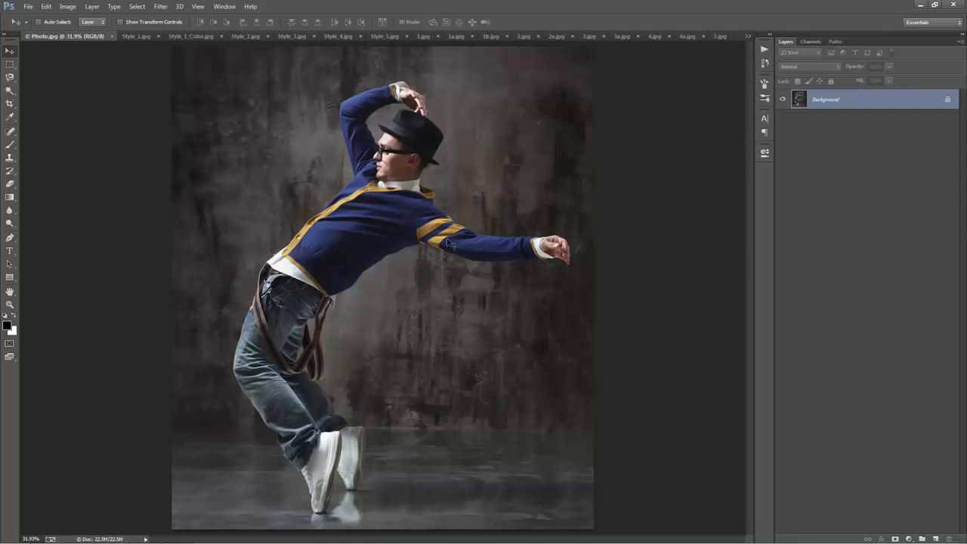
Examine the sketch-effect results of the dancer photo in Style_1.jpg, Style_1_Color.jpg and Style_2.jpg to Style_5.jpg.
click(138, 36)
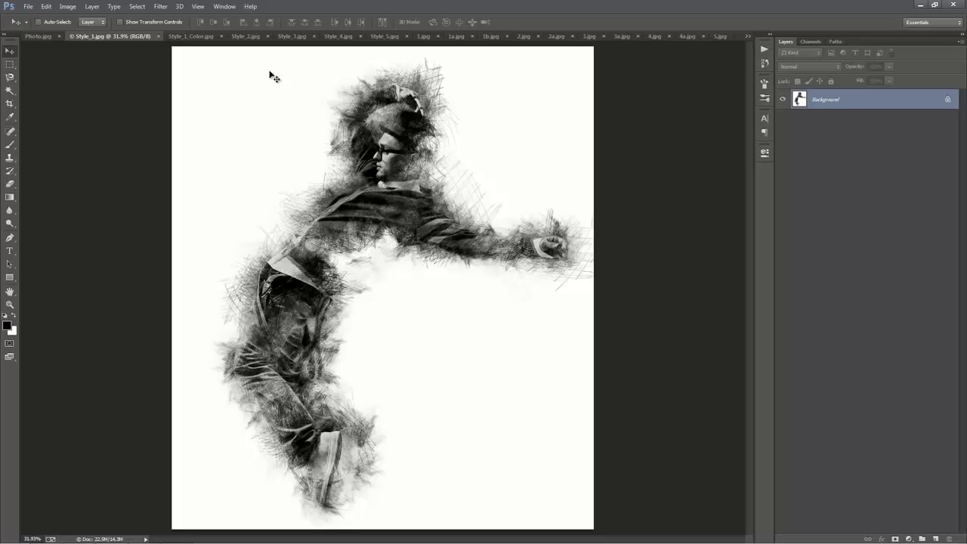
click(185, 36)
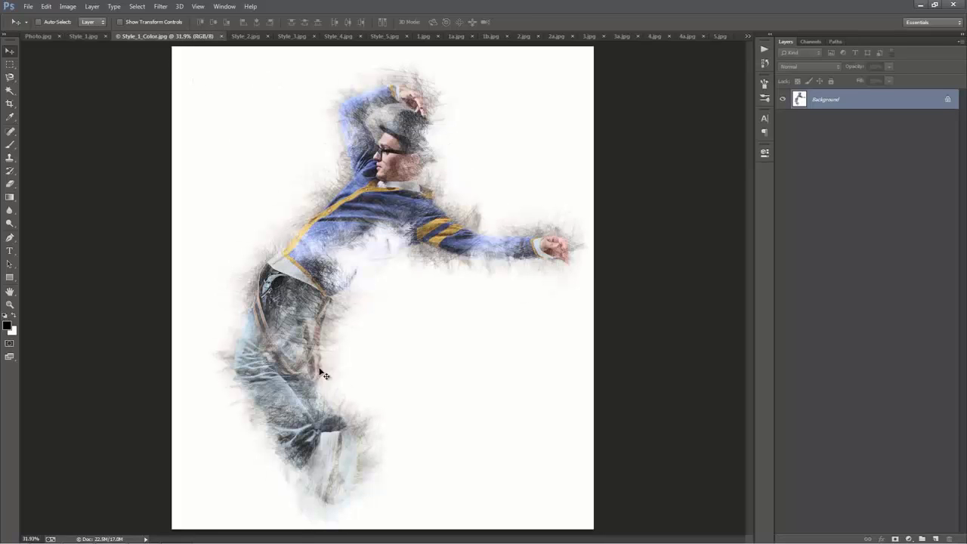
click(88, 36)
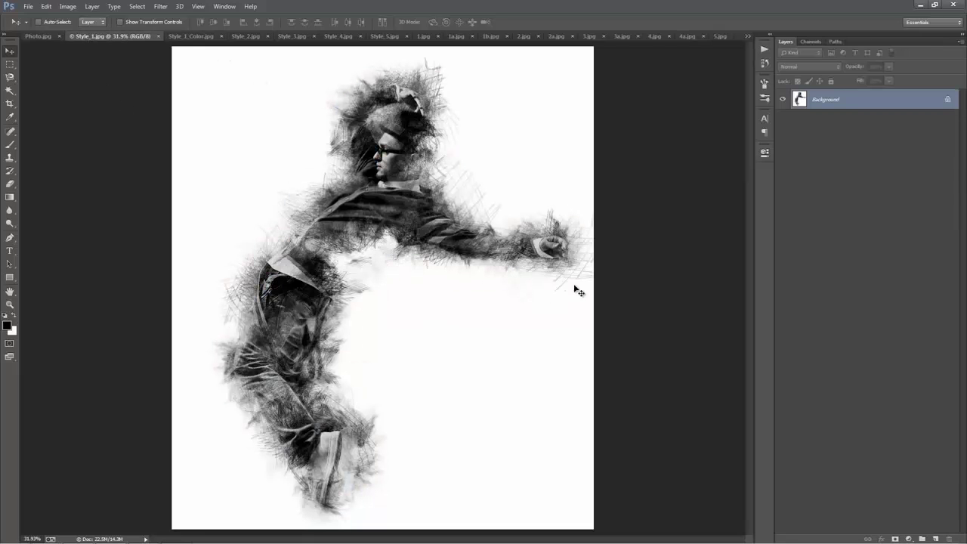
click(193, 37)
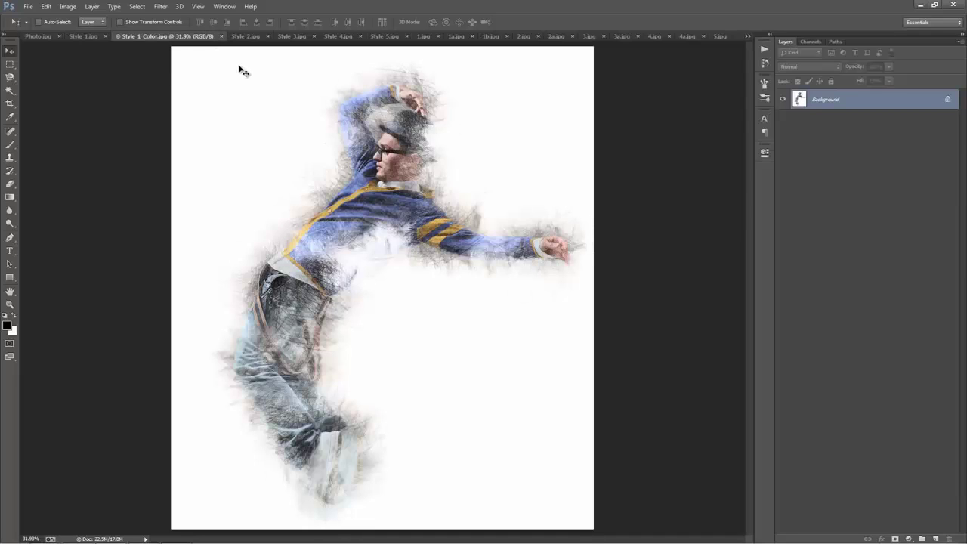
click(243, 37)
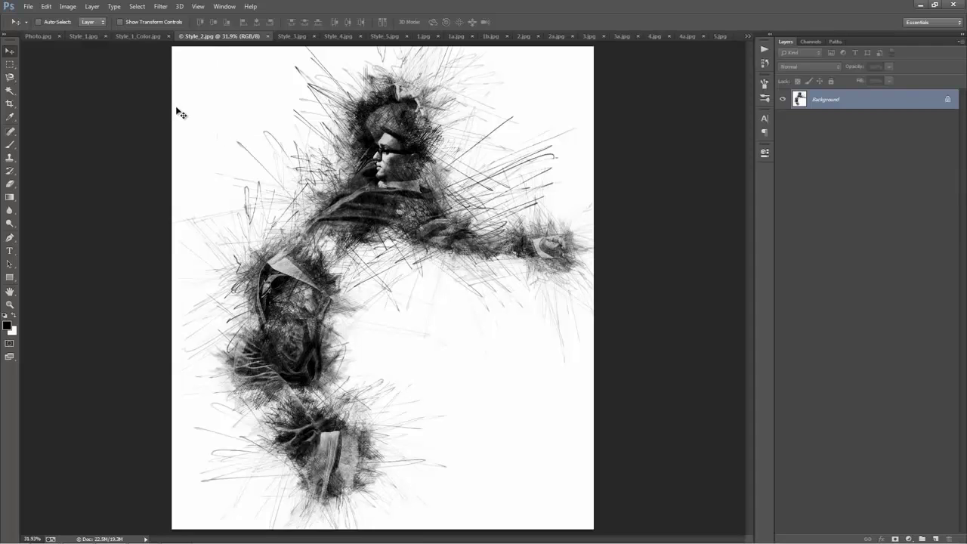
click(302, 36)
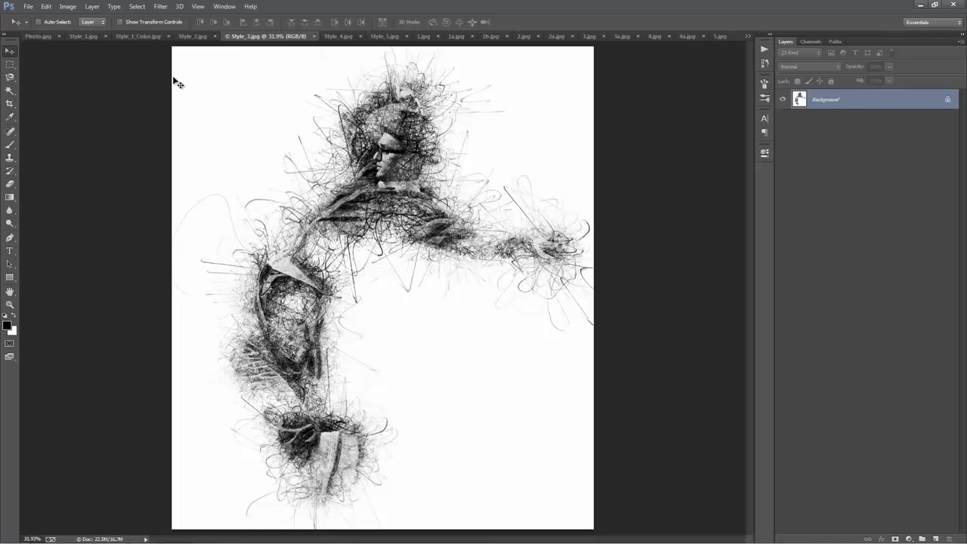
click(339, 36)
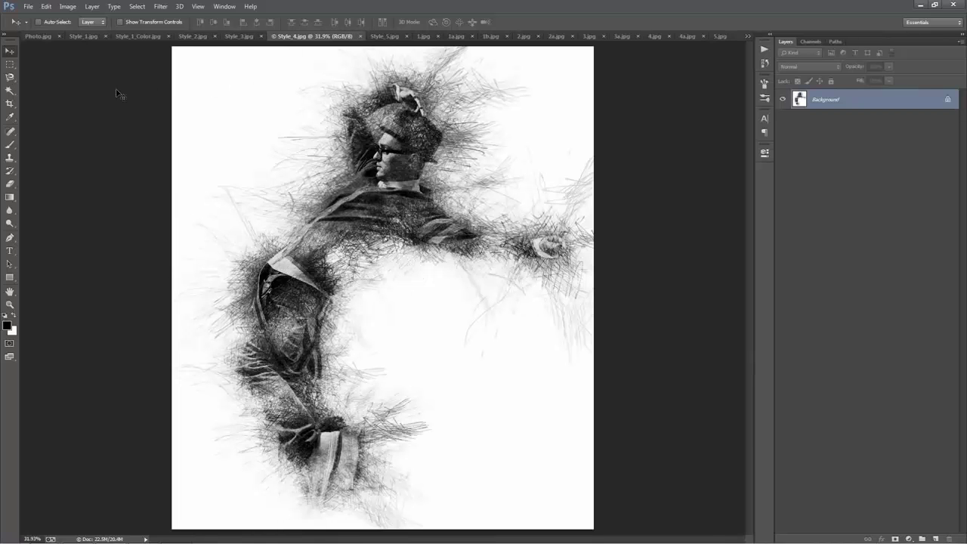
click(384, 37)
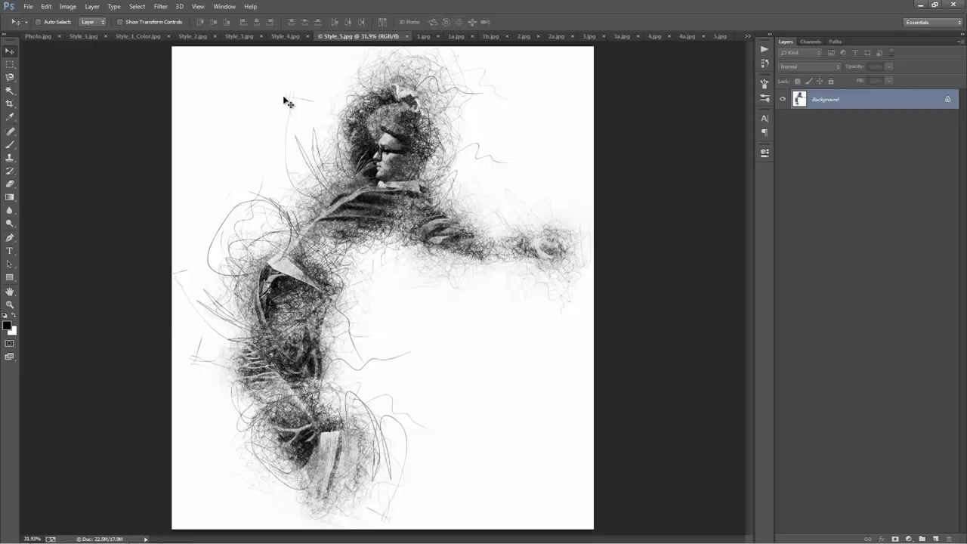
Compare the source photos 1.jpg to 4.jpg with their sketch versions 1a, 1b, 2a, 3a and 4a.
click(423, 37)
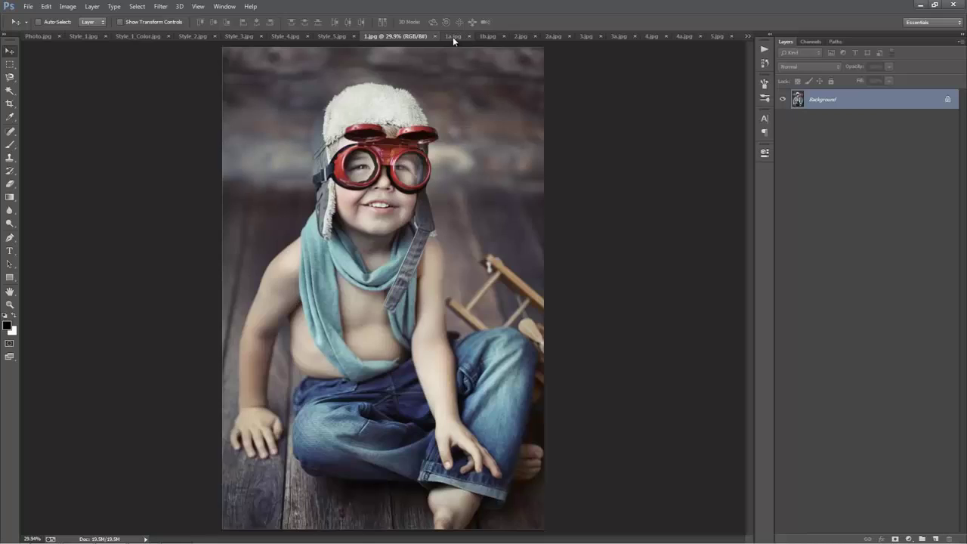
click(452, 36)
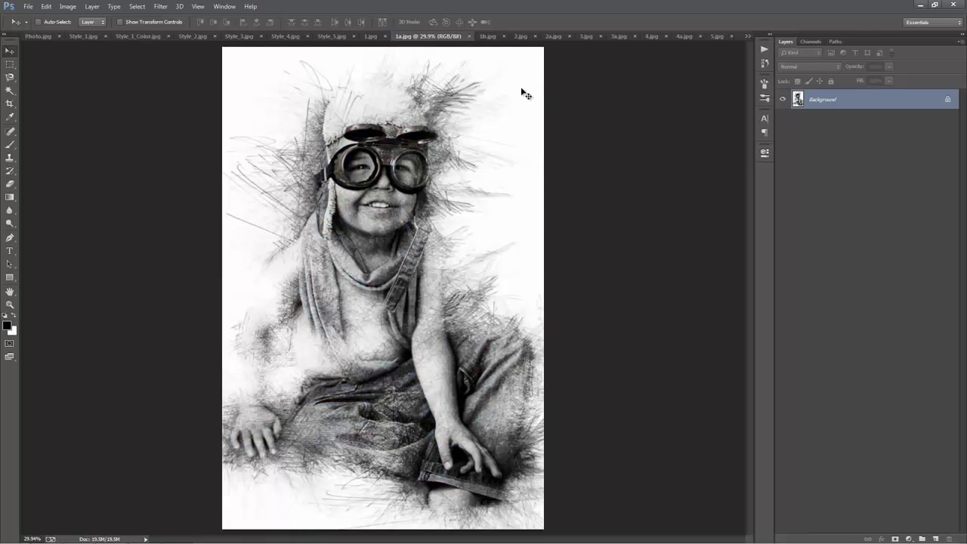
click(489, 36)
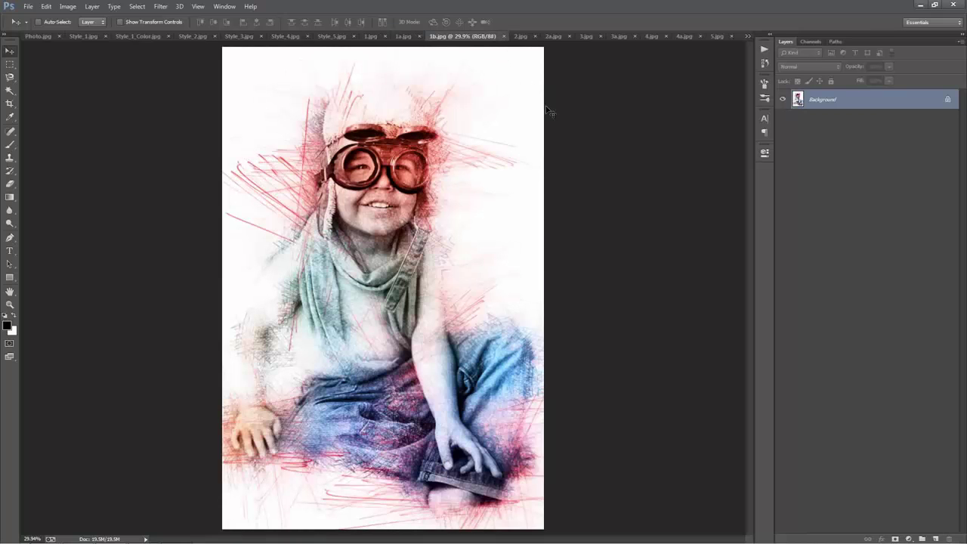
click(520, 37)
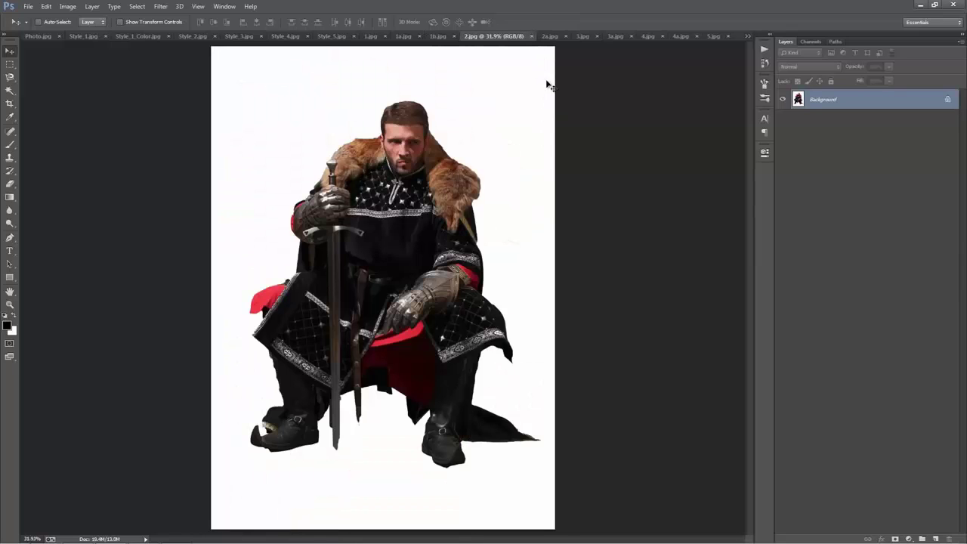
click(550, 36)
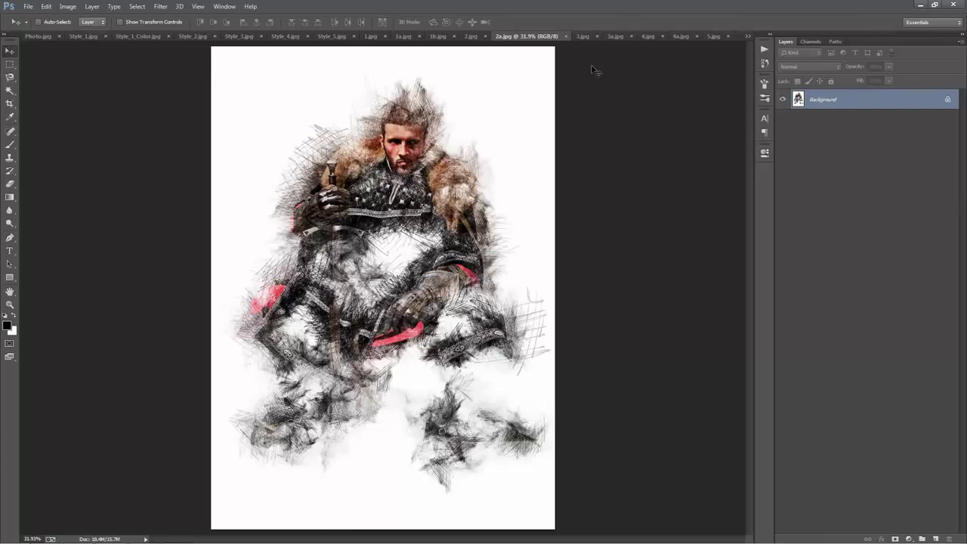
click(582, 36)
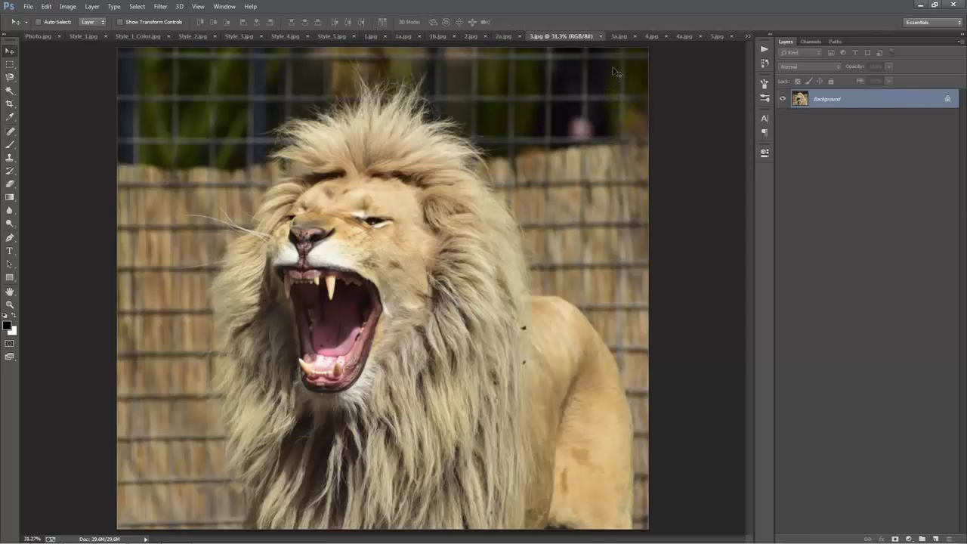
click(617, 36)
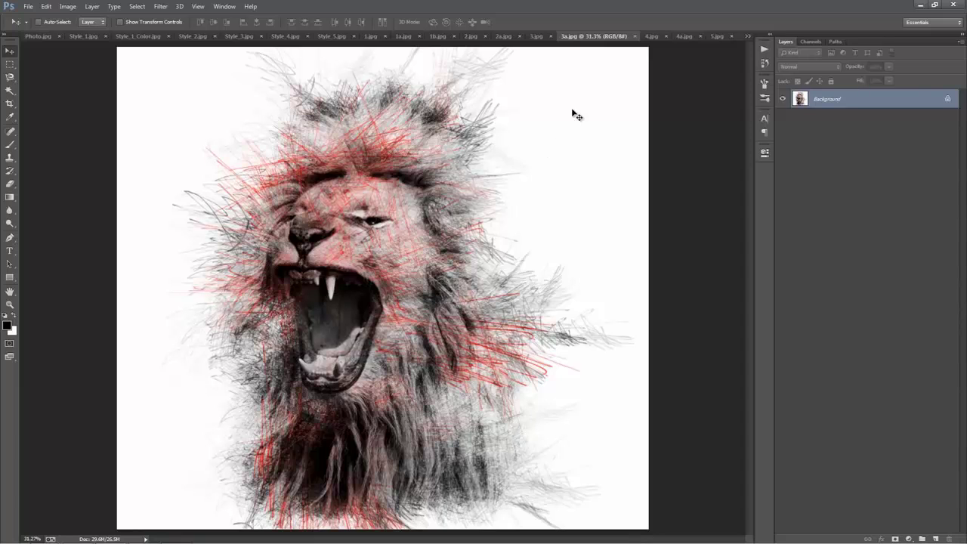
click(653, 36)
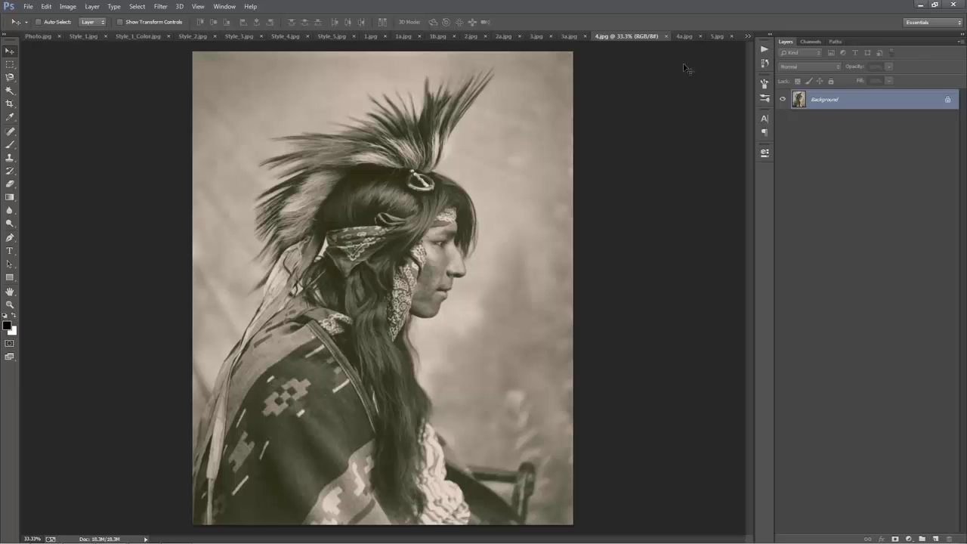
click(684, 38)
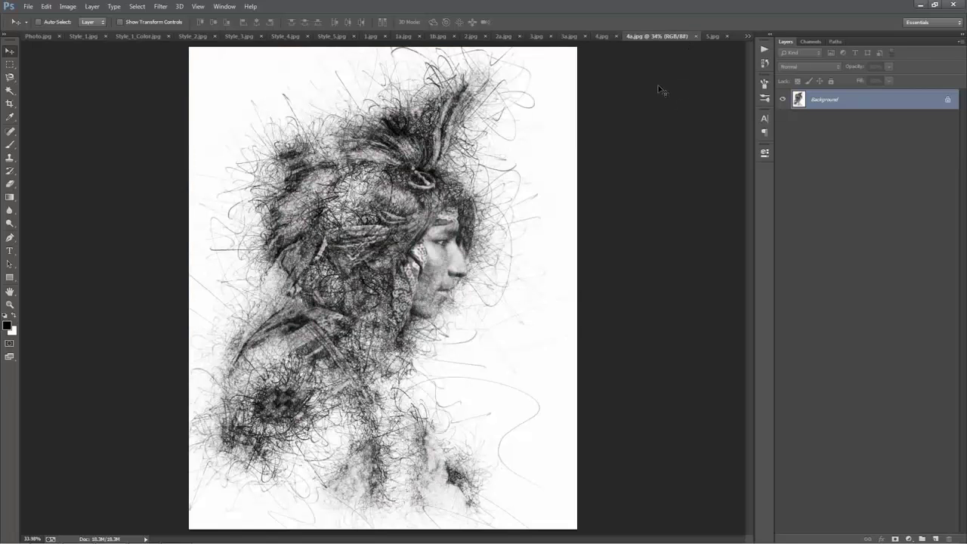
Compare the source photos 5.jpg to 8.jpg with their sketch versions 5a, 5b, 6a, 7a and 8a.
click(709, 37)
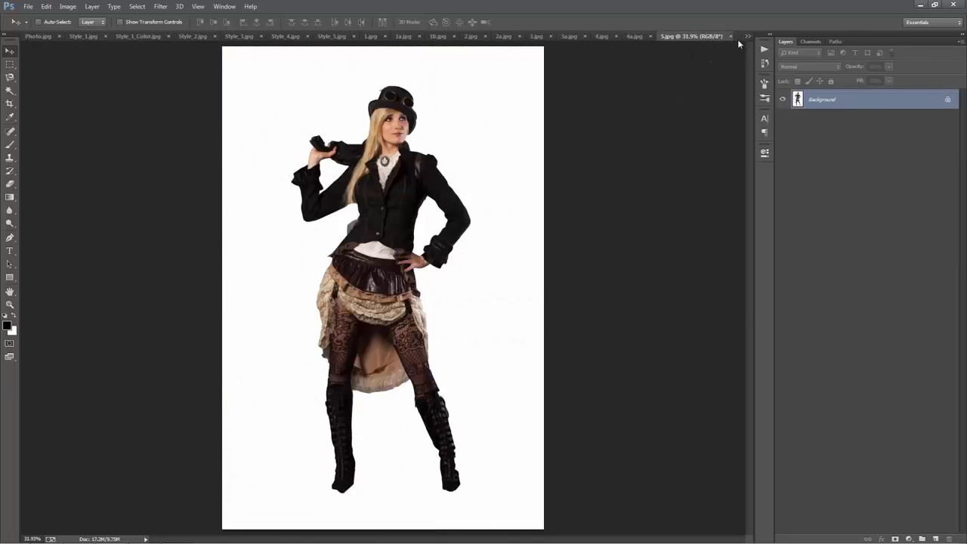
click(746, 36)
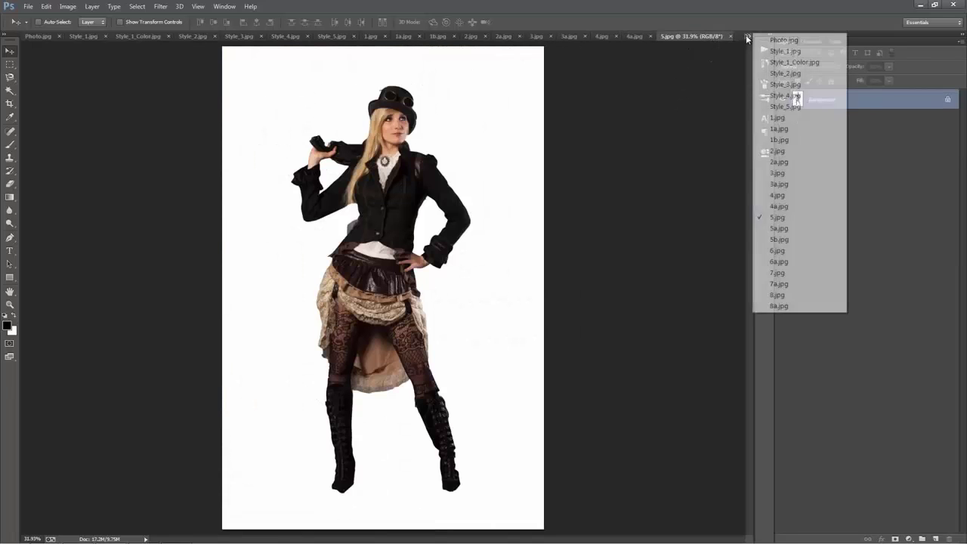
click(783, 306)
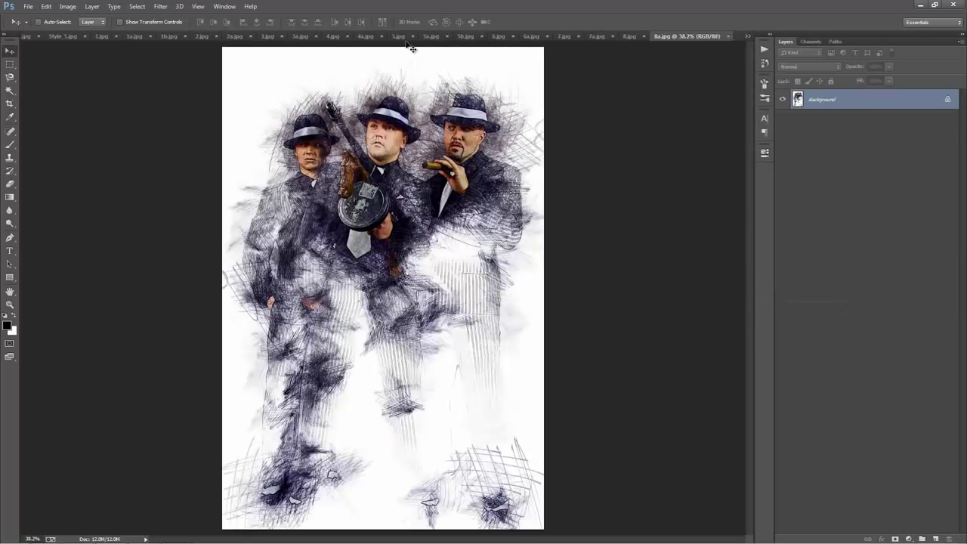
click(399, 37)
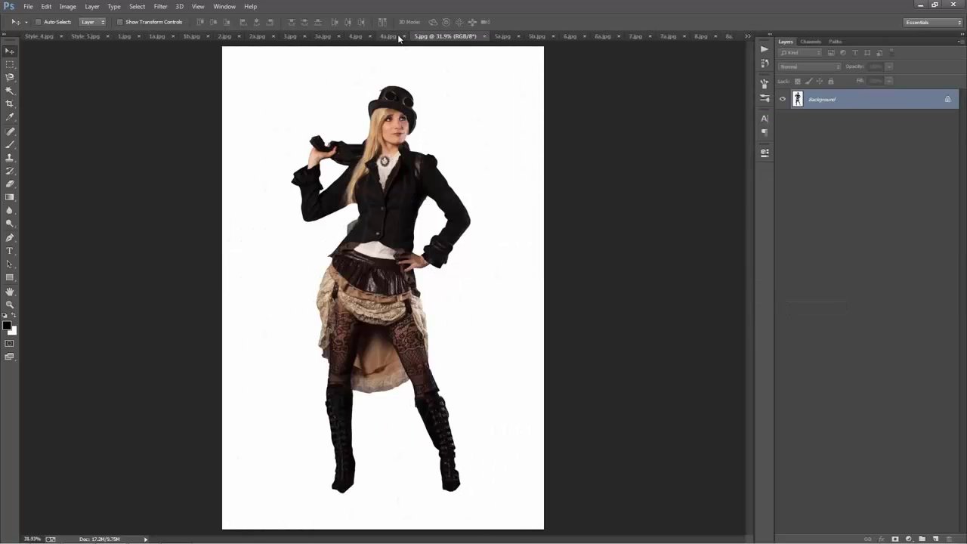
click(501, 37)
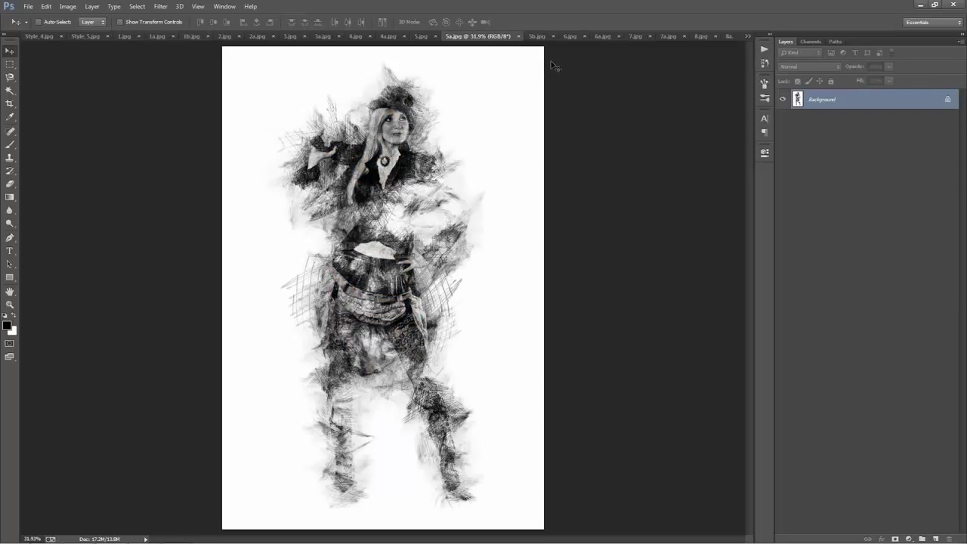
click(534, 37)
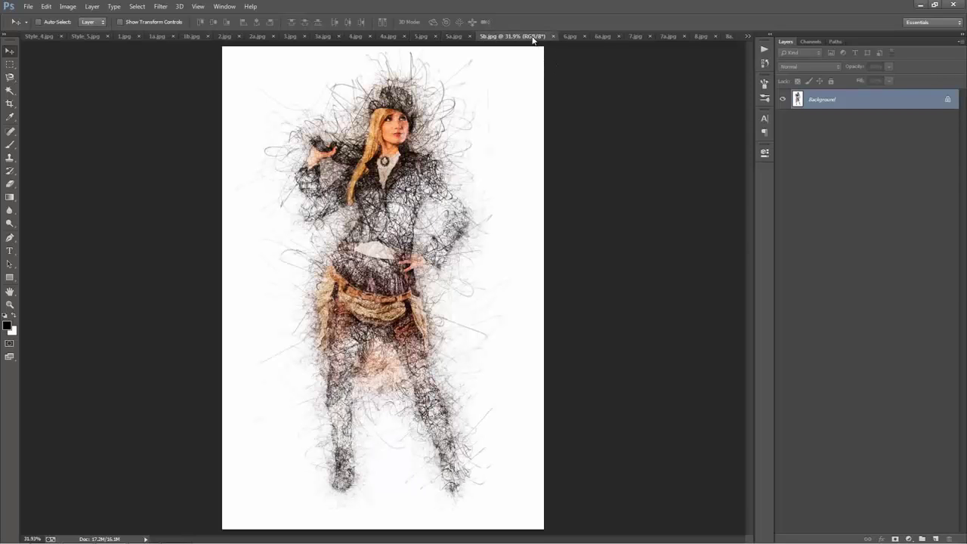
click(573, 37)
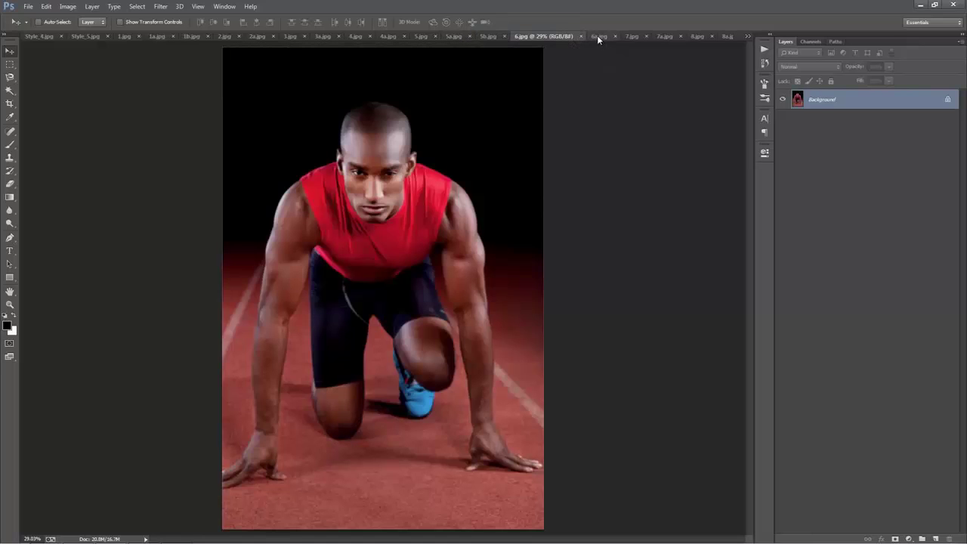
click(597, 36)
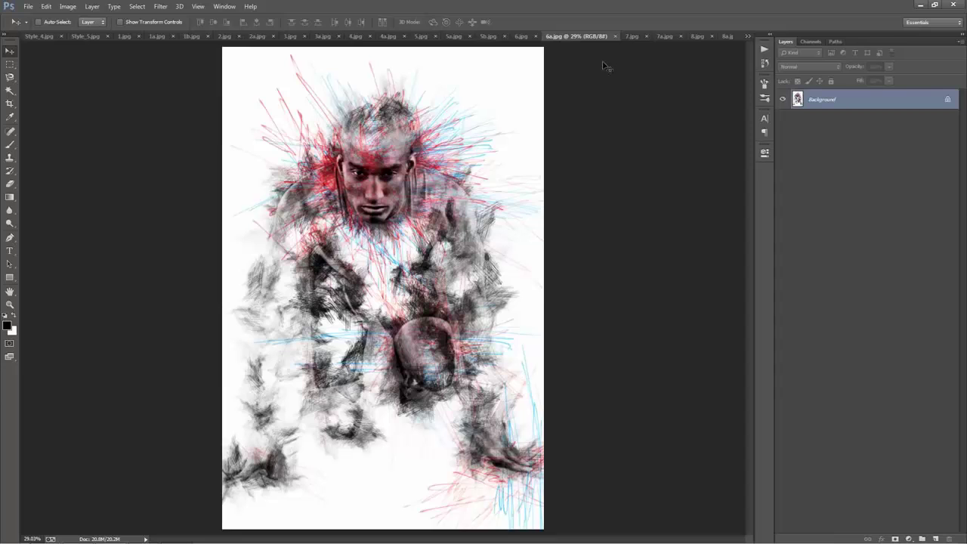
click(630, 36)
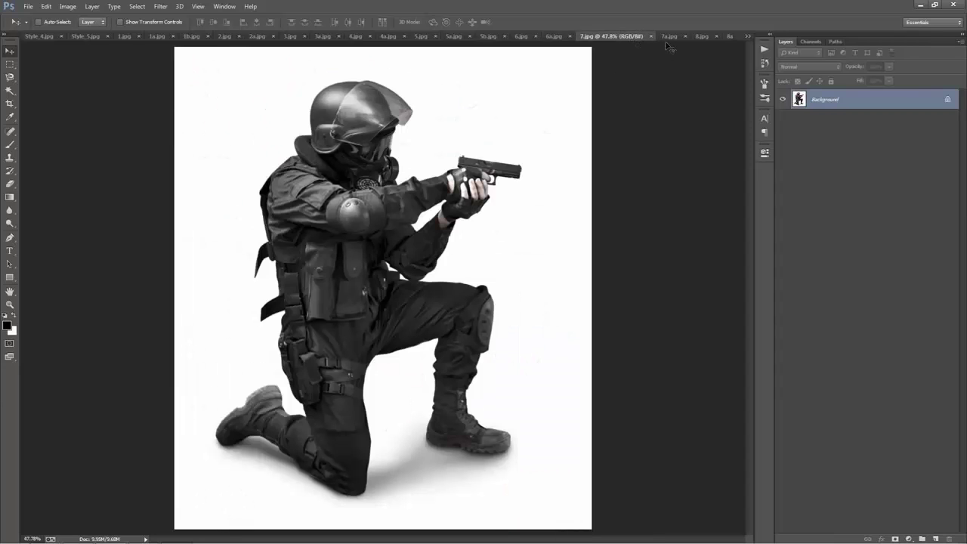
click(667, 37)
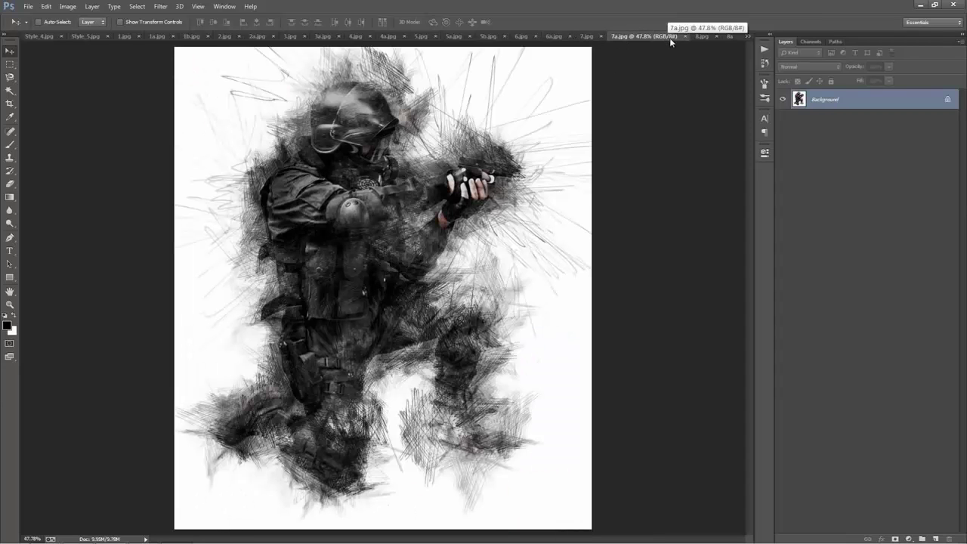
click(701, 36)
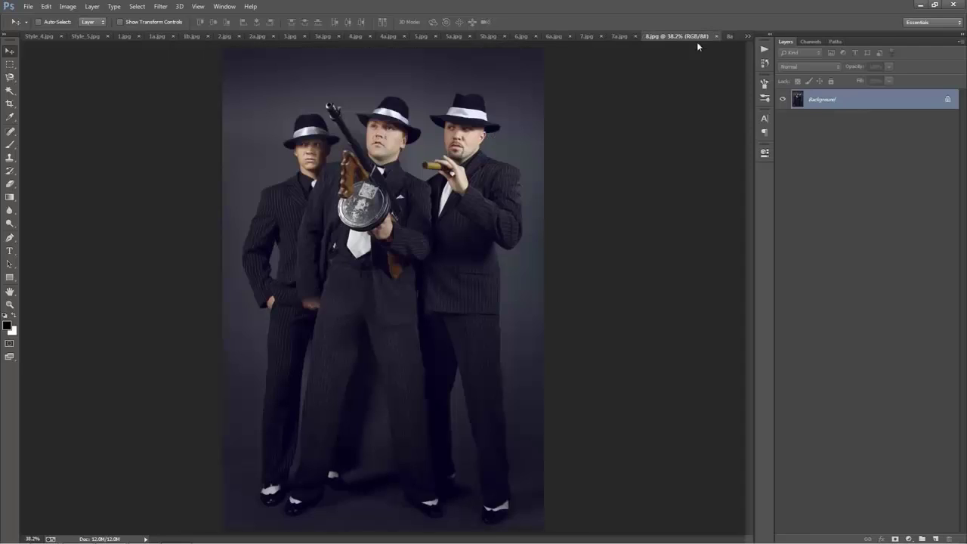
click(733, 37)
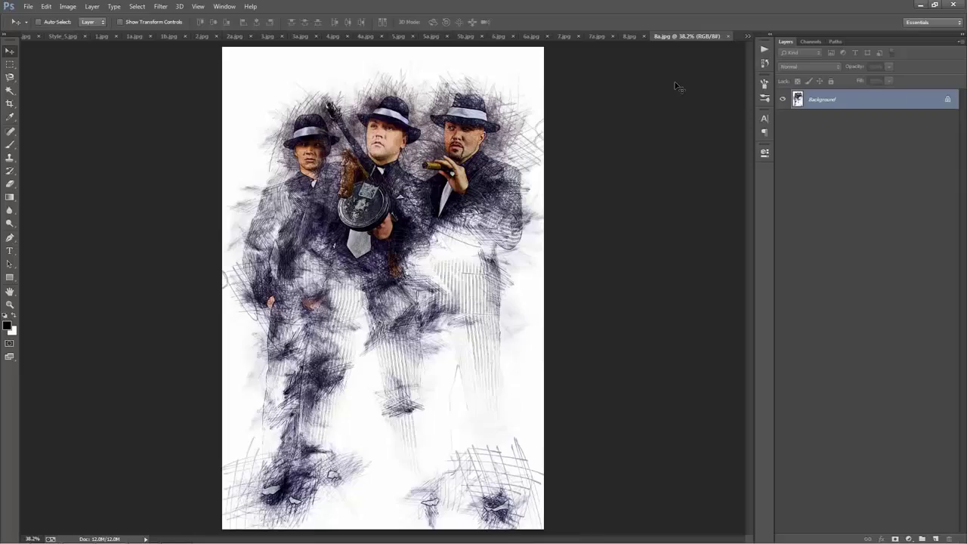
Go back through all the open example images in reverse order to the original Photo.jpg.
key(ctrl+shift+Tab)
key(ctrl+shift+Tab)
key(ctrl+shift+Tab)
key(ctrl+shift+Tab)
key(ctrl+shift+Tab)
key(ctrl+shift+Tab)
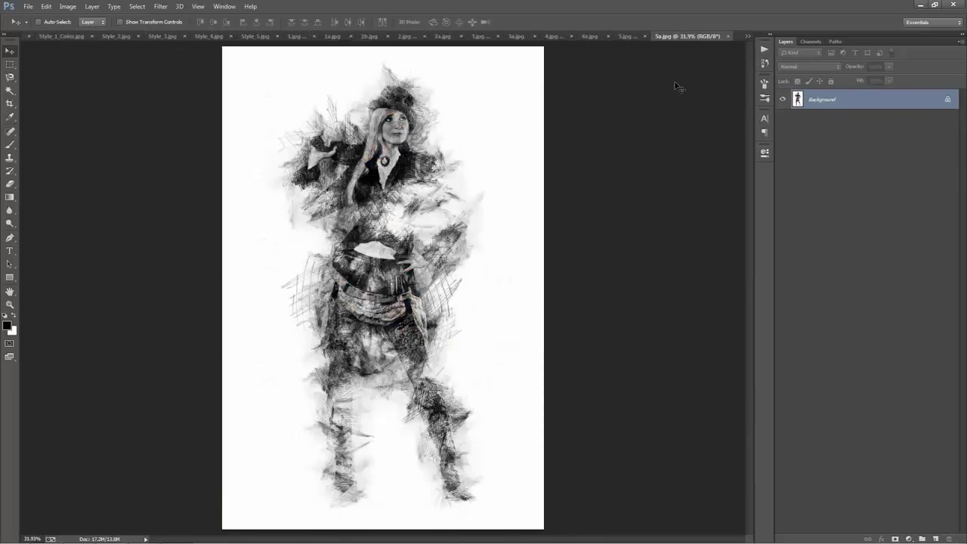
key(ctrl+shift+Tab)
key(ctrl+shift+Tab)
key(ctrl+shift+Tab)
key(ctrl+shift+Tab)
key(ctrl+shift+Tab)
key(ctrl+shift+Tab)
key(ctrl+shift+Tab)
key(ctrl+shift+Tab)
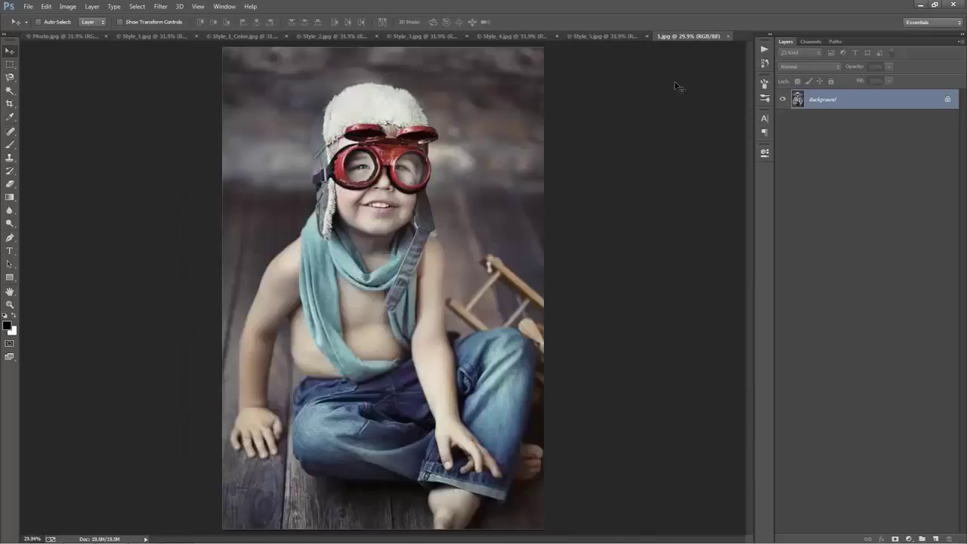
key(ctrl+shift+Tab)
key(ctrl+shift+Tab)
key(ctrl+shift+Tab)
key(ctrl+shift+Tab)
key(ctrl+shift+Tab)
key(ctrl+shift+Tab)
key(ctrl+shift+Tab)
key(ctrl+shift+Tab)
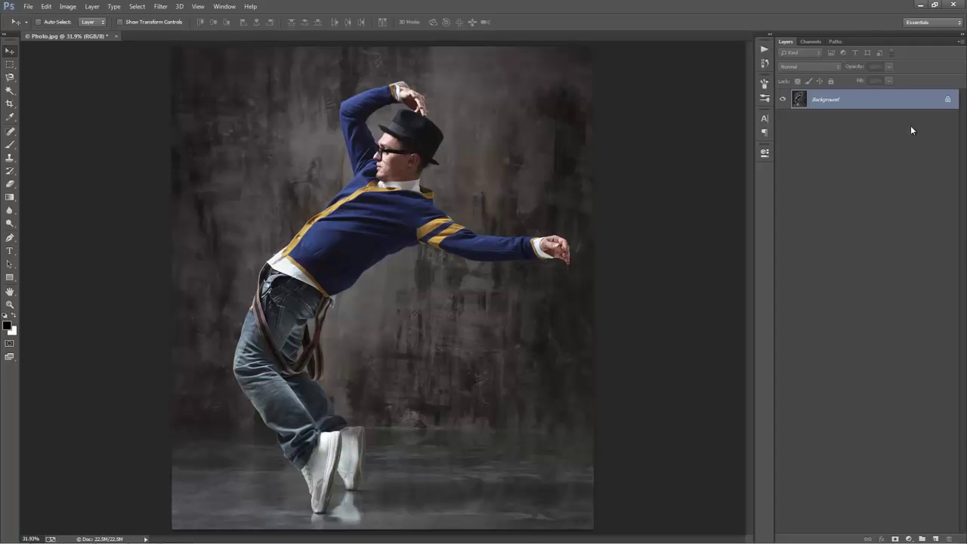
Replace the Background layer of Photo.jpg with a regular layer copy of it and rename that layer hgjhg.
key(ctrl+j)
click(842, 121)
key(Delete)
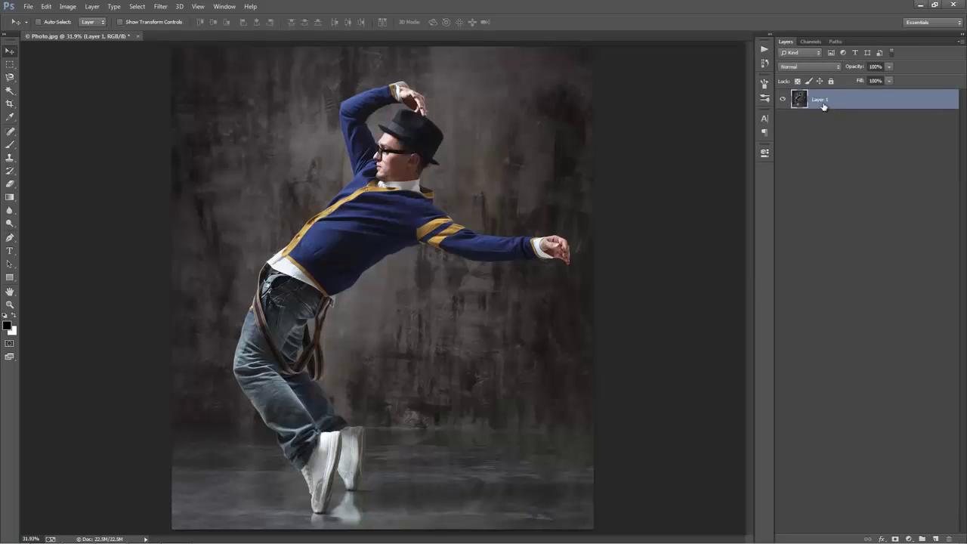
double_click(823, 107)
text(hgjhg)
key(Return)
Convert the hgjhg layer into the document's Background layer.
click(92, 6)
mouse_move(106, 18)
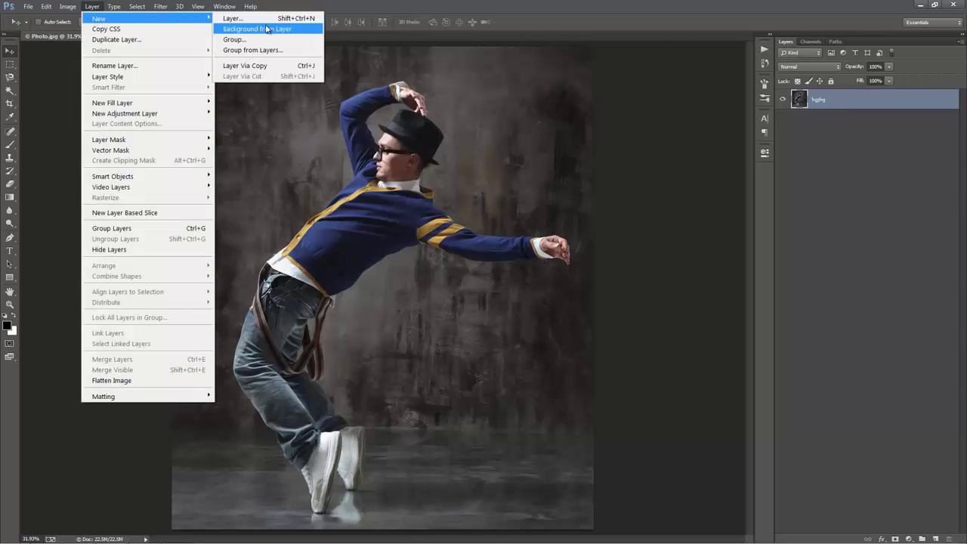
click(266, 28)
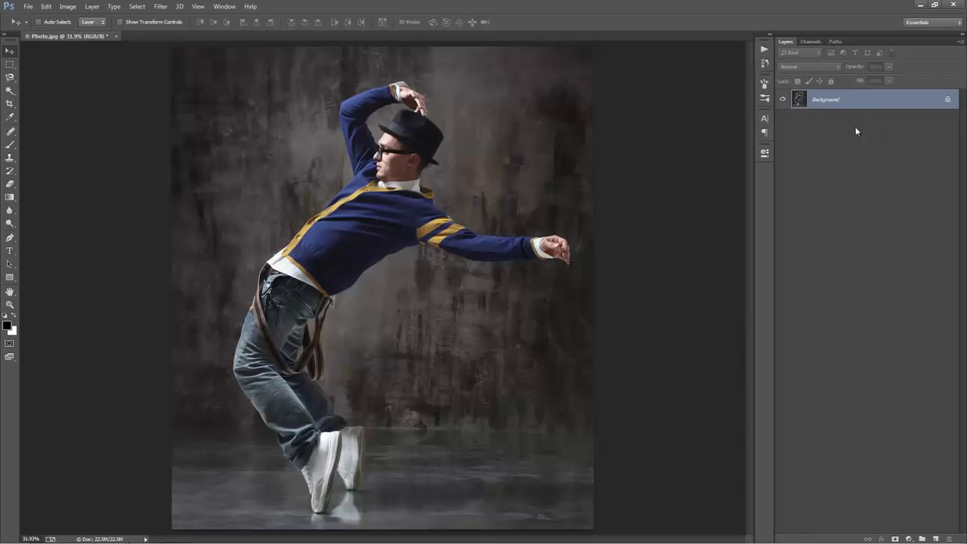
Check in the Layers panel options that "copy" is added to copied layers and groups, and accept the settings.
click(960, 44)
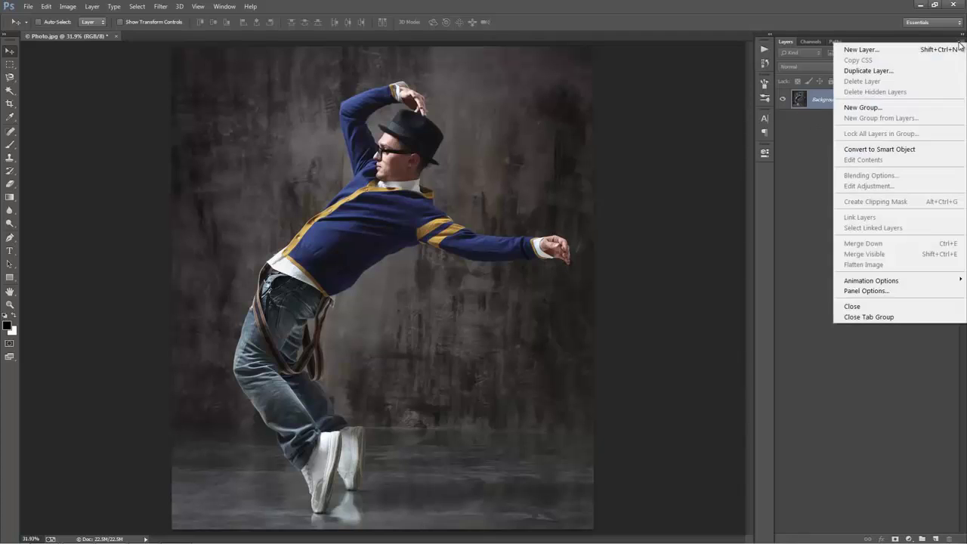
click(865, 287)
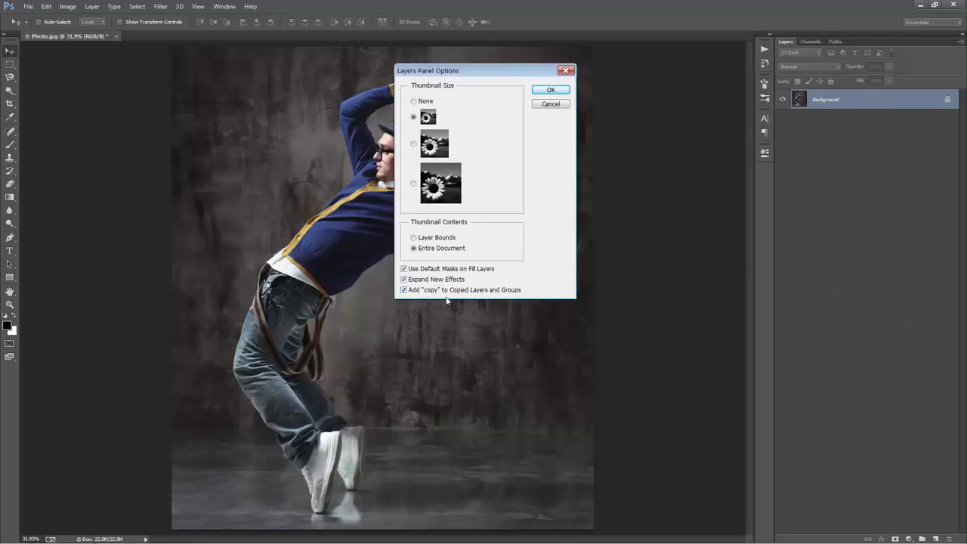
click(553, 91)
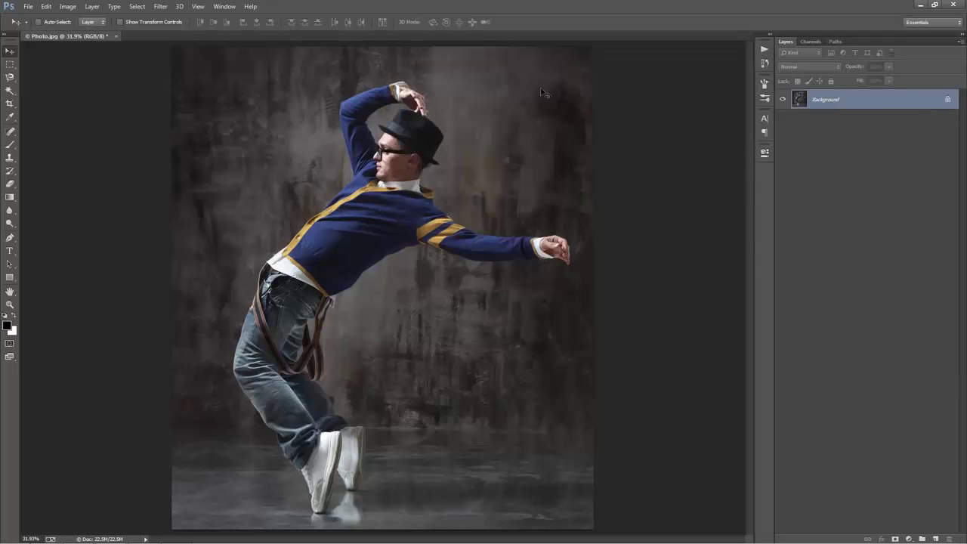
Check the photo's color mode and bit depth, and its pixel height and resolution in the Image Size dialog.
click(65, 7)
mouse_move(68, 20)
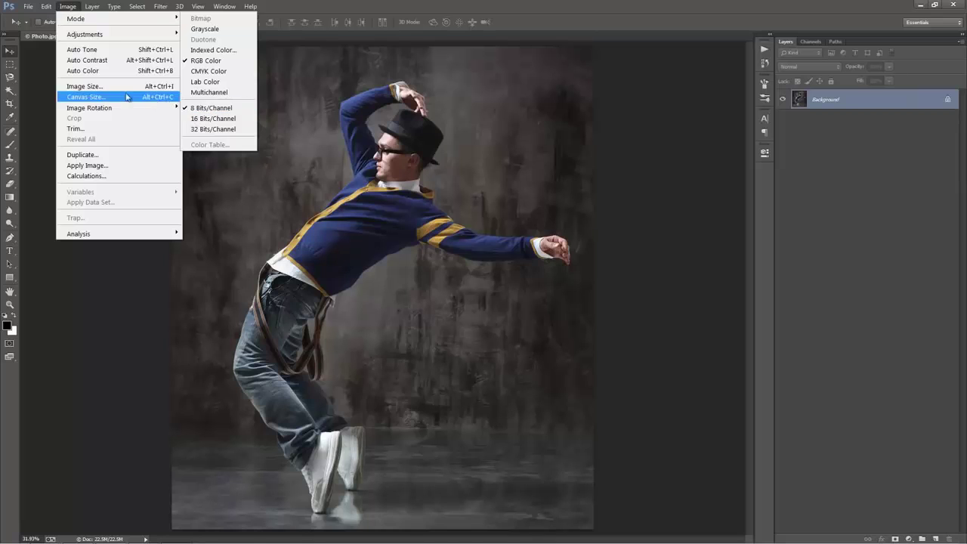
click(84, 88)
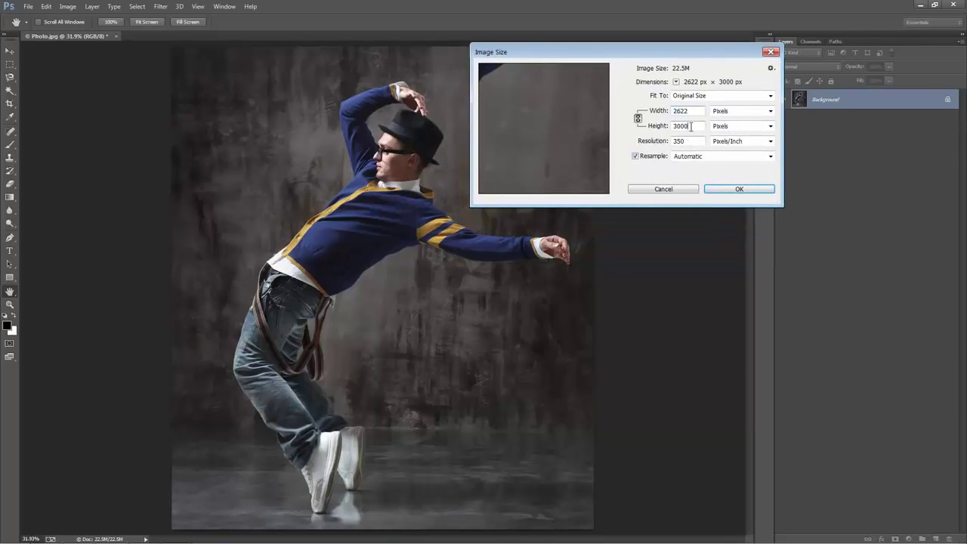
click(662, 125)
drag(689, 141, 670, 142)
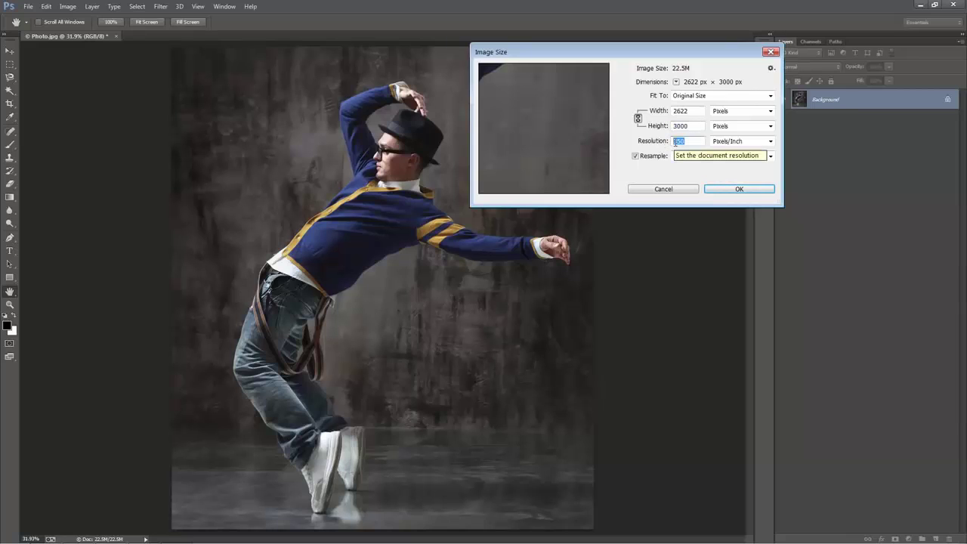
click(694, 125)
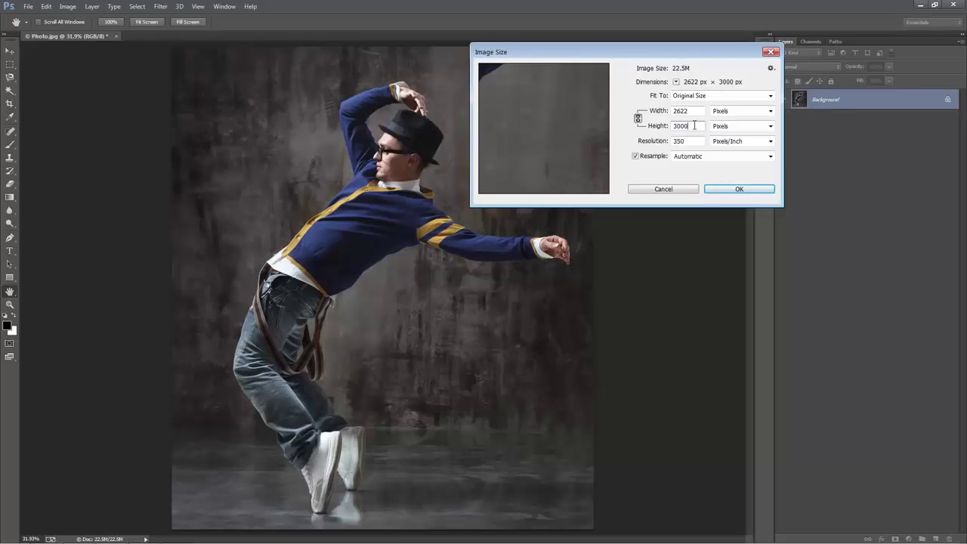
click(659, 189)
key(v)
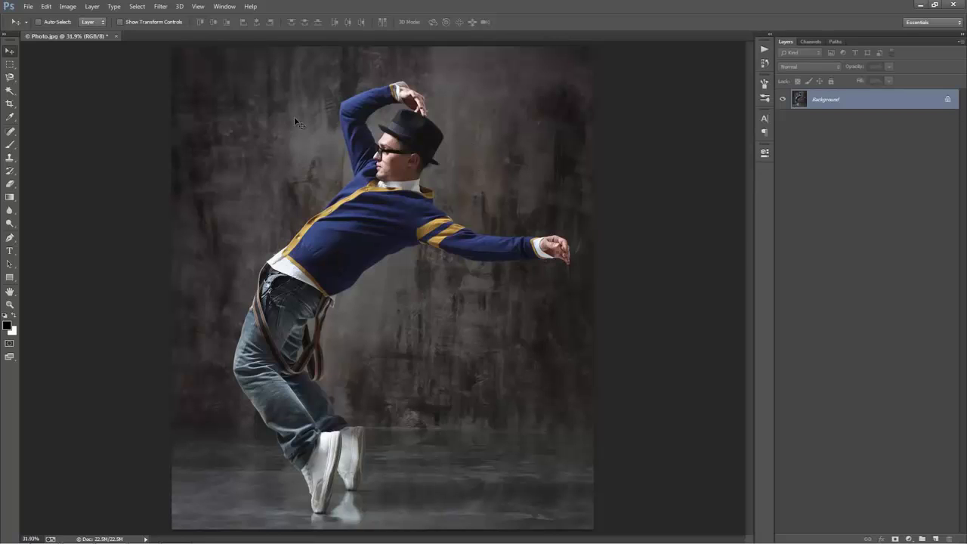
Create a new layer named brush above the Background layer.
click(91, 6)
mouse_move(110, 18)
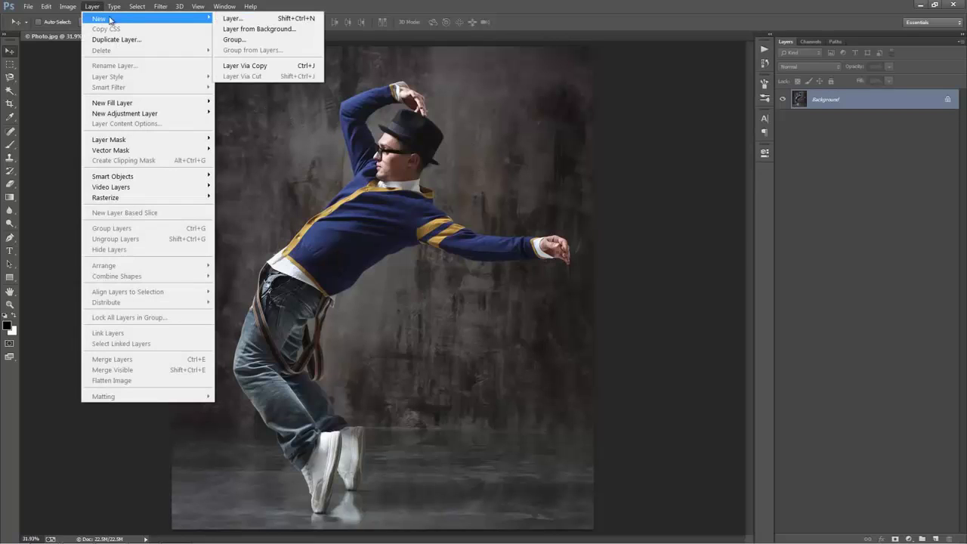
click(256, 21)
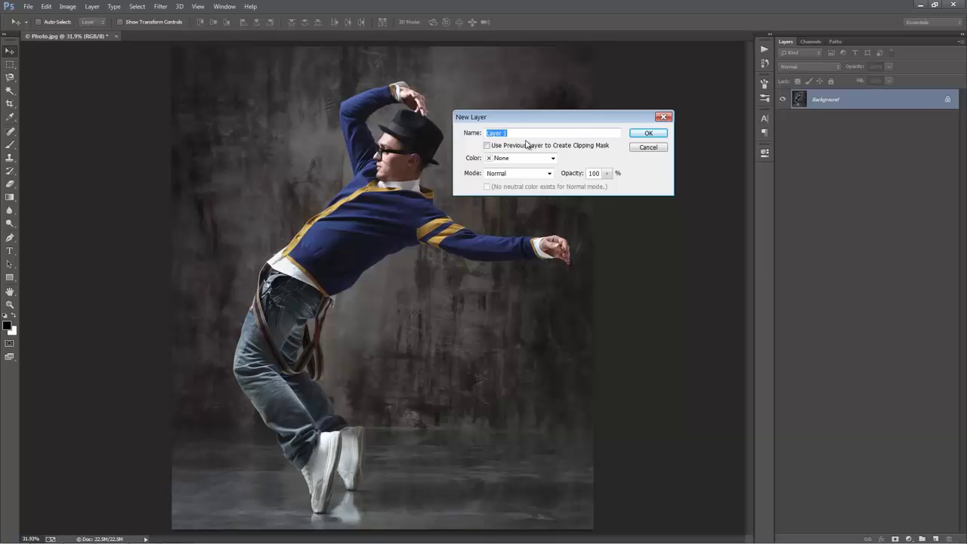
text(brush)
click(648, 134)
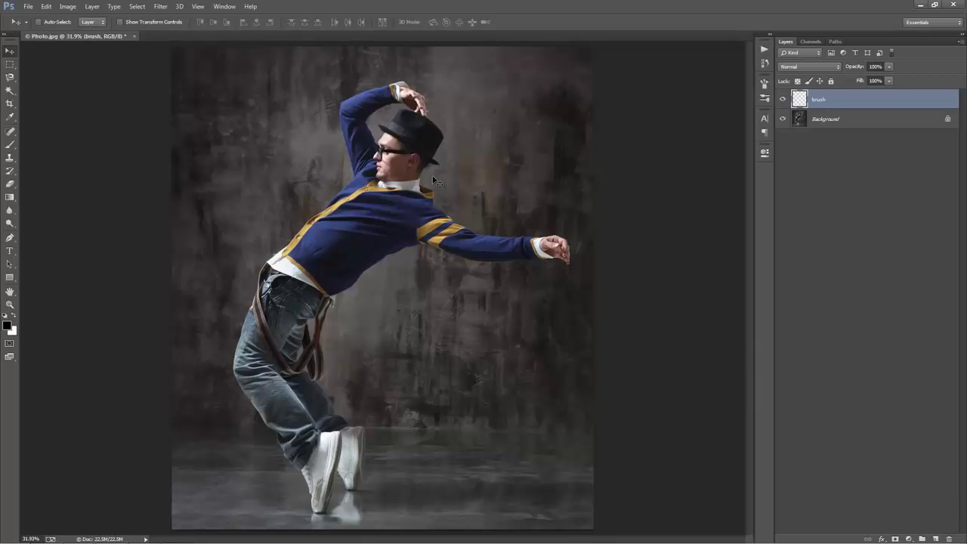
Close Photo.jpg without saving, open PhotoBrushed.psd from the Lines folder and fit it to the window.
key(ctrl+w)
key(n)
key(ctrl+o)
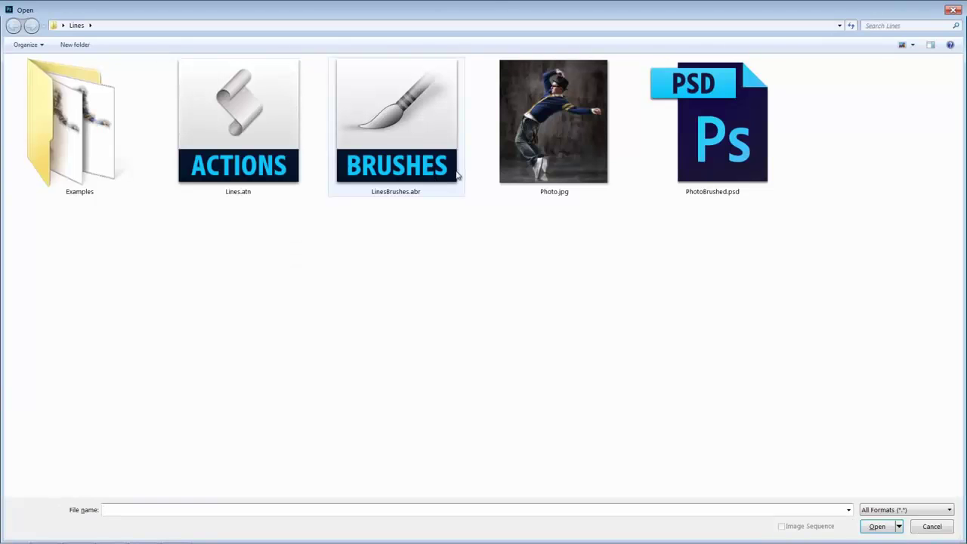
double_click(710, 125)
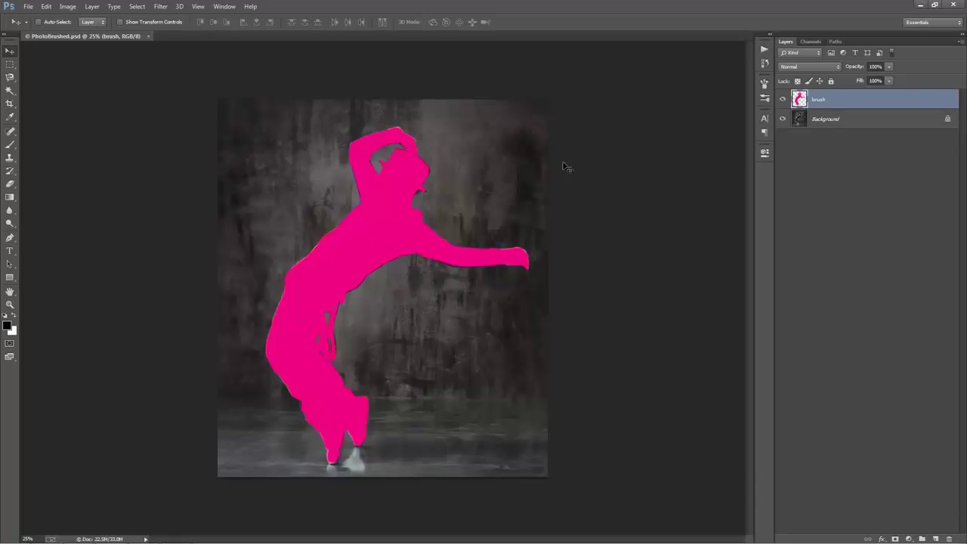
key(ctrl+0)
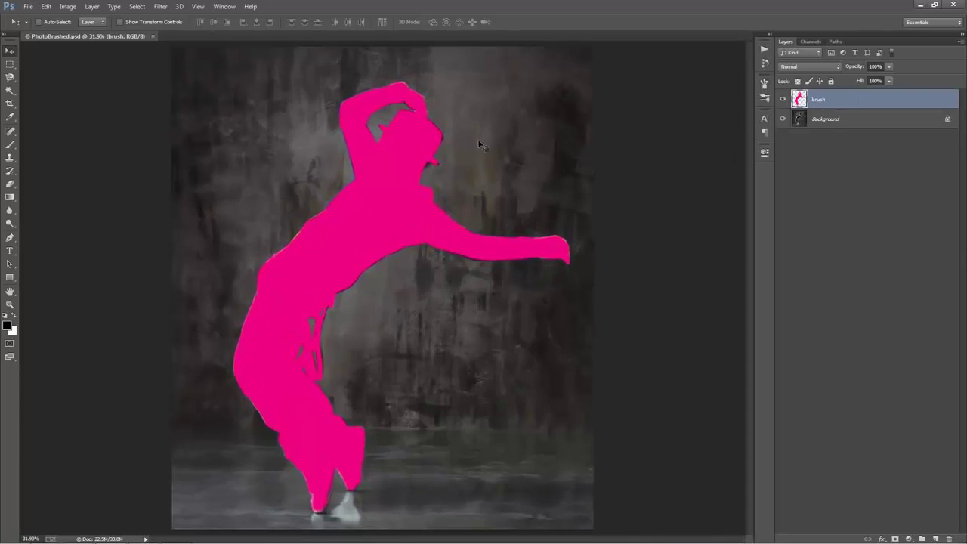
mouse_move(482, 138)
mouse_down()
mouse_move(427, 113)
mouse_move(481, 124)
mouse_move(492, 137)
mouse_move(457, 137)
mouse_move(488, 137)
mouse_up()
mouse_move(359, 227)
mouse_down()
mouse_move(303, 172)
mouse_move(369, 207)
mouse_up()
Load the Lines.atn action set from the Lines folder.
click(224, 6)
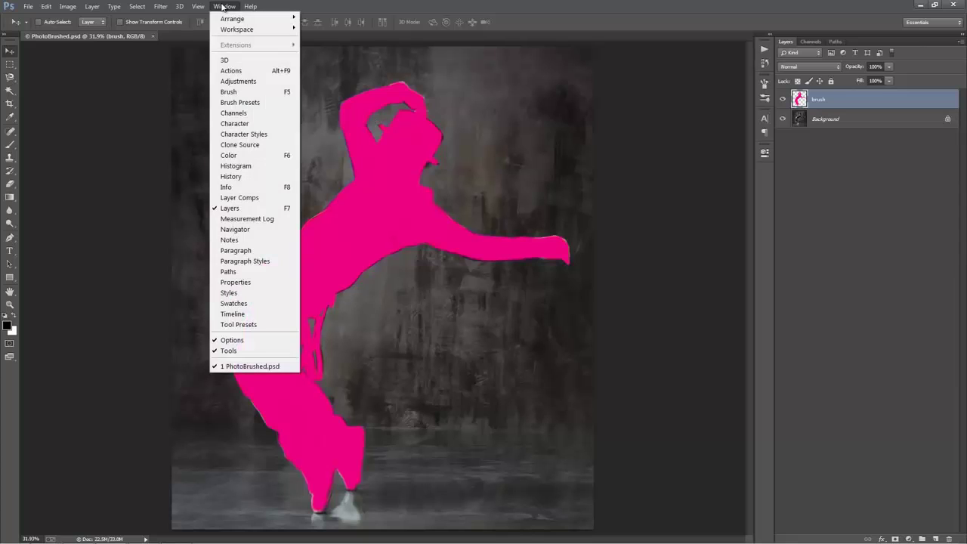
click(231, 70)
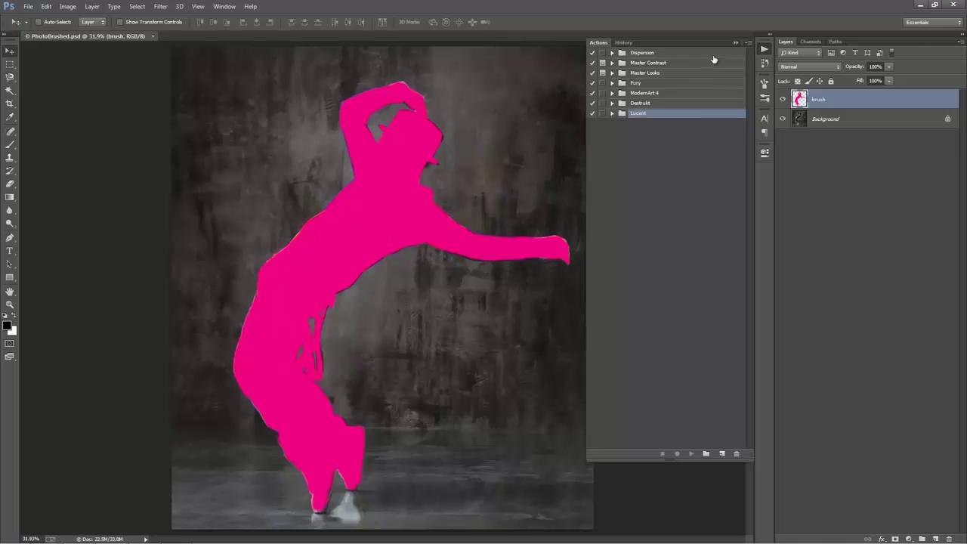
click(747, 43)
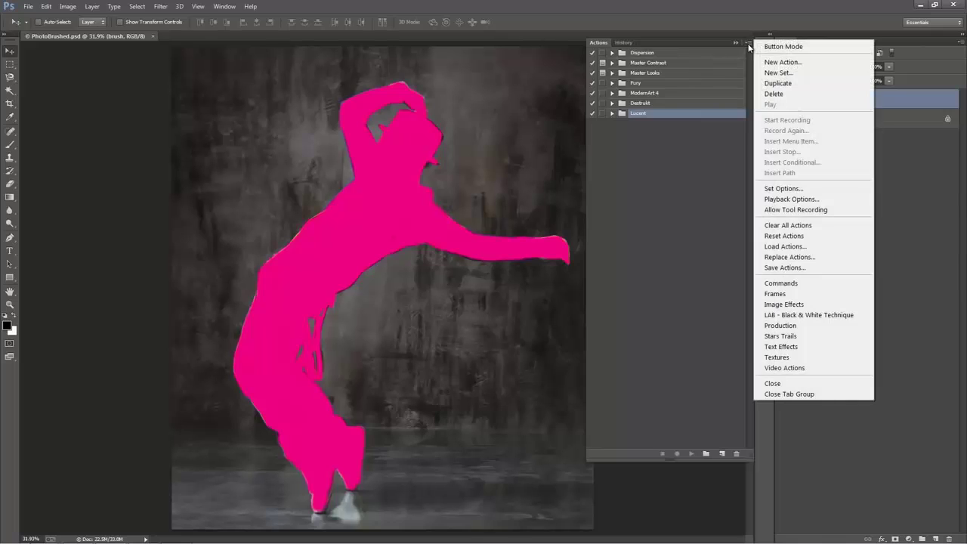
click(812, 246)
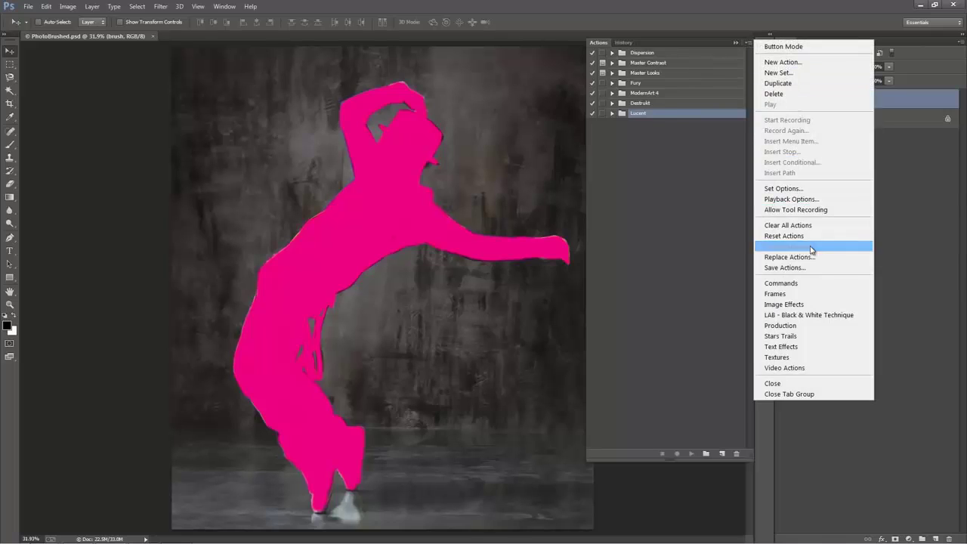
click(240, 161)
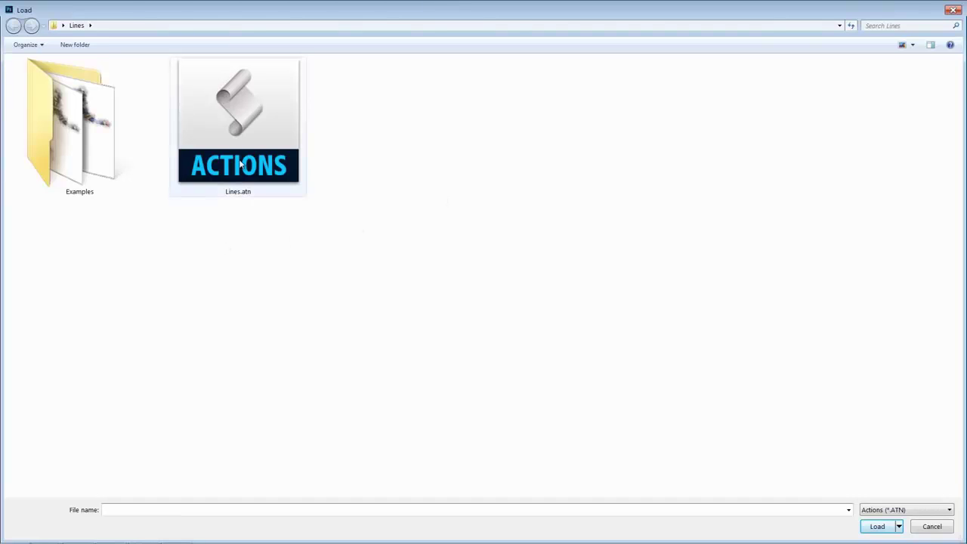
double_click(240, 161)
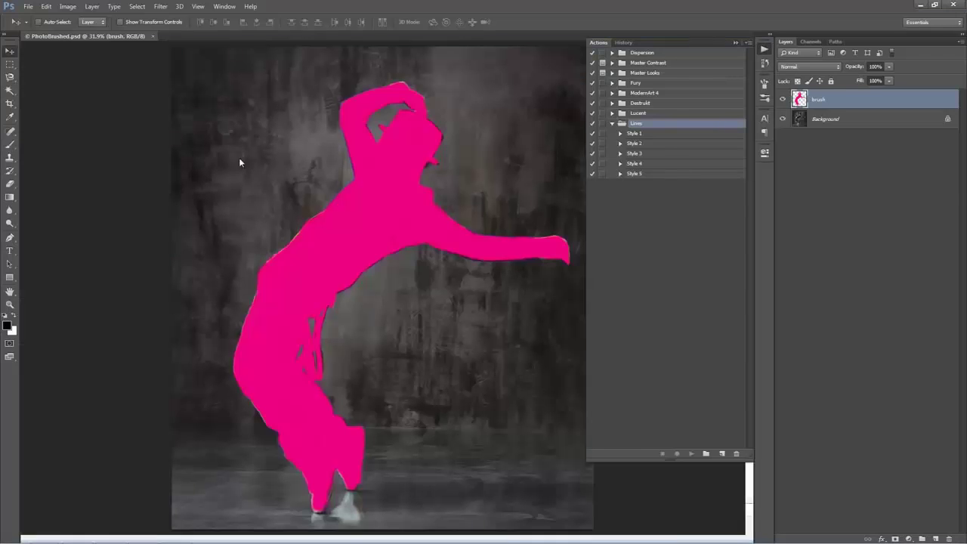
Look over the actions Style 1 to Style 5 in the Lines set and collapse the actions list.
click(638, 134)
shift+click(649, 175)
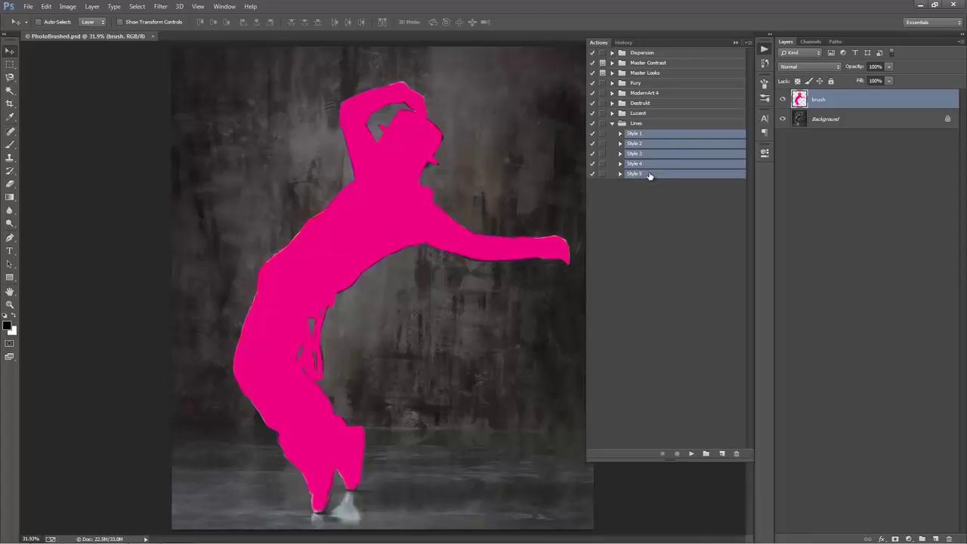
click(665, 210)
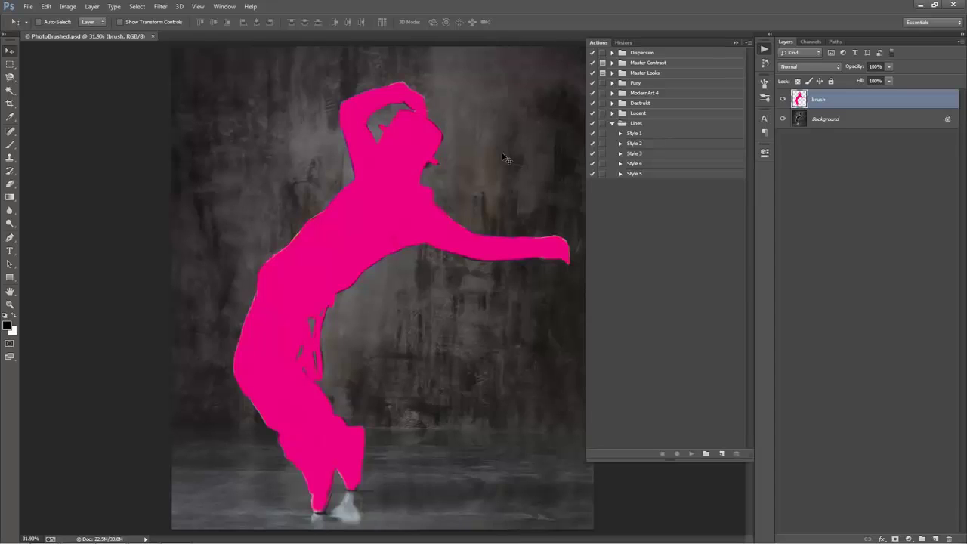
click(736, 43)
Replace the current brushes with LinesBrushes.abr, look through the brush presets and return to the Move tool.
key(b)
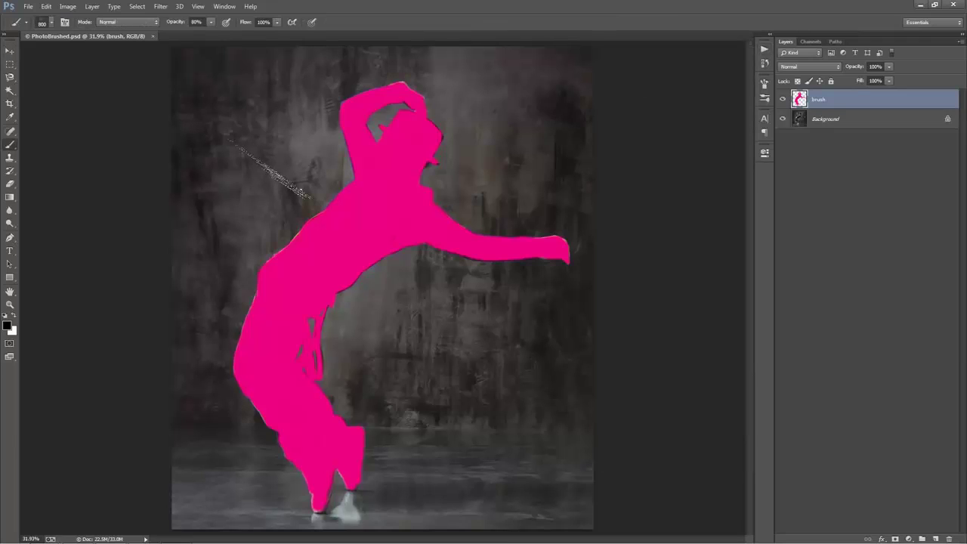
right_click(272, 169)
scroll(404, 282, up, 2)
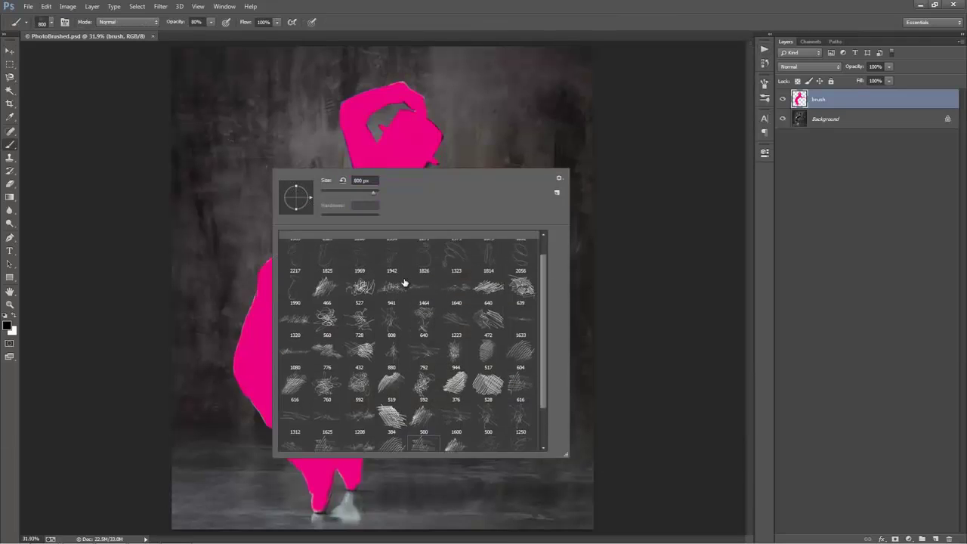
click(559, 179)
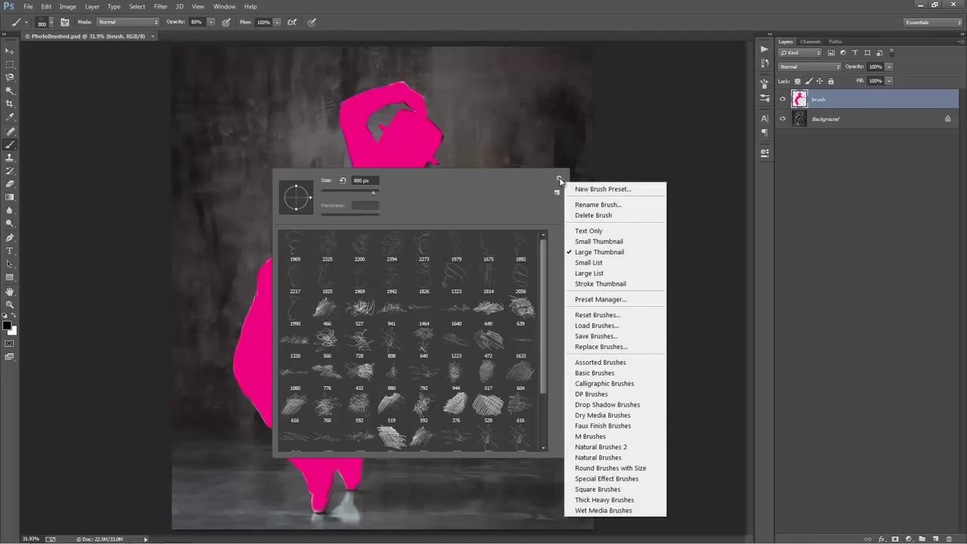
click(629, 350)
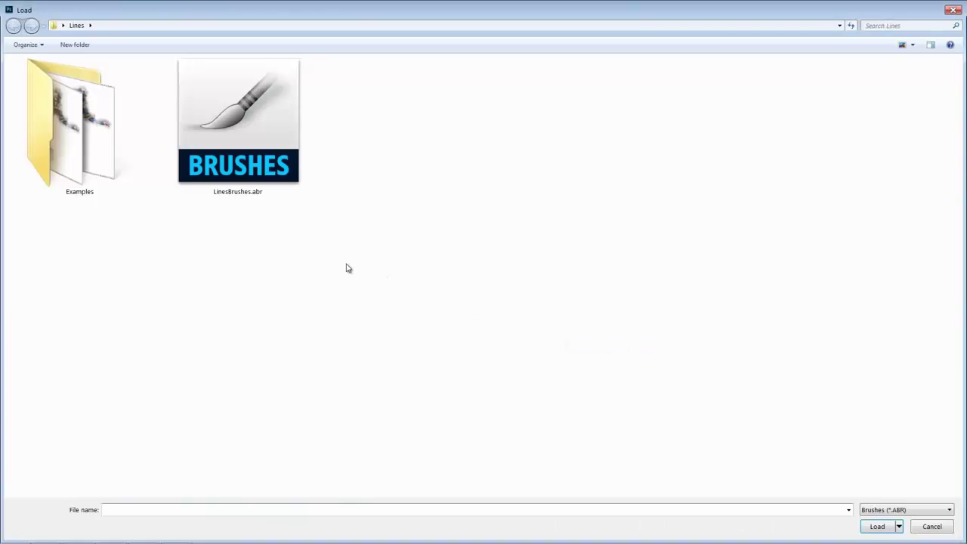
double_click(253, 153)
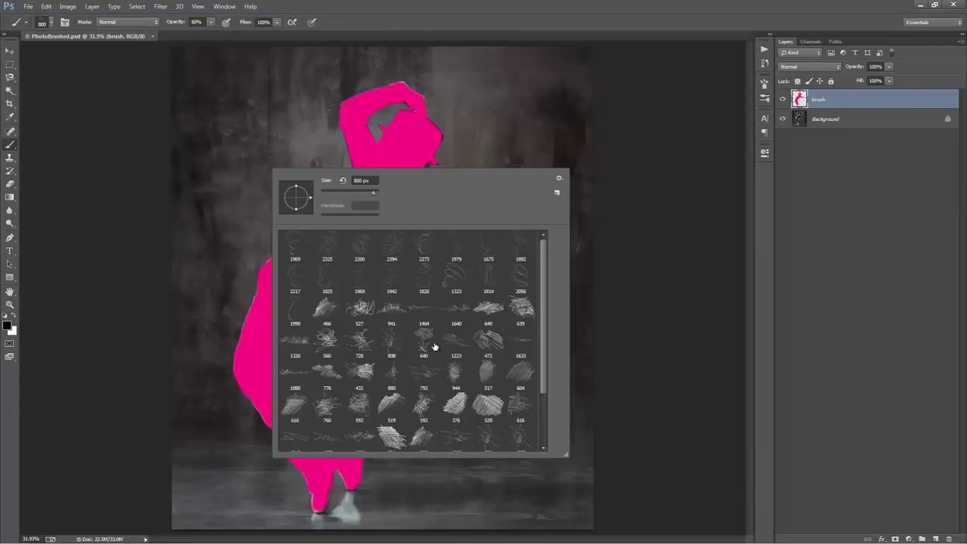
scroll(431, 340, down, 2)
scroll(395, 328, up, 3)
click(426, 129)
key(v)
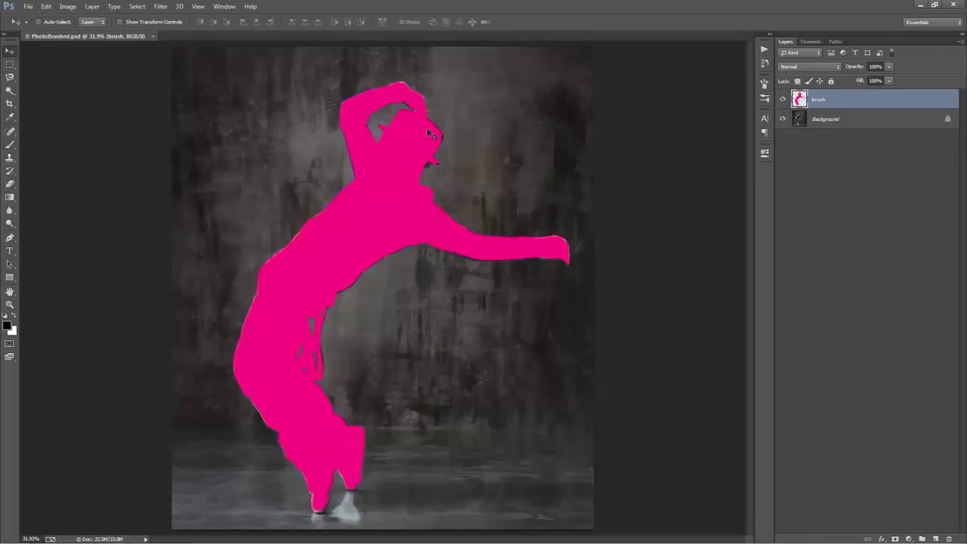
Go through the style actions of the Lines set, select Style 1 and collapse the actions list.
click(764, 50)
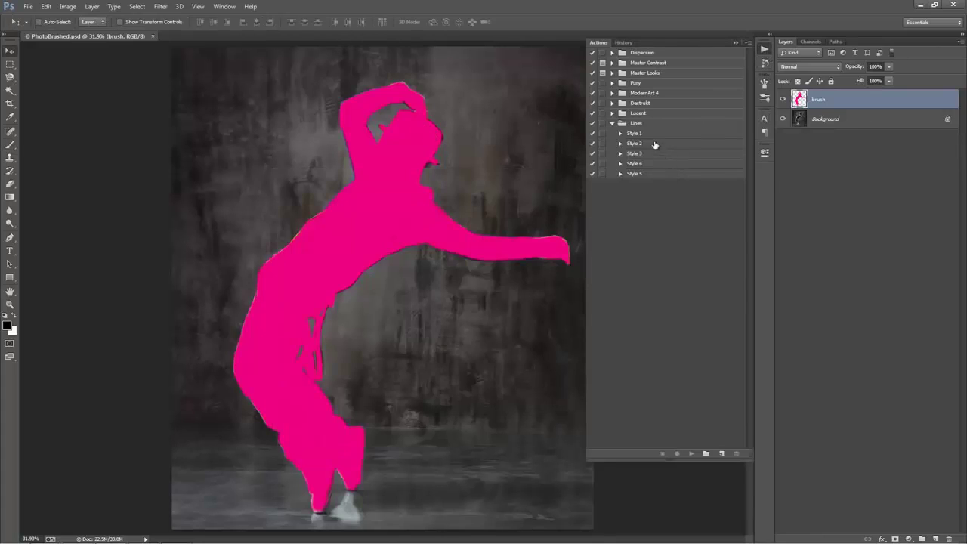
click(649, 143)
click(647, 165)
click(647, 174)
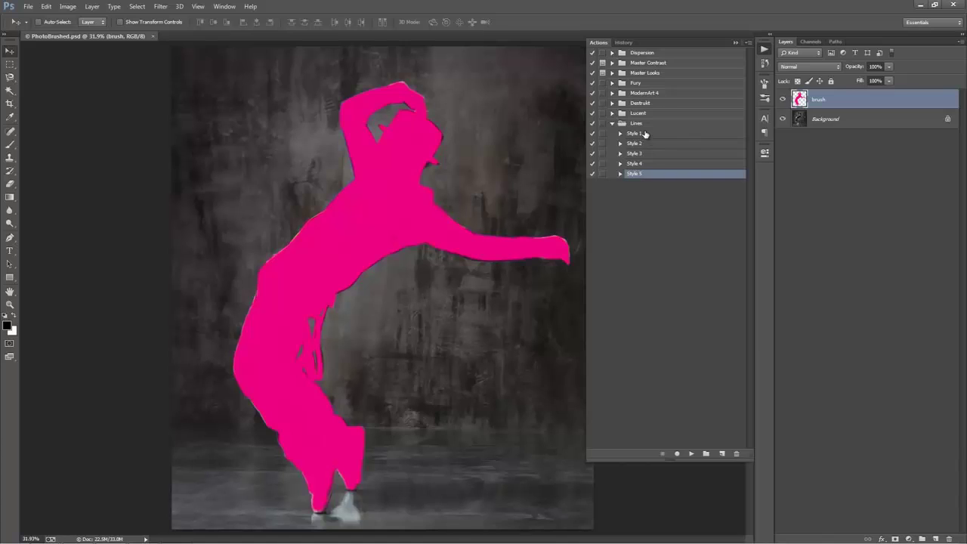
click(644, 134)
click(689, 454)
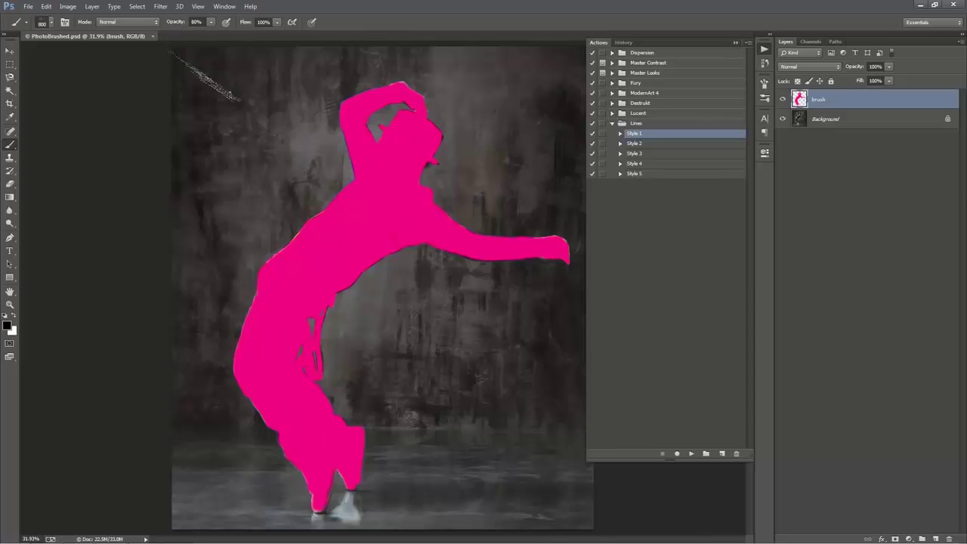
click(735, 43)
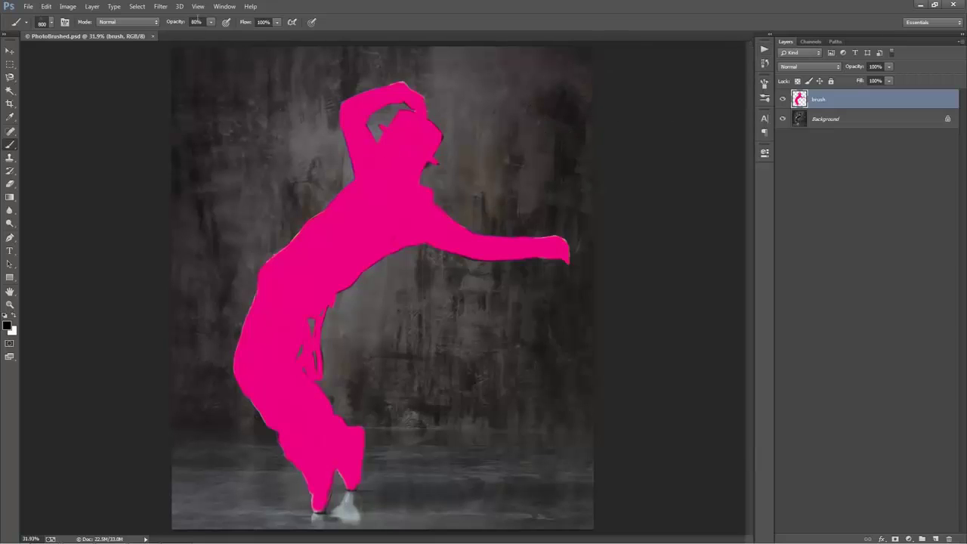
Set the Brush tool's opacity to 100% and return to the Move tool.
click(211, 24)
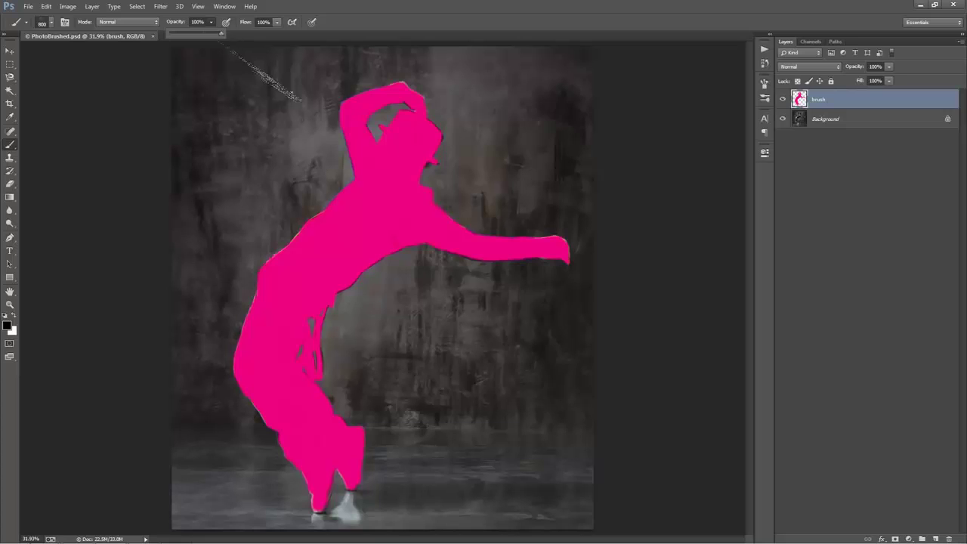
click(273, 82)
key(v)
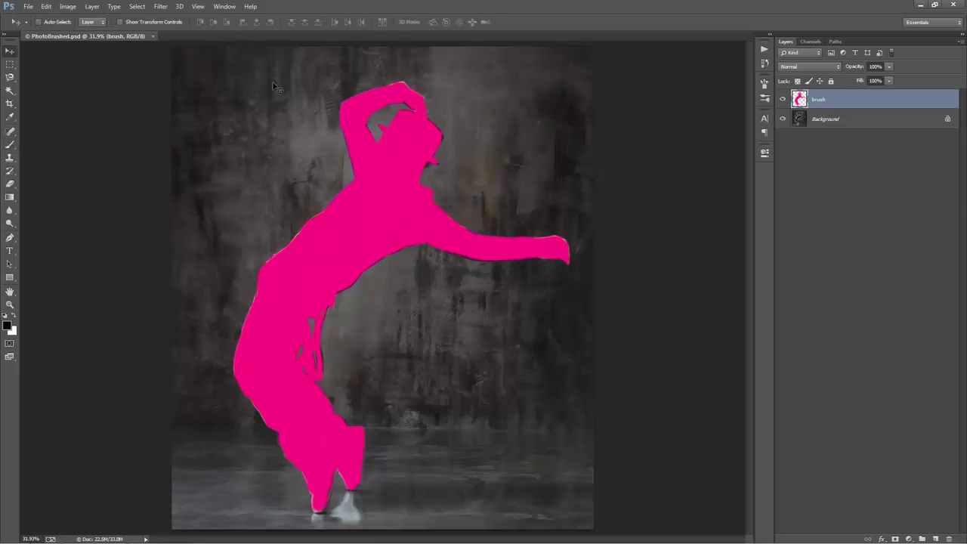
Open the example images Style_1.jpg and 60Percent.jpg, fit each to the window, and switch back to Style_1.jpg to compare them.
key(ctrl+o)
double_click(76, 121)
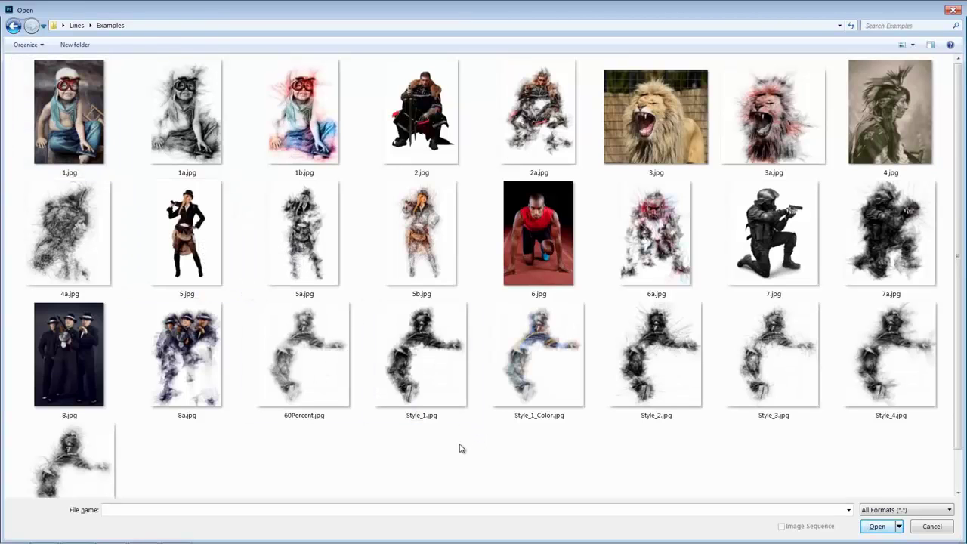
double_click(425, 373)
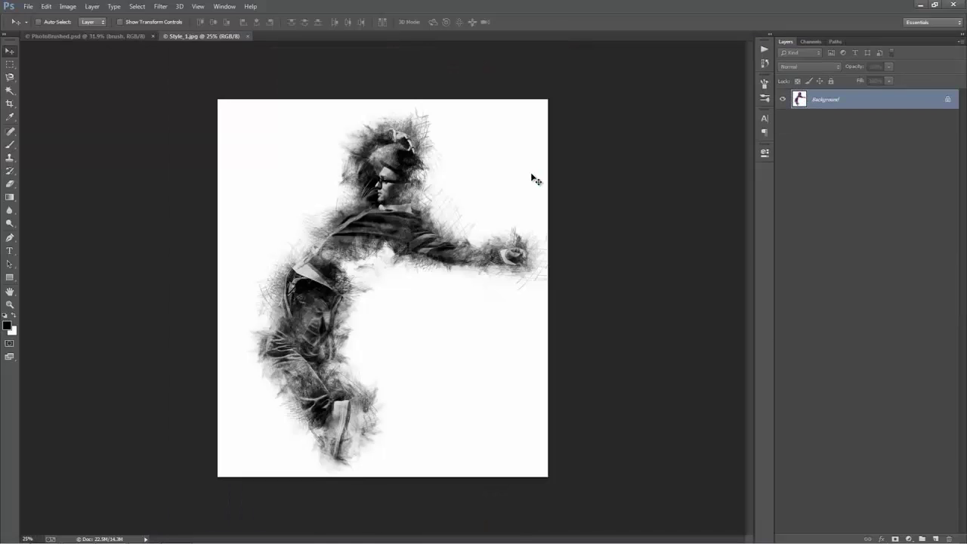
key(ctrl+0)
key(ctrl+o)
double_click(332, 363)
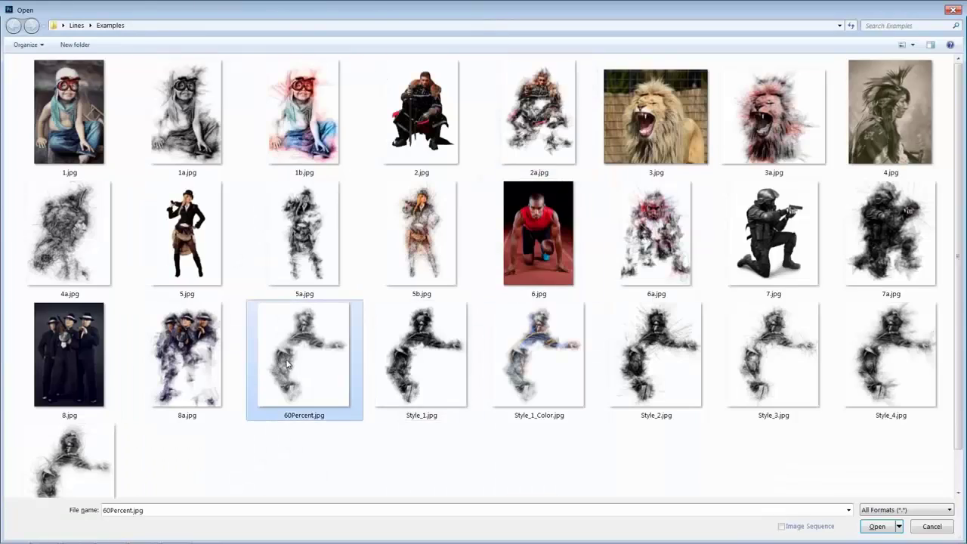
key(ctrl+0)
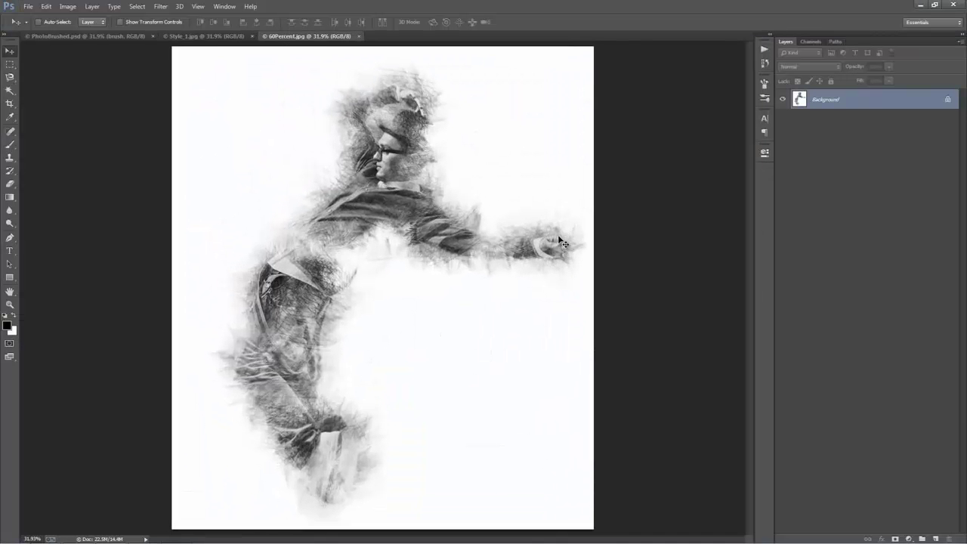
click(206, 36)
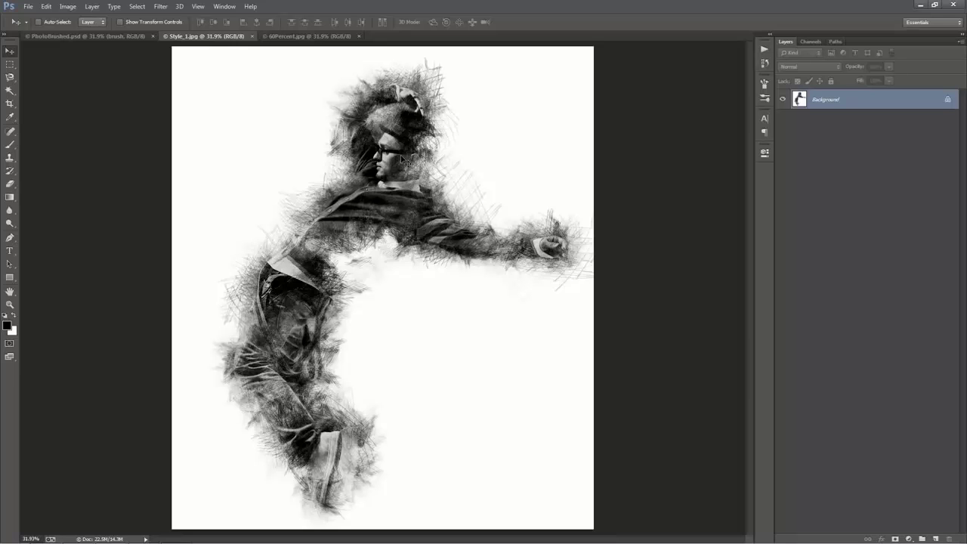
Try black Brush strokes at 100% opacity over Style_1.jpg, undoing each stroke.
key(b)
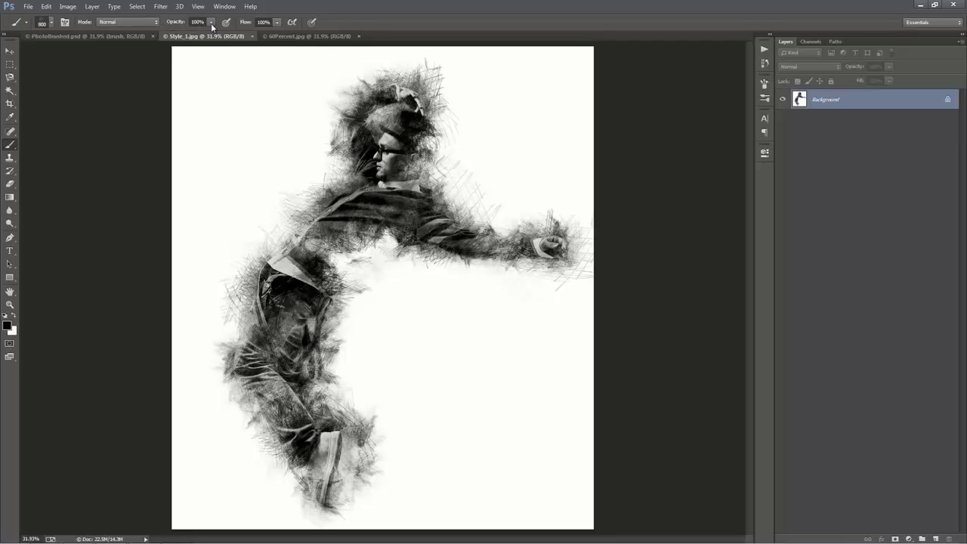
drag(234, 123, 319, 179)
key(ctrl+z)
drag(189, 73, 260, 122)
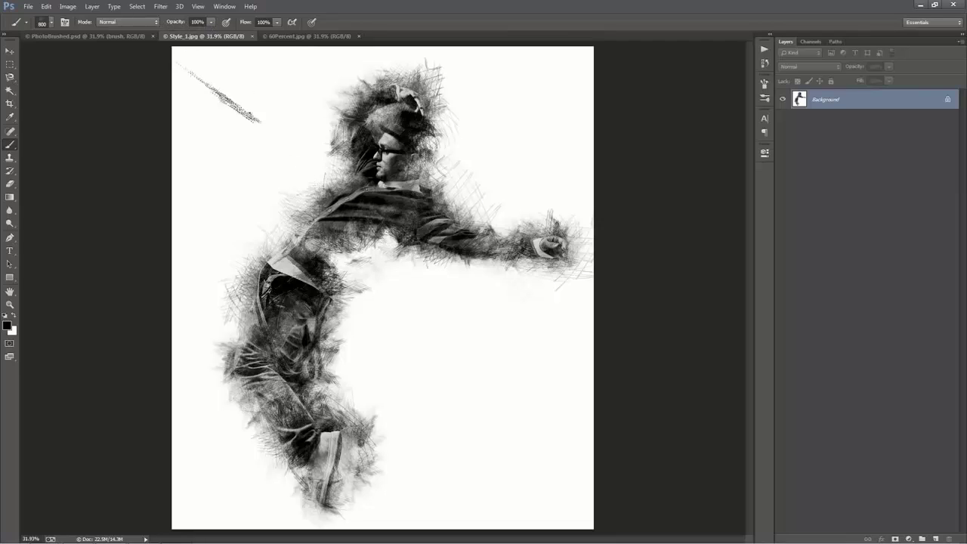
key(ctrl+z)
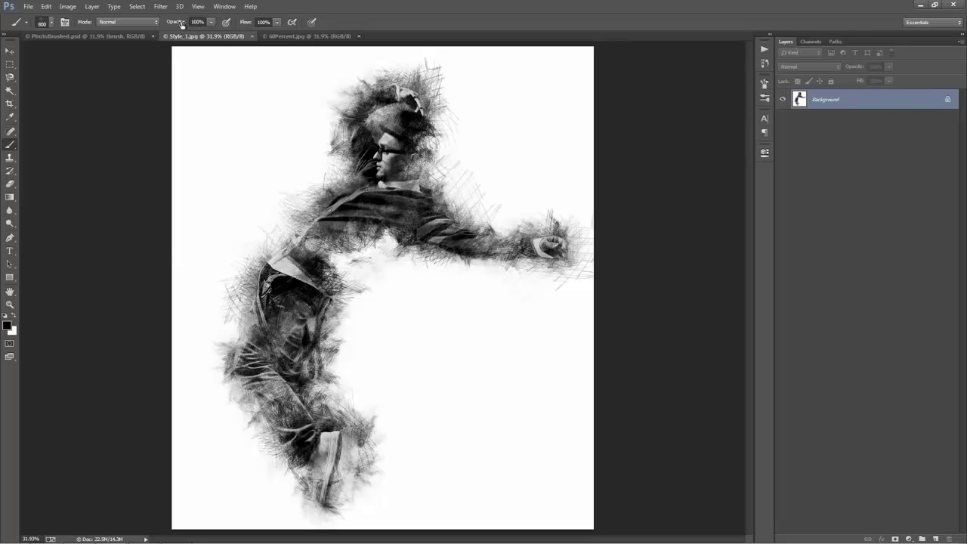
drag(185, 54, 249, 99)
key(ctrl+z)
drag(355, 151, 442, 208)
key(ctrl+z)
drag(378, 314, 442, 264)
key(ctrl+z)
drag(211, 50, 281, 99)
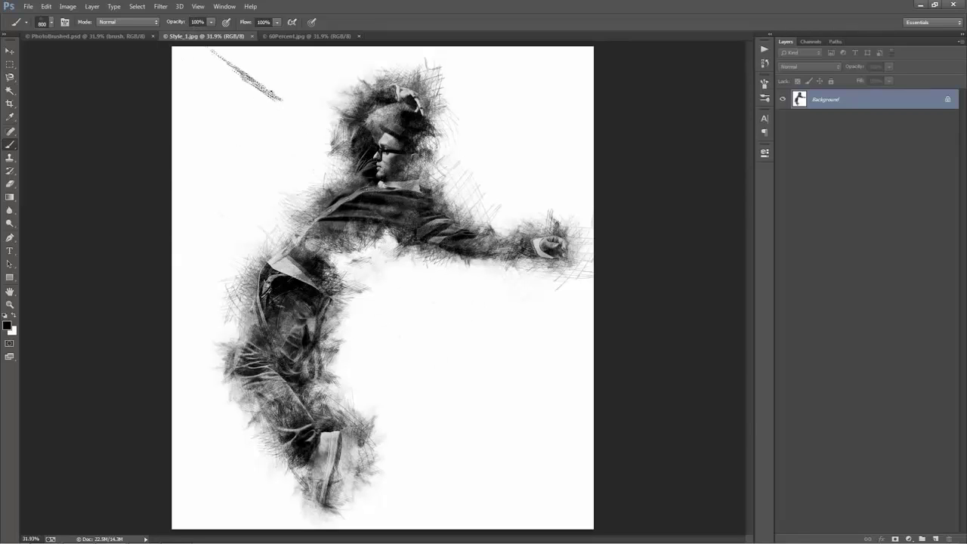
key(ctrl+z)
On 60Percent.jpg, set the Brush tool's opacity to 64%, try a dab, undo it and return to the Move tool.
click(287, 37)
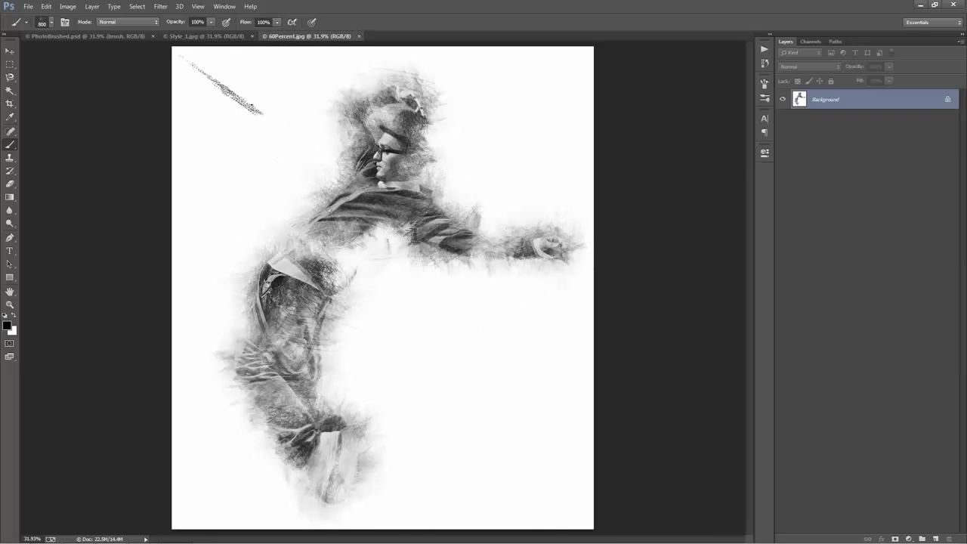
click(212, 24)
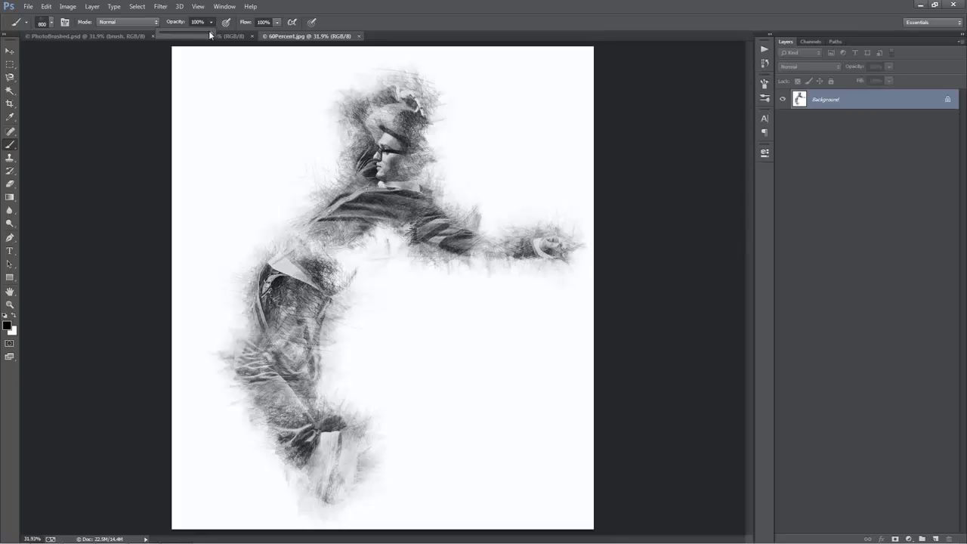
drag(194, 31, 192, 31)
click(337, 149)
key(ctrl+z)
key(v)
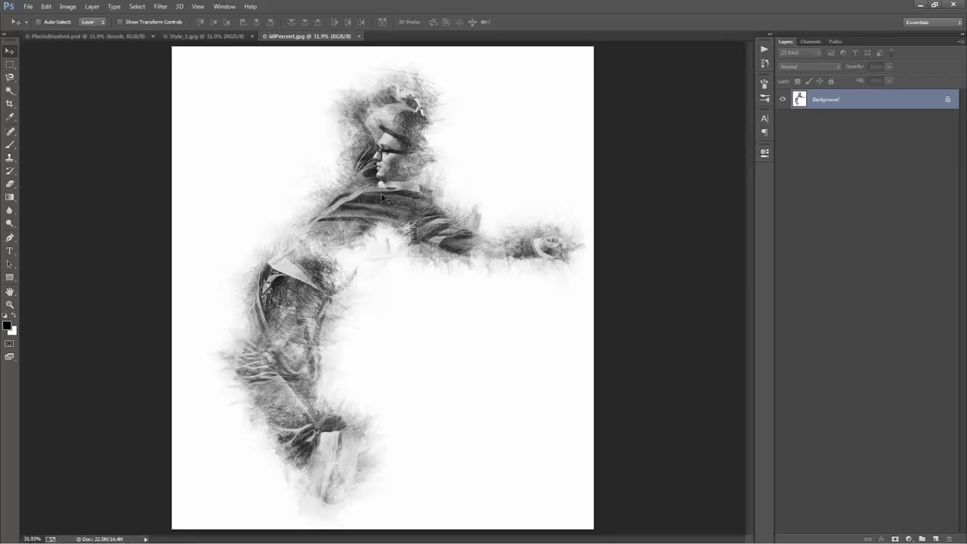
Compare Style_1.jpg with 60Percent.jpg once more and close both example images.
click(219, 36)
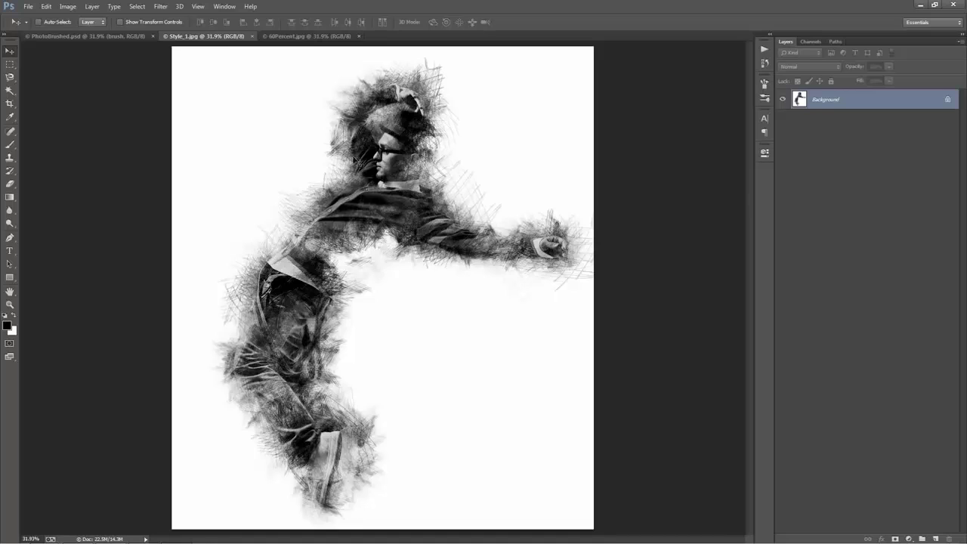
click(296, 36)
key(b)
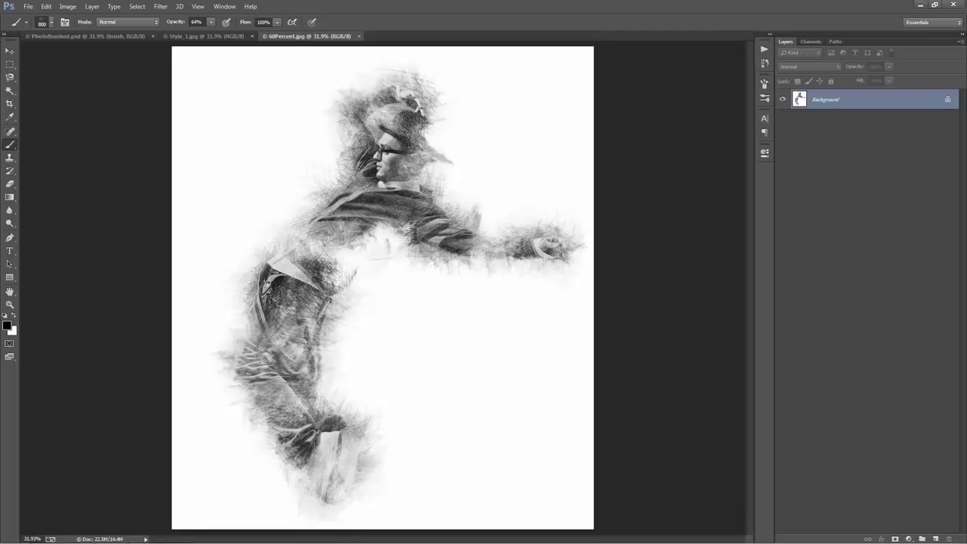
key(v)
key(ctrl+w)
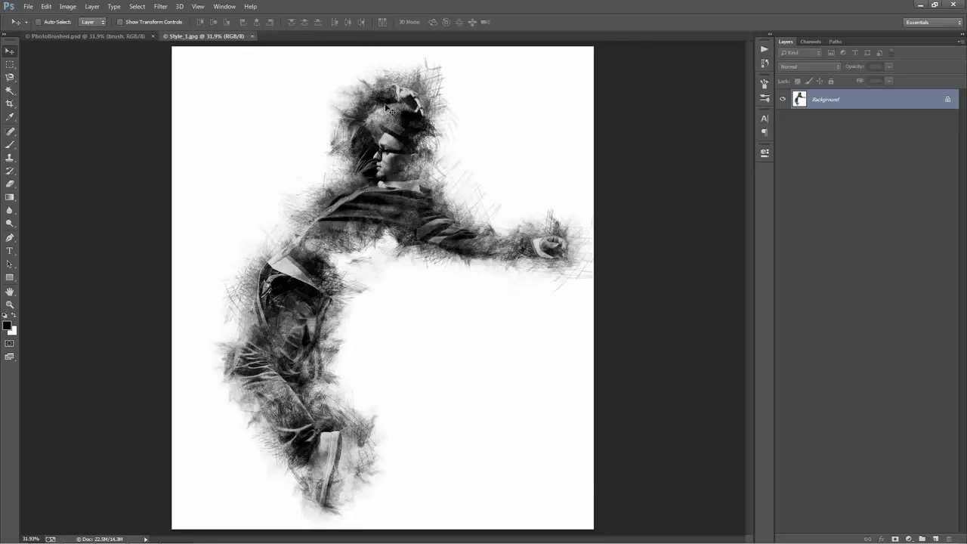
key(ctrl+w)
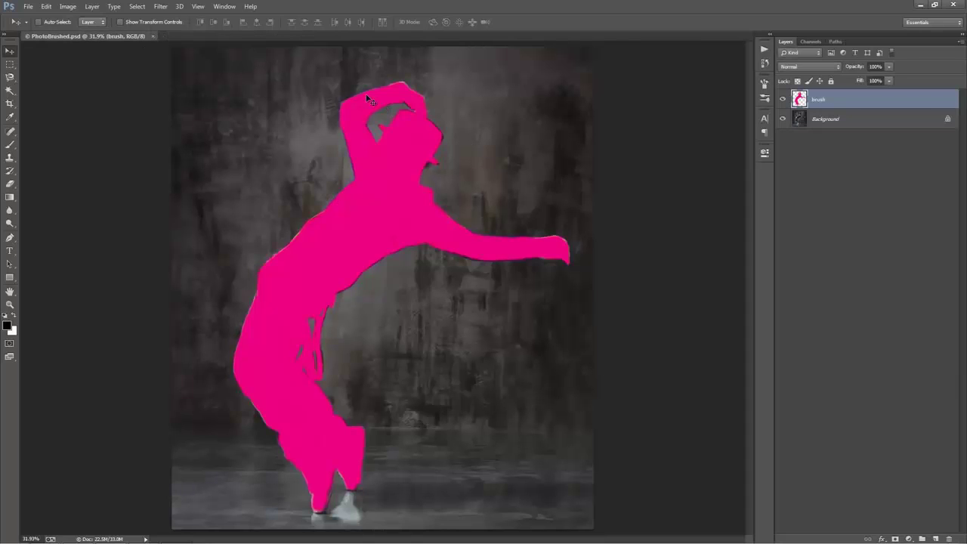
Look through the Brush tool's loaded line brush presets over PhotoBrushed.psd and close the preset list.
key(b)
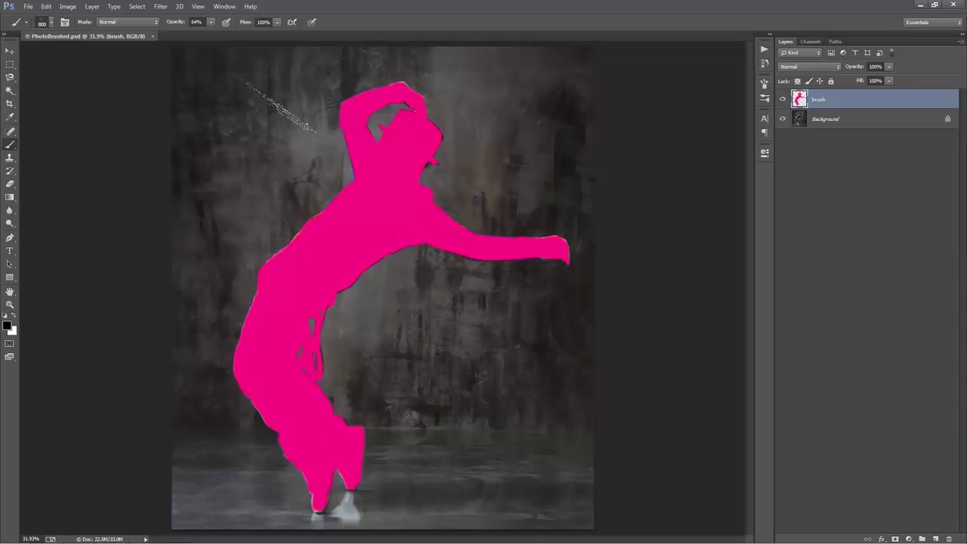
right_click(293, 114)
scroll(443, 290, down, 3)
scroll(443, 290, up, 2)
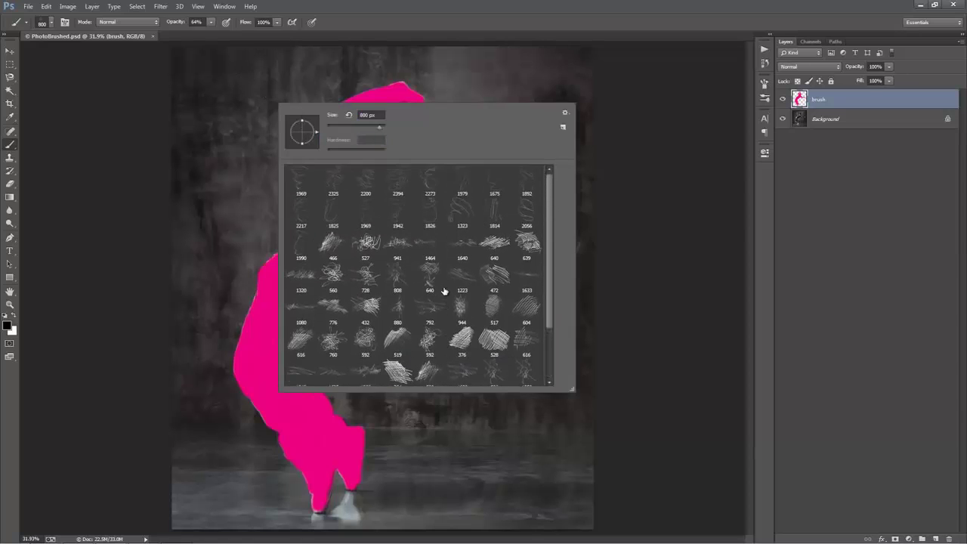
click(687, 157)
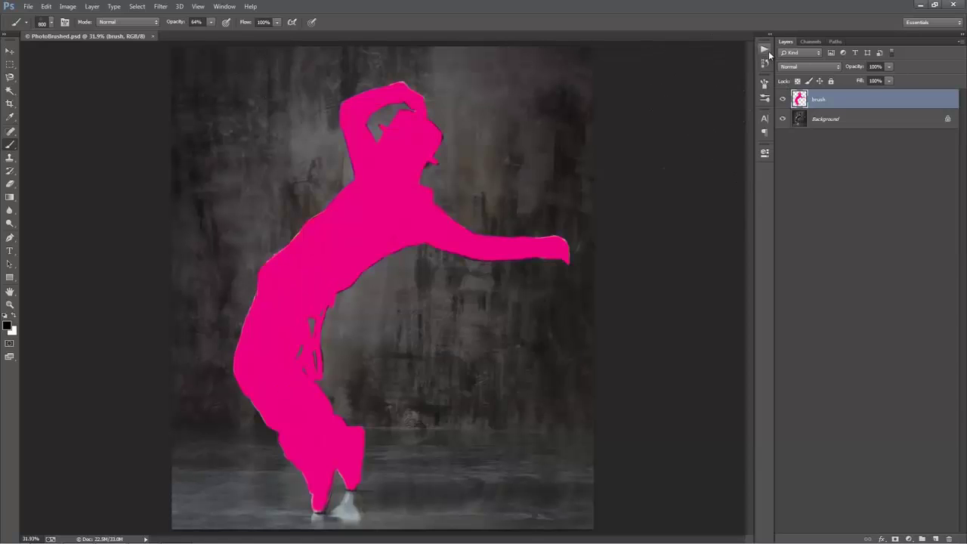
Play the Style 1 action of the Lines set on PhotoBrushed.psd and collapse the Lines set and the actions list.
click(766, 49)
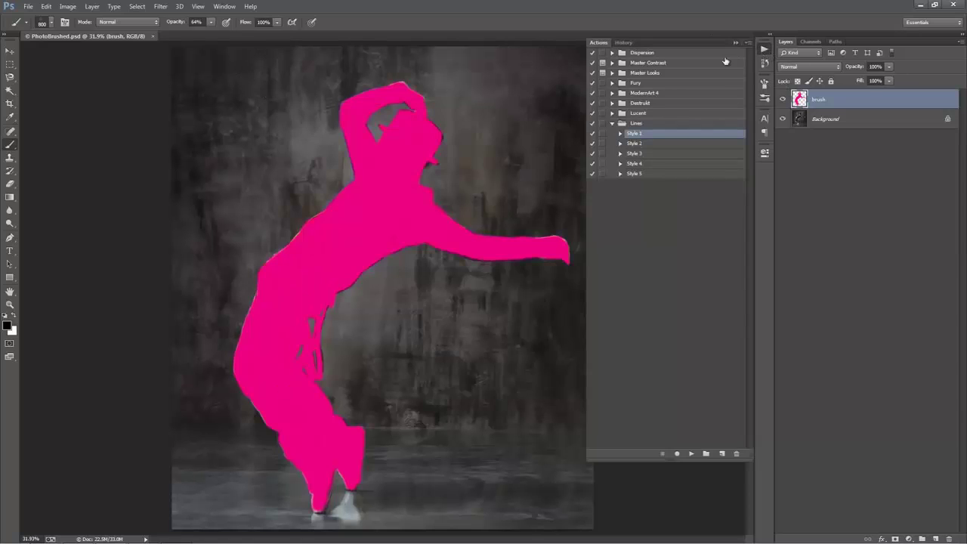
key(v)
click(619, 134)
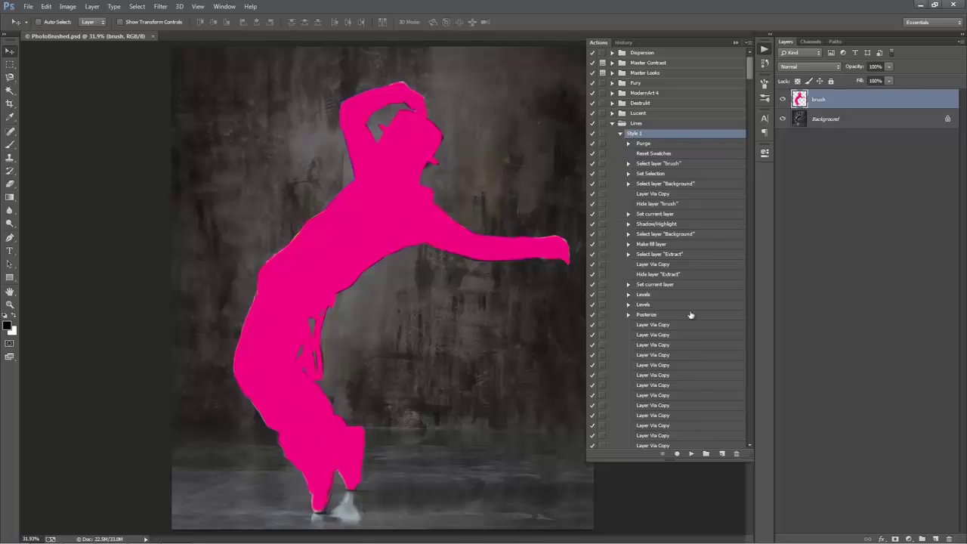
click(690, 454)
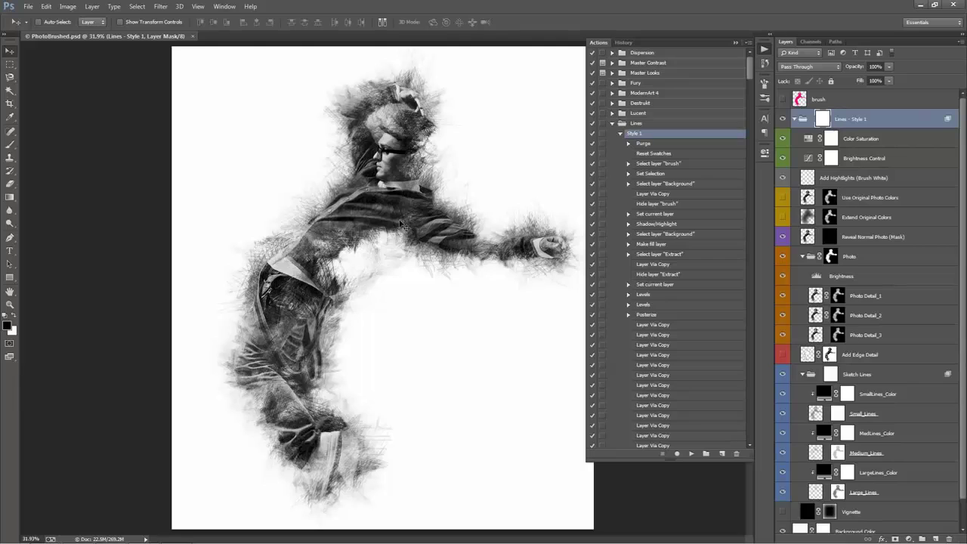
click(612, 124)
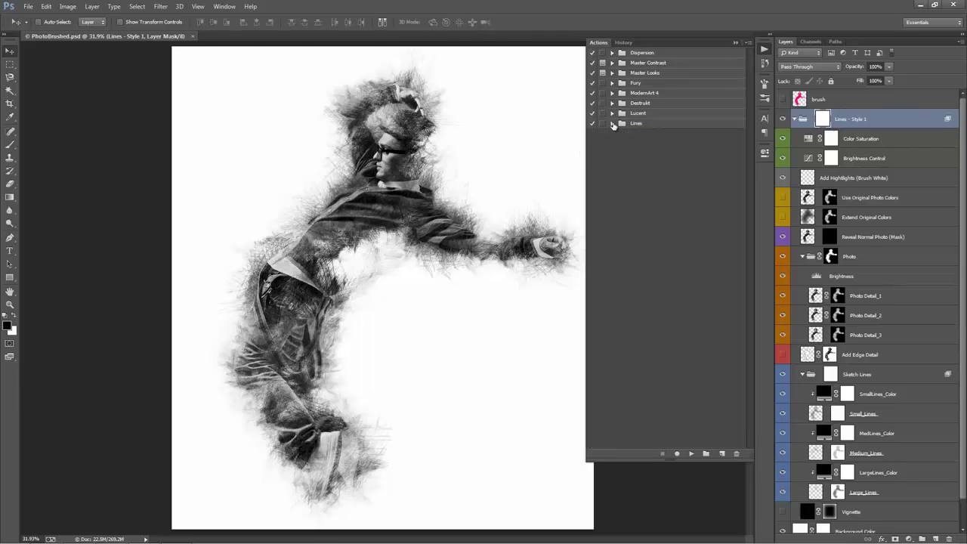
click(735, 43)
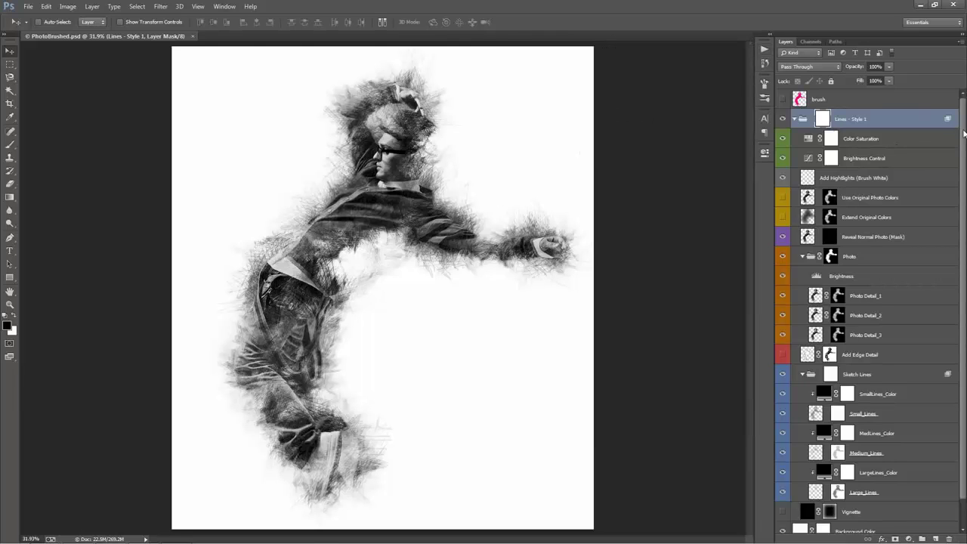
Look over the layers of the Lines - Style 1 group and collapse the group together with its Photo and Sketch Lines subgroups.
mouse_move(964, 133)
mouse_down()
mouse_move(964, 158)
mouse_move(964, 129)
mouse_up()
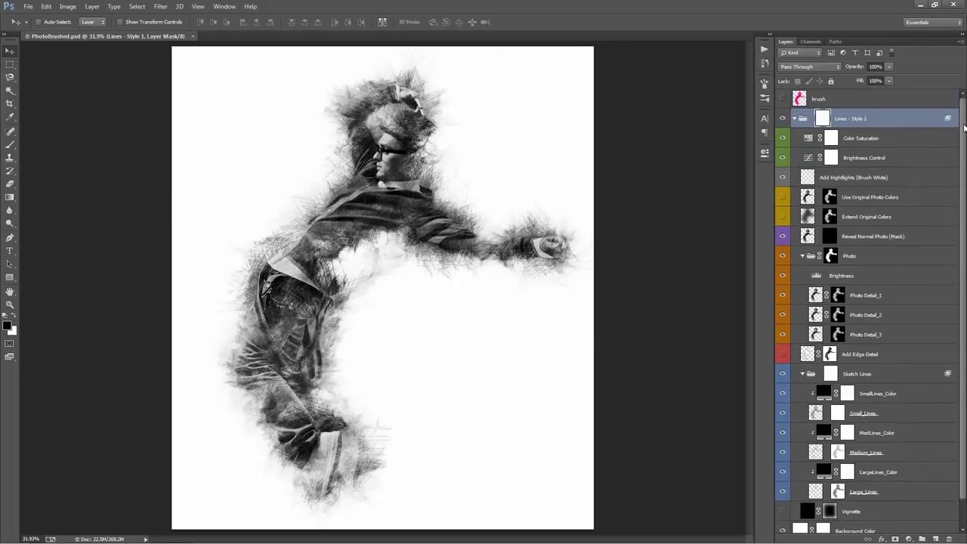
scroll(879, 331, up, 1)
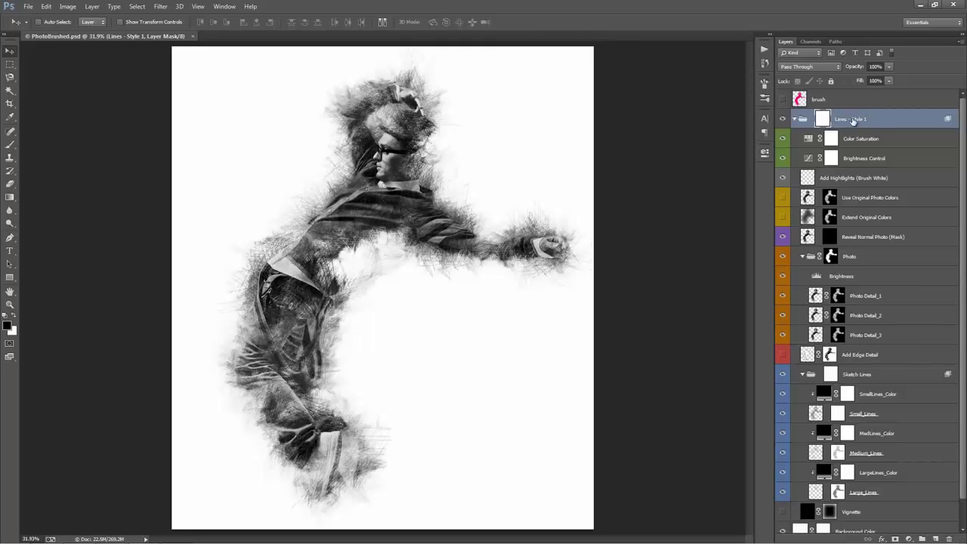
alt+click(794, 120)
click(794, 120)
click(794, 120)
click(794, 120)
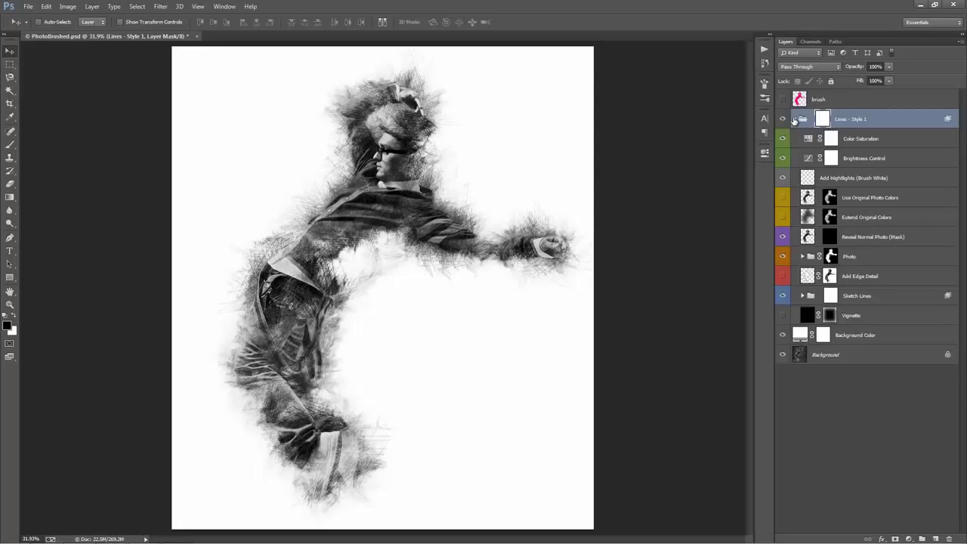
click(794, 120)
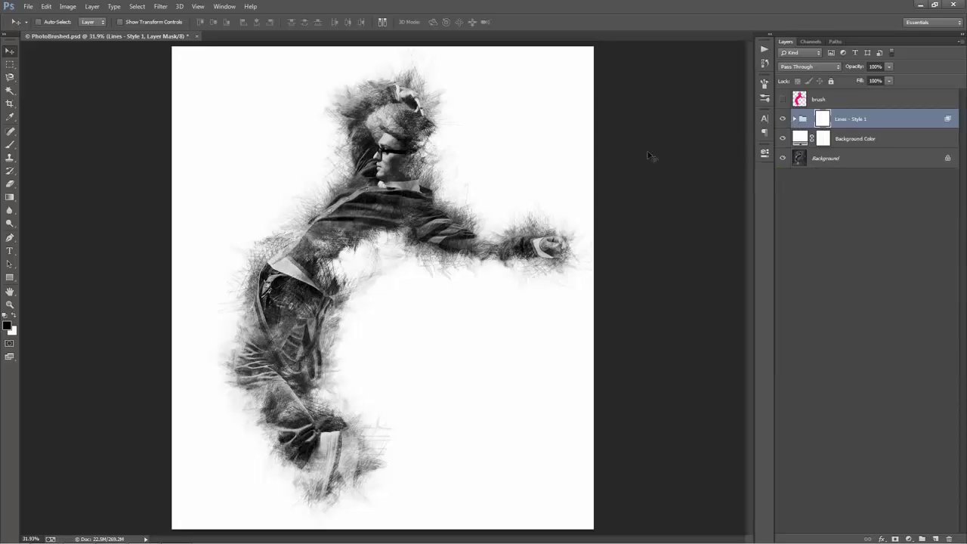
Delete the Lines - Style 1 group and the Background Color layer, and briefly toggle the brush layer's visibility.
shift+click(871, 141)
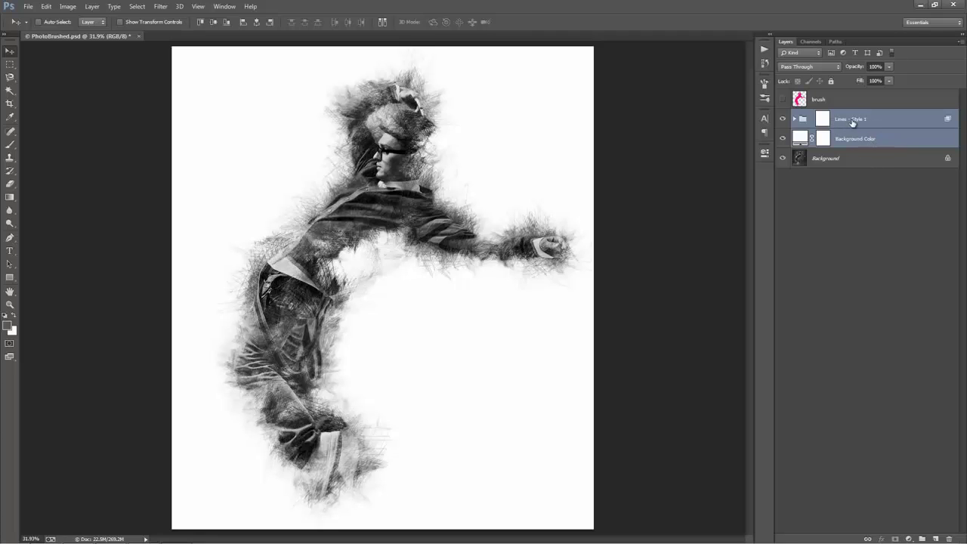
key(Delete)
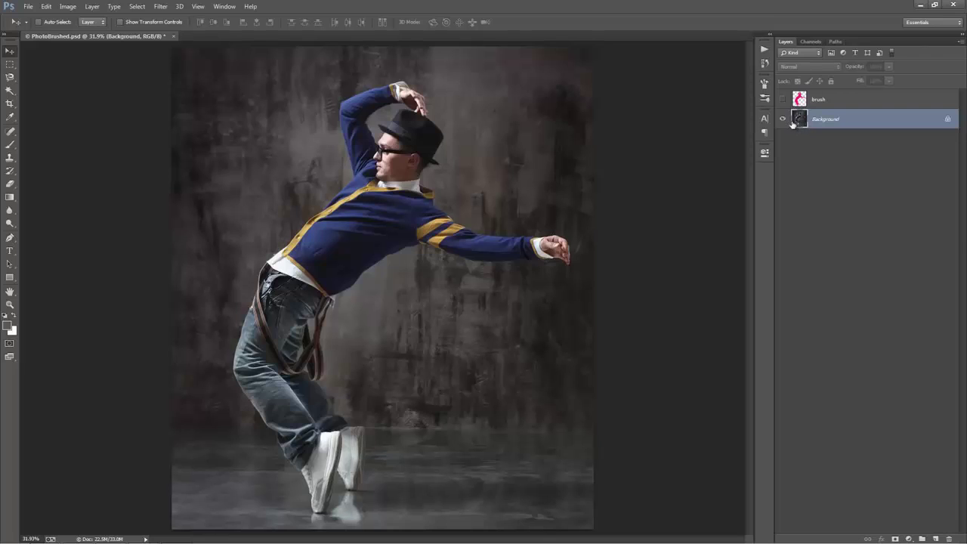
click(782, 100)
click(782, 100)
Go through Style 1 to Style 3 in the Lines actions, bring back the deleted layers and reselect Style 1.
click(763, 50)
click(618, 133)
click(619, 133)
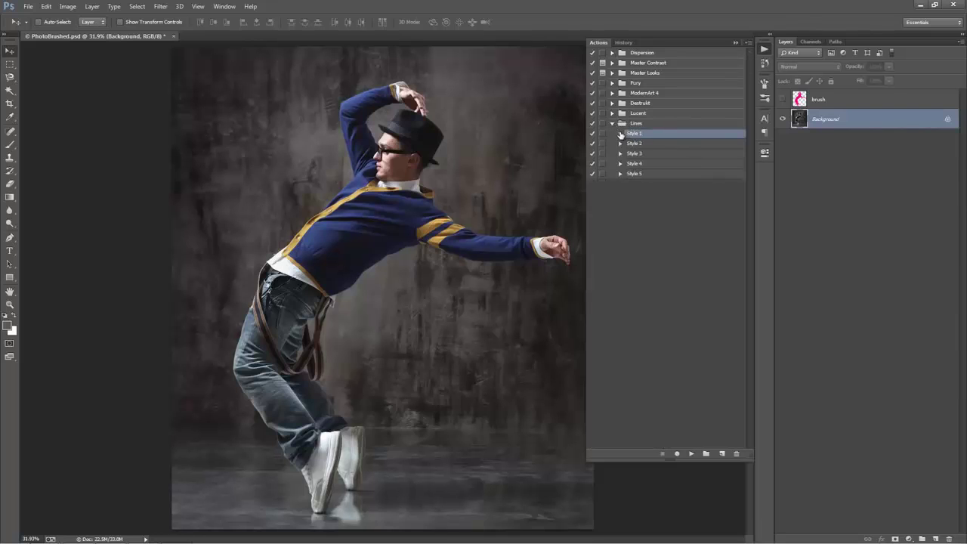
click(637, 144)
click(640, 155)
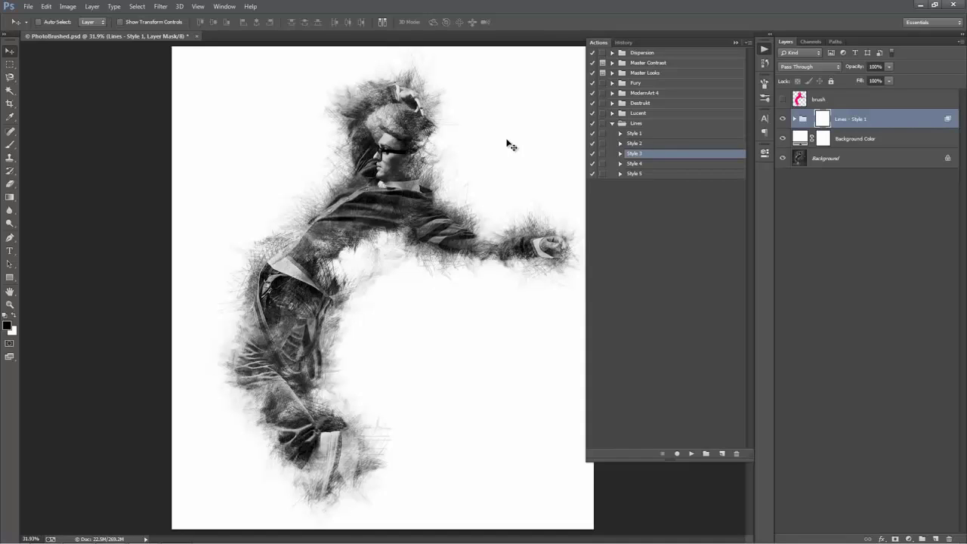
click(640, 135)
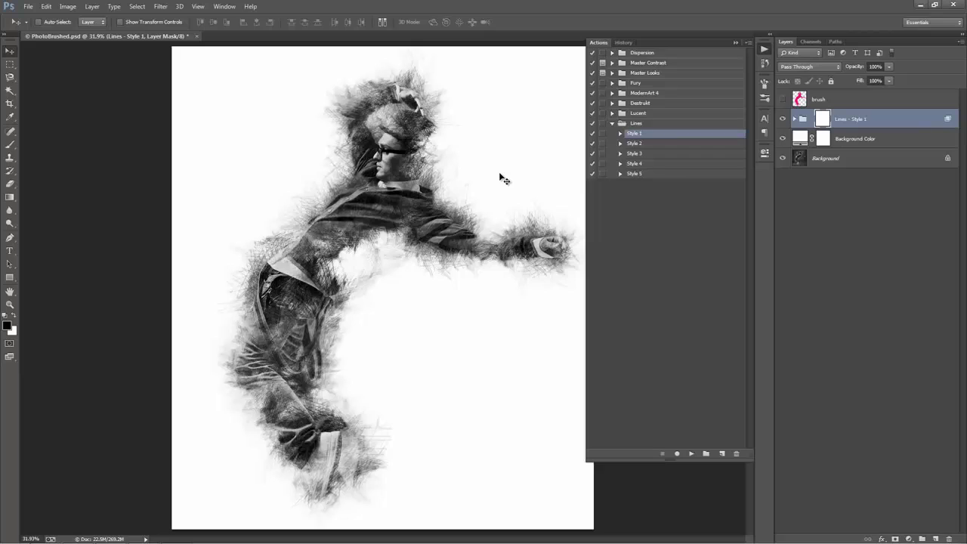
Hide and show the Lines - Style 1 group to check its effect, and expand the group.
click(845, 127)
click(784, 119)
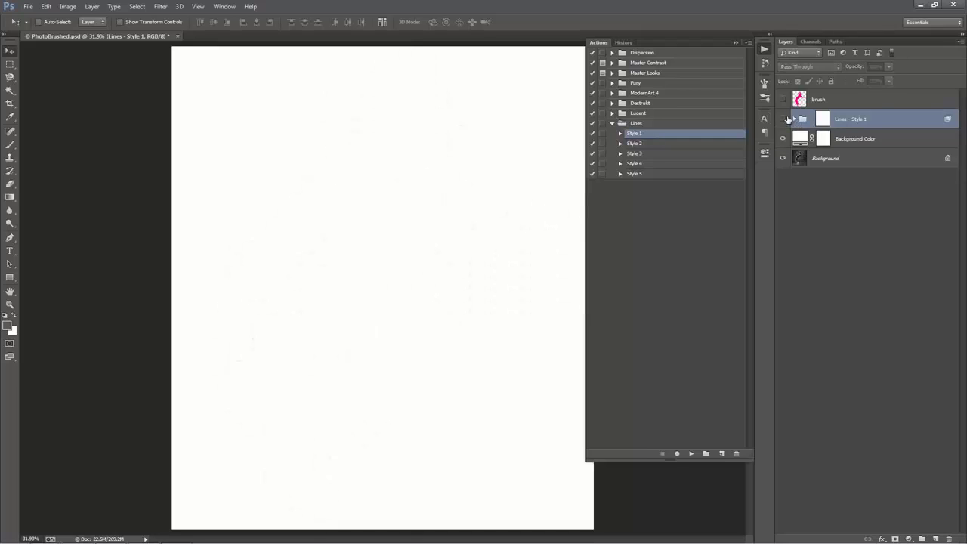
click(784, 119)
click(796, 119)
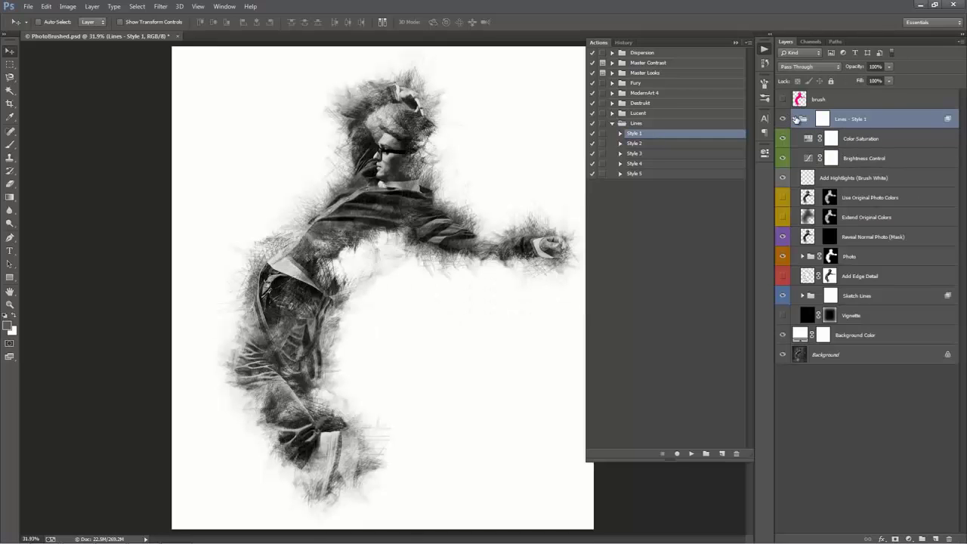
Reshape the Brightness Control curve by slightly lowering its upper highlight point and keeping the shadow point in the lower part.
click(865, 139)
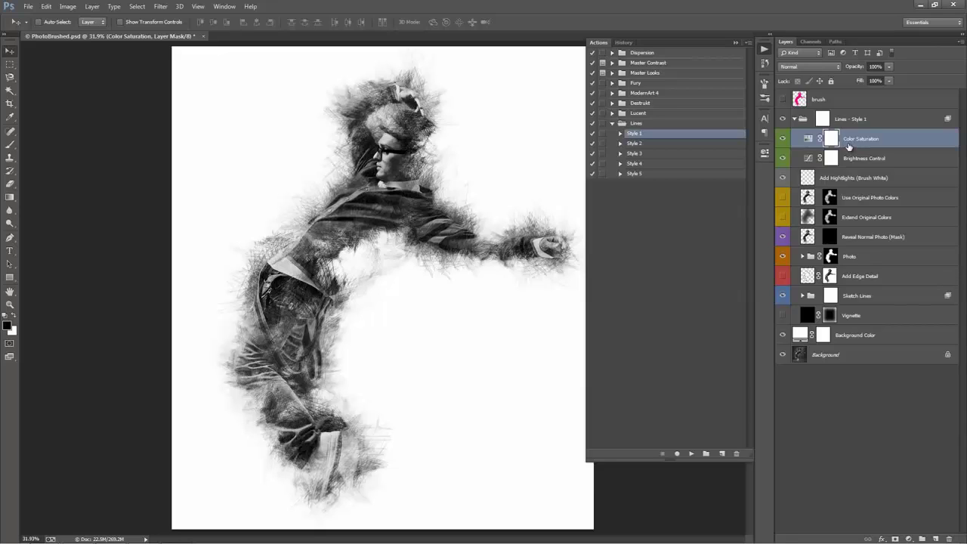
click(882, 162)
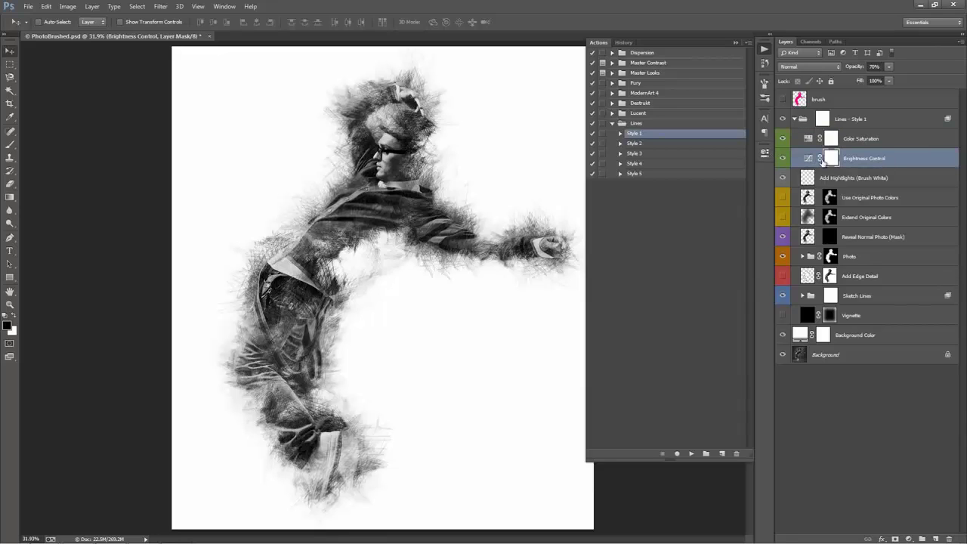
click(734, 43)
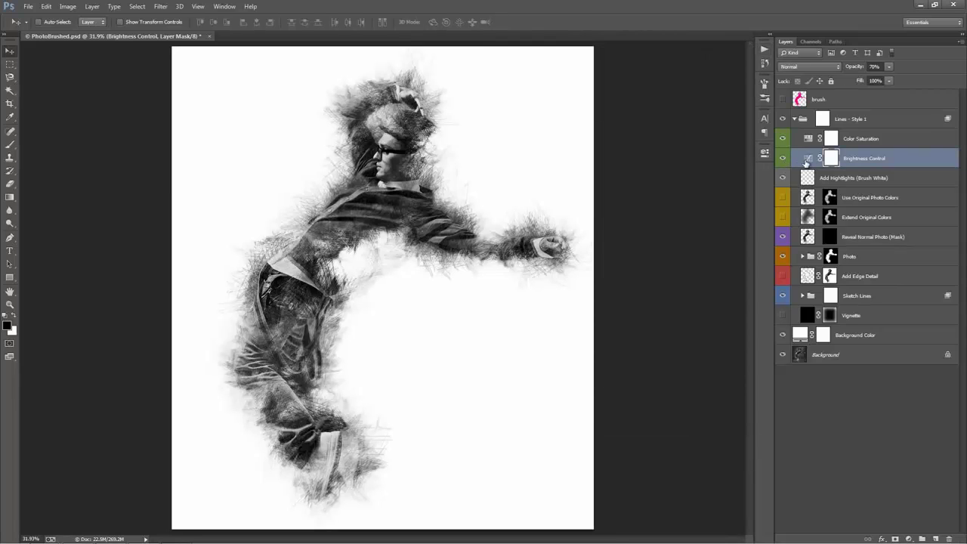
double_click(806, 161)
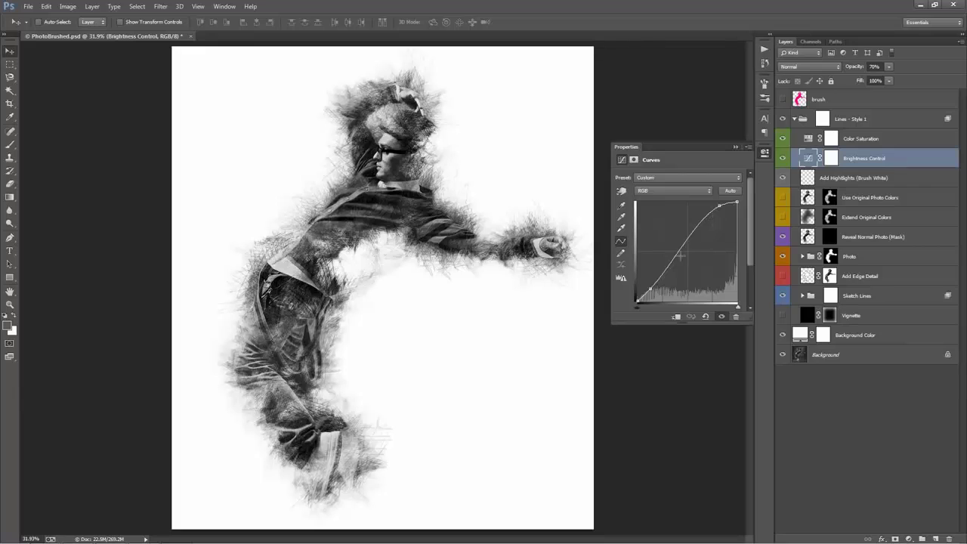
mouse_move(649, 289)
mouse_down()
mouse_move(643, 280)
mouse_move(649, 289)
mouse_up()
mouse_move(719, 206)
mouse_down()
mouse_move(703, 235)
mouse_move(700, 223)
mouse_move(706, 237)
mouse_move(713, 214)
mouse_up()
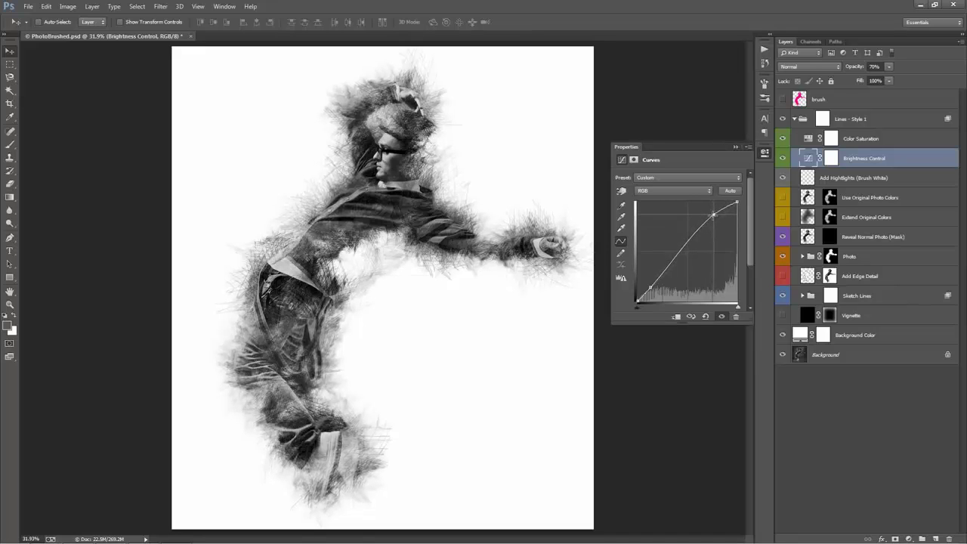
click(737, 147)
Select the Add Highlights (Brush White) layer and set up a soft round 300 px brush with white as the foreground color.
click(869, 178)
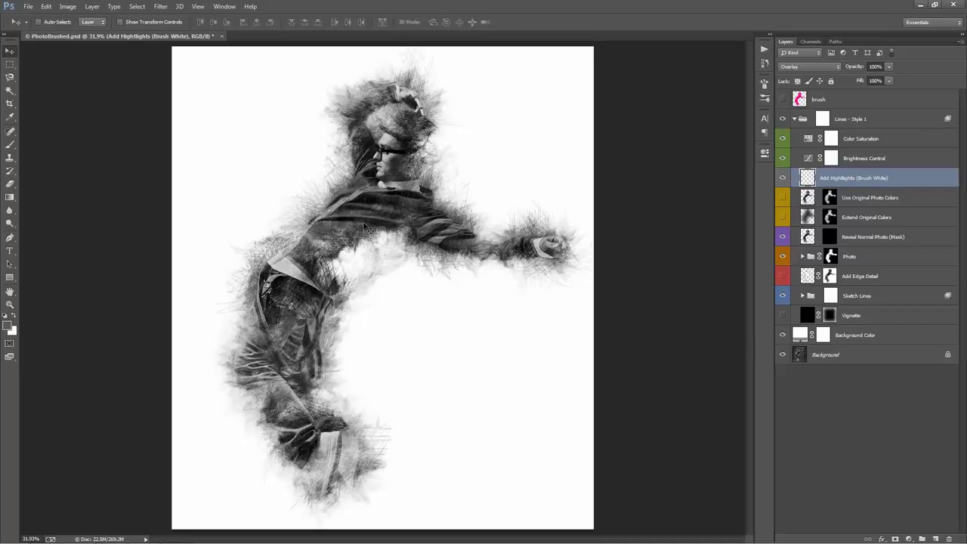
key(b)
drag(331, 183, 313, 142)
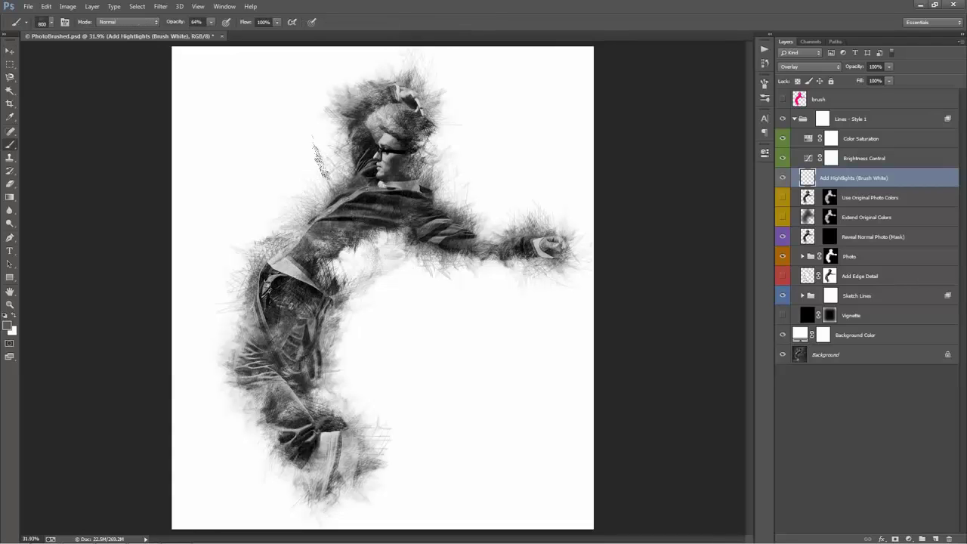
right_click(316, 148)
scroll(467, 291, down, 1)
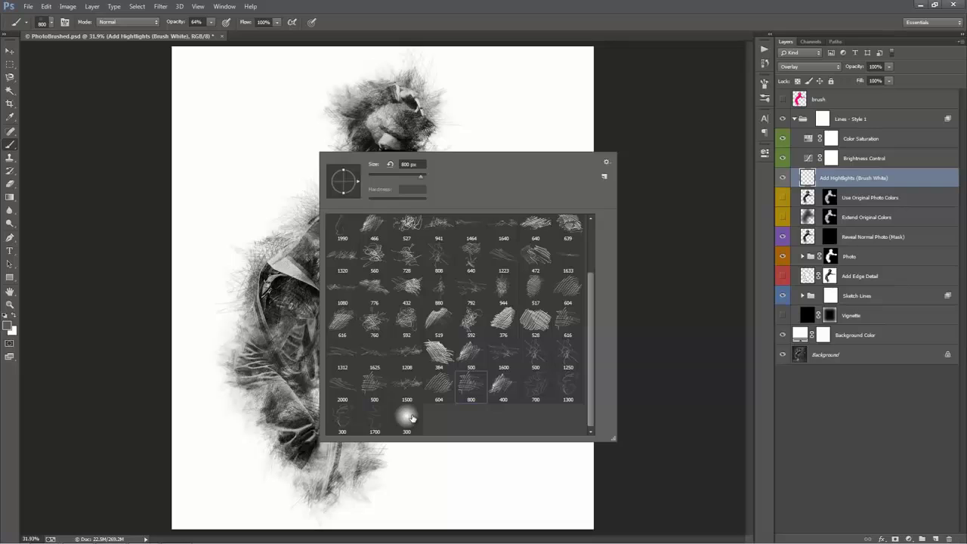
double_click(408, 417)
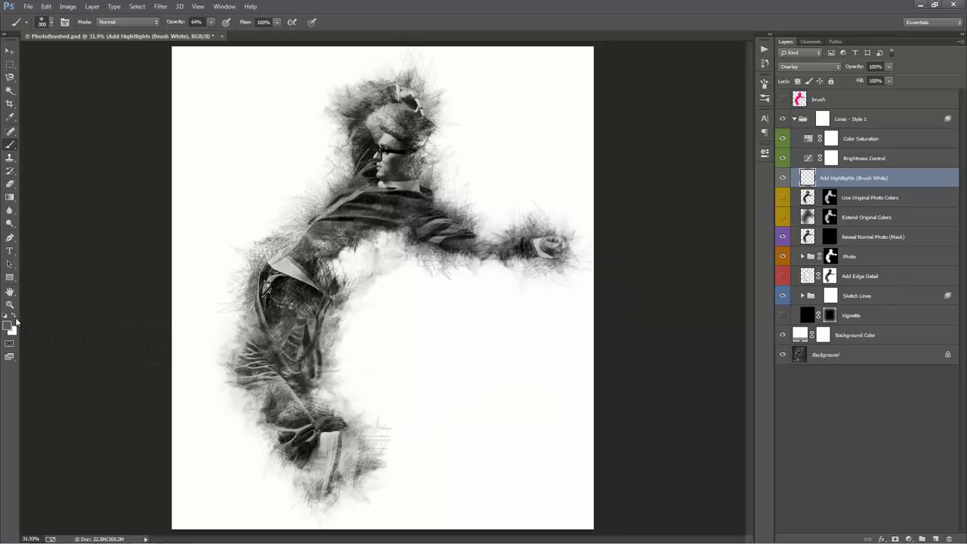
click(13, 316)
click(7, 327)
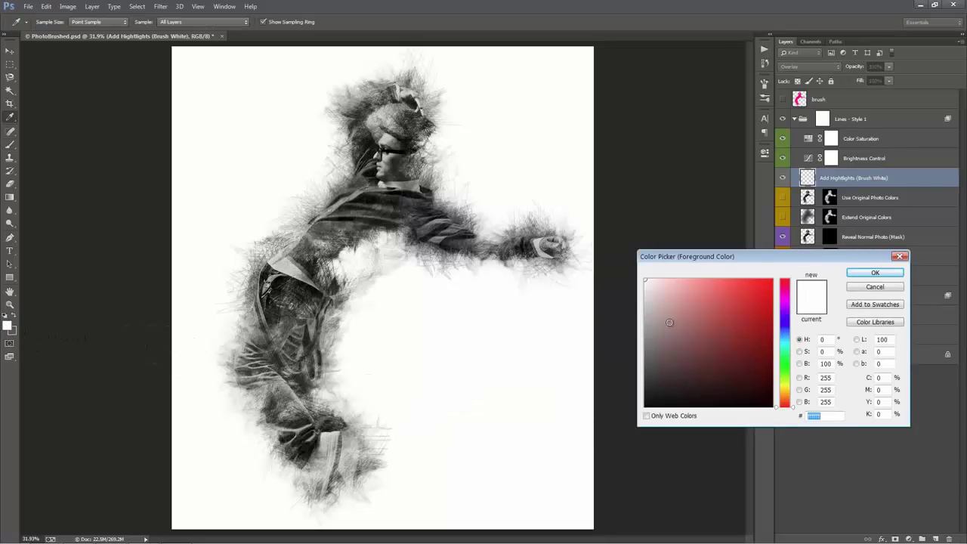
click(874, 274)
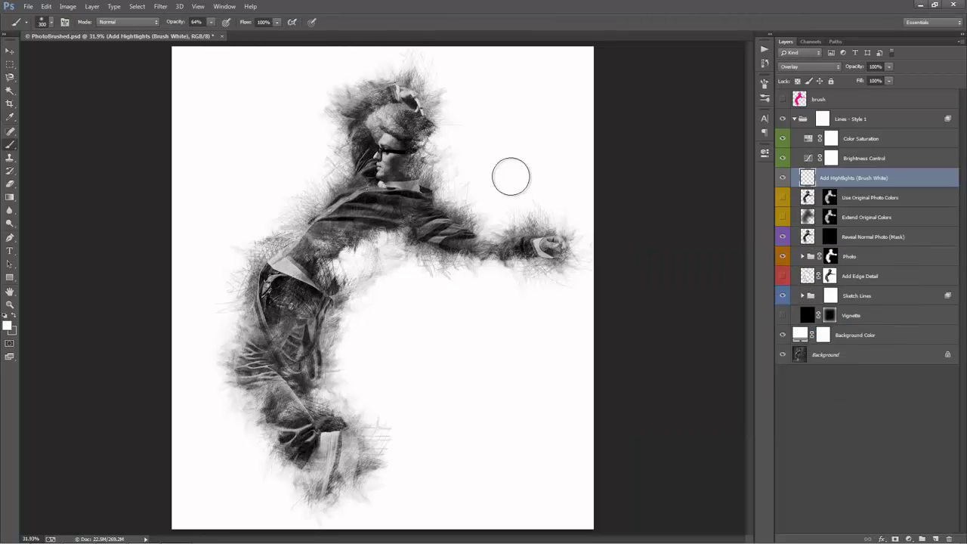
Try painting white highlight strokes over the figure's face and jacket, and undo each stroke.
mouse_move(438, 155)
mouse_down()
mouse_move(389, 132)
mouse_move(316, 237)
mouse_move(225, 254)
mouse_move(257, 340)
mouse_move(302, 355)
mouse_up()
key(ctrl+z)
mouse_move(392, 158)
mouse_down()
mouse_move(362, 207)
mouse_move(389, 222)
mouse_move(404, 214)
mouse_move(350, 219)
mouse_up()
key(ctrl+z)
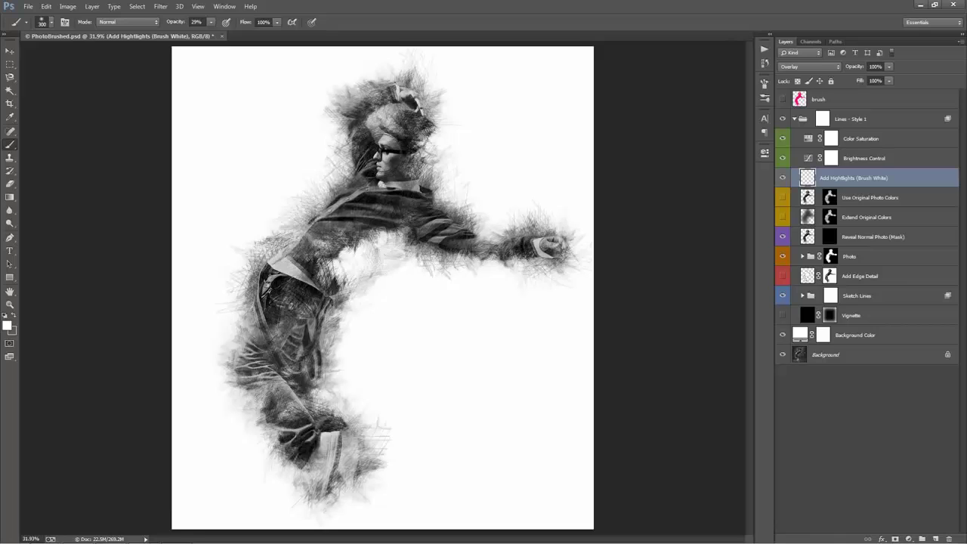
Paint white highlights over the face and jacket at 29% brush opacity, and set the highlights layer's opacity to 57%.
mouse_move(381, 149)
mouse_down()
mouse_move(392, 175)
mouse_move(438, 189)
mouse_move(419, 189)
mouse_move(409, 202)
mouse_move(433, 221)
mouse_move(500, 245)
mouse_move(400, 195)
mouse_move(335, 219)
mouse_move(286, 260)
mouse_move(292, 293)
mouse_move(277, 289)
mouse_move(268, 308)
mouse_move(292, 400)
mouse_move(334, 444)
mouse_move(318, 447)
mouse_move(305, 446)
mouse_move(286, 349)
mouse_move(317, 257)
mouse_move(327, 211)
mouse_up()
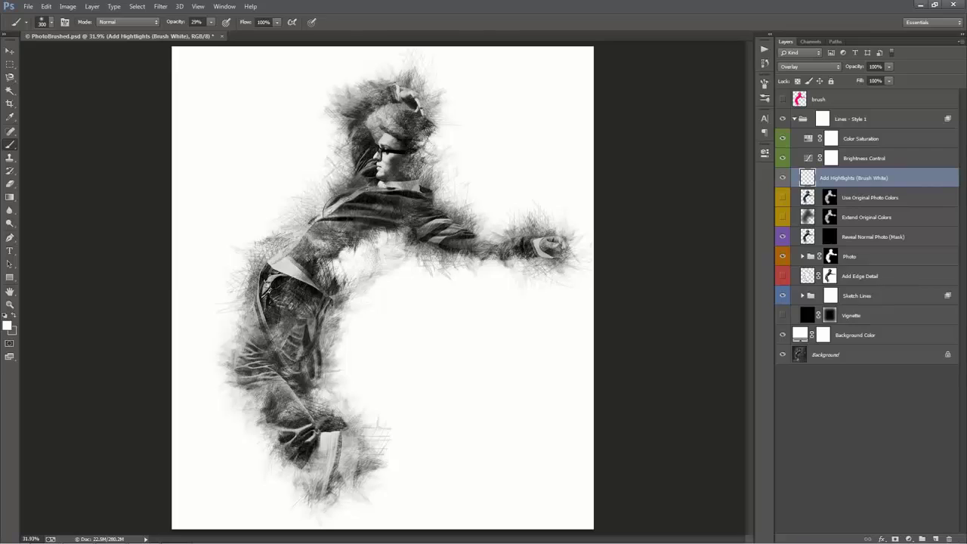
key(v)
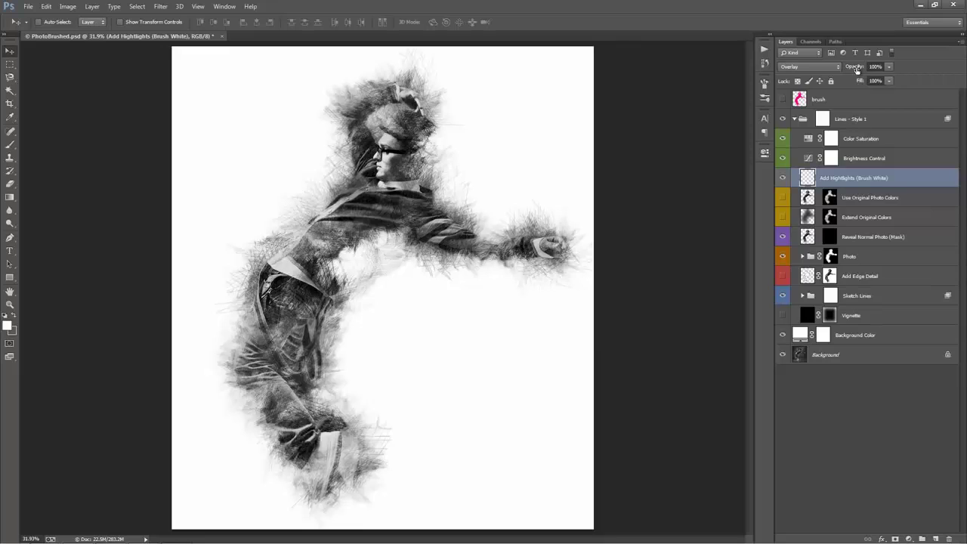
drag(856, 70, 149, 108)
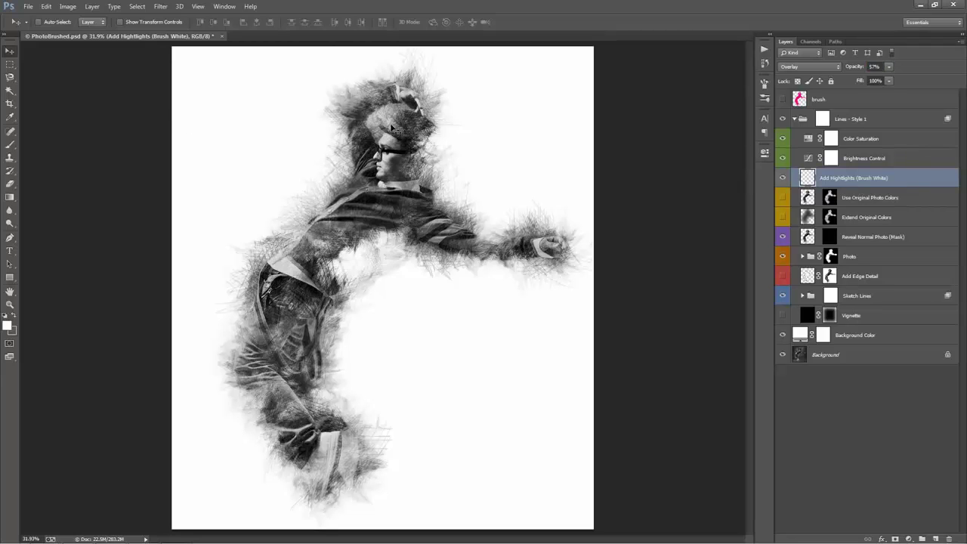
Turn on the Use Original Photo Colors layer, toggling its visibility to compare the image with and without the colors.
click(911, 195)
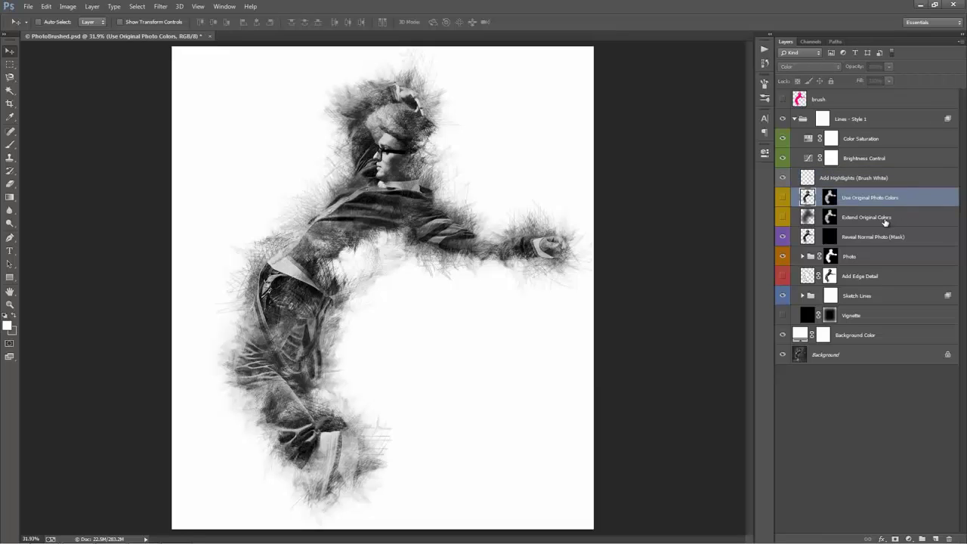
shift+click(885, 218)
click(844, 204)
click(783, 198)
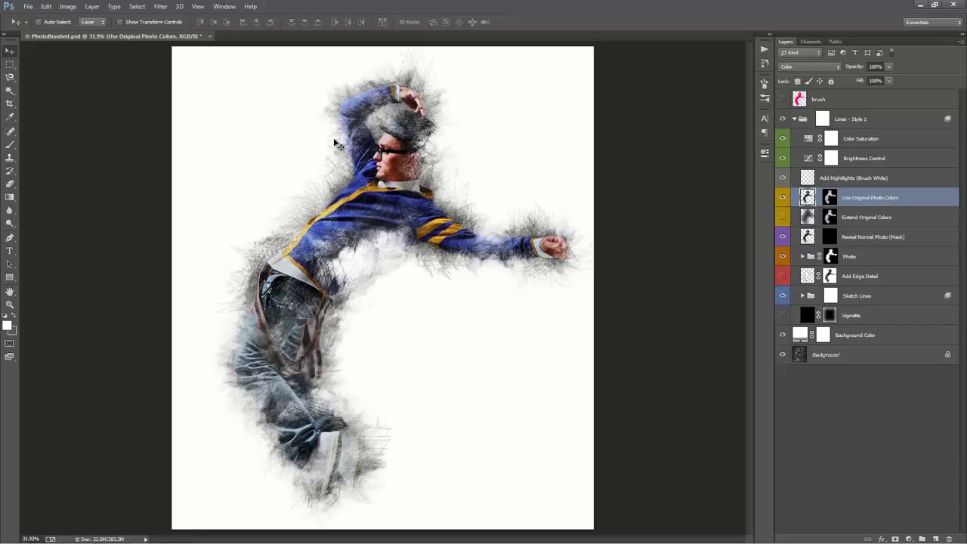
click(783, 198)
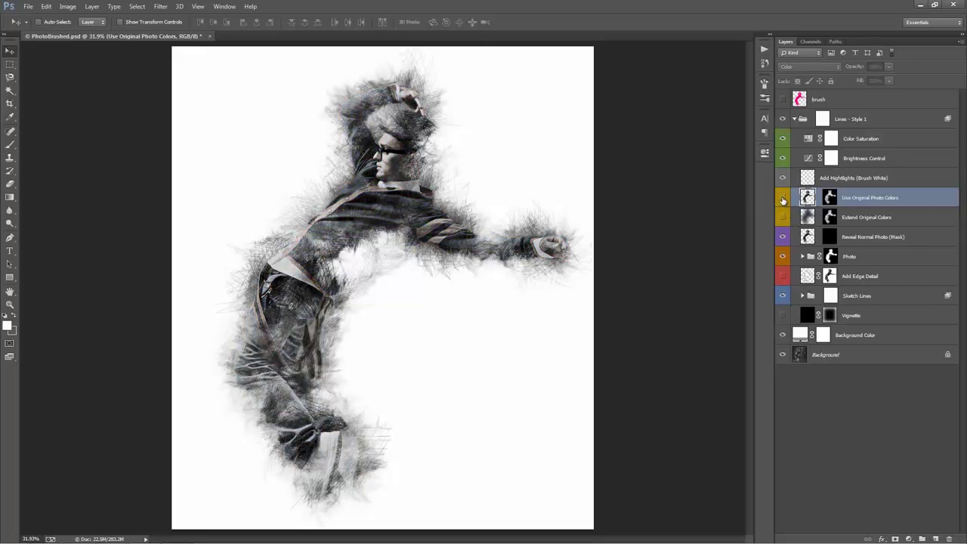
click(783, 198)
click(783, 198)
click(783, 198)
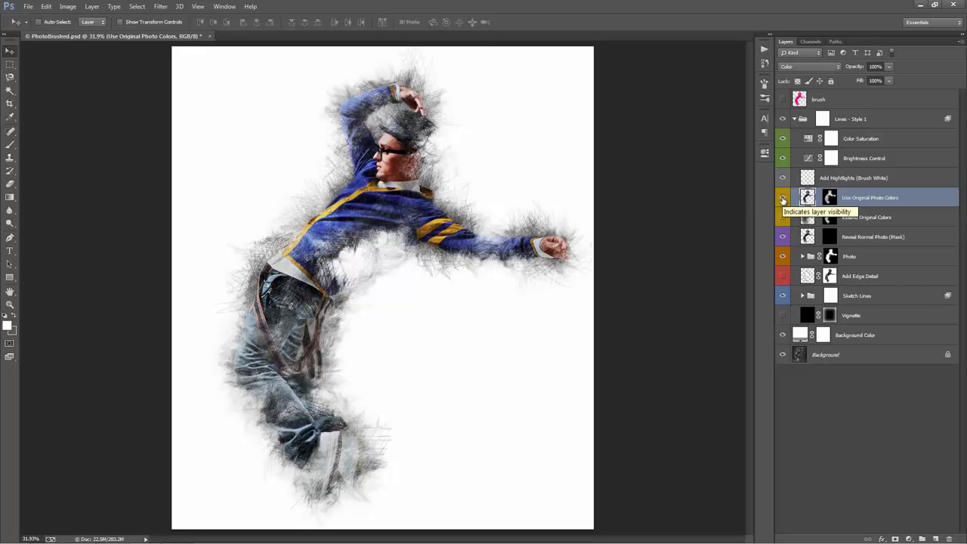
Try several saturation strengths in the Color Saturation adjustment and settle on a moderately positive amount.
click(845, 142)
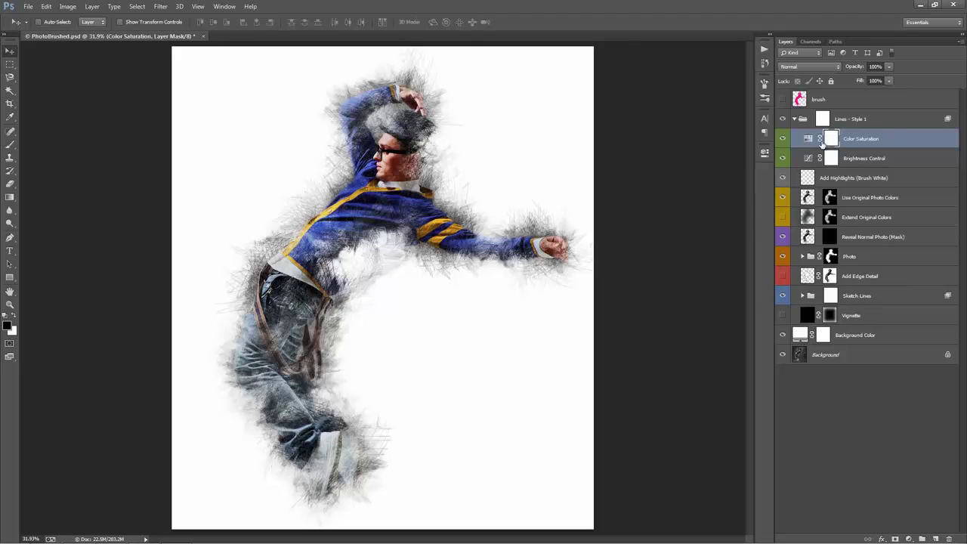
double_click(809, 141)
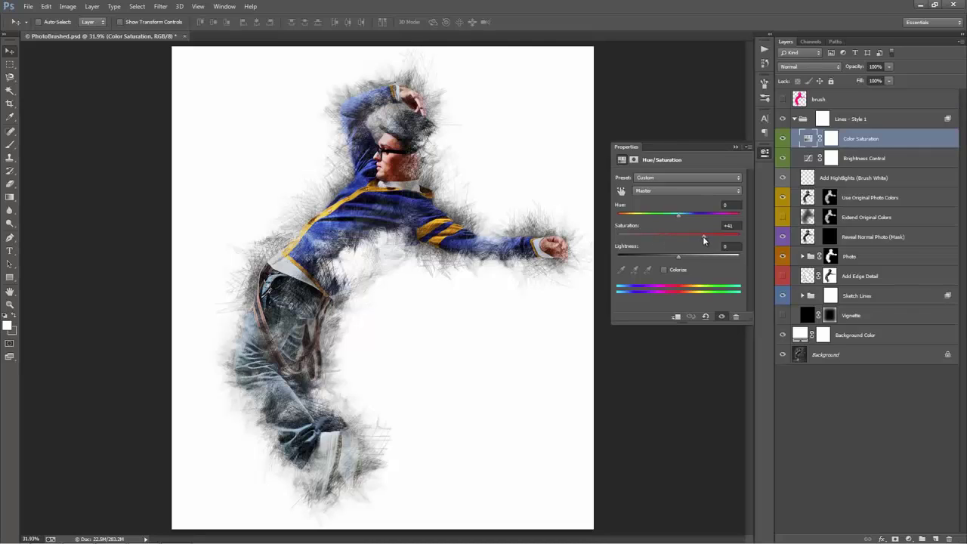
drag(687, 237, 679, 237)
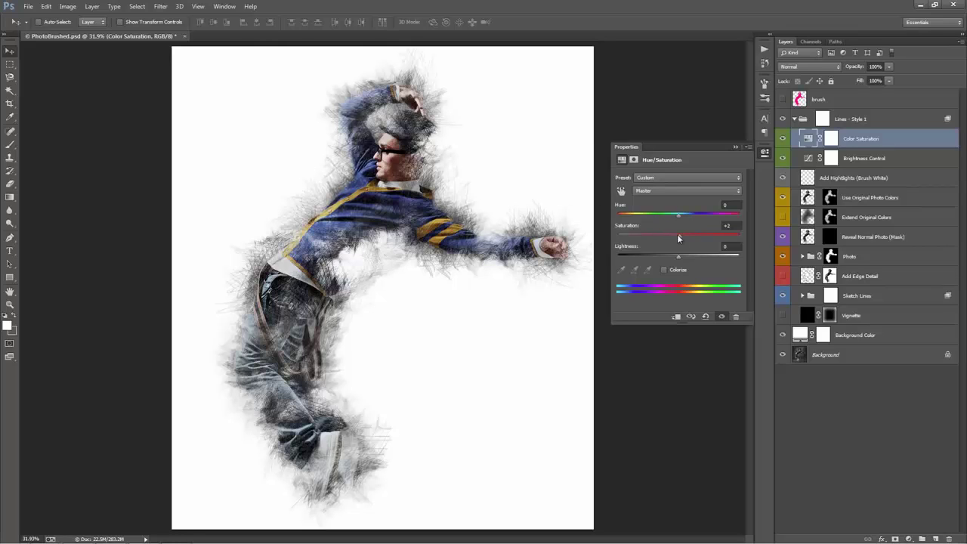
drag(703, 236, 706, 237)
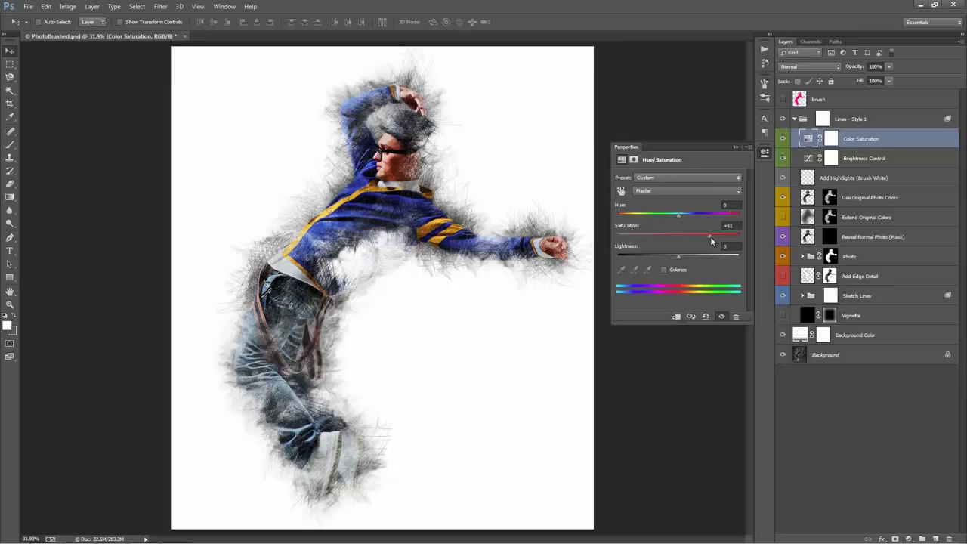
mouse_move(712, 238)
mouse_down()
mouse_move(640, 234)
mouse_move(698, 237)
mouse_up()
click(734, 146)
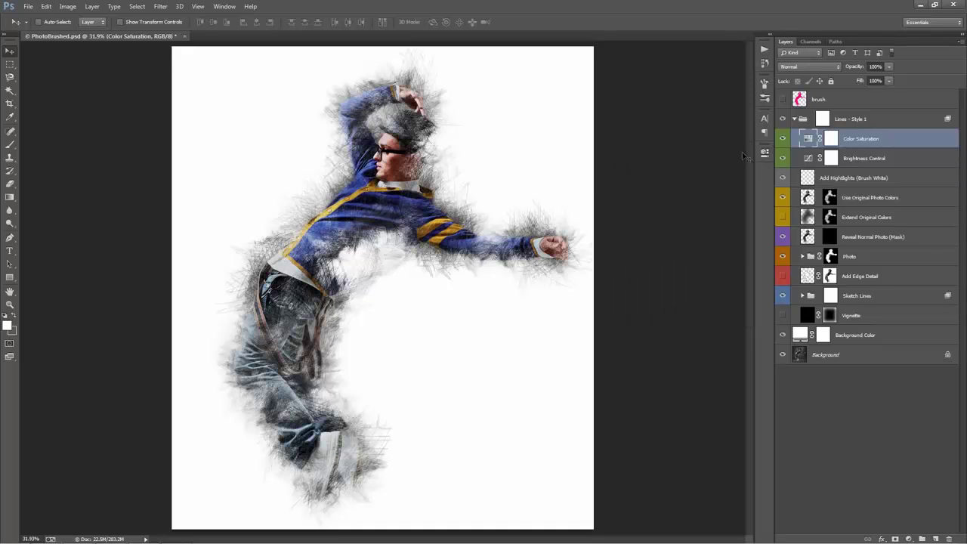
Turn on the Extend Original Colors layer and examine its tint on the sketch lines beside the jacket.
click(902, 223)
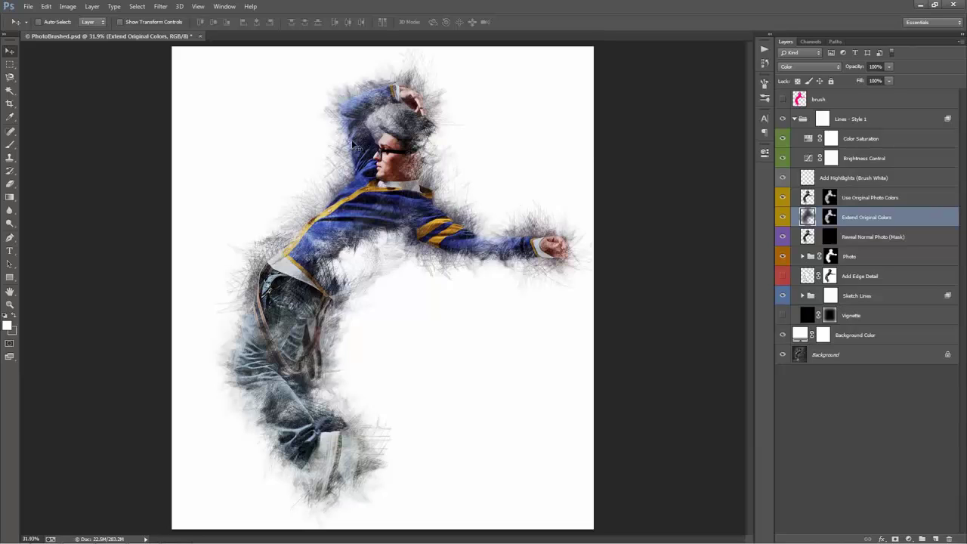
key(z)
drag(364, 181, 546, 182)
key(v)
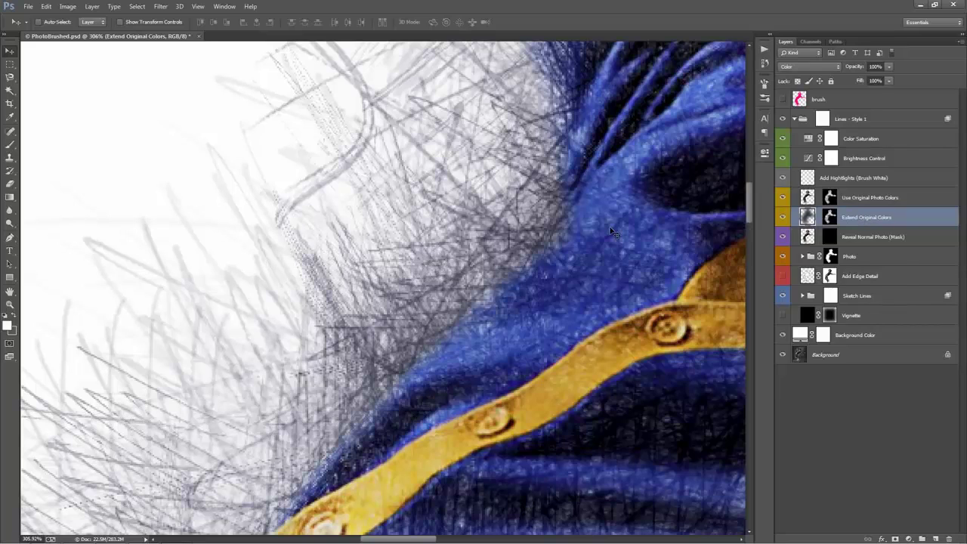
Try strengthening the extended color by duplicating the Extend Original Colors layer five times, and undo all the duplicates.
key(ctrl+j)
key(ctrl+j)
key(ctrl+j)
key(ctrl+j)
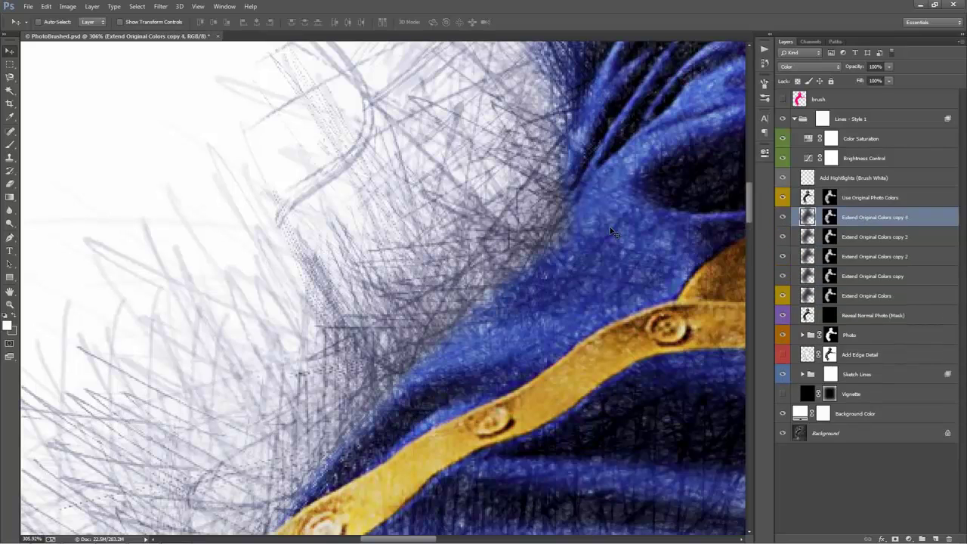
key(ctrl+j)
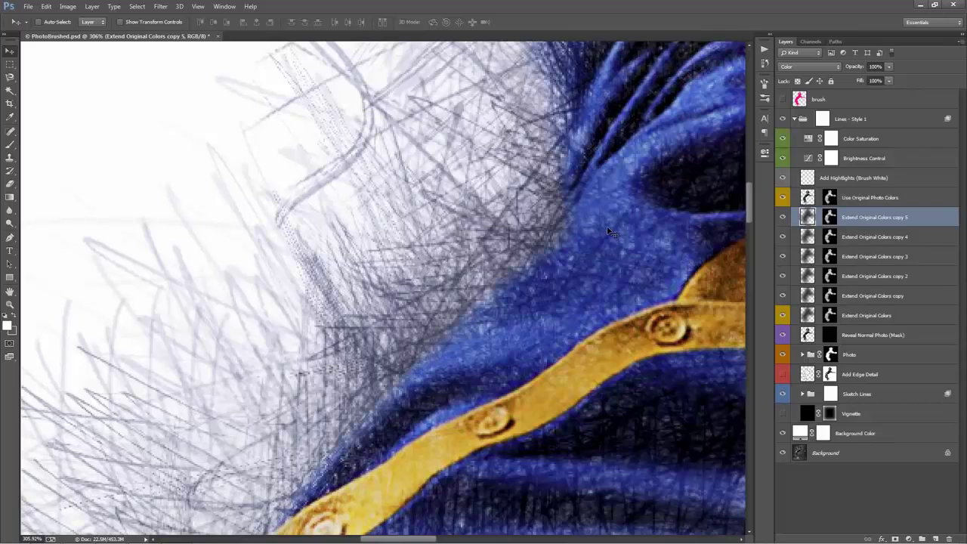
key(ctrl+z)
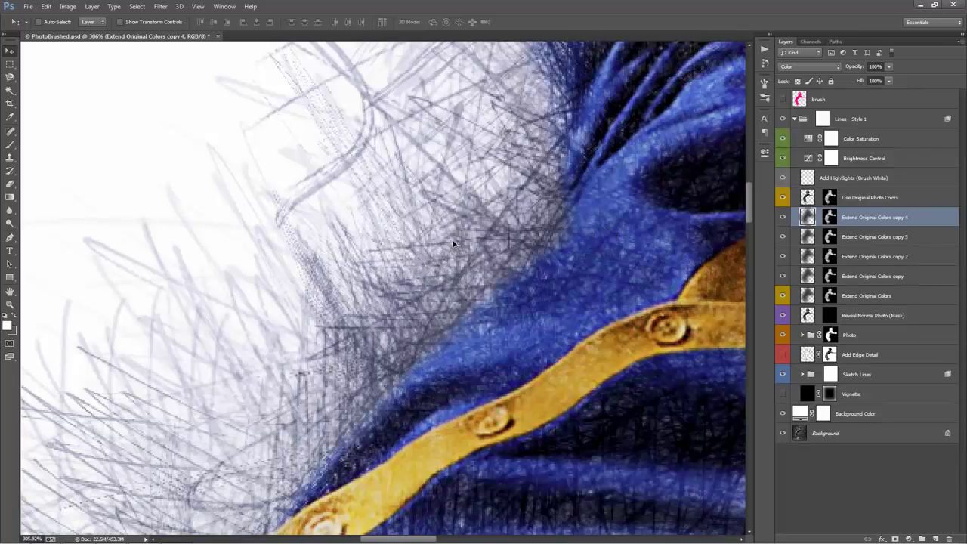
key(ctrl+alt+z)
key(ctrl+alt+z)
key(ctrl+alt+z)
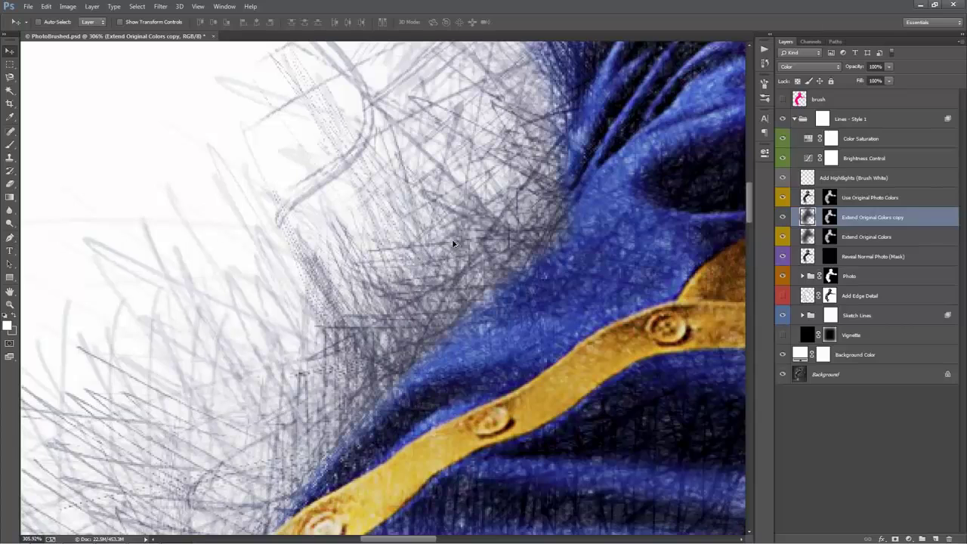
key(ctrl+alt+z)
click(858, 219)
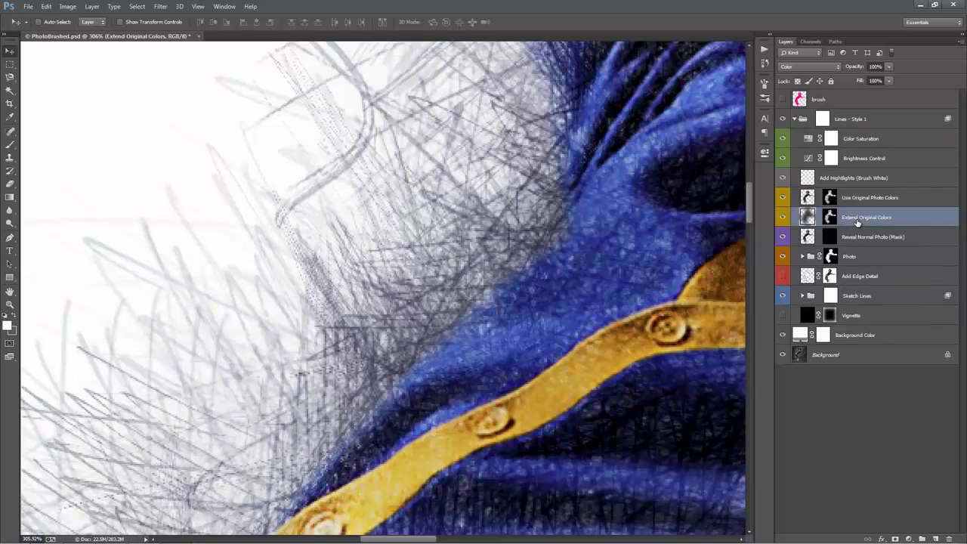
key(ctrl+0)
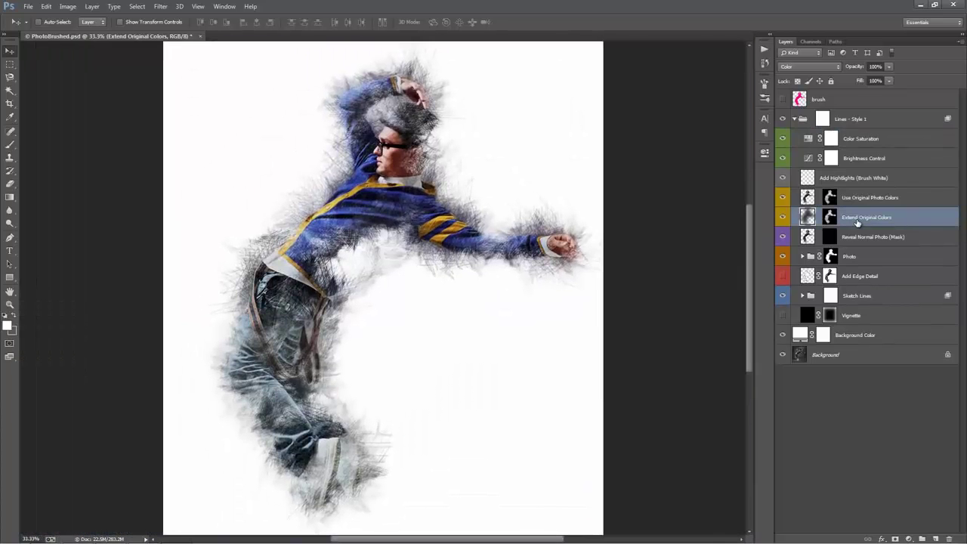
Reveal the original photo on the face by painting the Reveal Normal Photo (Mask) layer's mask with a white brush at 100% opacity.
click(856, 237)
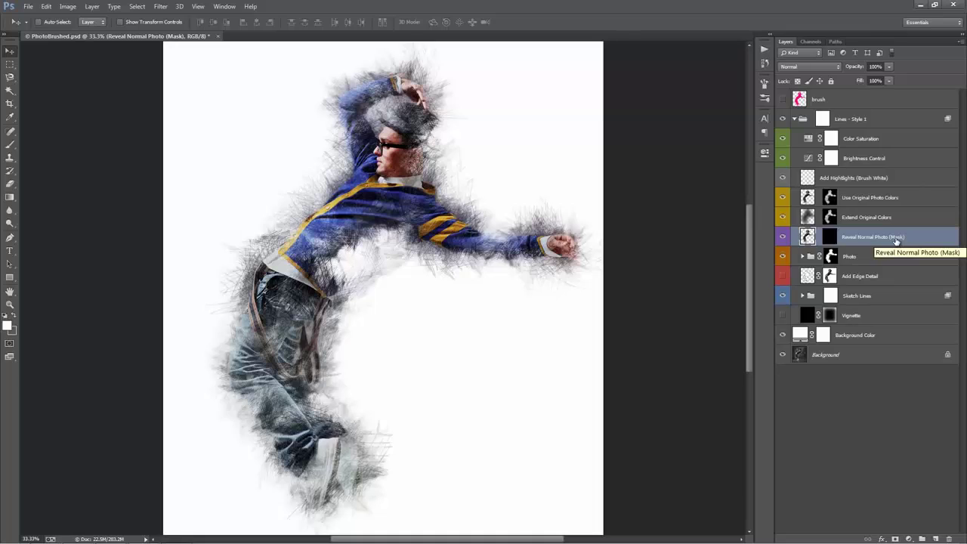
key(b)
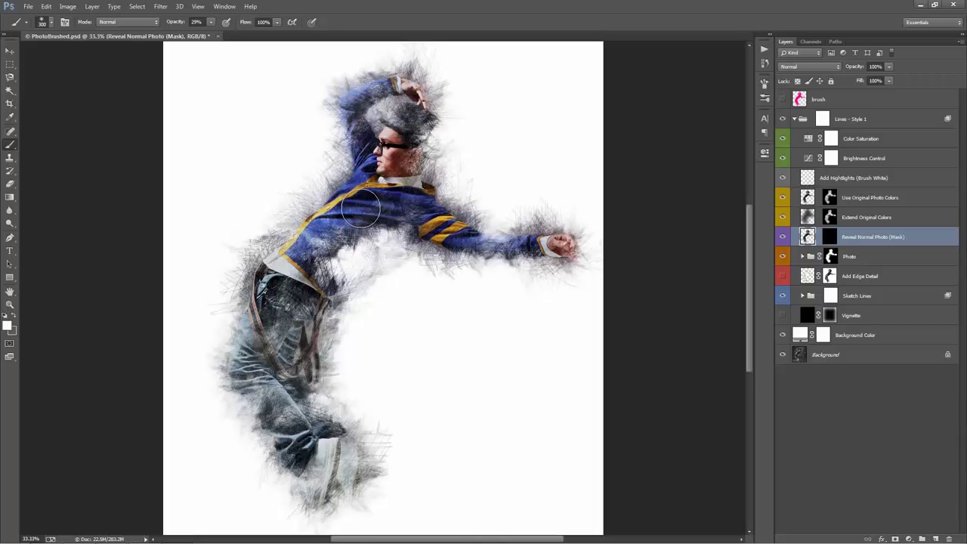
click(829, 238)
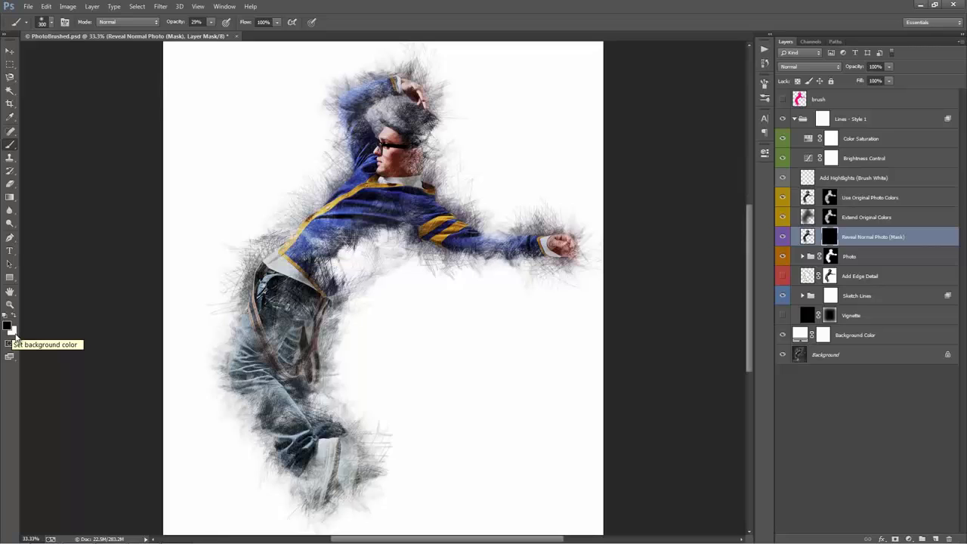
key(x)
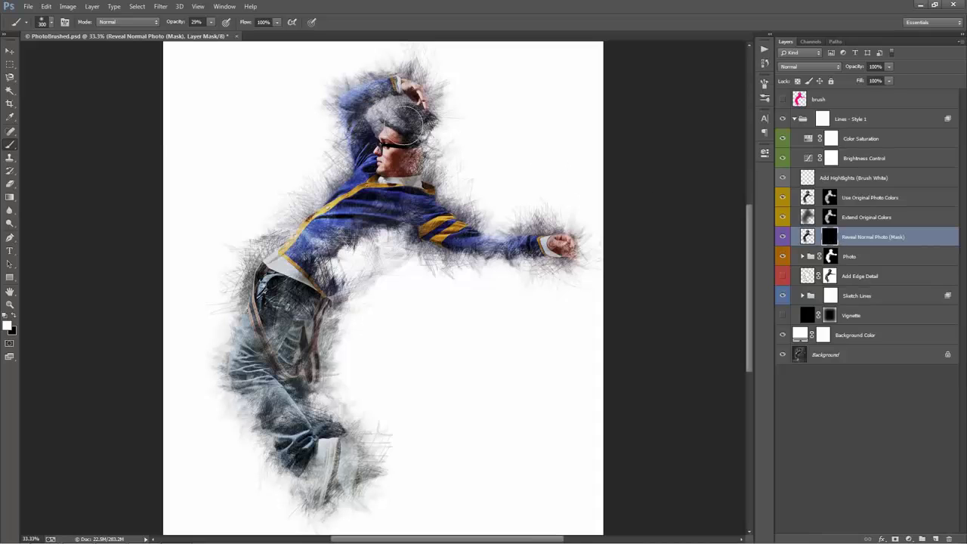
click(211, 22)
drag(212, 34, 249, 35)
mouse_move(317, 93)
mouse_down()
mouse_move(390, 148)
mouse_move(434, 112)
mouse_move(353, 226)
mouse_move(423, 227)
mouse_move(338, 282)
mouse_move(593, 229)
mouse_move(386, 249)
mouse_move(302, 362)
mouse_up()
mouse_move(413, 411)
mouse_down()
mouse_move(383, 447)
mouse_move(278, 460)
mouse_move(325, 472)
mouse_up()
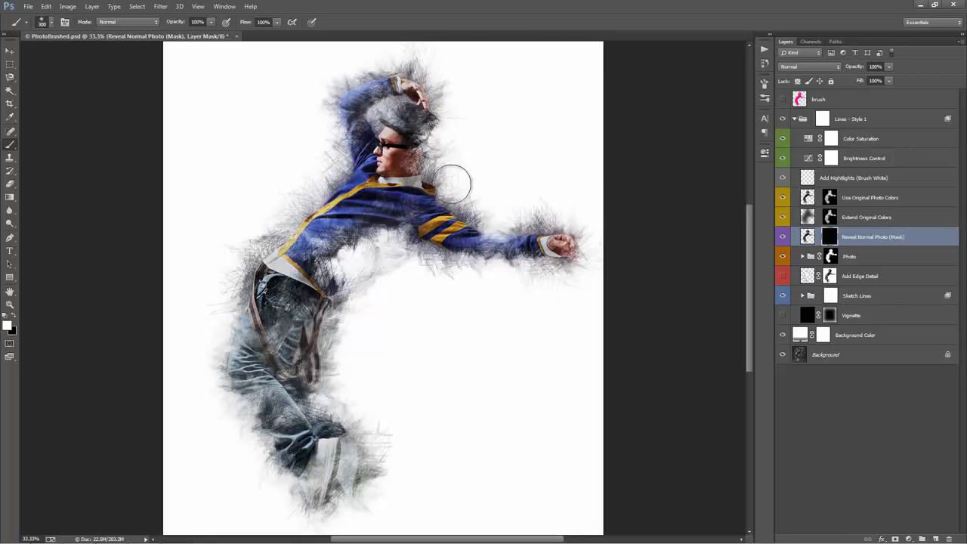
drag(394, 153, 369, 153)
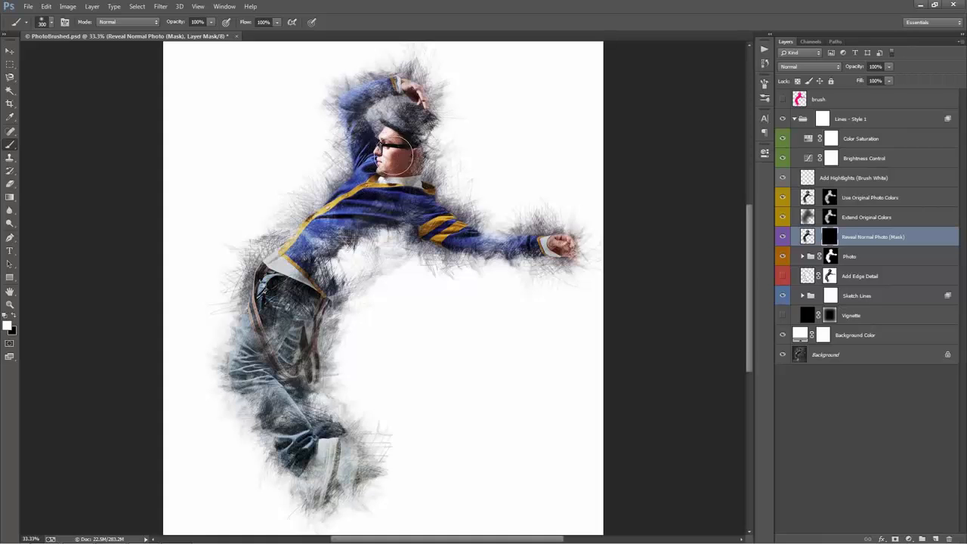
Try the Reveal Normal Photo (Mask) layer at 0% and 35% opacity, and restore it to 100%.
key(v)
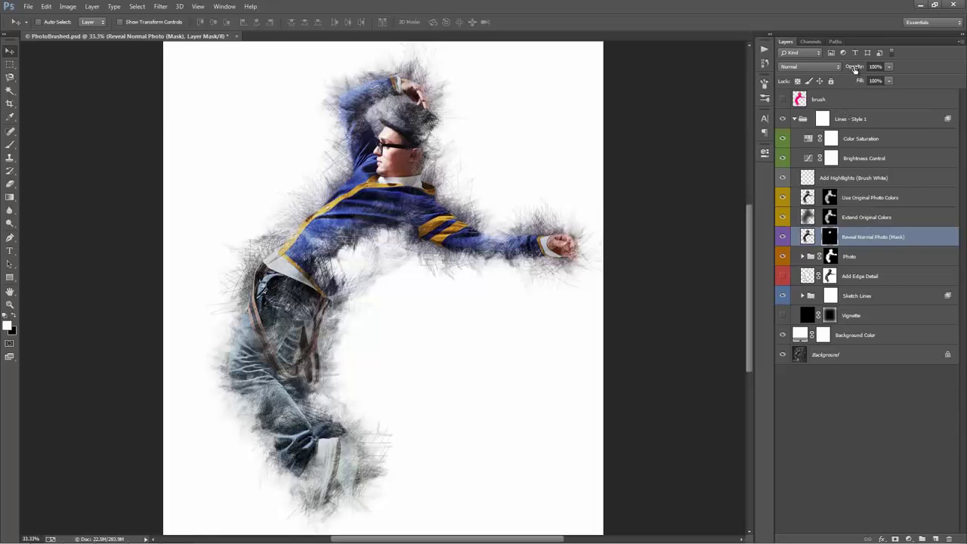
drag(854, 69, 419, 157)
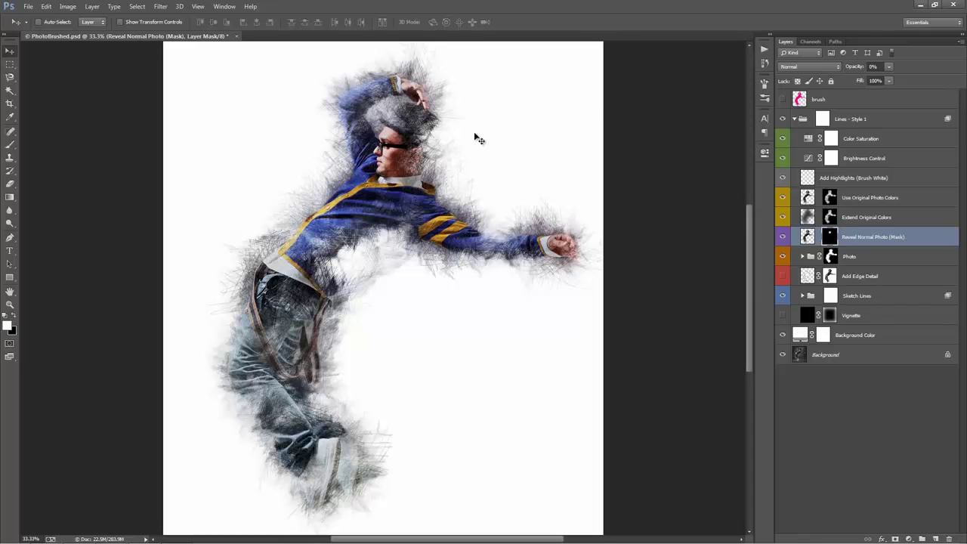
drag(852, 68, 888, 68)
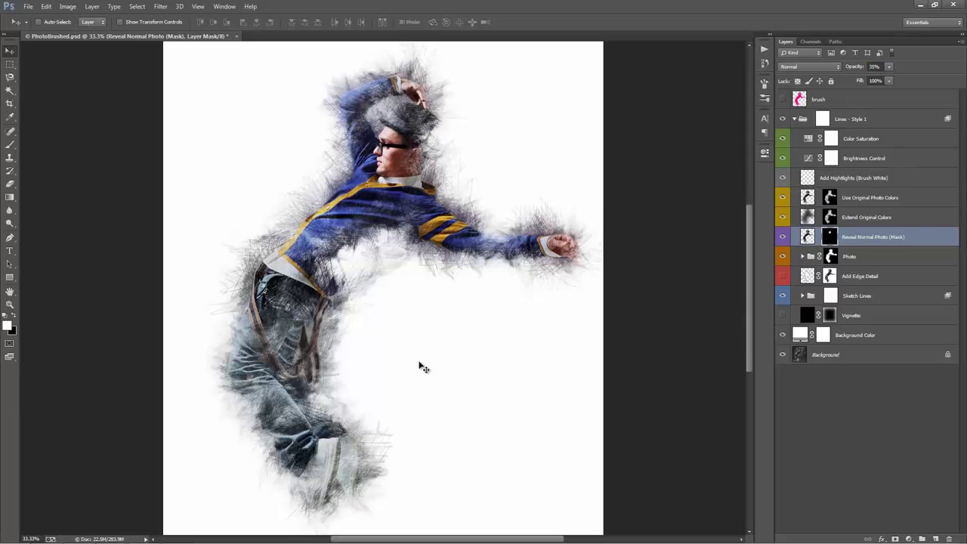
drag(361, 433, 364, 401)
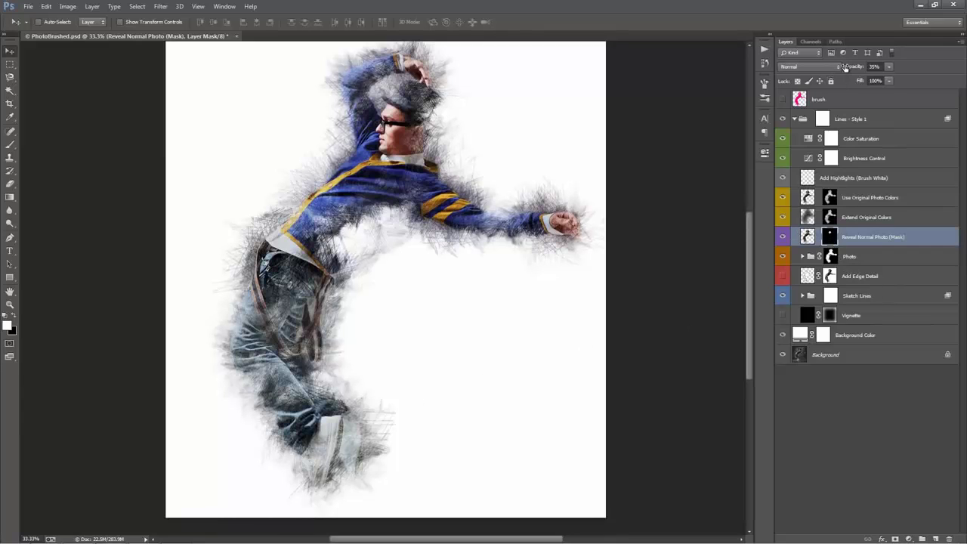
drag(846, 68, 876, 66)
Reveal the shoes by painting white on the Reveal Normal Photo (Mask) mask, and lower the layer's opacity to 47%.
key(b)
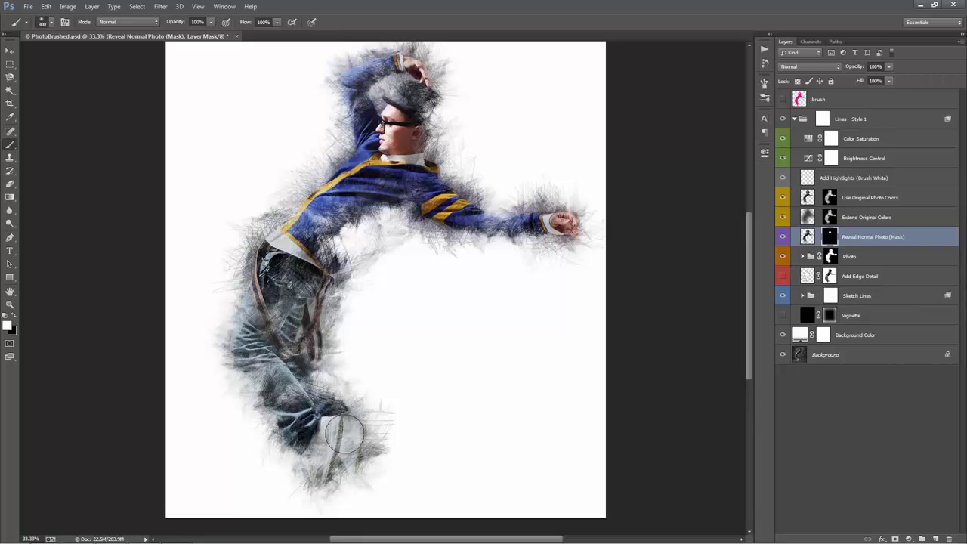
mouse_move(345, 436)
mouse_down()
mouse_move(345, 470)
mouse_move(321, 477)
mouse_move(319, 493)
mouse_move(309, 450)
mouse_move(351, 447)
mouse_move(298, 463)
mouse_move(303, 448)
mouse_move(323, 459)
mouse_move(342, 422)
mouse_up()
key(v)
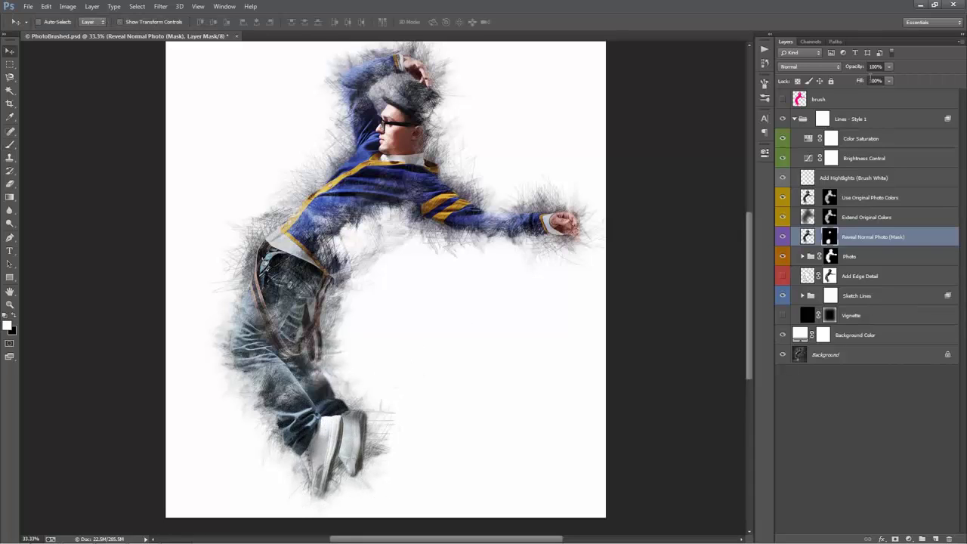
drag(857, 70, 833, 69)
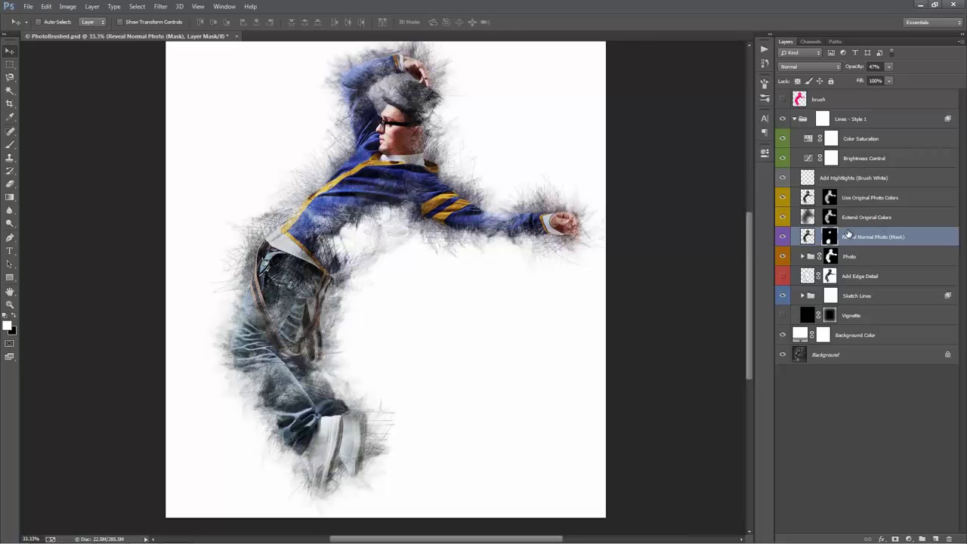
click(849, 234)
Check the image without the Photo group, and hide the Reveal Normal Photo (Mask), Extend Original Colors and Use Original Photo Colors layers.
click(864, 256)
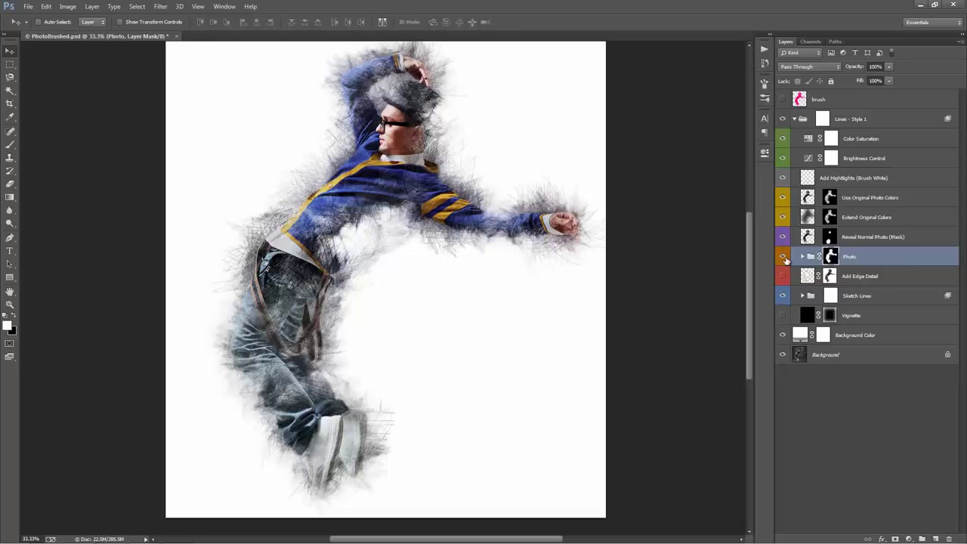
click(783, 256)
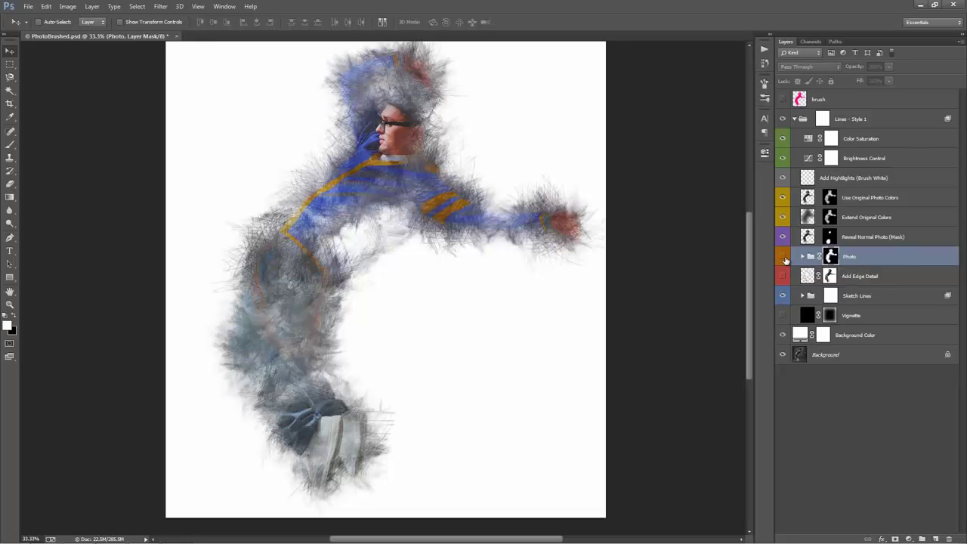
click(782, 256)
drag(782, 236, 783, 199)
click(782, 199)
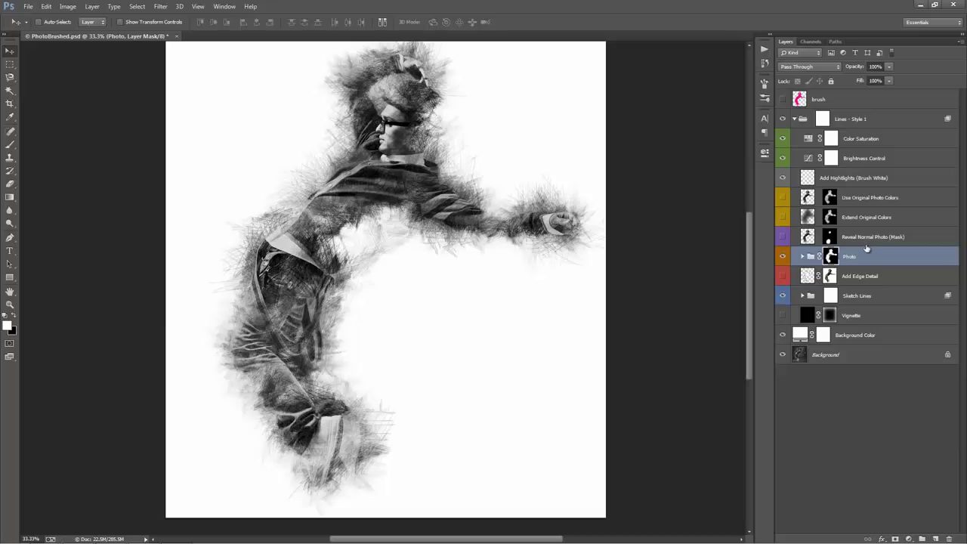
Toggle the Photo group's visibility several times to compare the bare sketch lines with the photo detail.
click(783, 257)
click(782, 257)
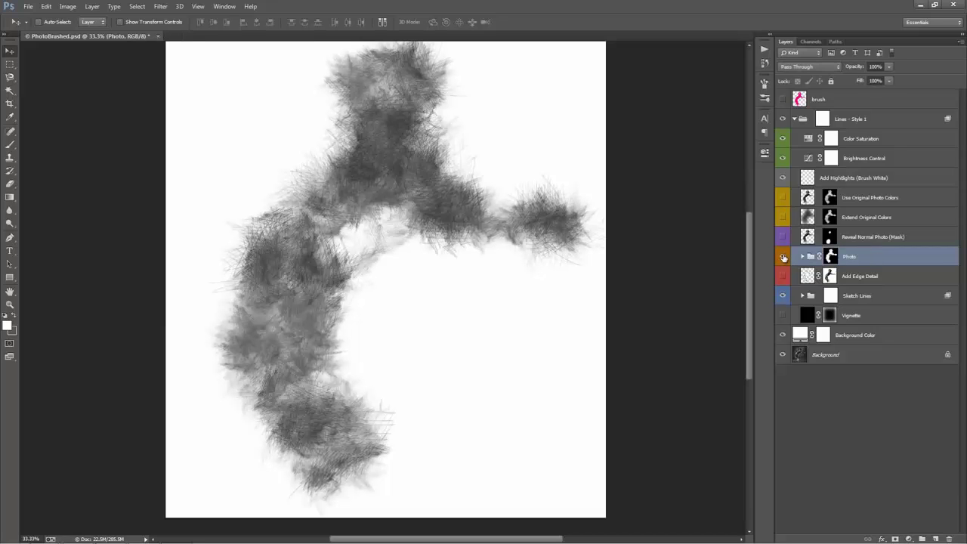
click(782, 257)
click(783, 257)
click(782, 257)
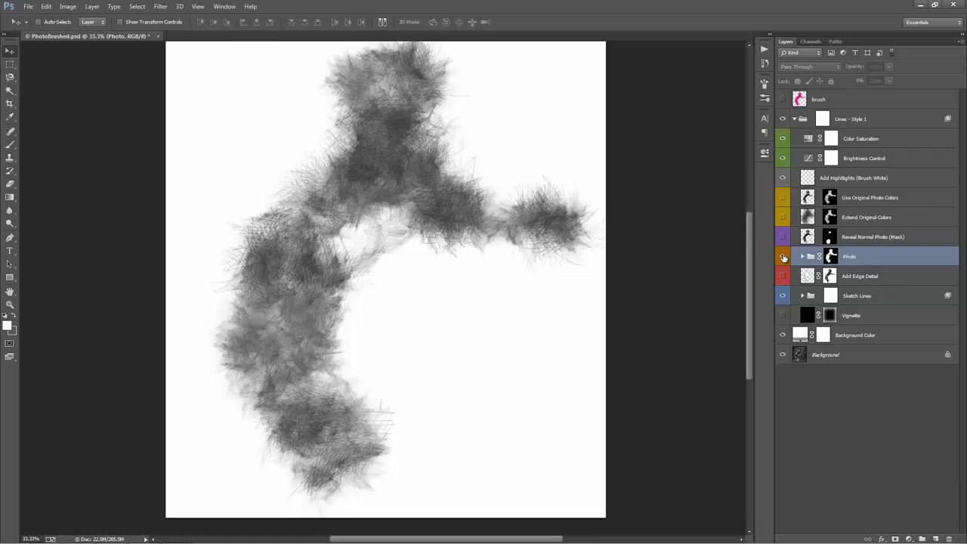
click(783, 257)
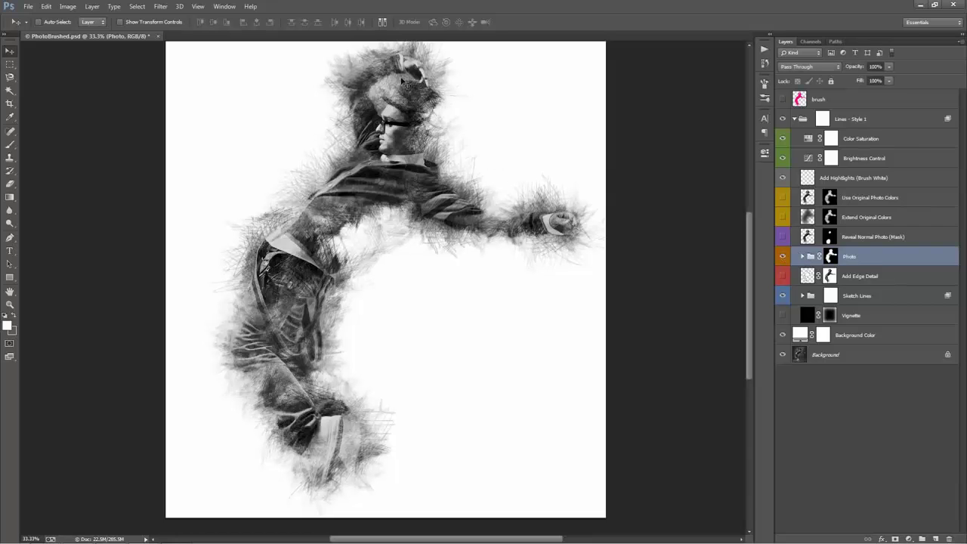
click(781, 258)
click(781, 257)
Adjust the Levels of the Brightness layer inside the Photo group to black 0, midtones 0.92 and white 199.
click(802, 257)
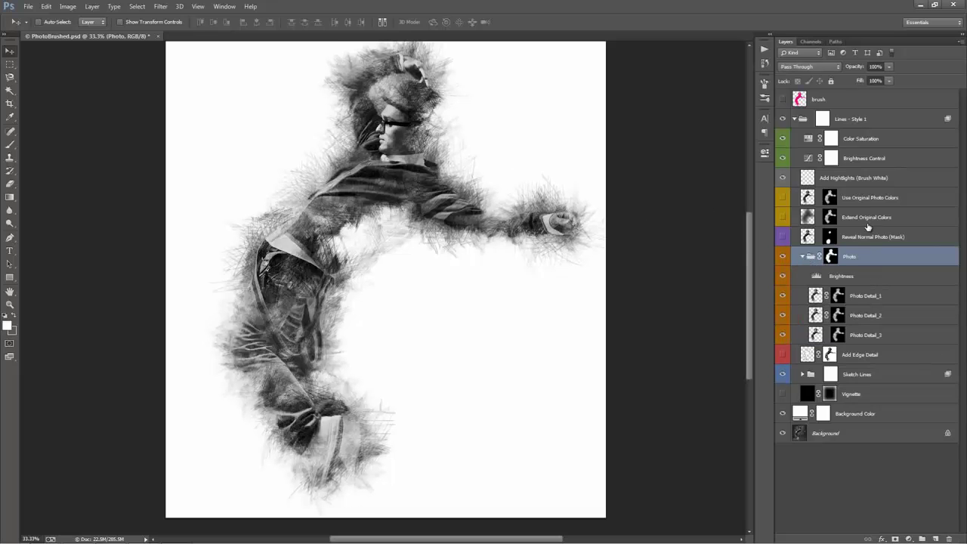
click(856, 277)
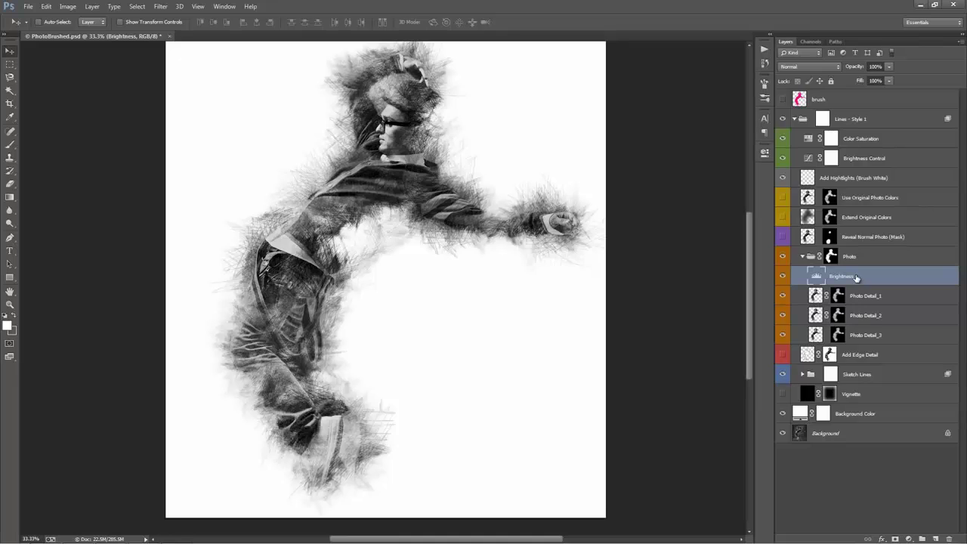
double_click(816, 276)
mouse_move(639, 252)
mouse_down()
mouse_move(656, 254)
mouse_move(637, 254)
mouse_up()
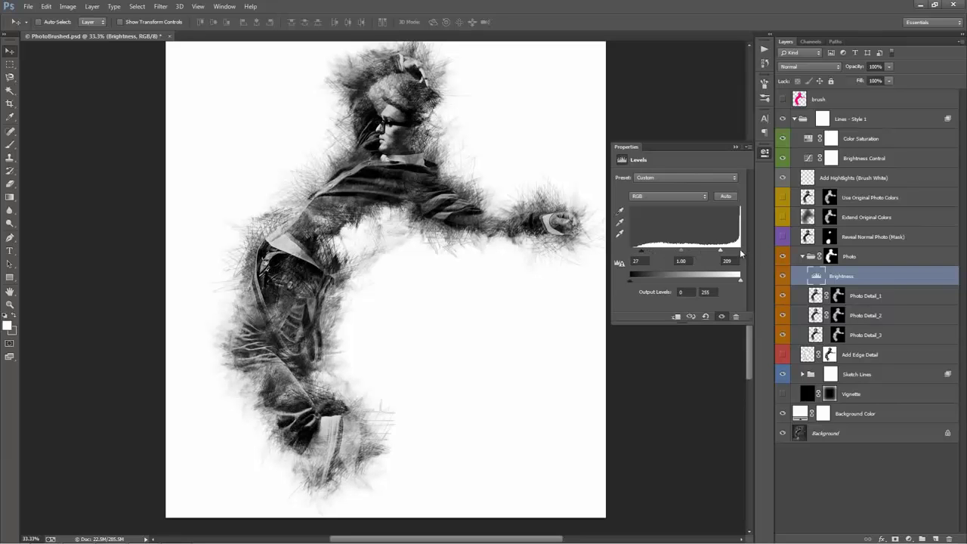
mouse_move(719, 253)
mouse_down()
mouse_move(708, 254)
mouse_move(734, 254)
mouse_move(710, 254)
mouse_move(718, 254)
mouse_up()
drag(641, 250, 624, 253)
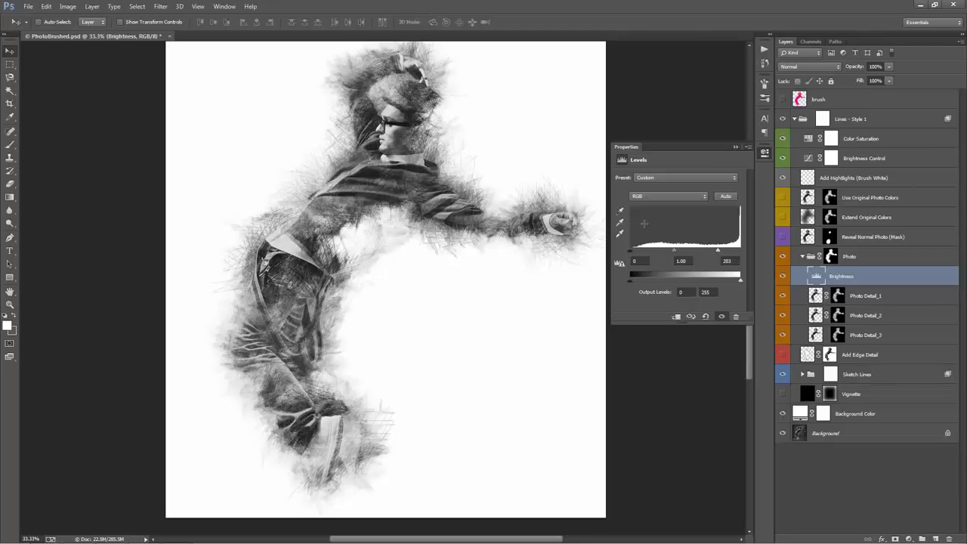
drag(714, 251, 719, 253)
drag(741, 252, 718, 251)
drag(677, 249, 677, 252)
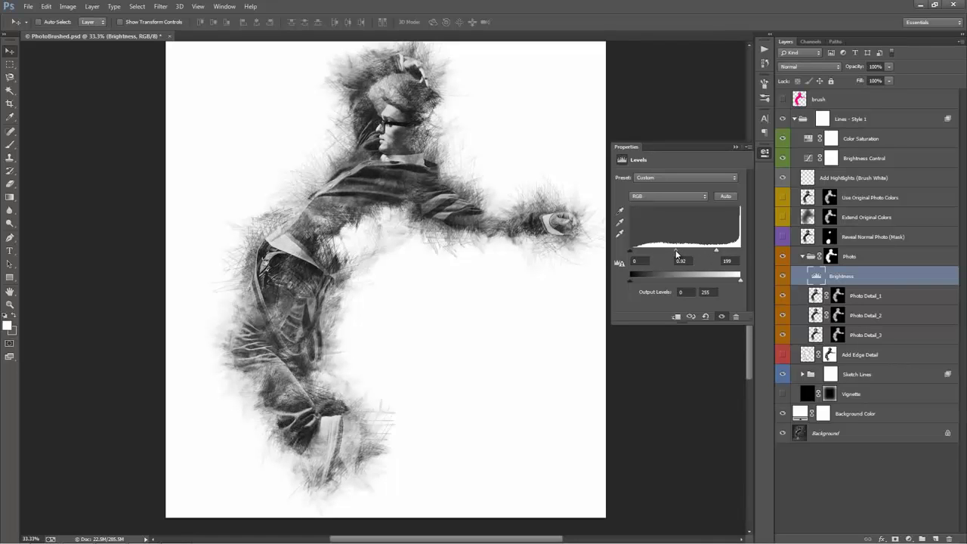
click(734, 146)
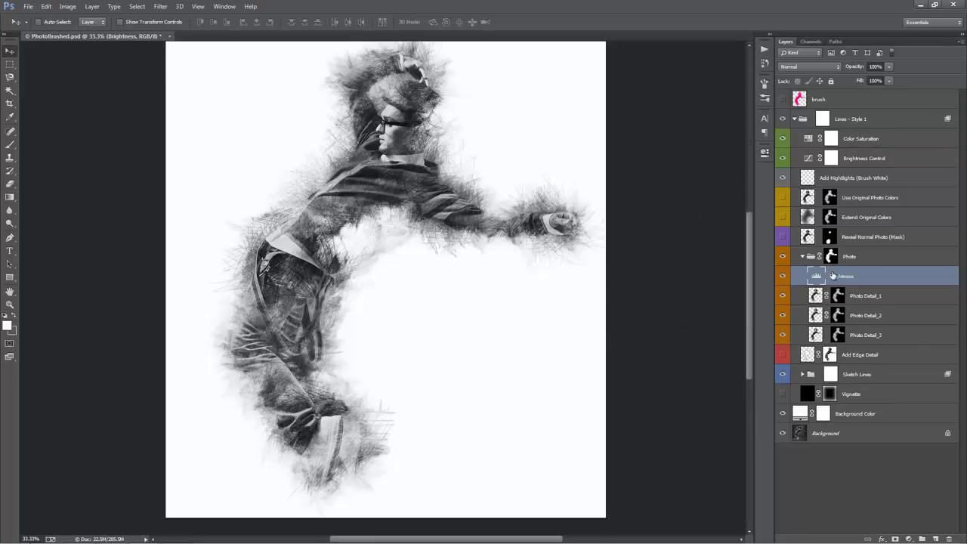
Examine the Brightness Control layer's curve and compare its role with the Photo group's Brightness adjustment.
click(873, 164)
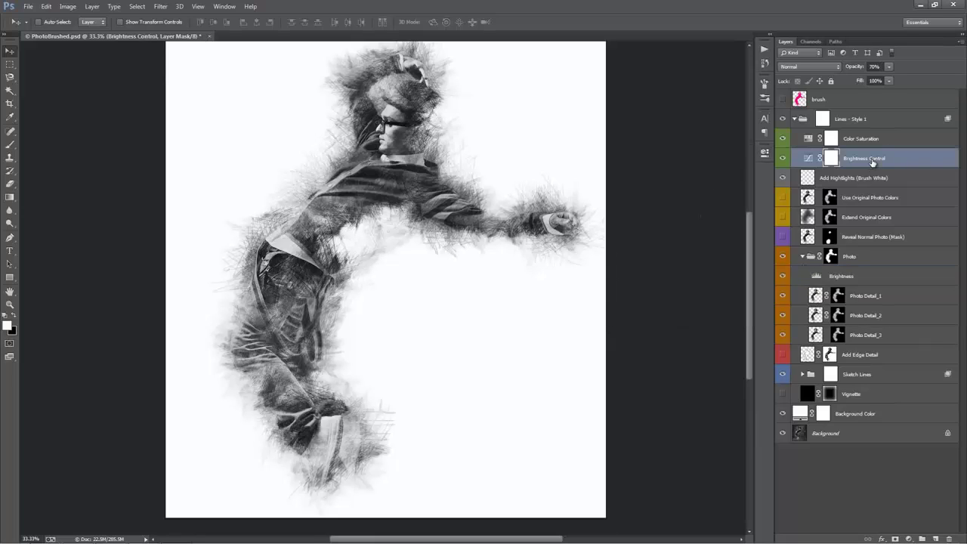
ctrl+click(873, 277)
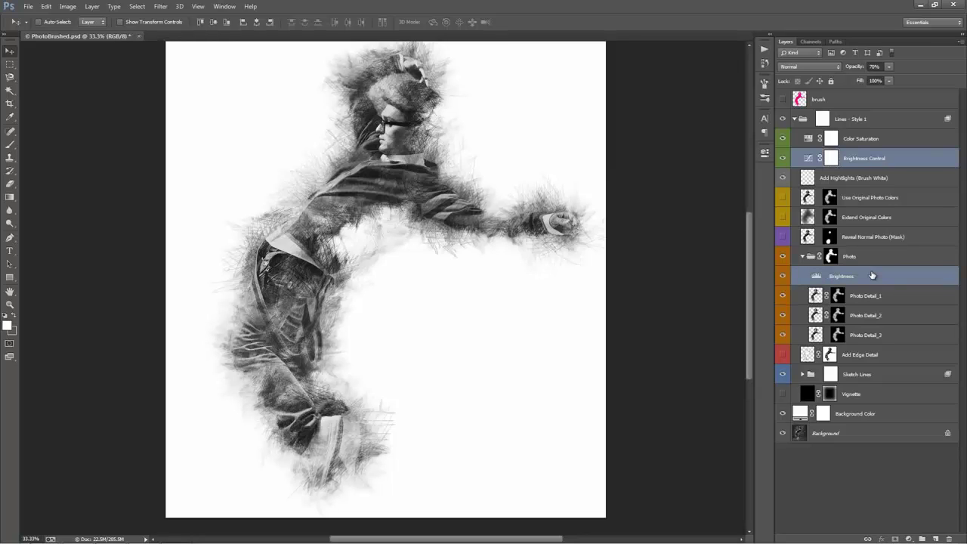
click(830, 278)
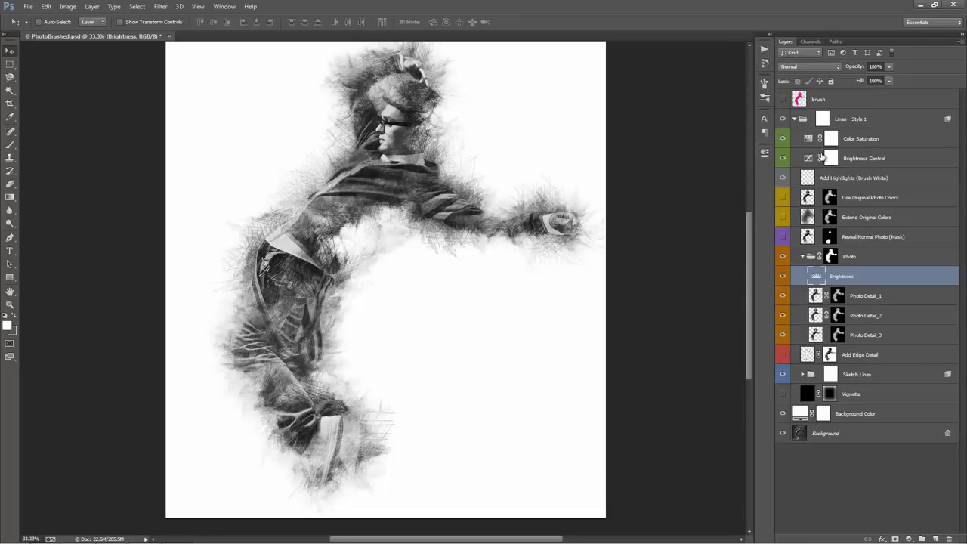
click(812, 158)
double_click(809, 158)
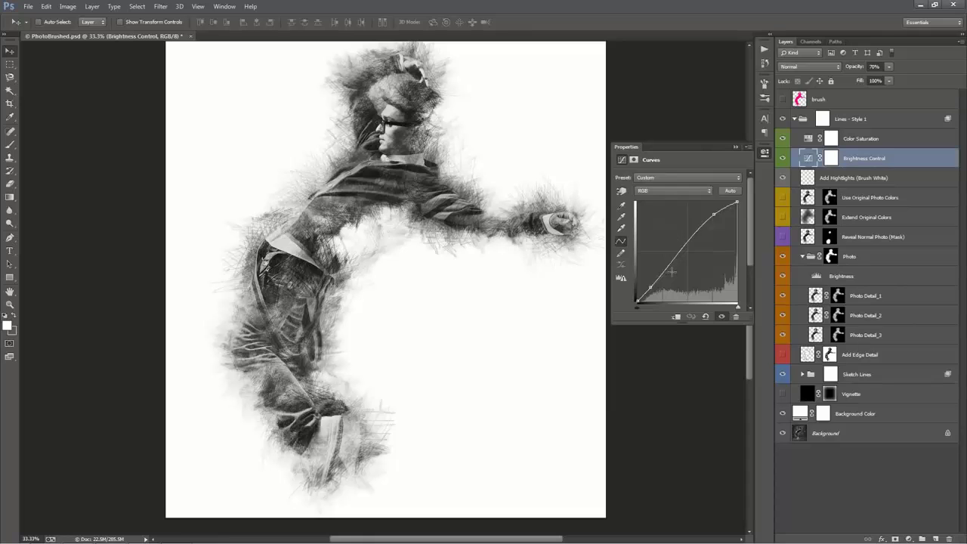
mouse_move(649, 284)
mouse_down()
mouse_move(646, 272)
mouse_move(669, 291)
mouse_move(650, 261)
mouse_move(650, 286)
mouse_up()
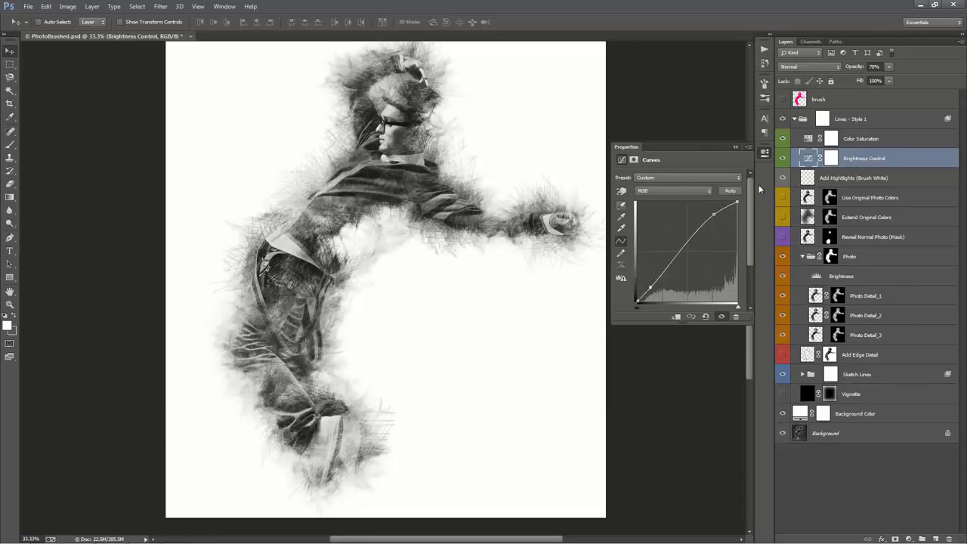
click(736, 147)
click(865, 278)
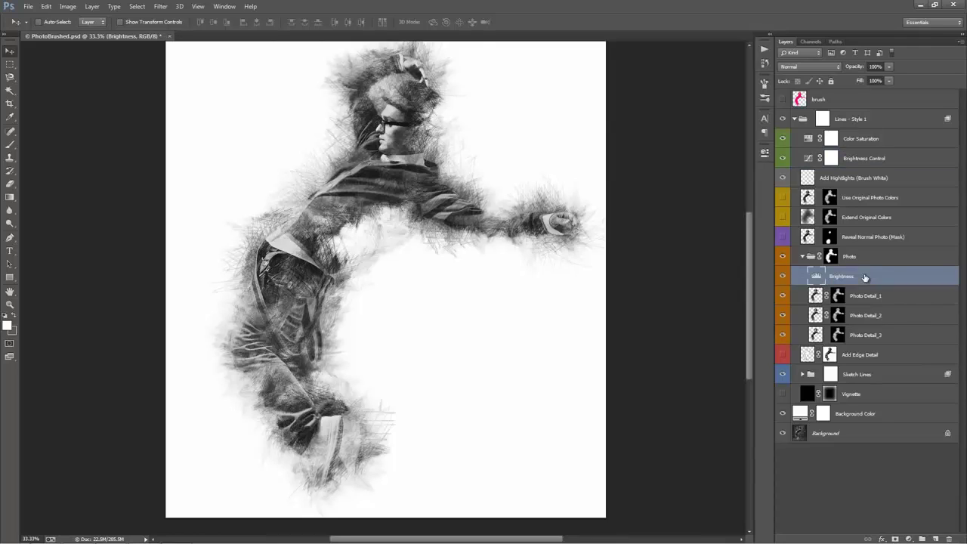
Hide the Photo Detail_1 and Photo Detail_2 layers in the Photo group, and select Photo Detail_3.
click(896, 299)
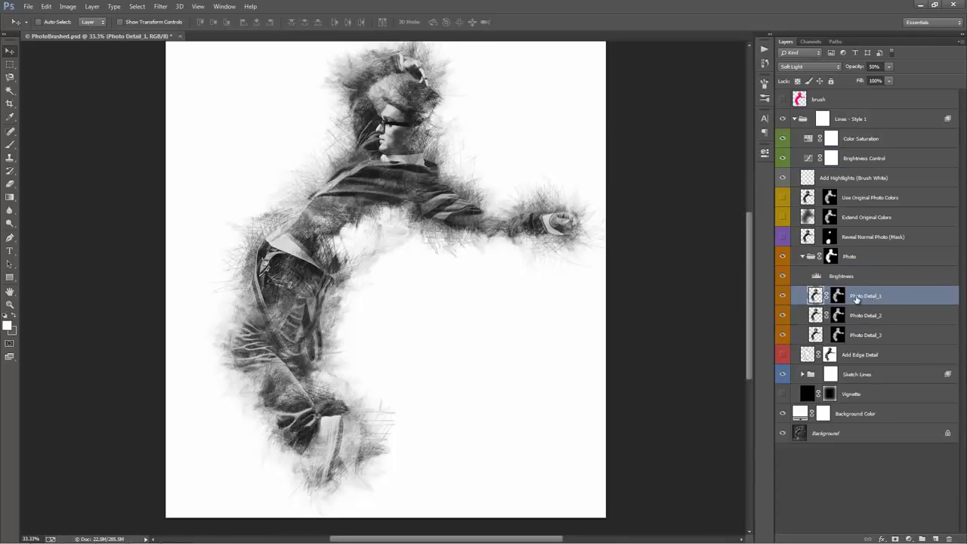
click(884, 335)
click(876, 315)
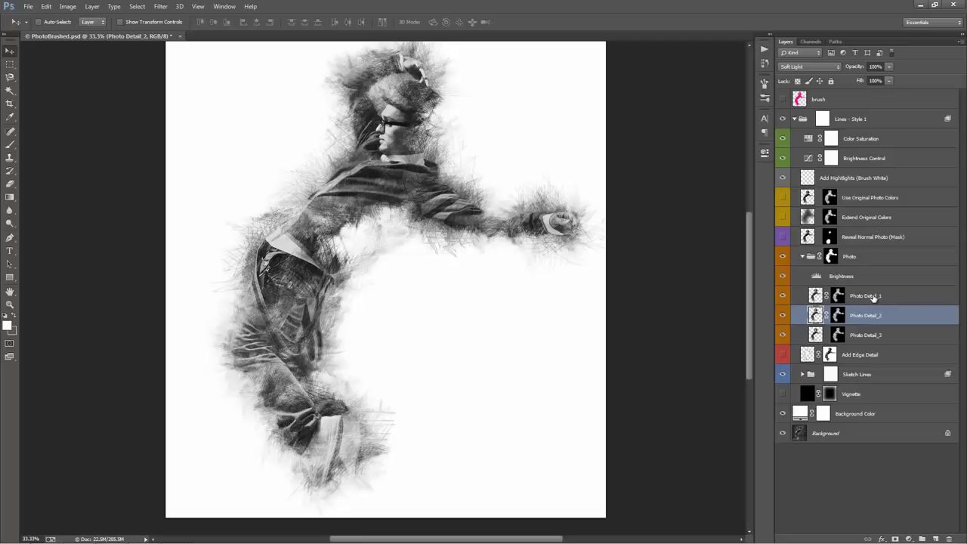
click(873, 297)
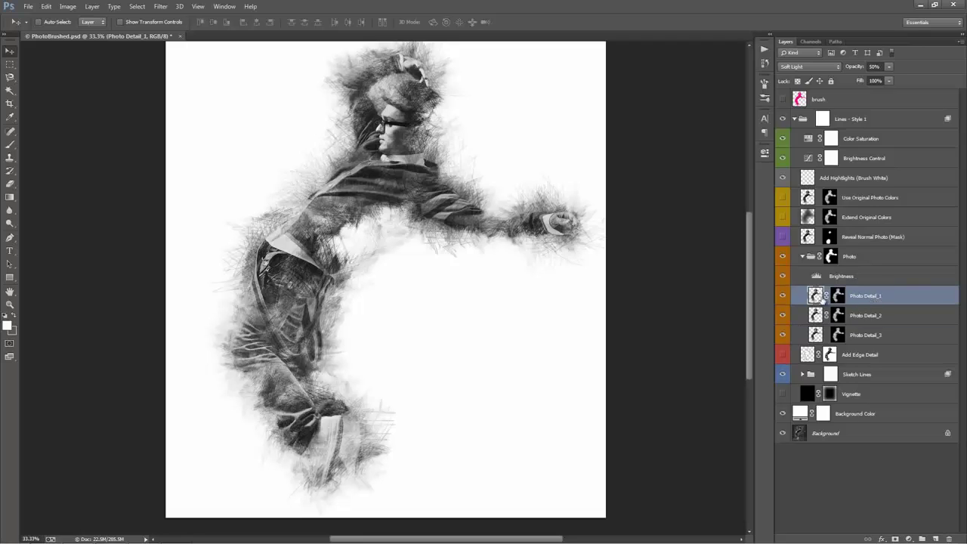
click(782, 296)
click(783, 313)
click(861, 334)
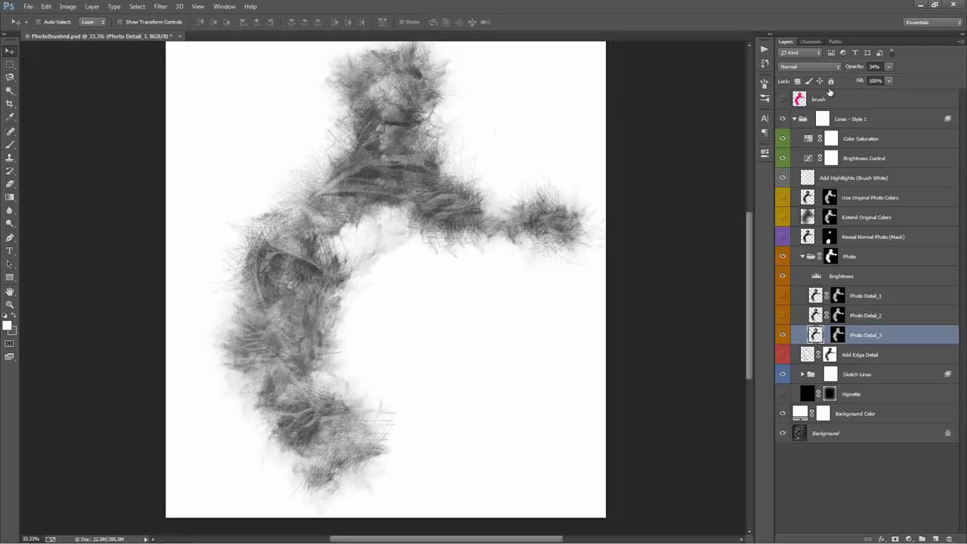
Try Photo Detail_3 at 100% opacity, and undo the opacity change.
drag(849, 69, 876, 67)
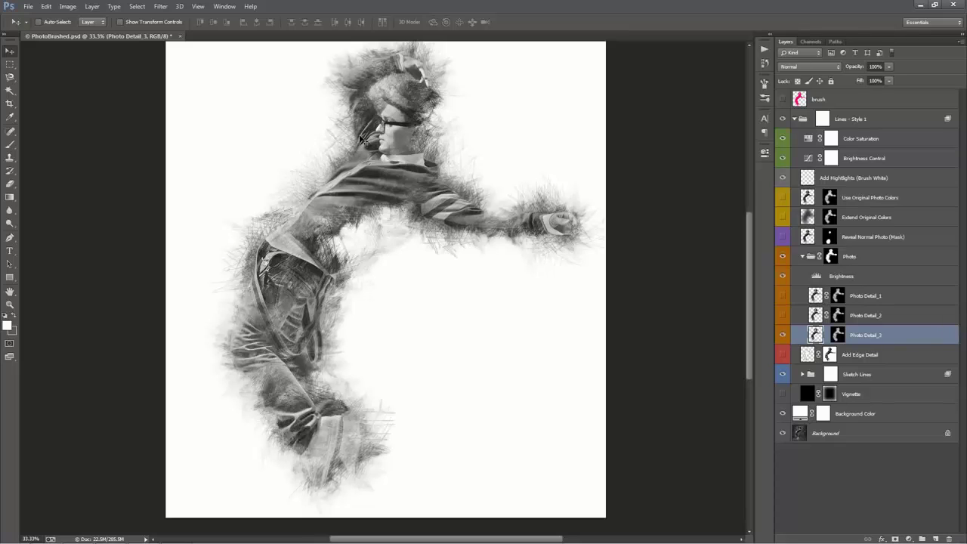
key(ctrl+z)
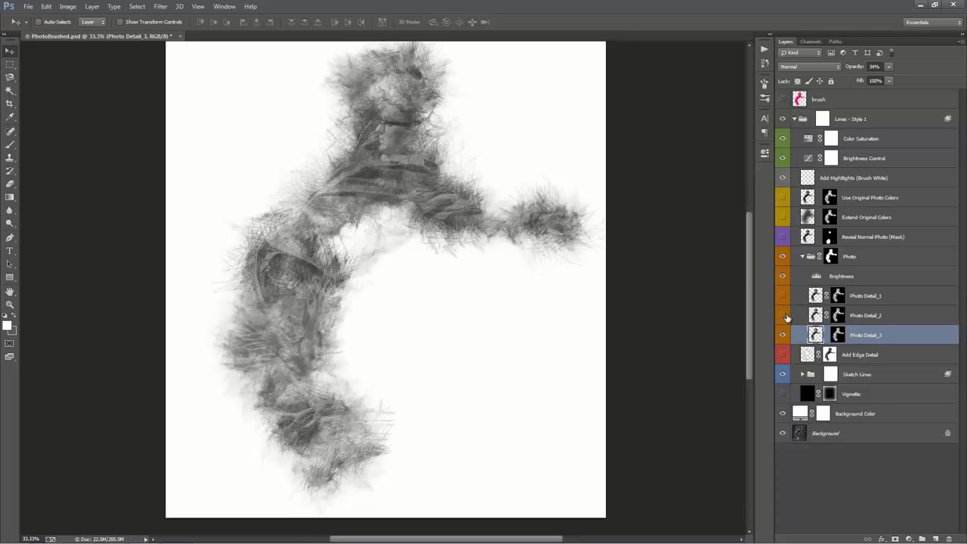
Show the Photo Detail_2 and Photo Detail_1 layers in the Photo group again, and select Photo Detail_2.
drag(786, 318, 784, 295)
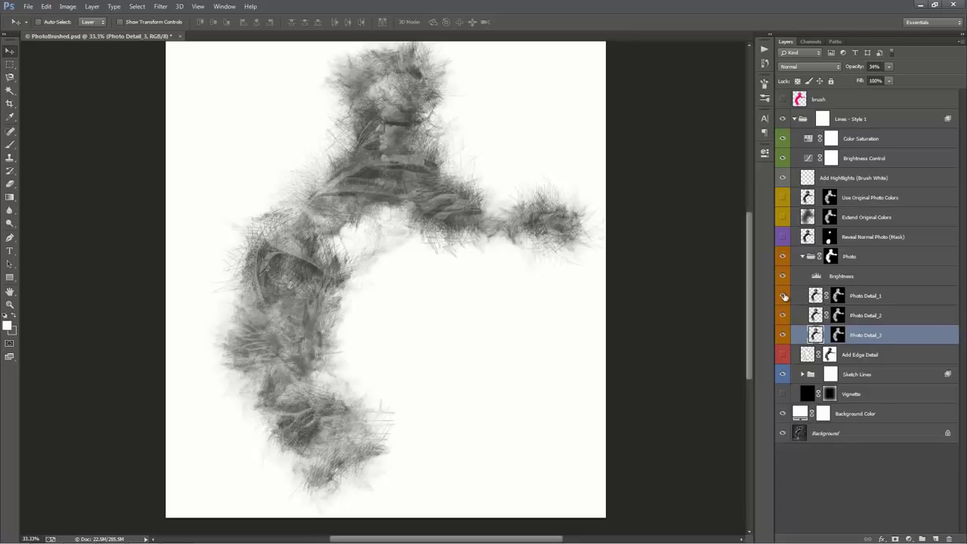
click(865, 295)
click(873, 315)
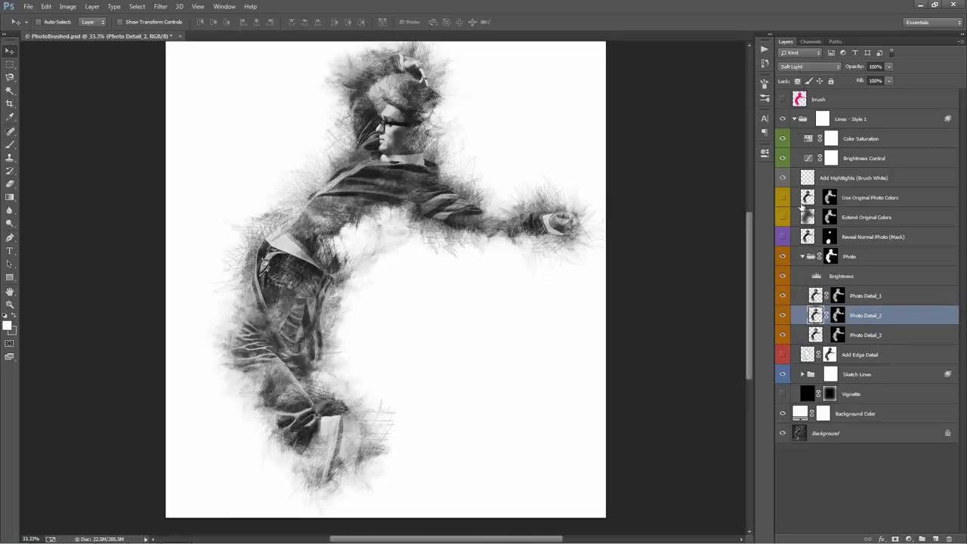
Toggle Photo Detail_1 and Photo Detail_2 to compare their contributions, and examine the figure's head and sweater up close.
click(782, 296)
click(783, 295)
click(783, 315)
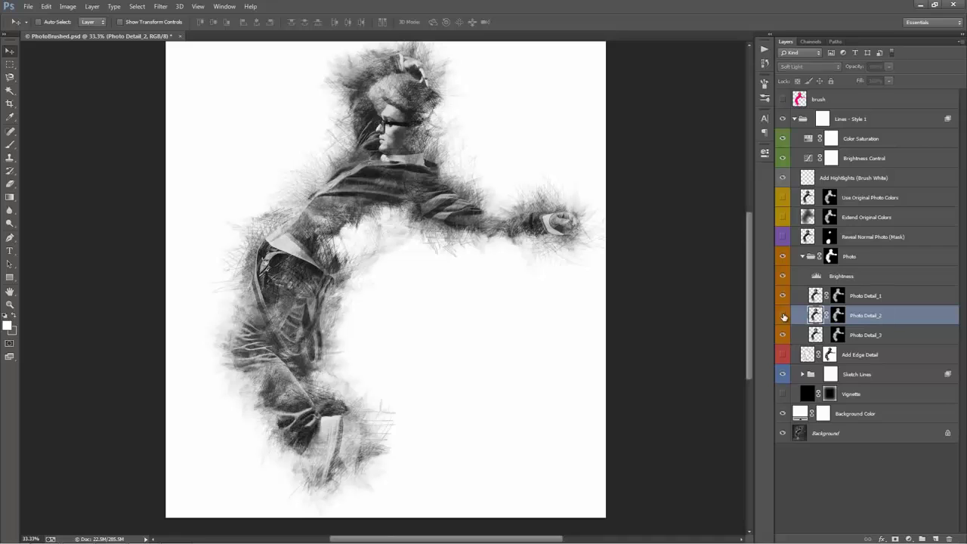
click(783, 315)
click(782, 295)
click(783, 295)
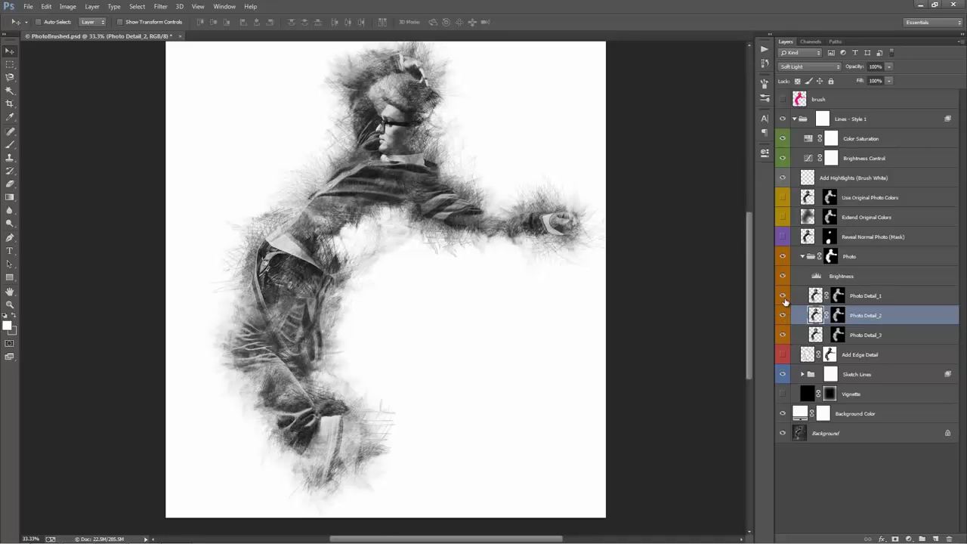
click(783, 295)
click(783, 296)
scroll(383, 140, up, 3)
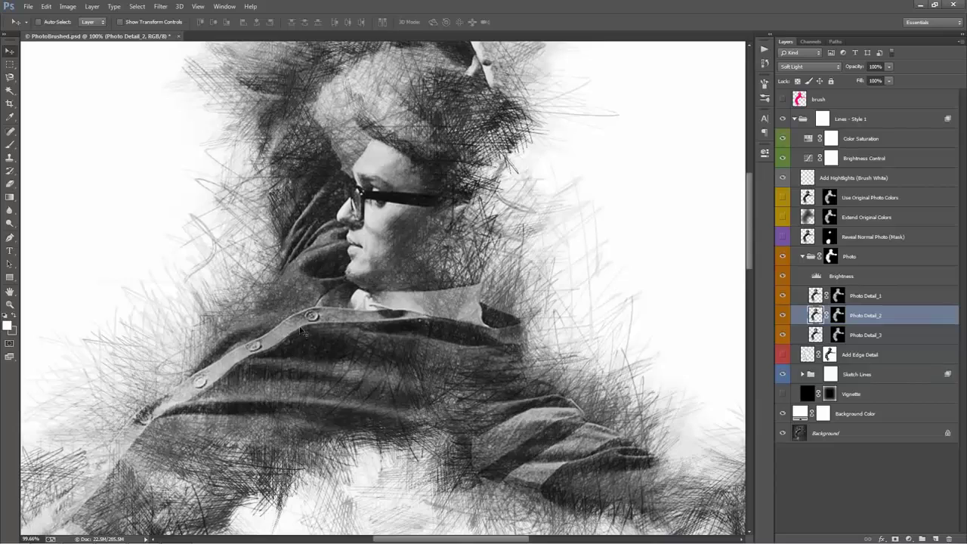
mouse_move(493, 139)
mouse_down()
mouse_move(478, 341)
mouse_move(529, 212)
mouse_move(547, 198)
mouse_move(520, 272)
mouse_up()
key(ctrl+0)
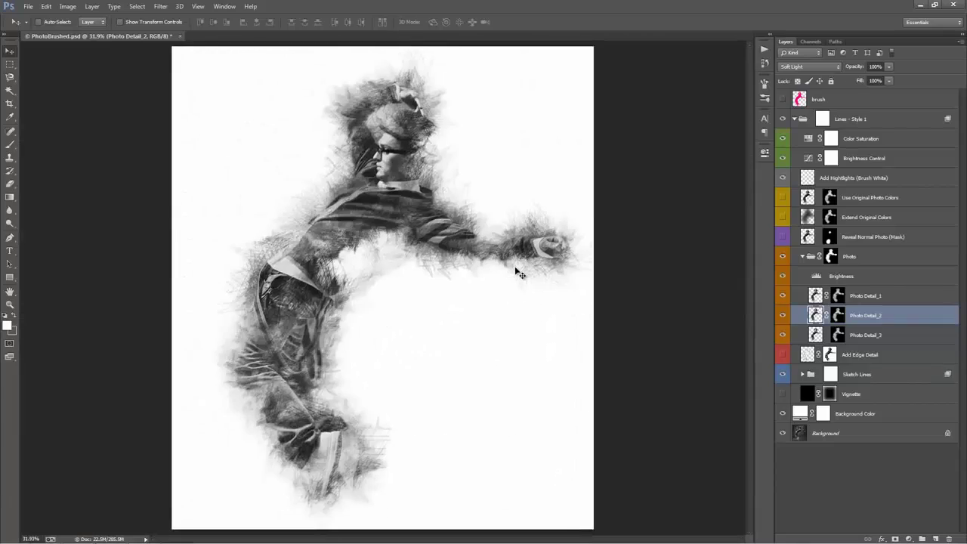
Toggle the Photo group's visibility to compare the bare sketch lines with all three photo detail layers.
click(782, 256)
click(803, 256)
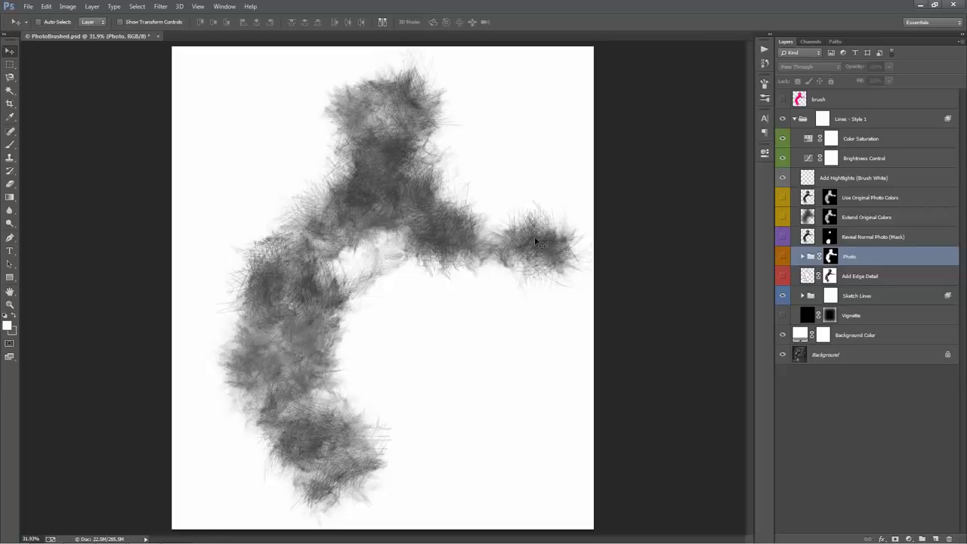
click(783, 256)
click(803, 256)
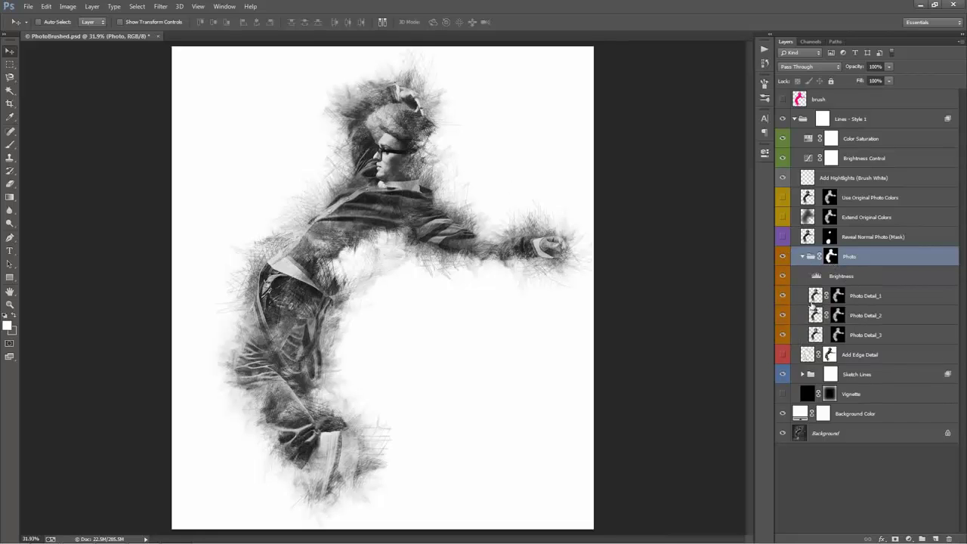
Hide Photo Detail_3 temporarily and toggle the Photo group to judge the sketch using only Photo Detail_1 and Photo Detail_2.
click(784, 334)
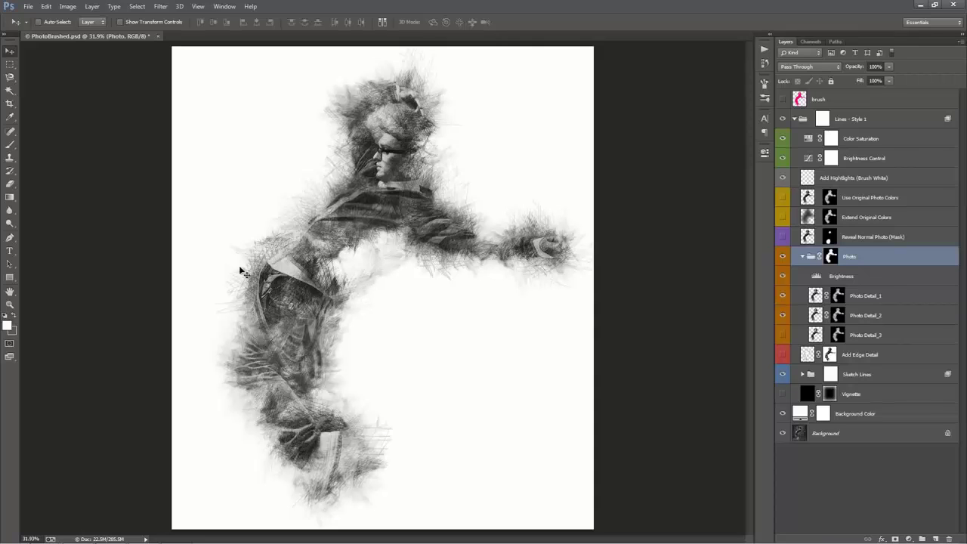
click(802, 257)
click(782, 257)
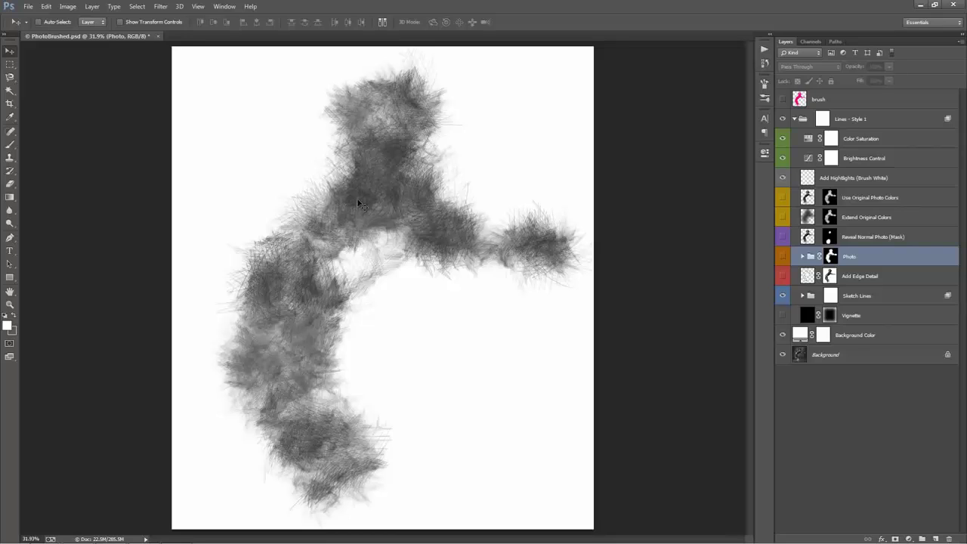
click(783, 256)
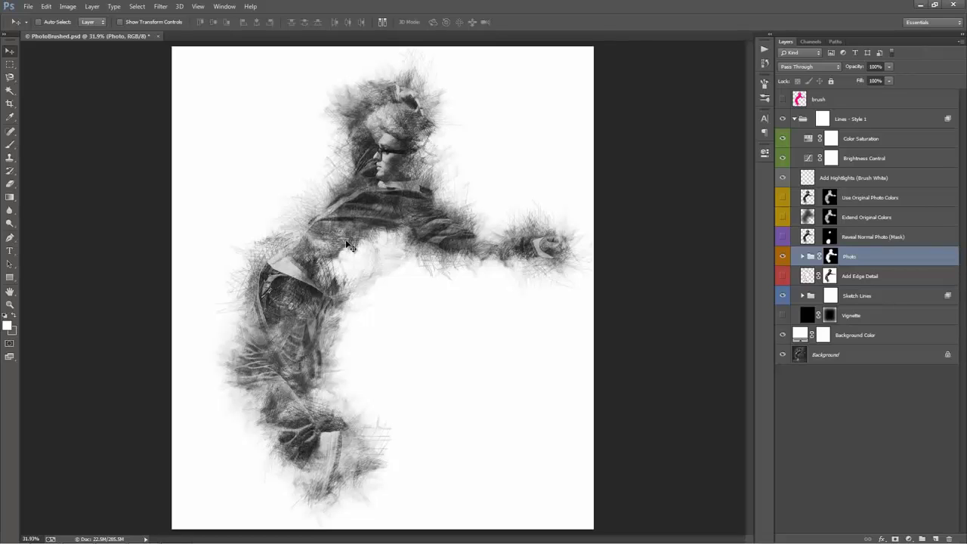
click(803, 256)
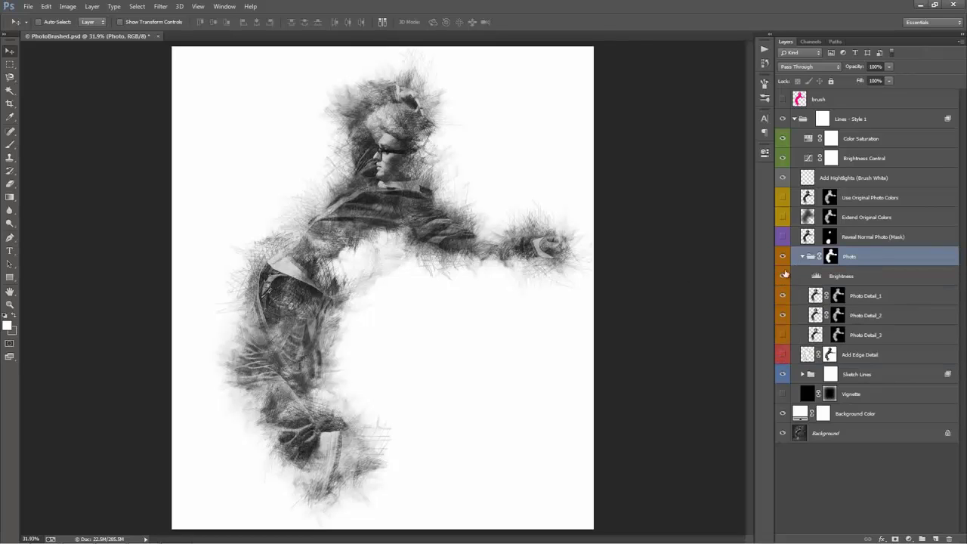
click(783, 335)
Try Photo Detail_3 at opacities between 0% and 100%, and leave it at 100%.
click(876, 337)
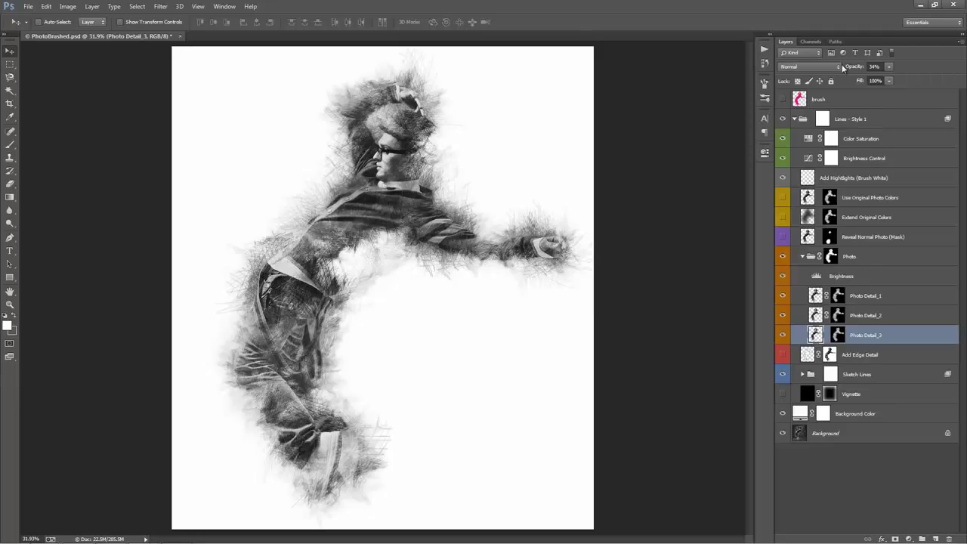
drag(851, 67, 956, 74)
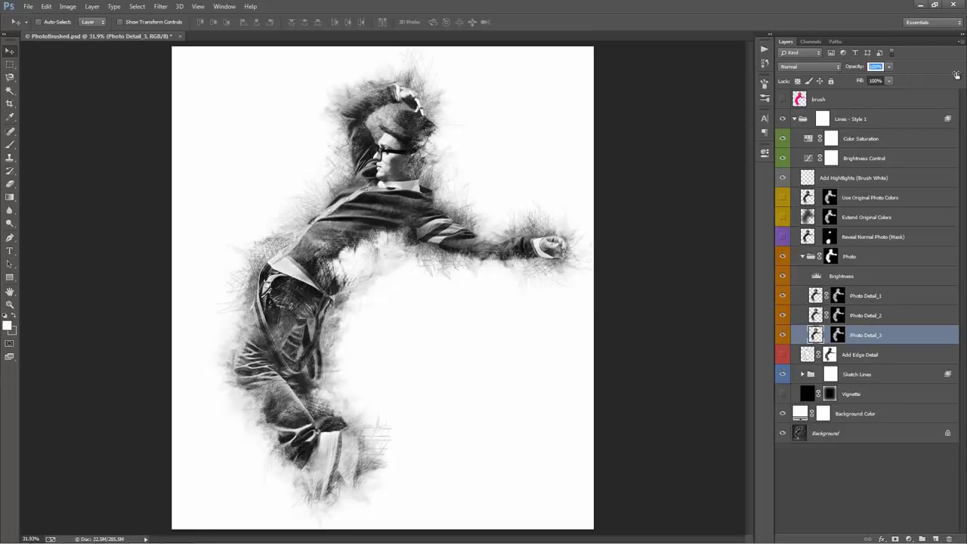
drag(957, 74, 641, 77)
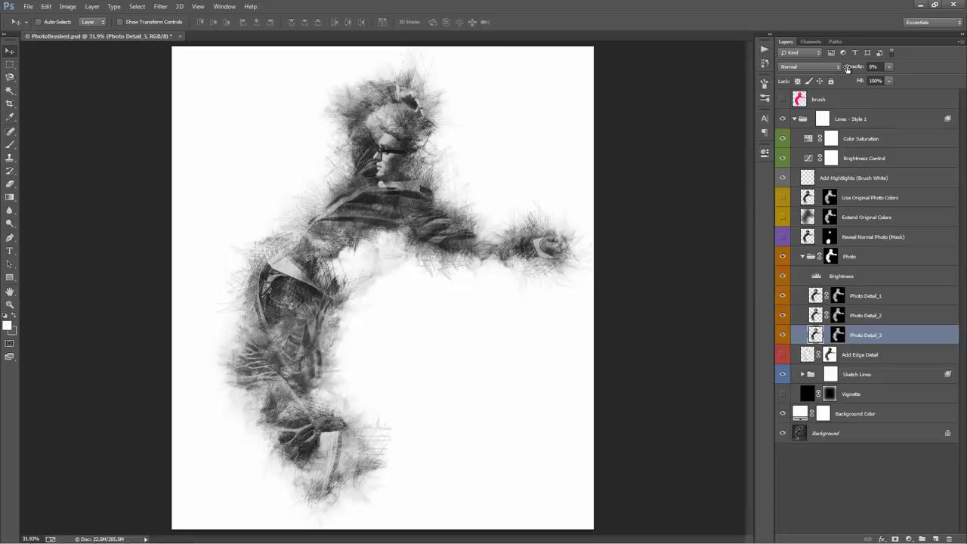
click(875, 66)
text(100)
key(Return)
key(ctrl+z)
key(ctrl+z)
key(ctrl+z)
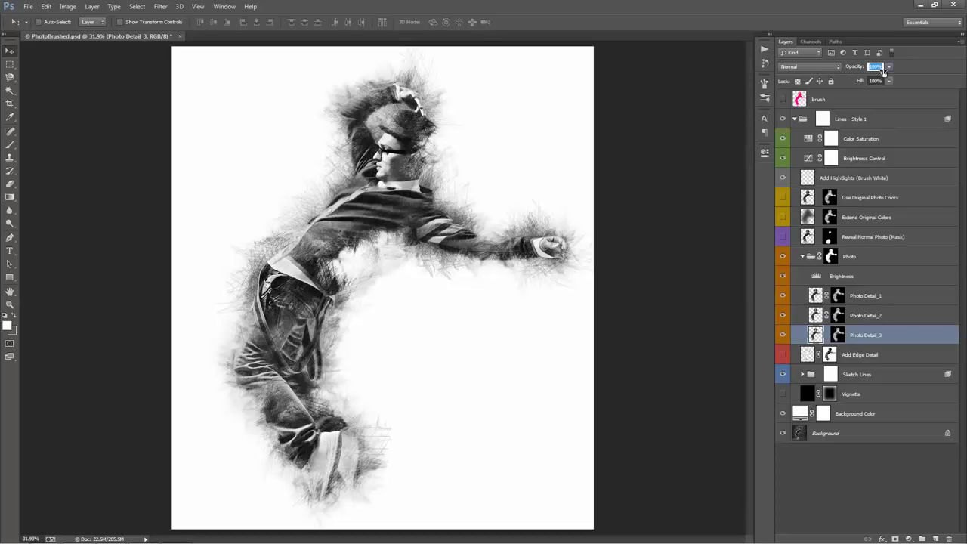
Paint black on Photo Detail_3's layer mask over the legs and waist to remove its photo detail there.
click(836, 337)
key(b)
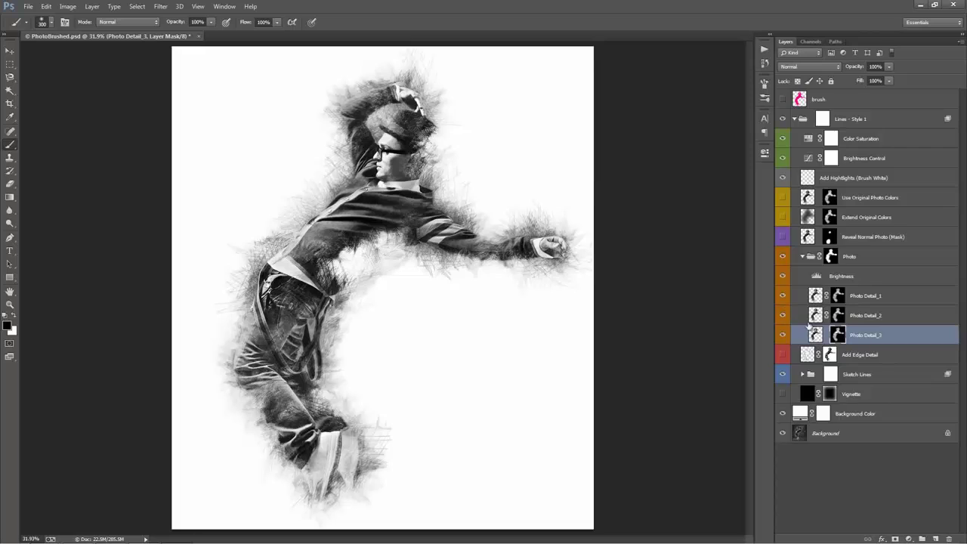
mouse_move(374, 239)
mouse_down()
mouse_move(302, 240)
mouse_move(213, 334)
mouse_move(317, 393)
mouse_move(324, 416)
mouse_up()
mouse_move(363, 293)
mouse_down()
mouse_move(339, 297)
mouse_move(304, 365)
mouse_move(297, 440)
mouse_move(379, 468)
mouse_move(281, 335)
mouse_move(308, 290)
mouse_move(259, 234)
mouse_move(343, 234)
mouse_move(310, 234)
mouse_up()
key(v)
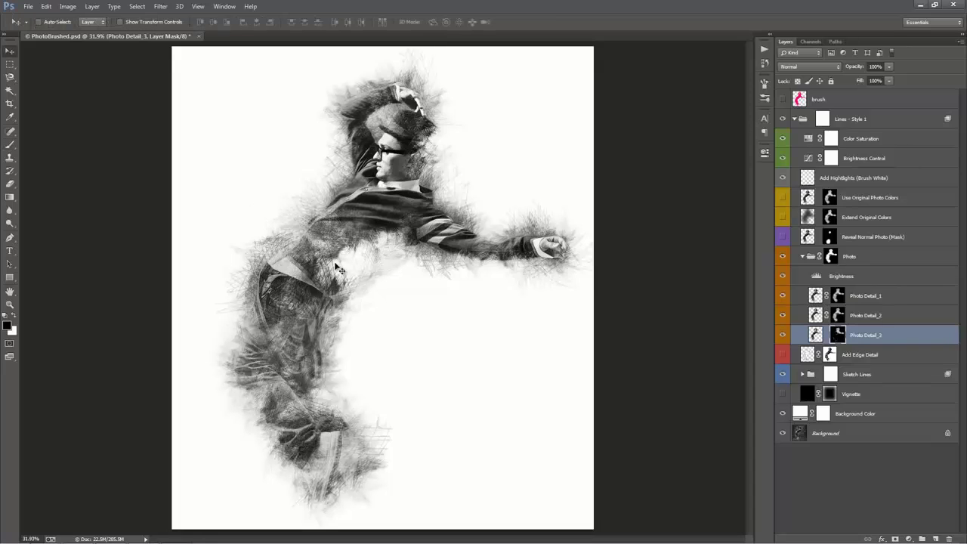
Show Use Original Photo Colors and Extend Original Colors, and paint black on both layer masks over the legs.
click(782, 217)
click(783, 197)
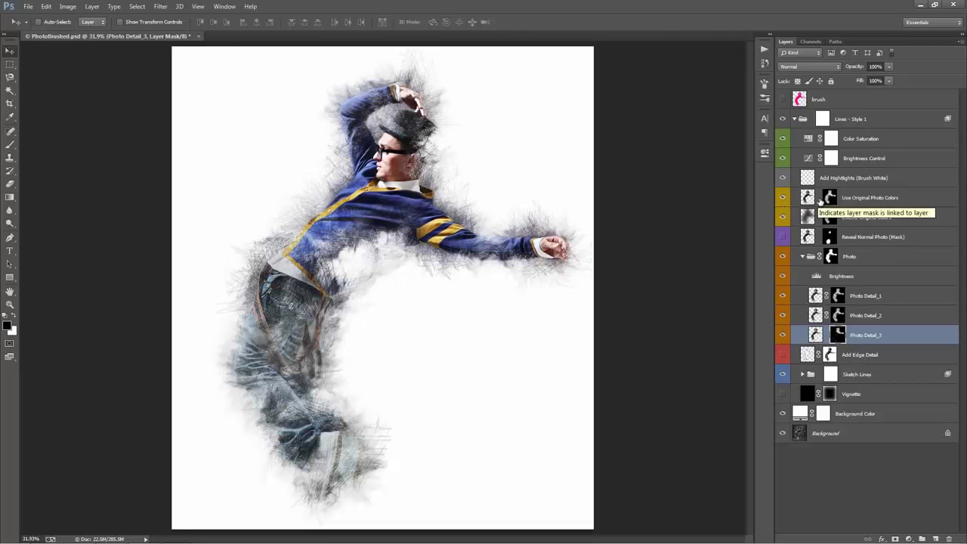
click(829, 197)
key(b)
mouse_move(344, 287)
mouse_down()
mouse_move(262, 313)
mouse_move(354, 365)
mouse_move(247, 399)
mouse_move(285, 440)
mouse_move(375, 478)
mouse_move(272, 408)
mouse_move(340, 287)
mouse_up()
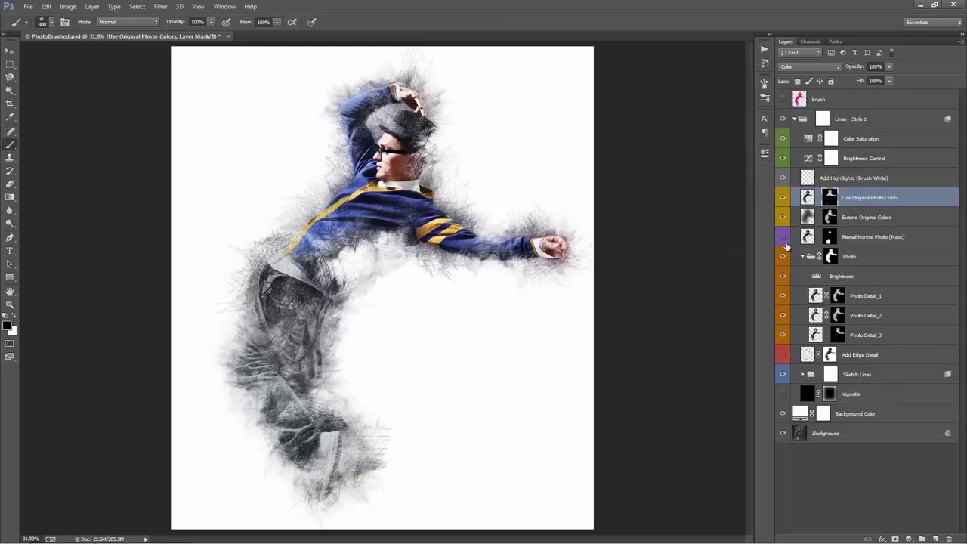
click(829, 217)
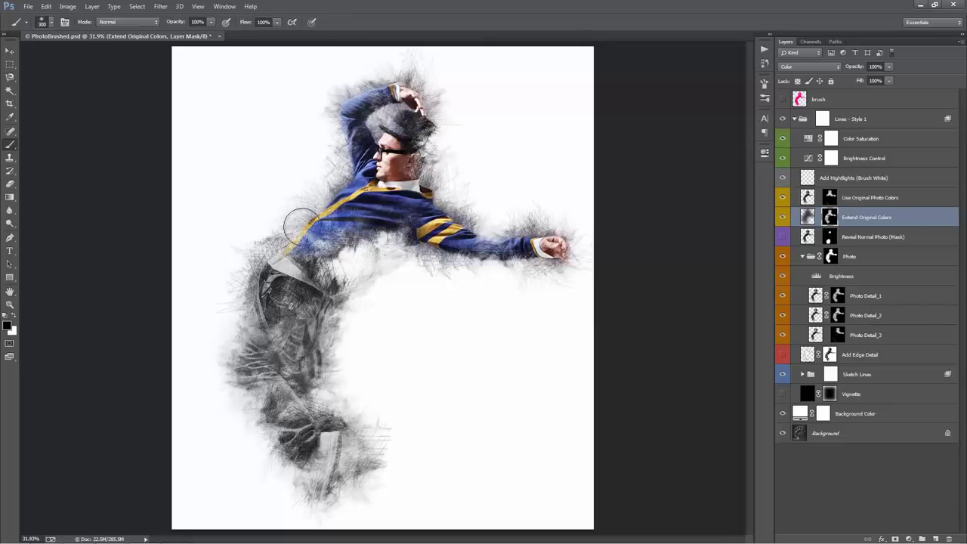
key(v)
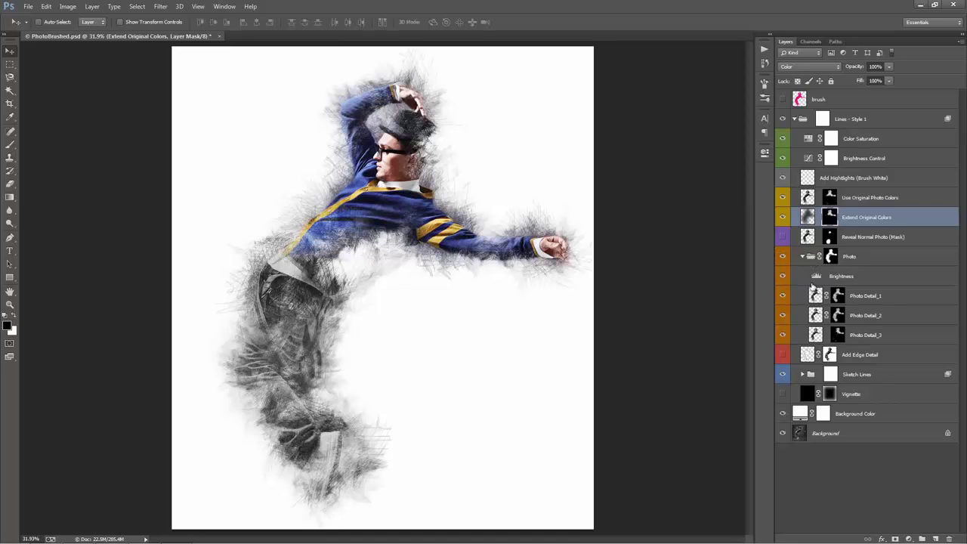
Preview the Reveal Normal Photo (Mask) layer briefly, and hide Use Original Photo Colors and Extend Original Colors.
click(782, 236)
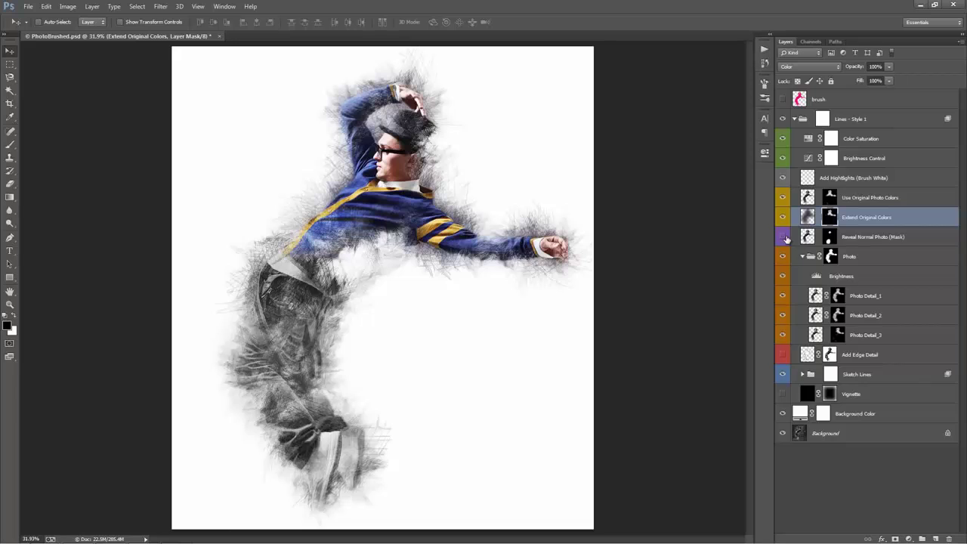
click(783, 237)
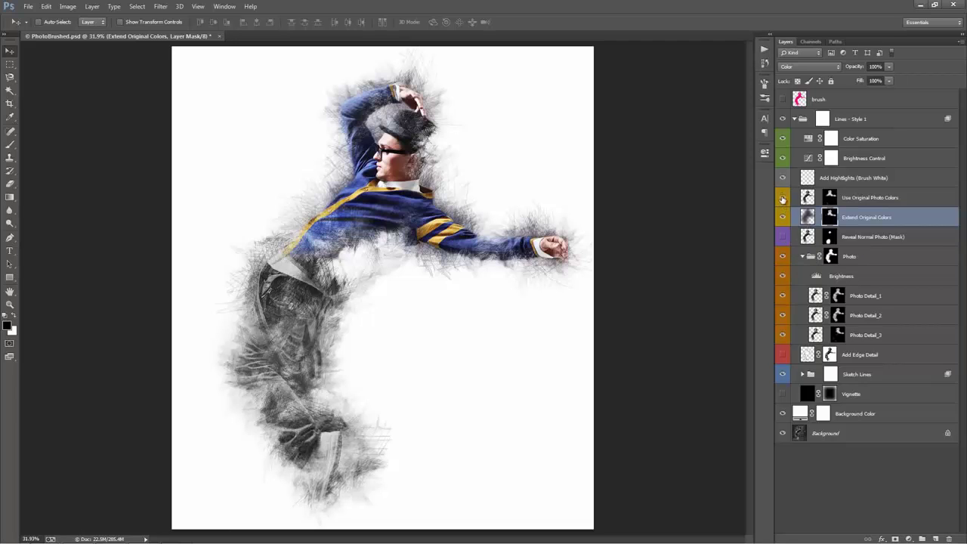
drag(783, 198, 783, 218)
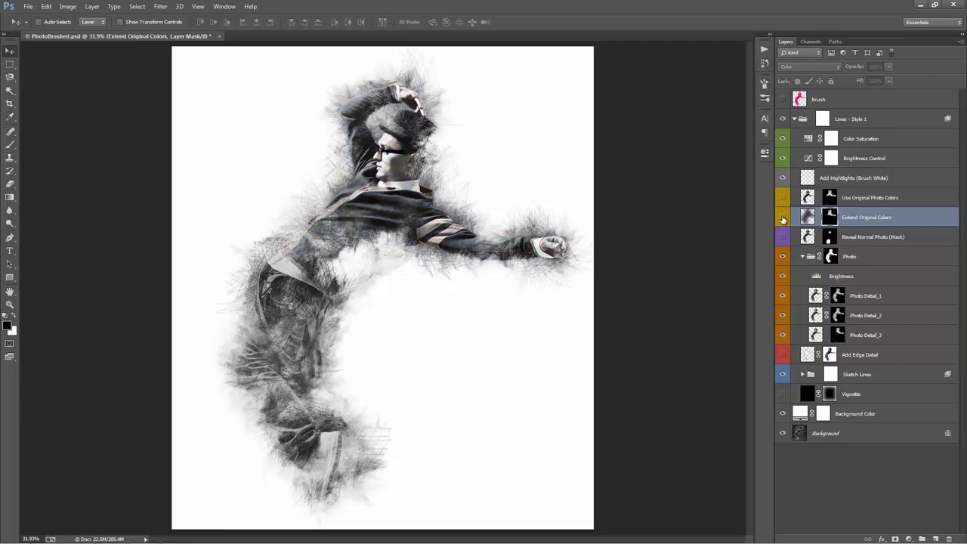
Set Photo Detail_3's opacity to 32% and collapse the Photo group.
click(889, 338)
drag(860, 67, 825, 68)
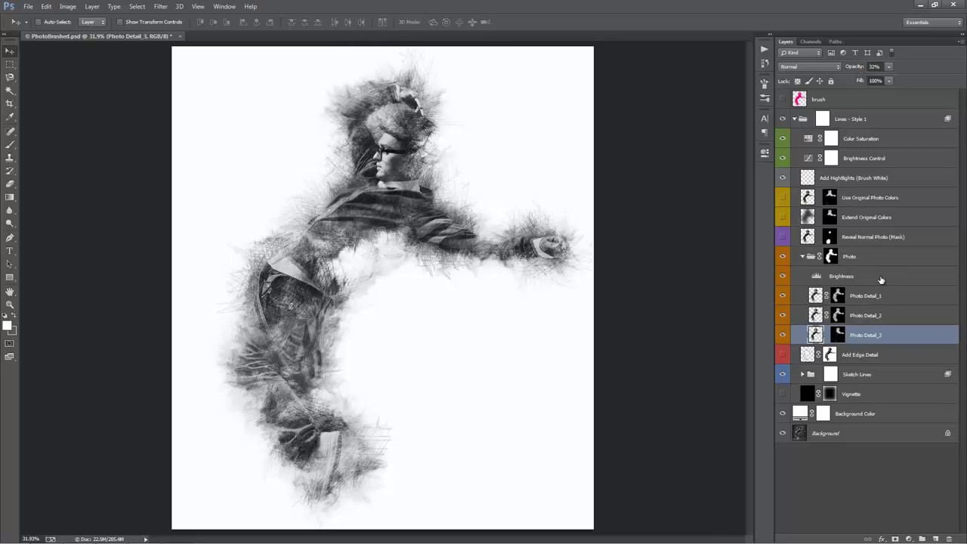
click(821, 257)
click(803, 257)
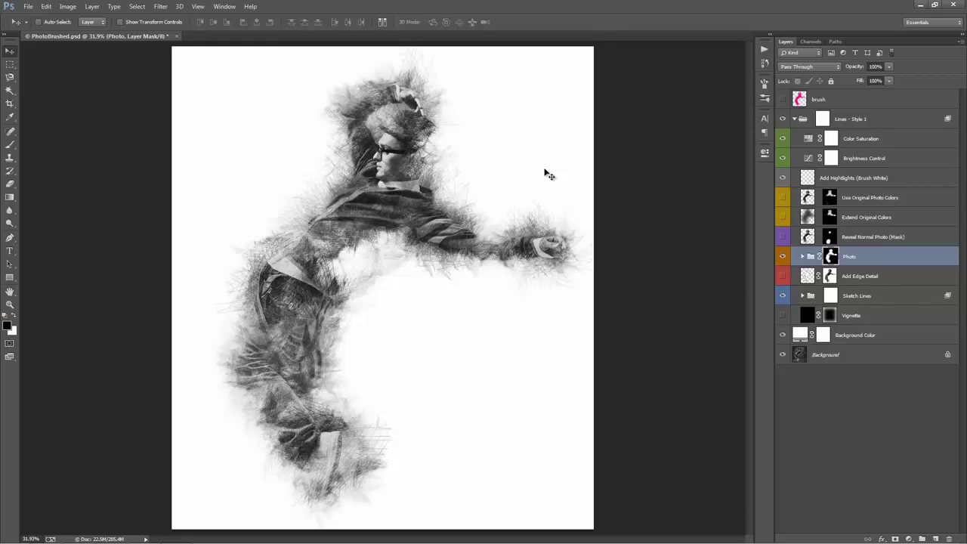
Select the Add Edge Detail layer and make it visible.
click(858, 279)
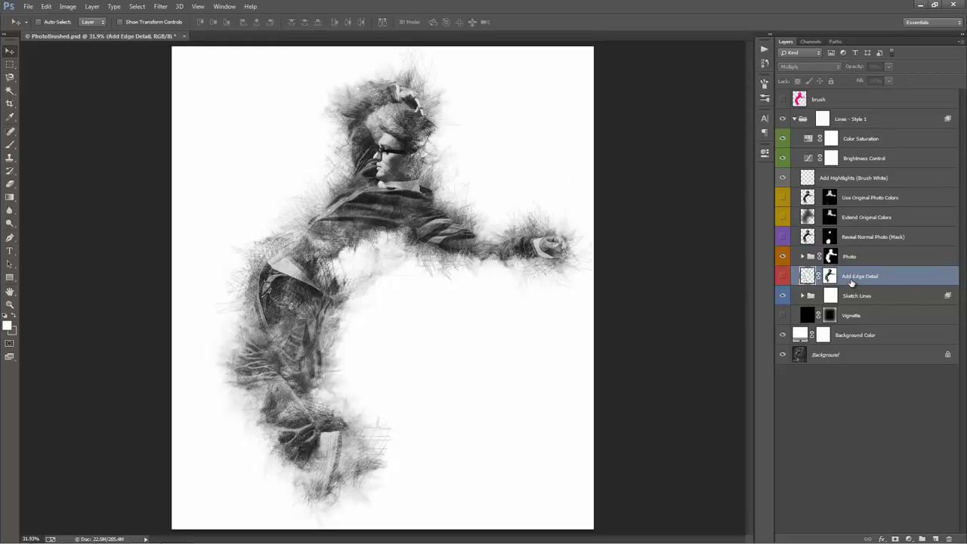
click(782, 275)
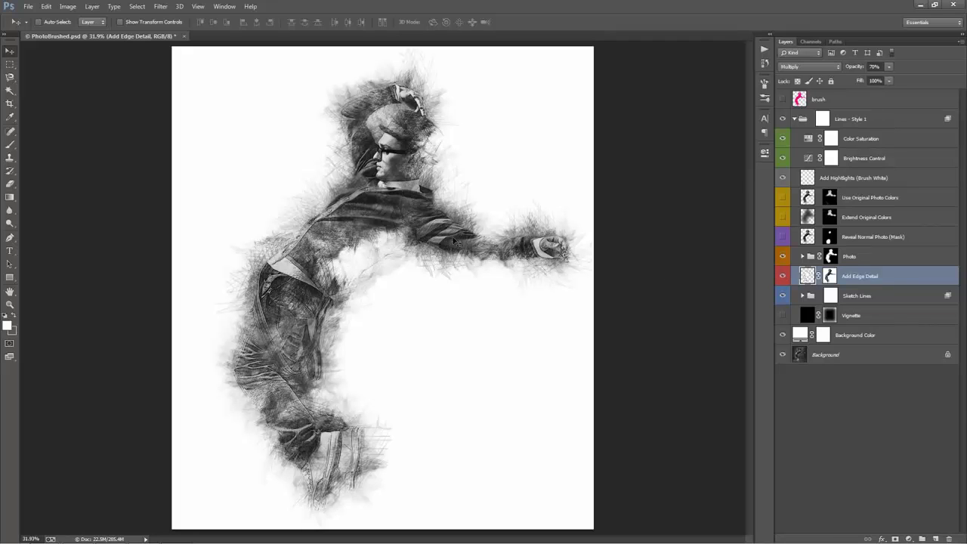
Toggle the Add Edge Detail layer repeatedly while examining the outlines of the head, arm and sweater up close.
key(z)
drag(381, 151, 423, 159)
scroll(753, 290, up, 3)
key(v)
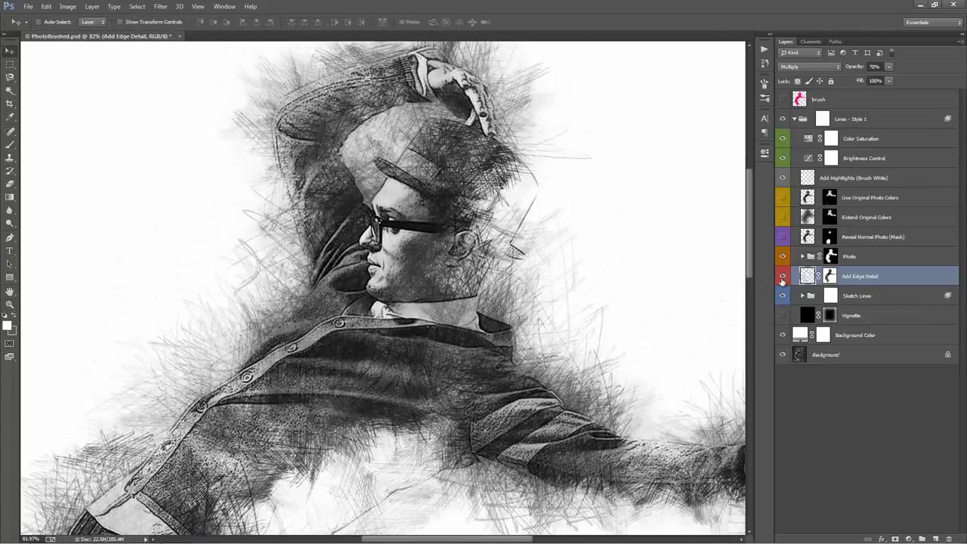
click(782, 277)
click(781, 278)
click(782, 277)
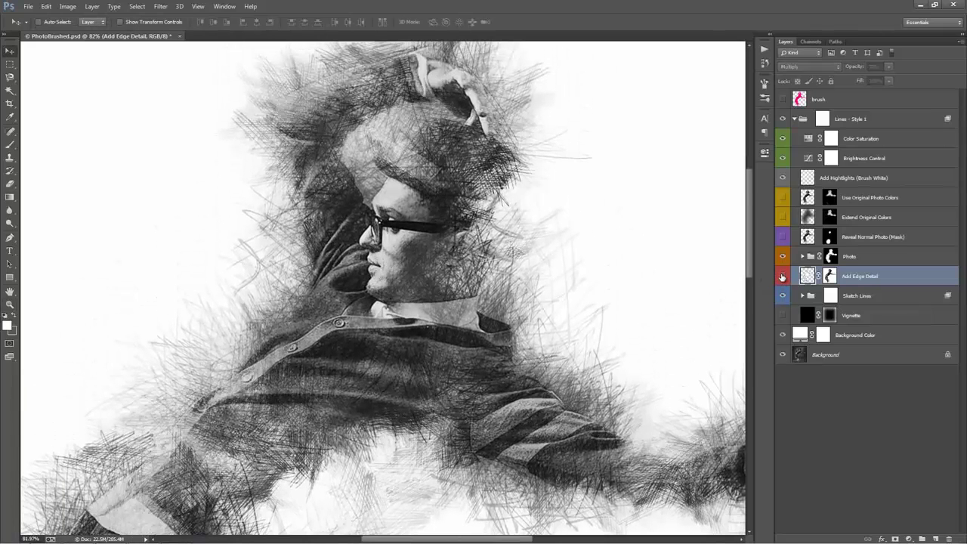
click(782, 278)
click(782, 278)
click(782, 277)
click(782, 278)
click(782, 277)
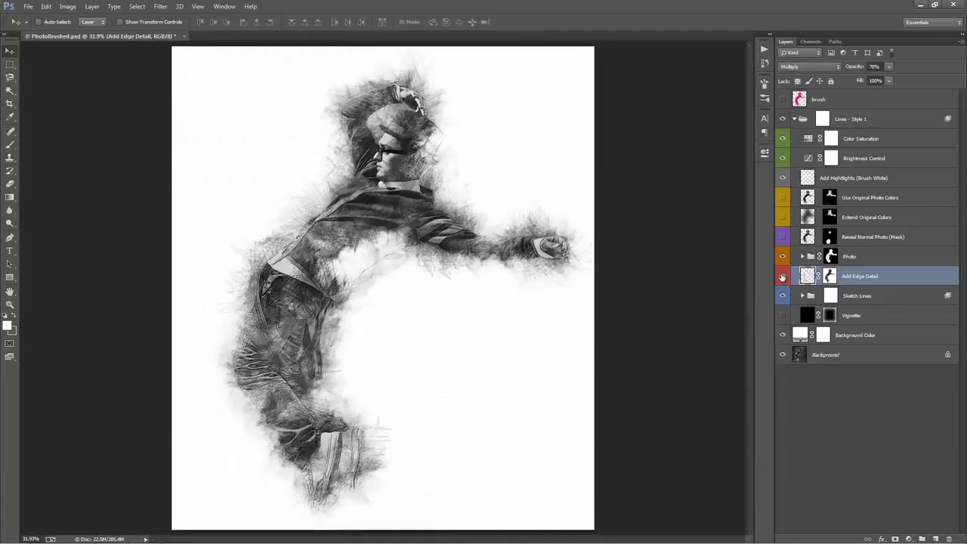
key(ctrl+plus)
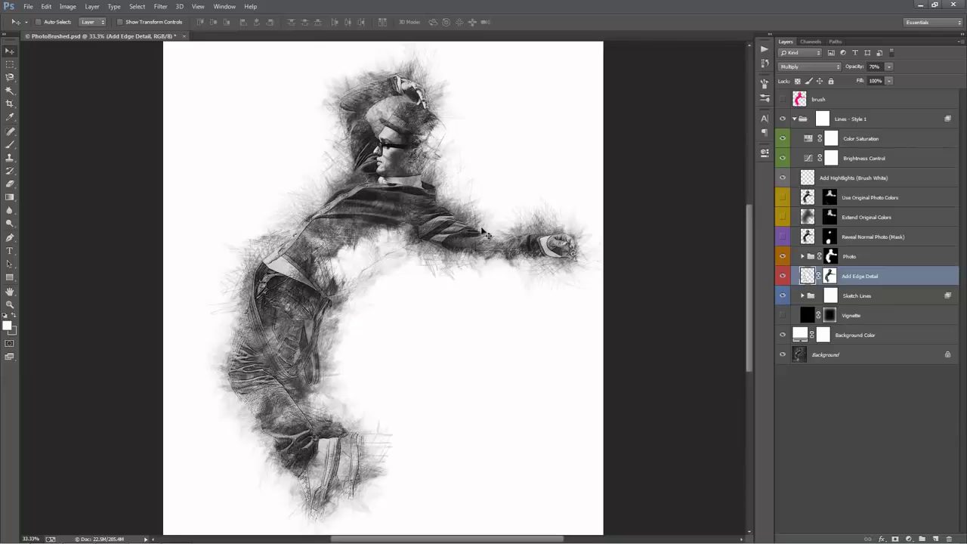
Compare the full figure with and without the Add Edge Detail layer by switching its visibility off and on repeatedly.
click(783, 276)
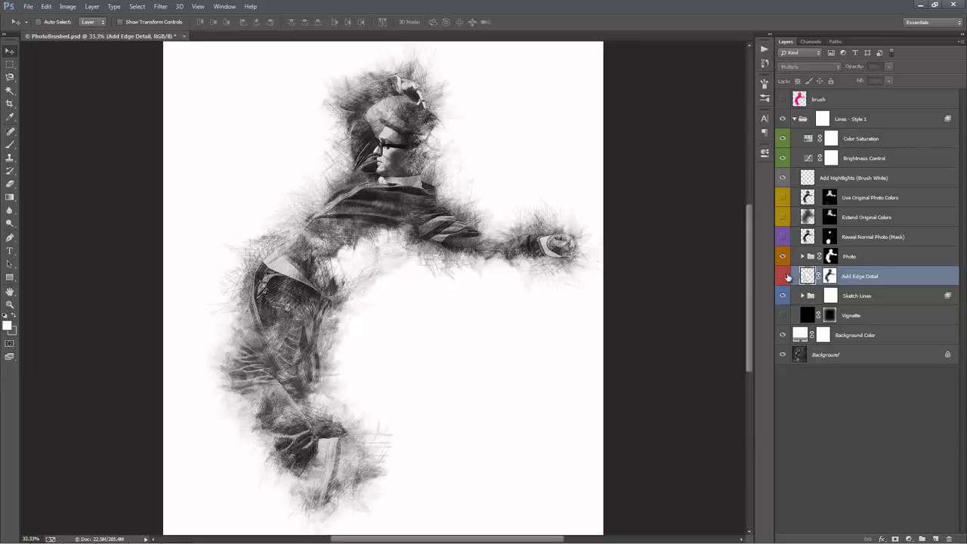
click(782, 276)
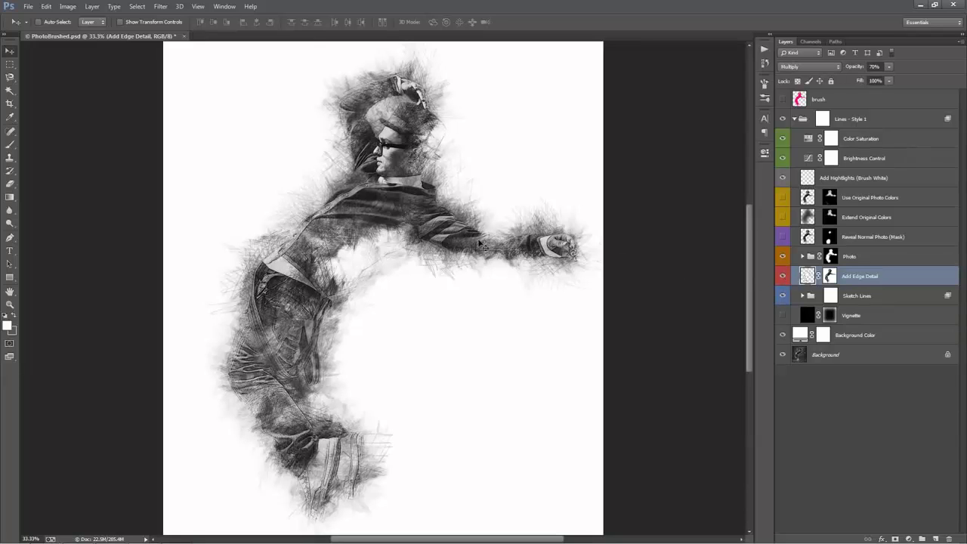
click(783, 277)
click(783, 276)
click(784, 276)
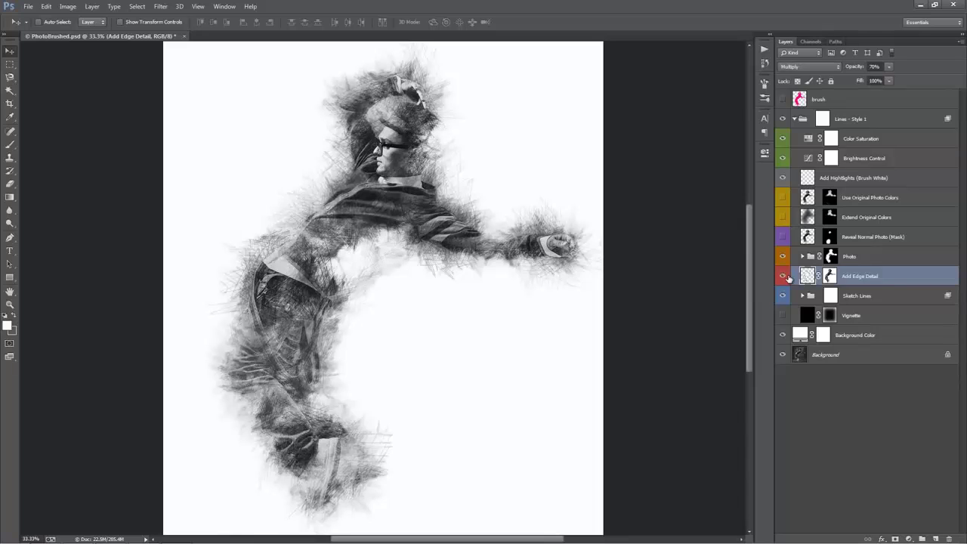
click(783, 276)
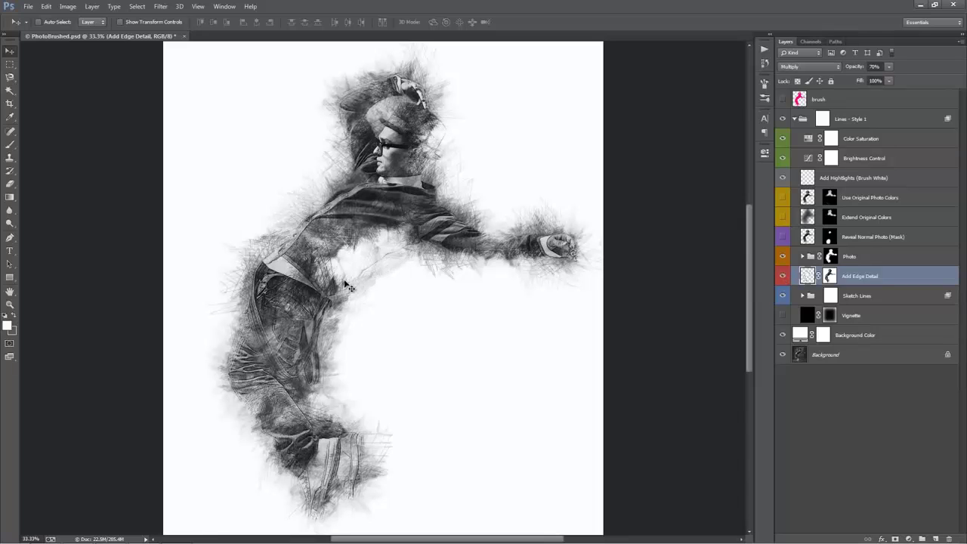
click(783, 277)
click(783, 276)
click(784, 276)
click(784, 276)
Duplicate the Add Edge Detail layer five times to intensify the outlines around the figure.
key(ctrl+j)
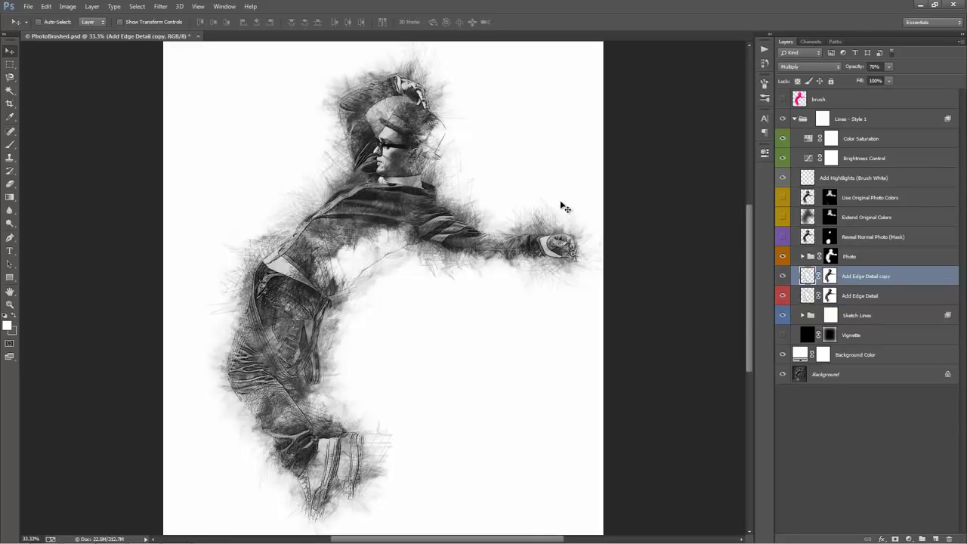
key(ctrl+j)
key(ctrl+j)
key(ctrl+j)
key(ctrl+j)
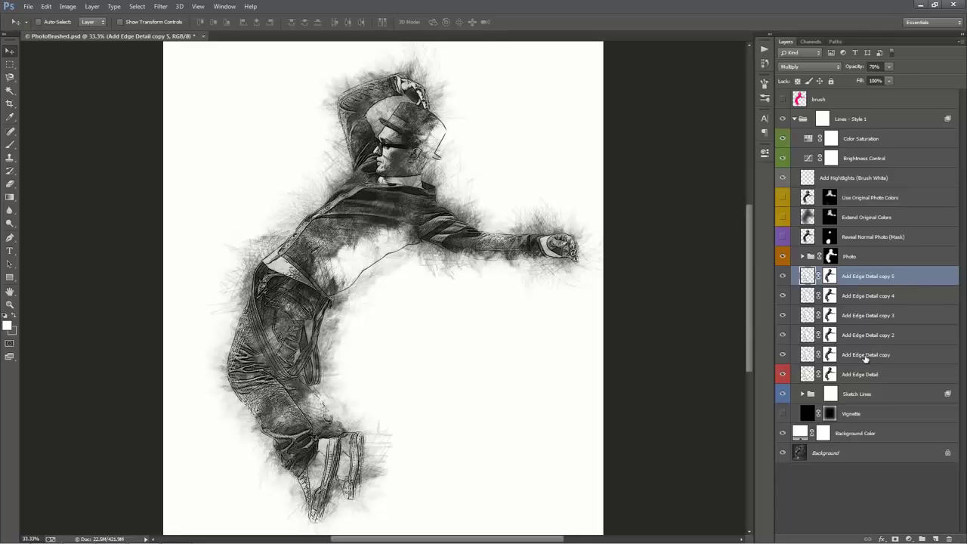
Delete the four uppermost duplicates of Add Edge Detail, keeping only Add Edge Detail copy.
key(Delete)
key(Delete)
key(Delete)
key(Delete)
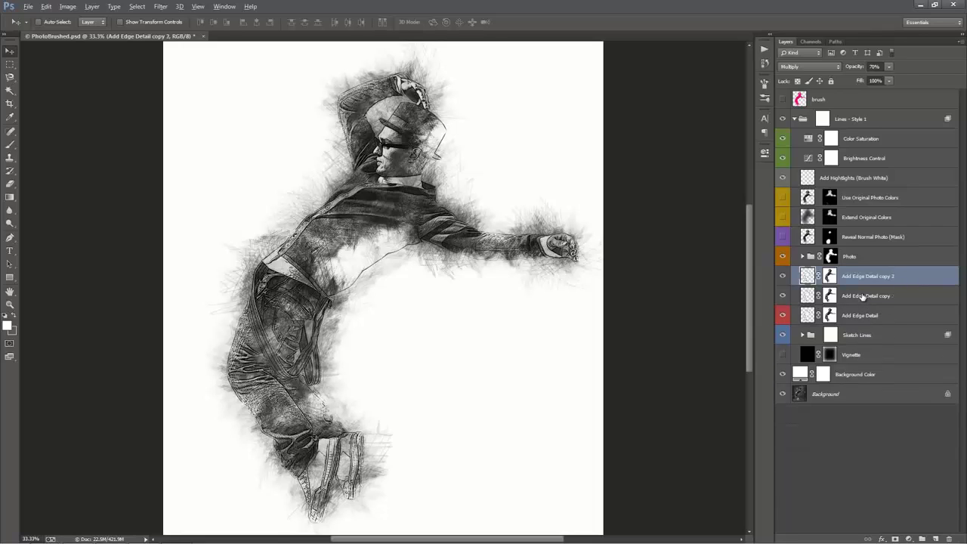
Compare the outlines with Add Edge Detail and its copy switched off and on, and delete the copy.
click(783, 278)
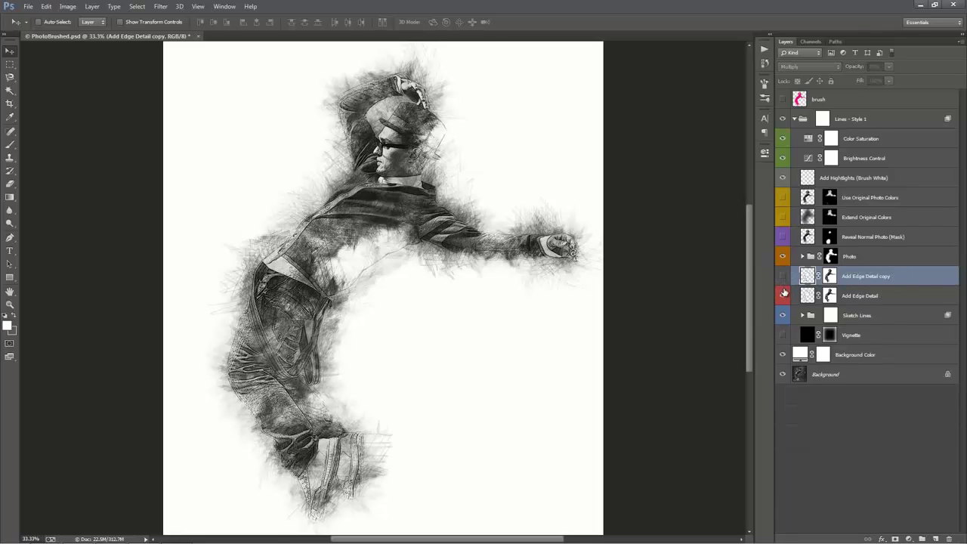
click(783, 294)
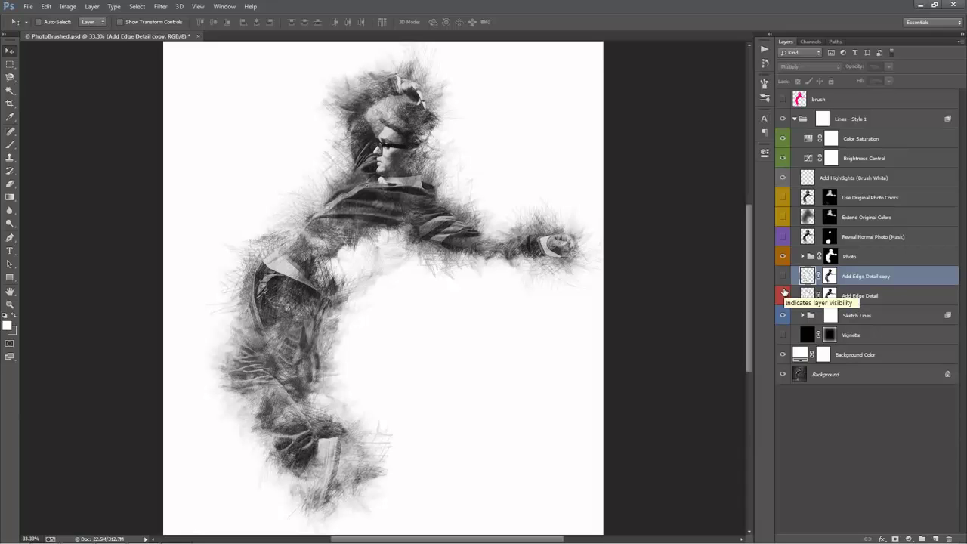
click(784, 294)
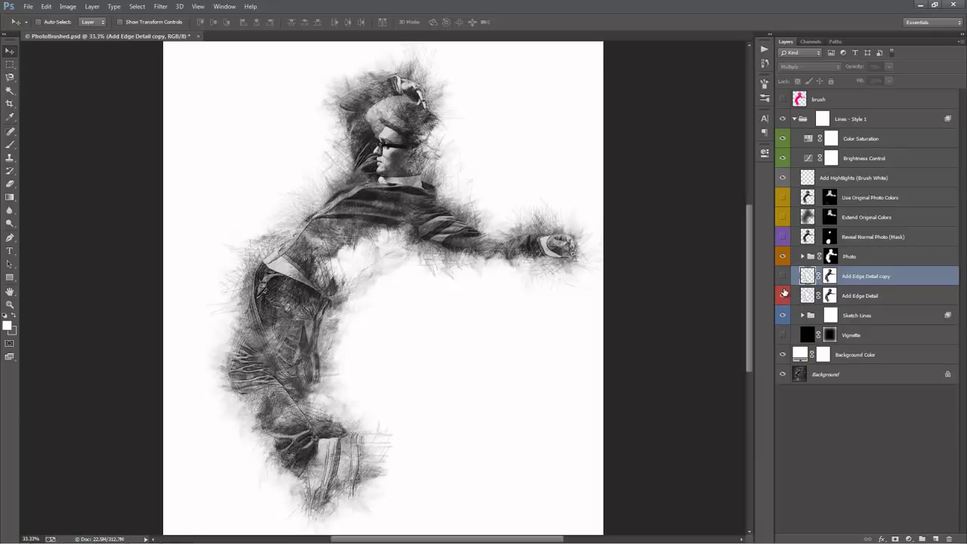
click(782, 278)
click(783, 278)
click(783, 278)
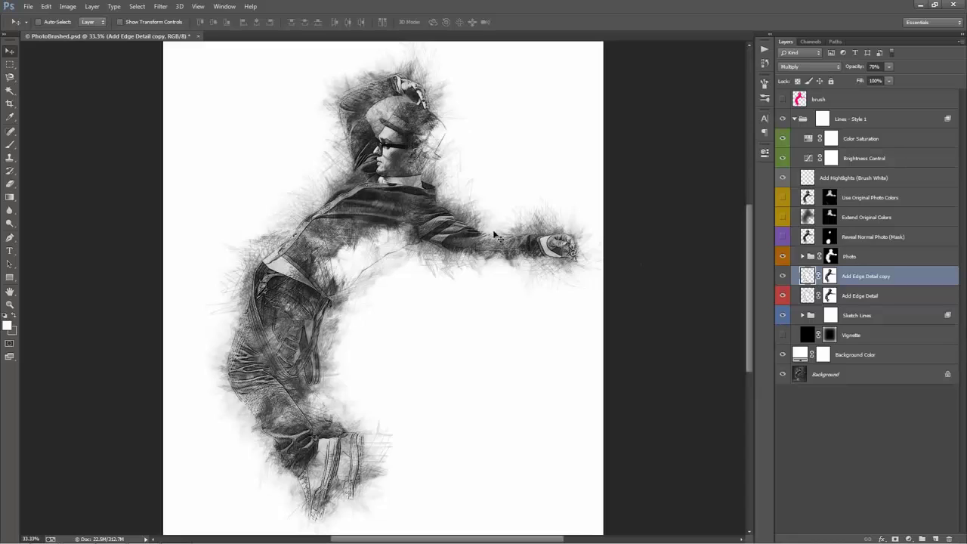
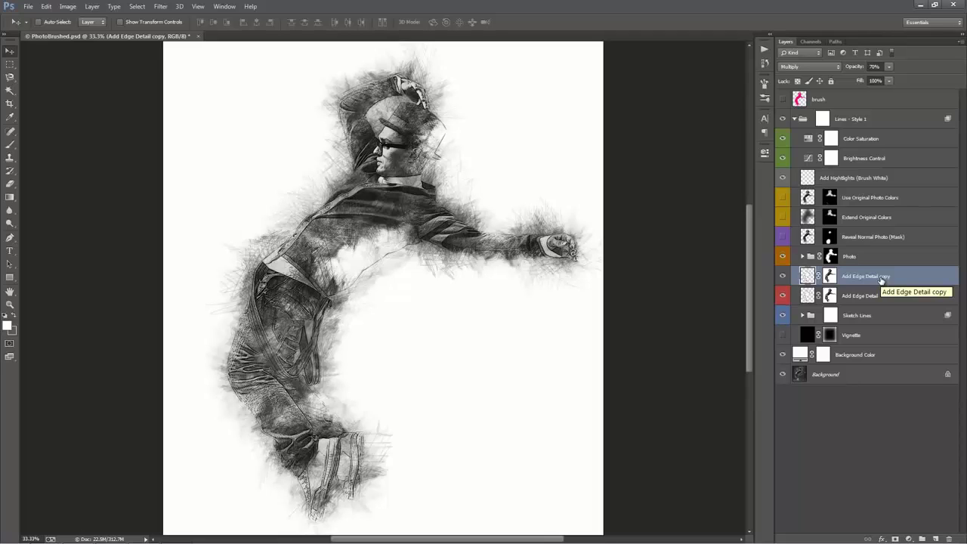
key(Delete)
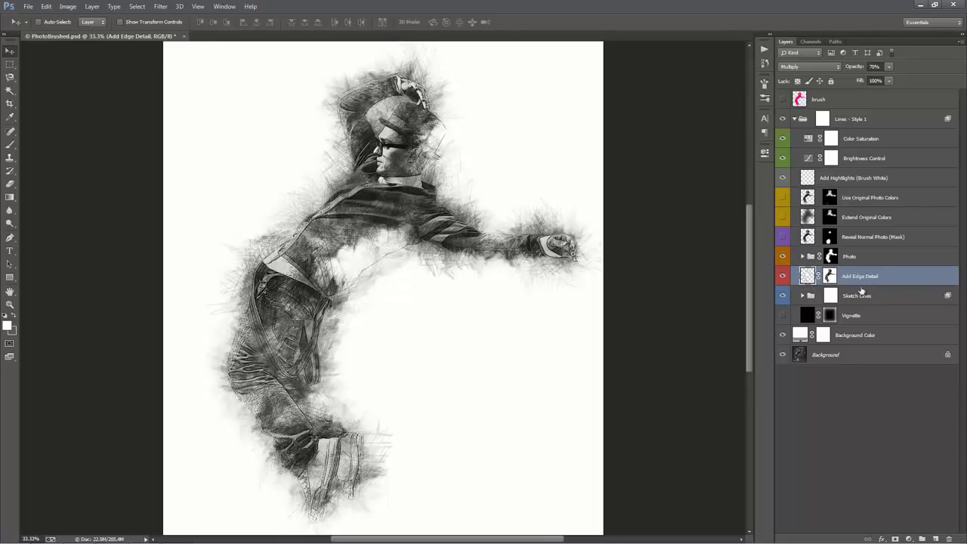
Select the Sketch Lines group, briefly preview the image without it, and hide the Add Edge Detail layer.
click(873, 296)
click(782, 295)
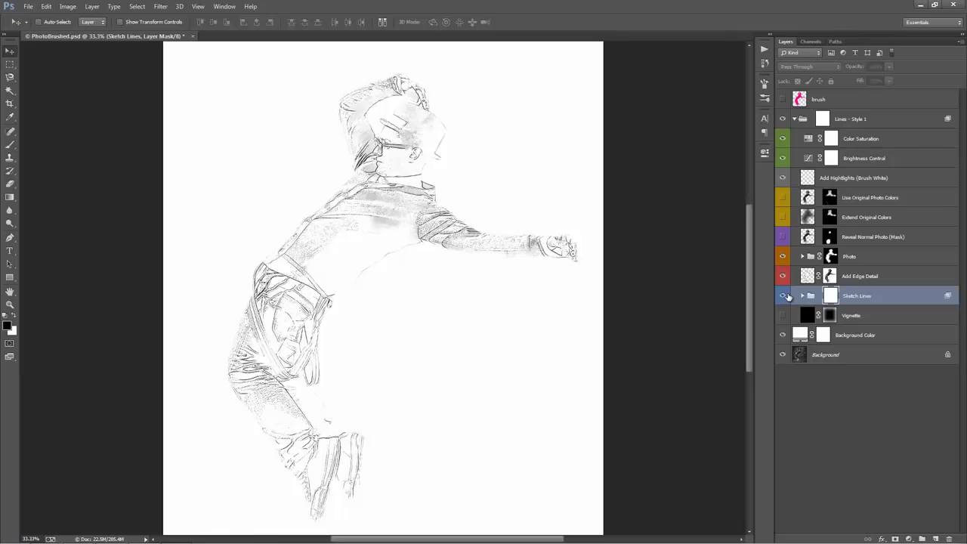
click(785, 295)
click(784, 277)
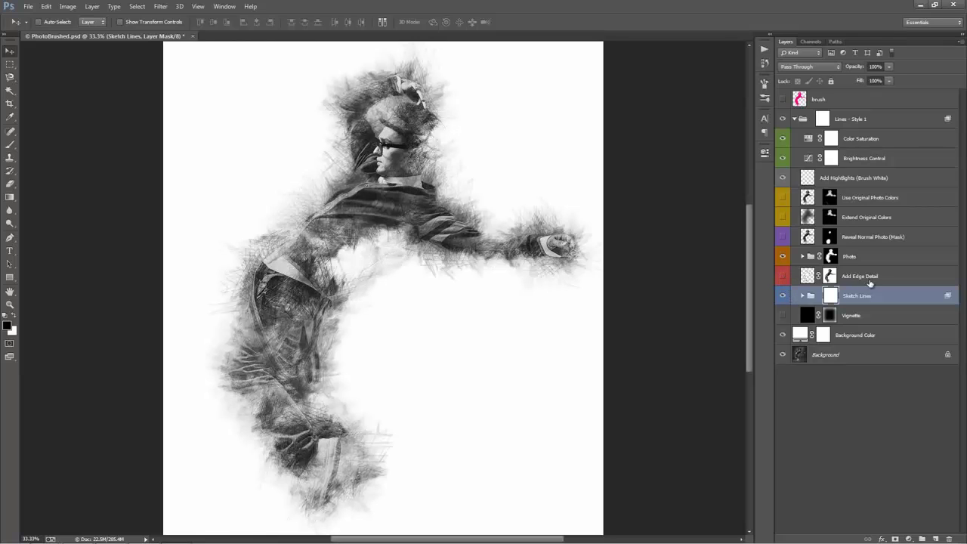
Toggle the Sketch Lines group's visibility repeatedly to examine what it contributes to the figure.
click(783, 295)
click(783, 296)
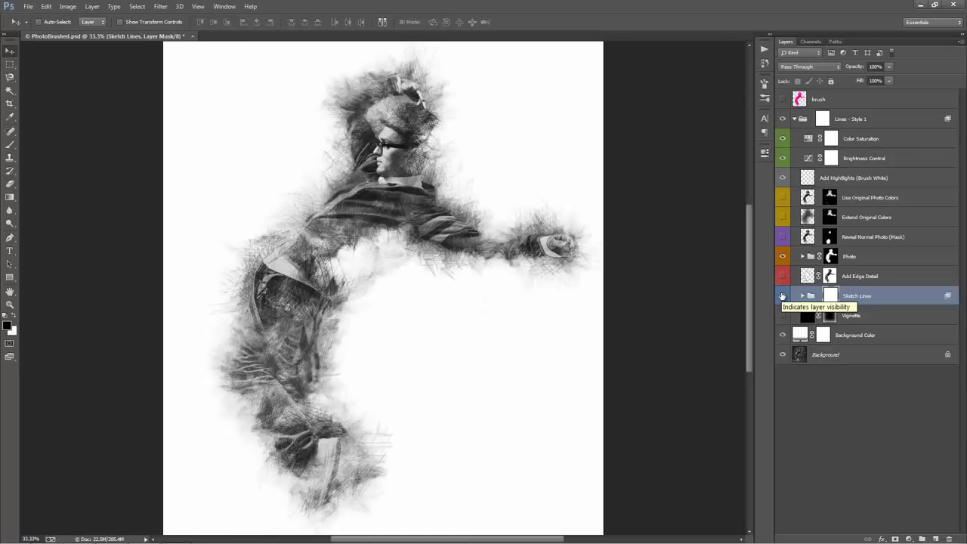
click(782, 295)
click(783, 295)
click(783, 296)
click(783, 296)
Expand the Photo group, review its Brightness, Photo Detail_1 and Photo Detail_2 layers, and collapse the group.
click(860, 264)
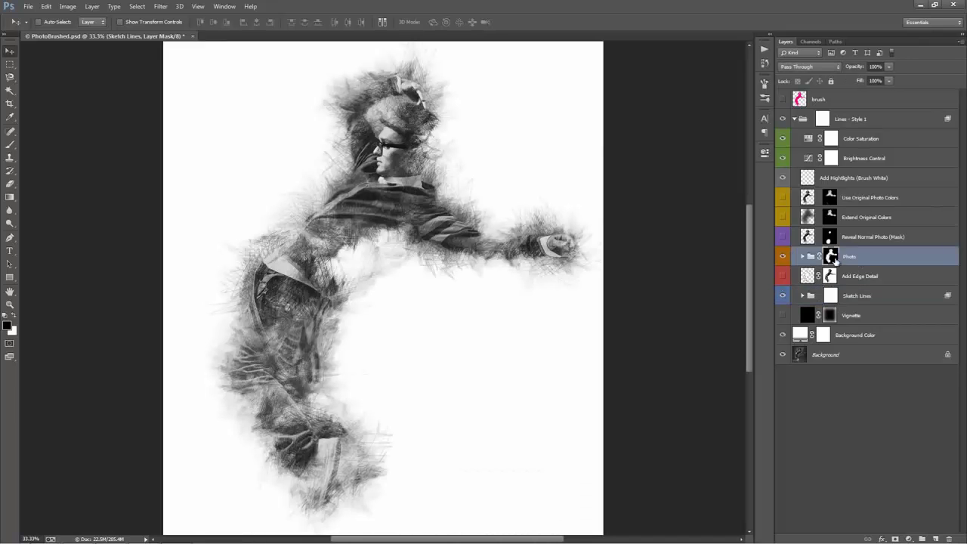
click(802, 257)
click(880, 277)
click(865, 295)
shift+click(884, 314)
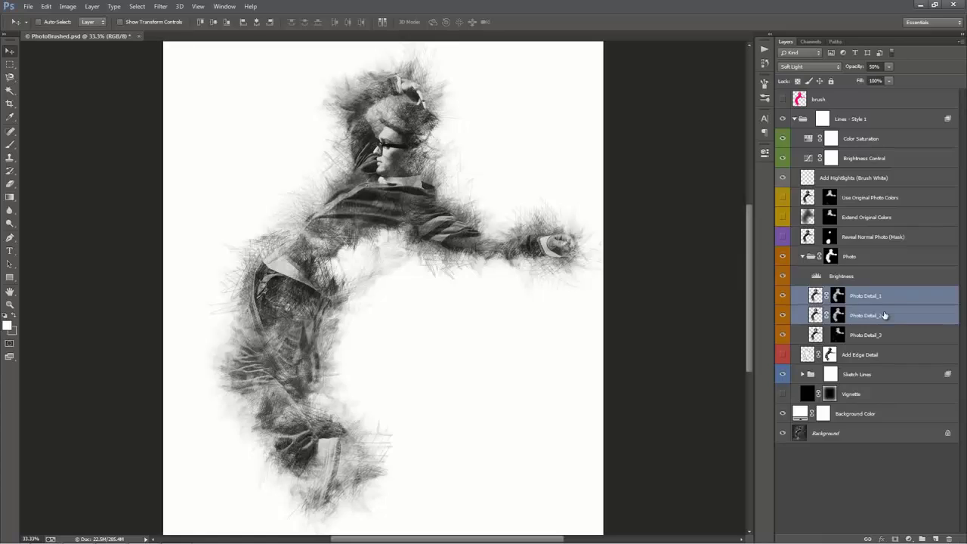
click(804, 256)
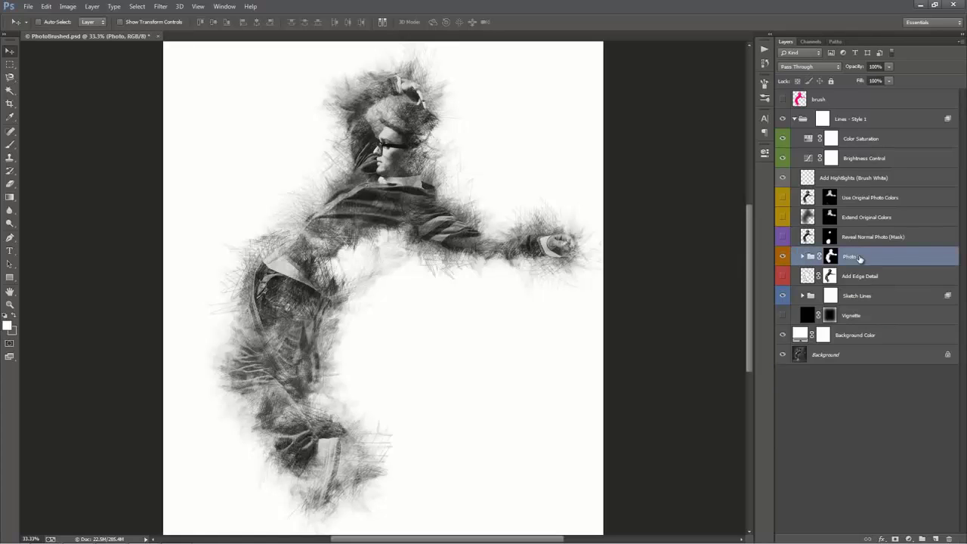
Preview the image without the Sketch Lines group, restore its visibility, and expand the group.
click(893, 297)
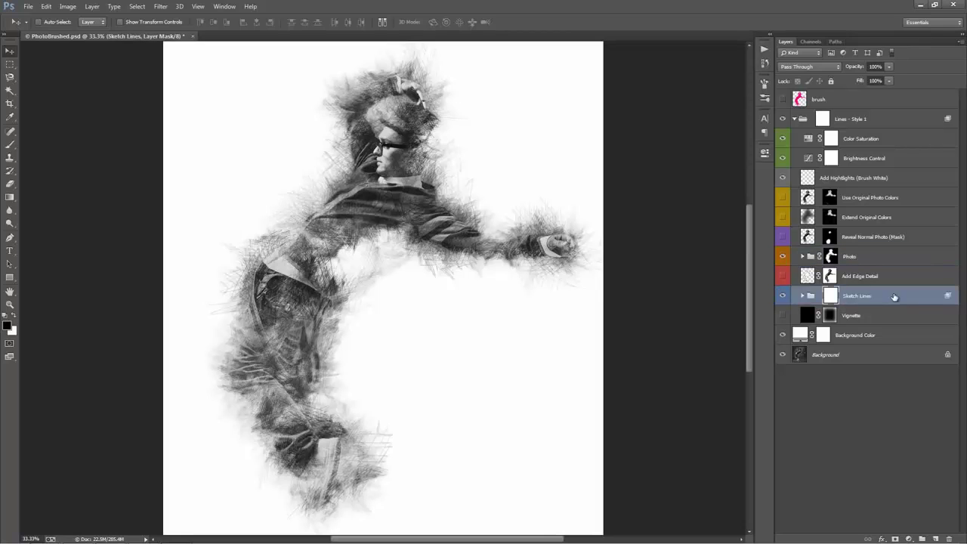
click(783, 297)
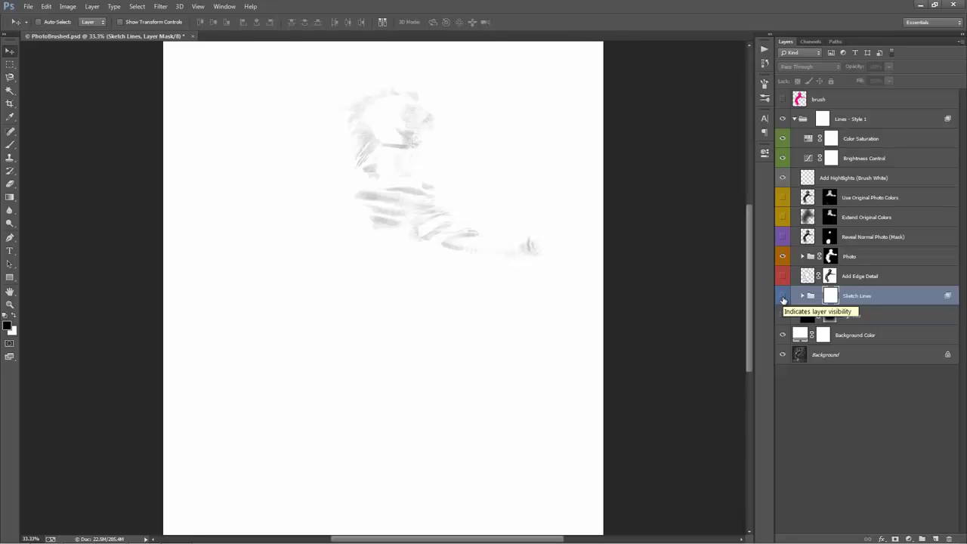
click(782, 297)
click(802, 296)
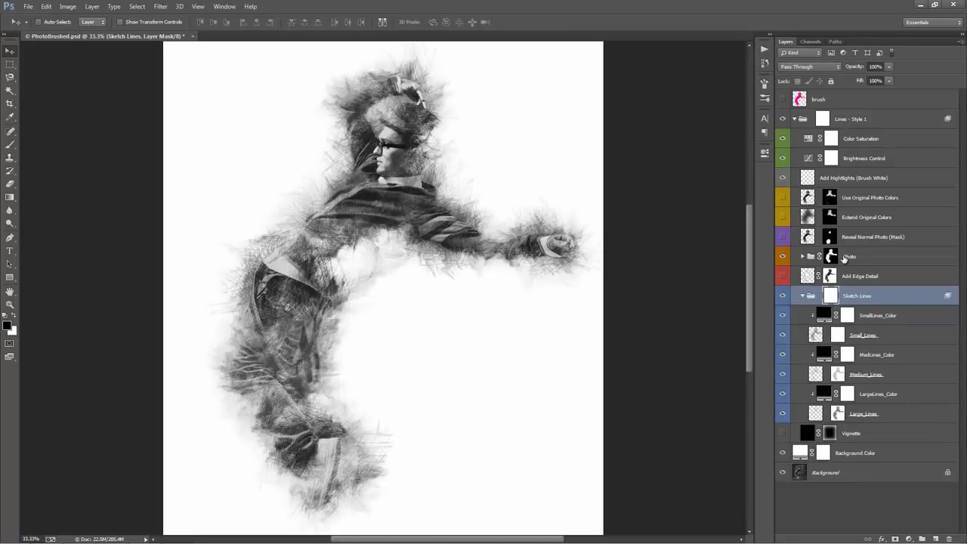
Select the Small_Lines, Medium_Lines and Large_Lines layers together in the Sketch Lines group.
click(875, 333)
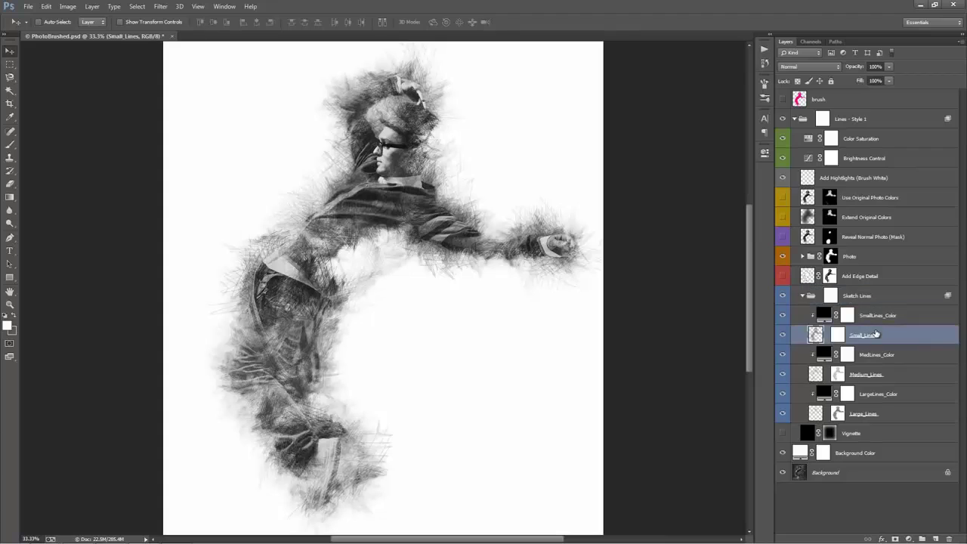
ctrl+click(888, 377)
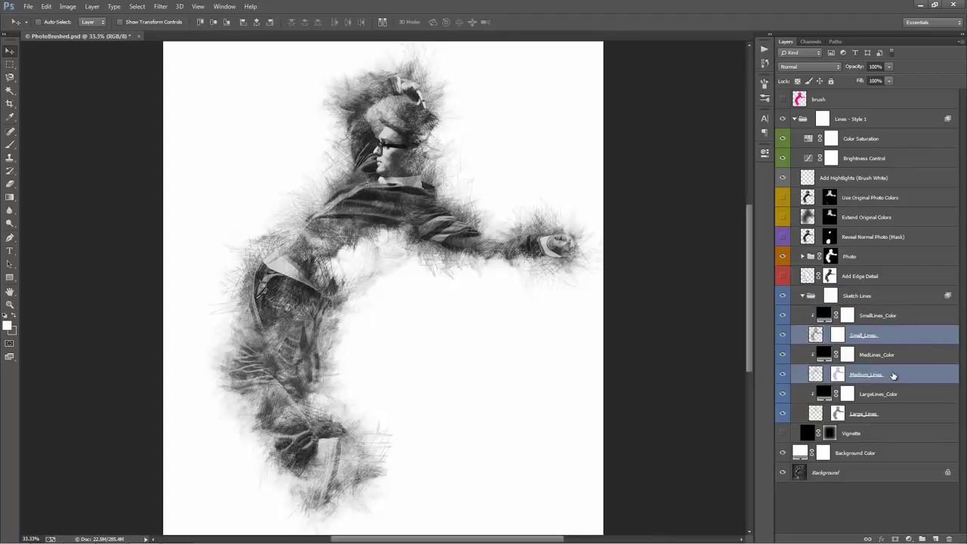
ctrl+click(885, 415)
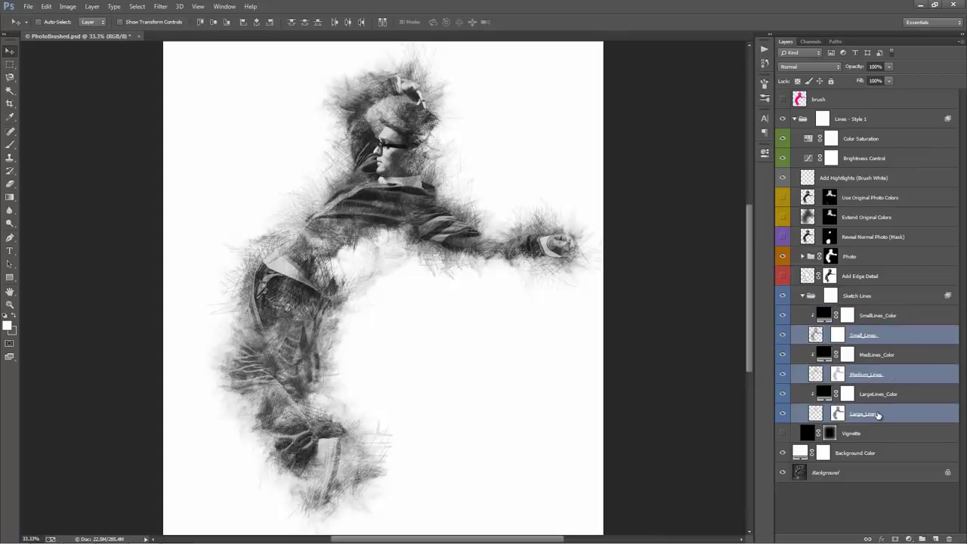
Try hiding the medium and large line layers together with their color layers, and undo the visibility change.
click(876, 391)
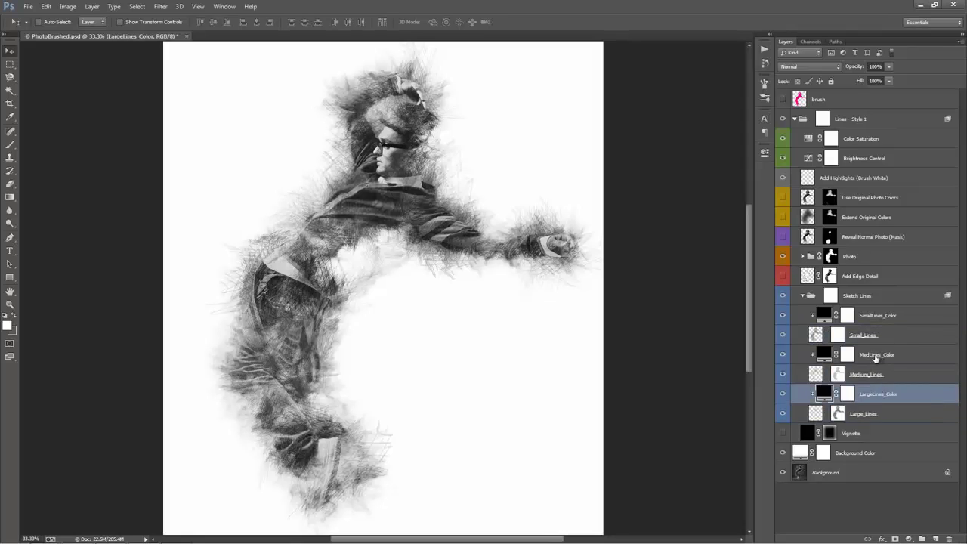
click(875, 353)
drag(782, 354, 785, 404)
key(ctrl+z)
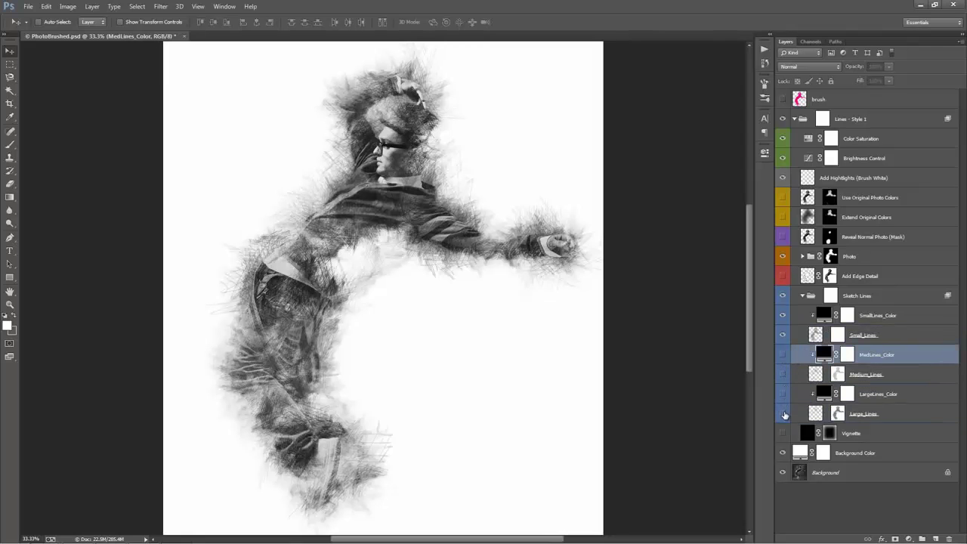
Select the SmallLines_Color, MedLines_Color and LargeLines_Color fill layers together.
click(891, 319)
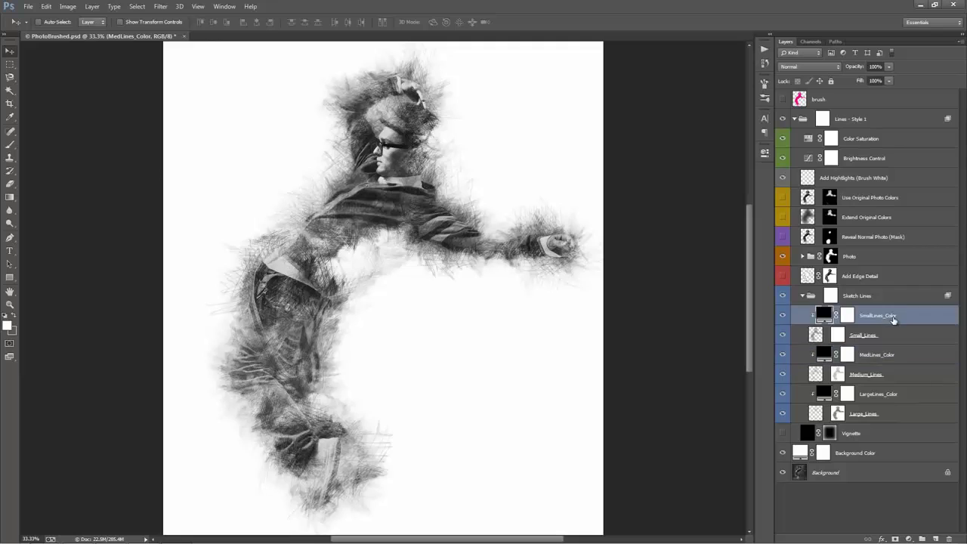
ctrl+click(889, 356)
ctrl+click(900, 393)
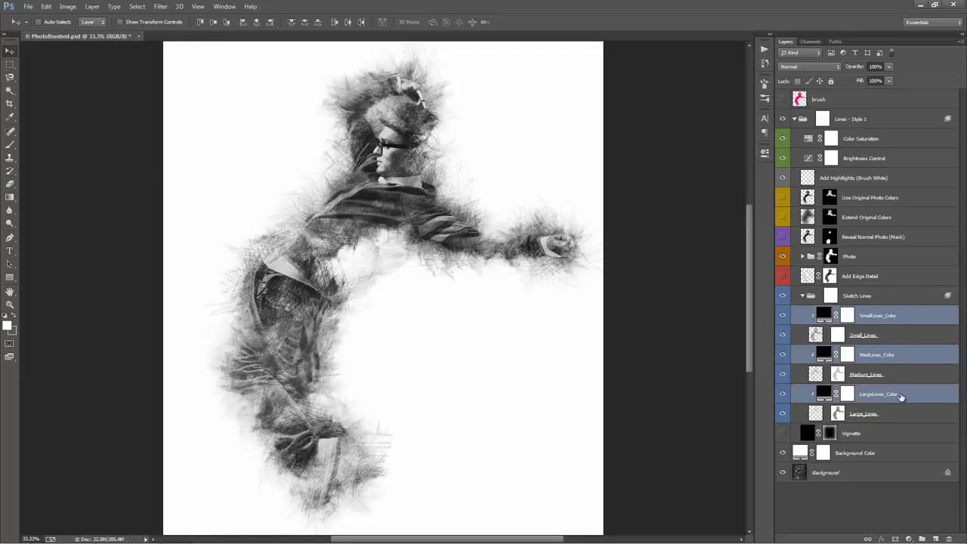
Try a bright blue (00aeff) as the MedLines_Color fill and cancel the color change.
click(831, 318)
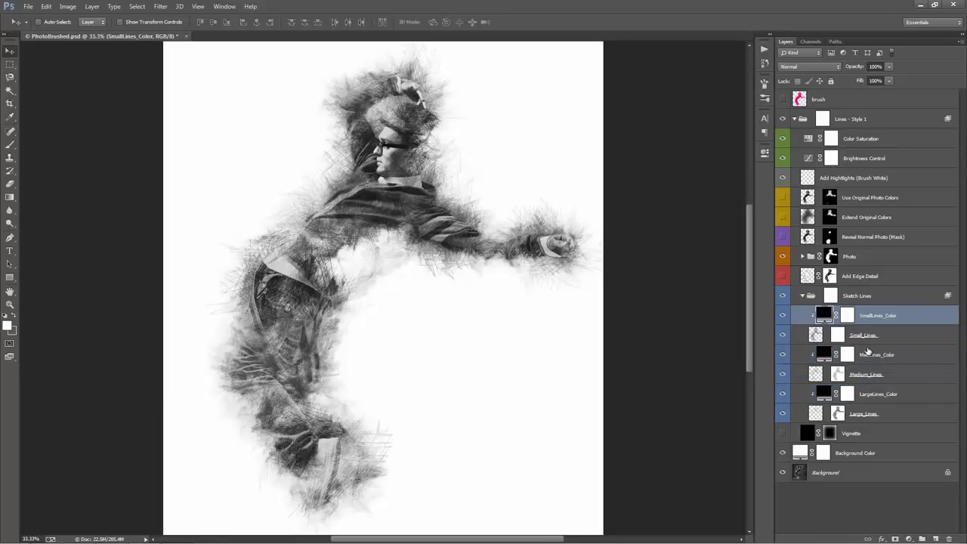
click(843, 355)
double_click(825, 355)
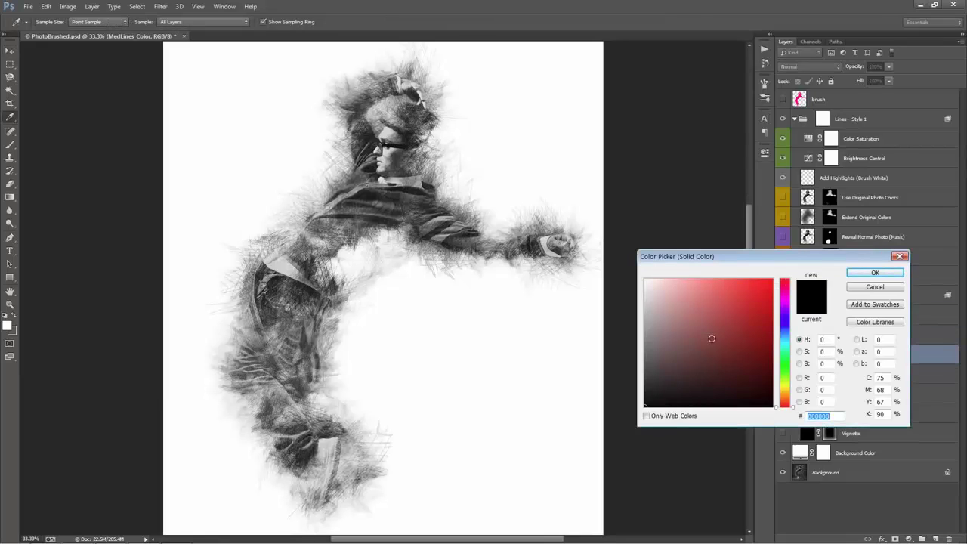
click(772, 279)
mouse_move(786, 302)
mouse_down()
mouse_move(782, 364)
mouse_move(782, 336)
mouse_up()
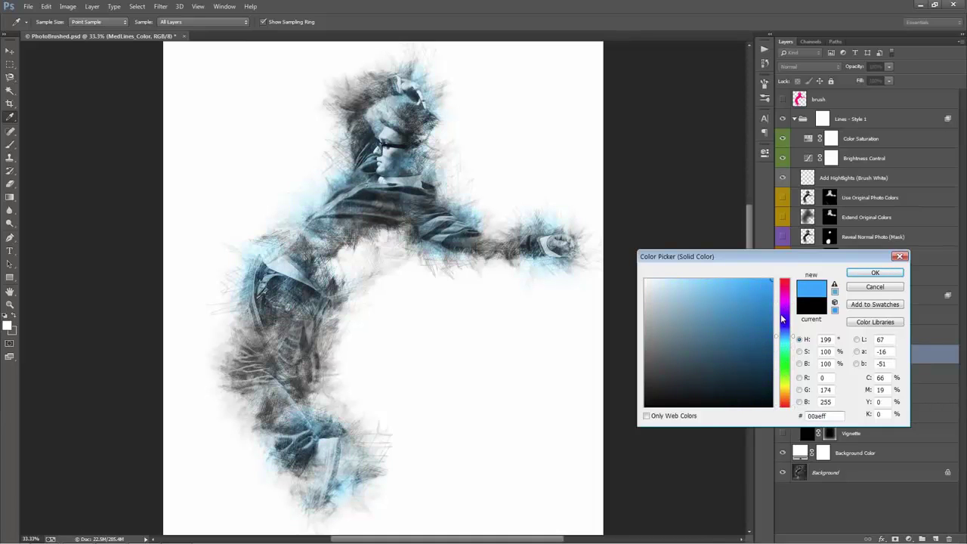
click(870, 288)
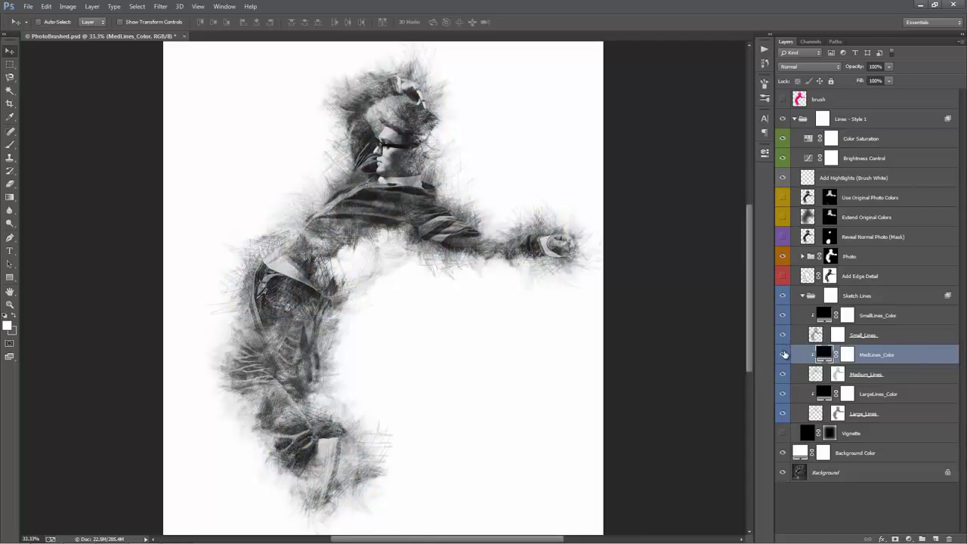
Hide MedLines_Color, Medium_Lines, LargeLines_Color and Large_Lines, and select the Small_Lines layer.
drag(784, 354, 785, 414)
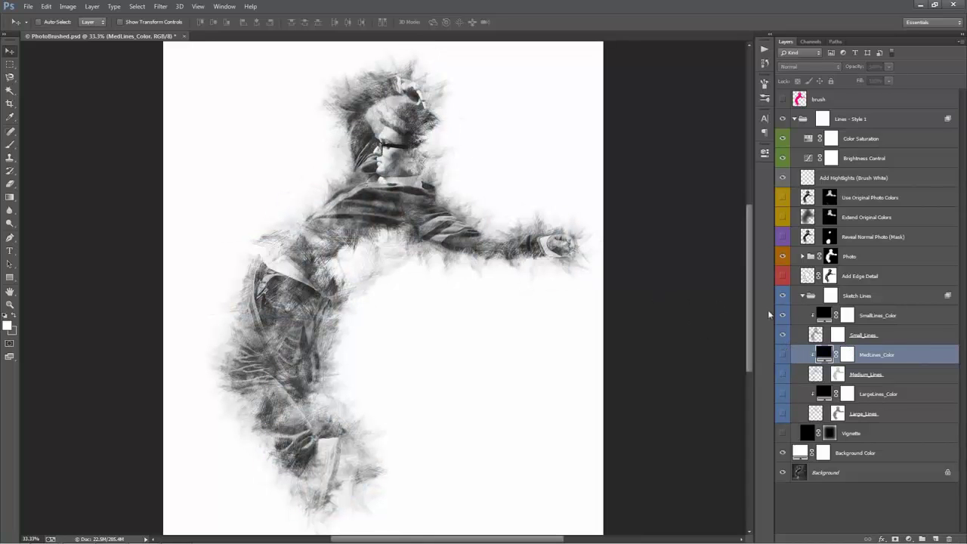
click(879, 332)
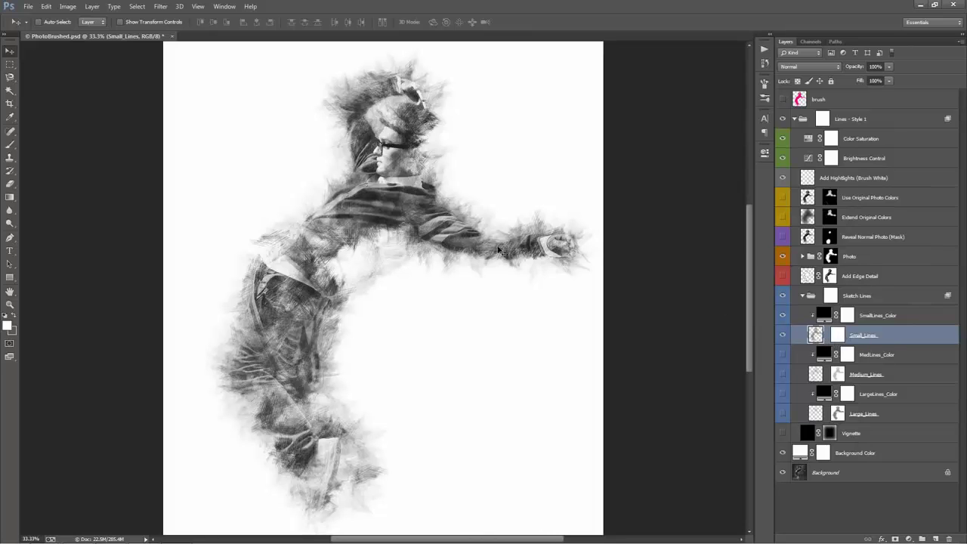
Show the brush layer briefly to check the painted area and hide it again.
mouse_move(486, 244)
mouse_down()
mouse_move(496, 209)
mouse_move(468, 226)
mouse_move(492, 230)
mouse_up()
click(782, 99)
click(782, 100)
Turn the Medium_Lines layer on, comparing the sketch with and without it.
click(784, 376)
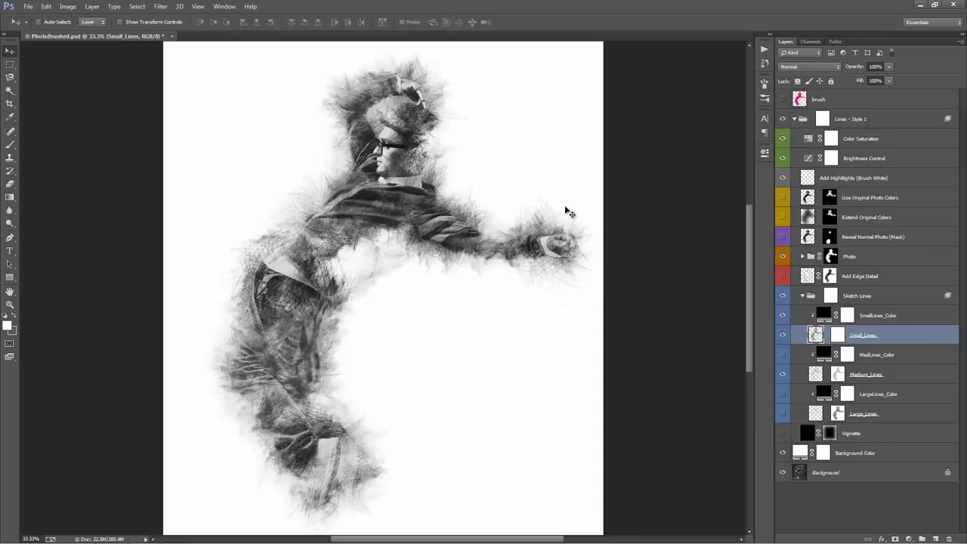
click(783, 374)
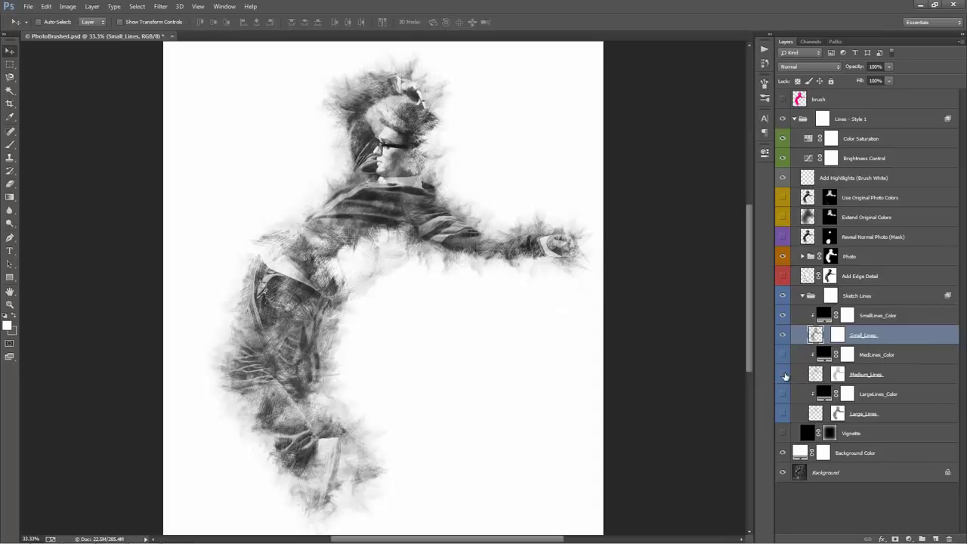
click(783, 375)
click(783, 375)
click(784, 374)
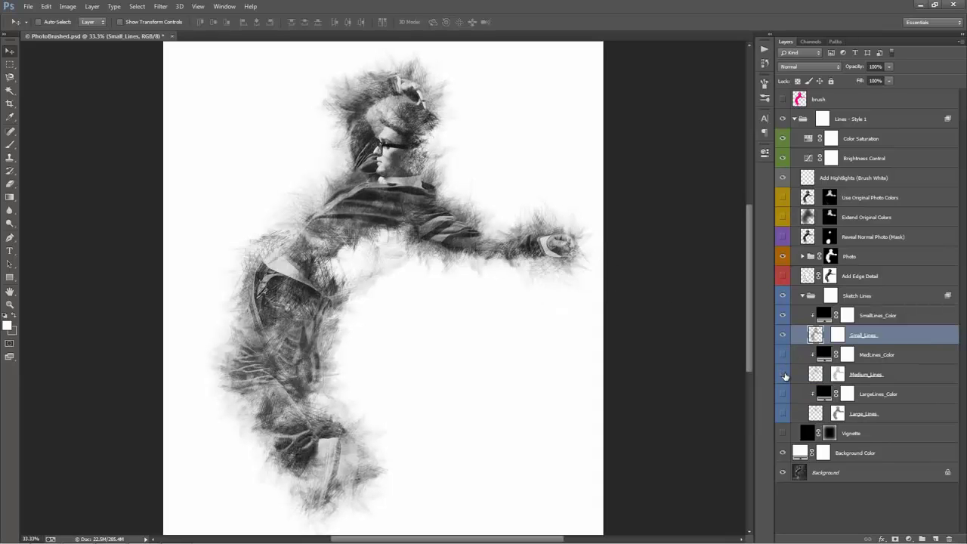
click(783, 375)
click(783, 375)
click(784, 375)
click(783, 374)
Select the Large_Lines layer and turn it on, comparing the sketch with and without the large strokes.
click(793, 415)
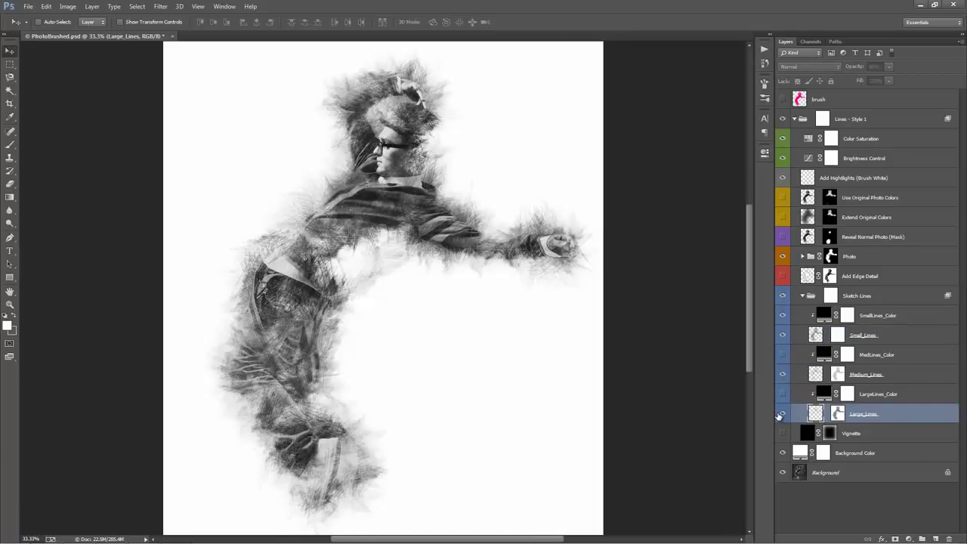
click(782, 414)
click(782, 414)
click(782, 414)
click(782, 414)
click(782, 414)
click(782, 413)
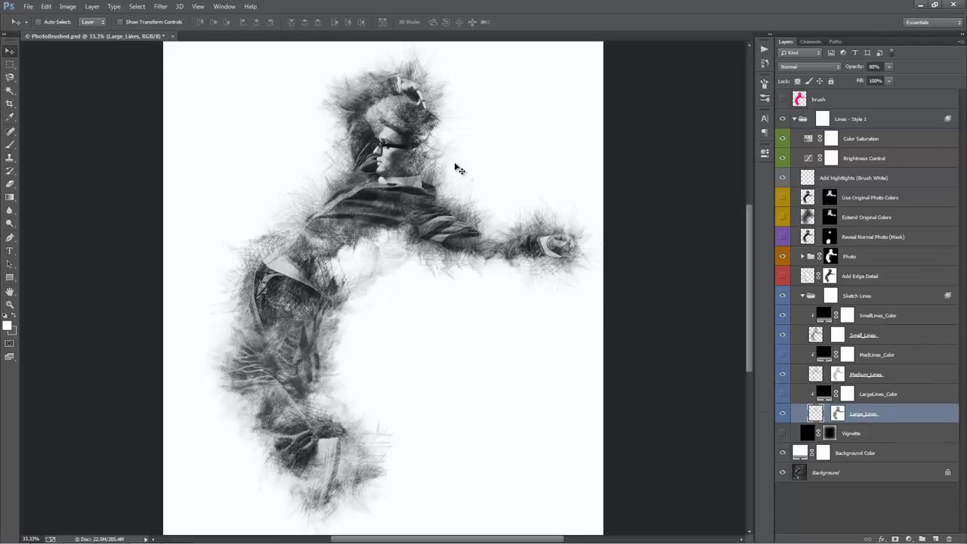
click(782, 414)
click(782, 414)
click(782, 414)
click(781, 414)
click(782, 414)
click(782, 414)
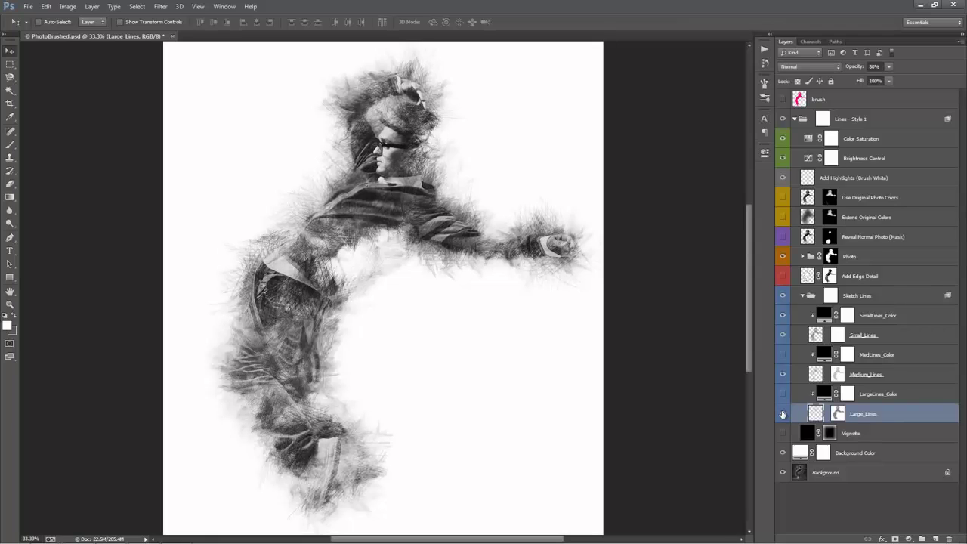
Select the Small_Lines, Medium_Lines and Large_Lines layers in turn to compare their strokes around the figure.
click(869, 343)
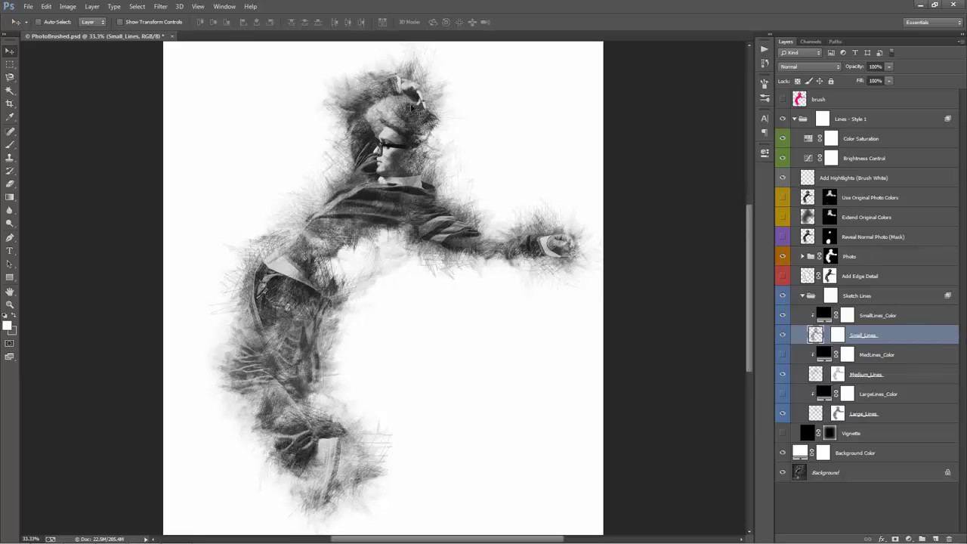
click(883, 375)
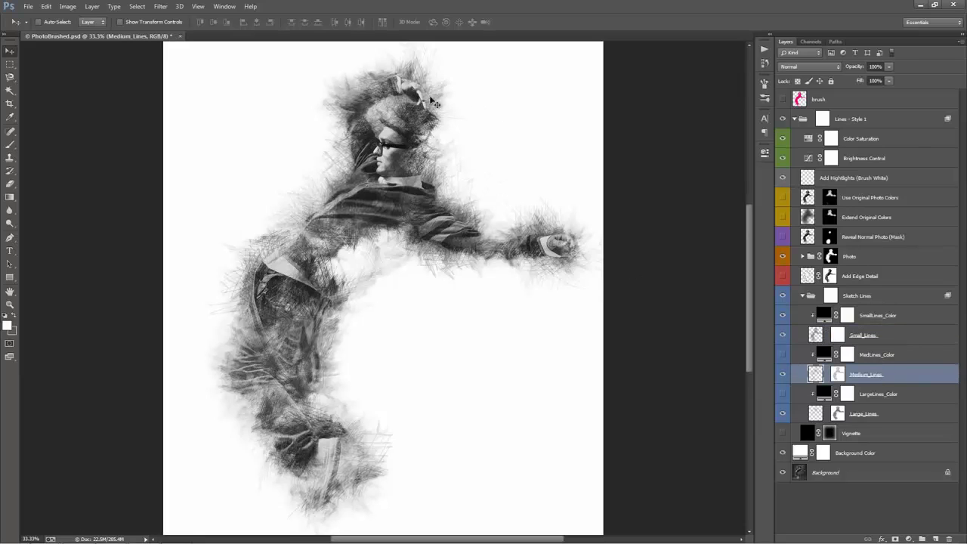
click(901, 411)
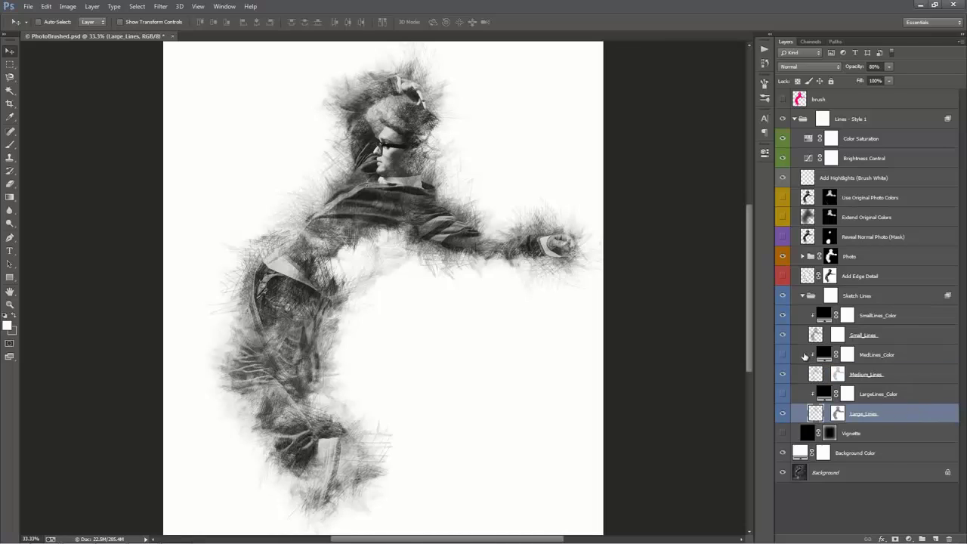
Turn the MedLines_Color and LargeLines_Color fill layers back on and select SmallLines_Color.
click(782, 394)
click(839, 316)
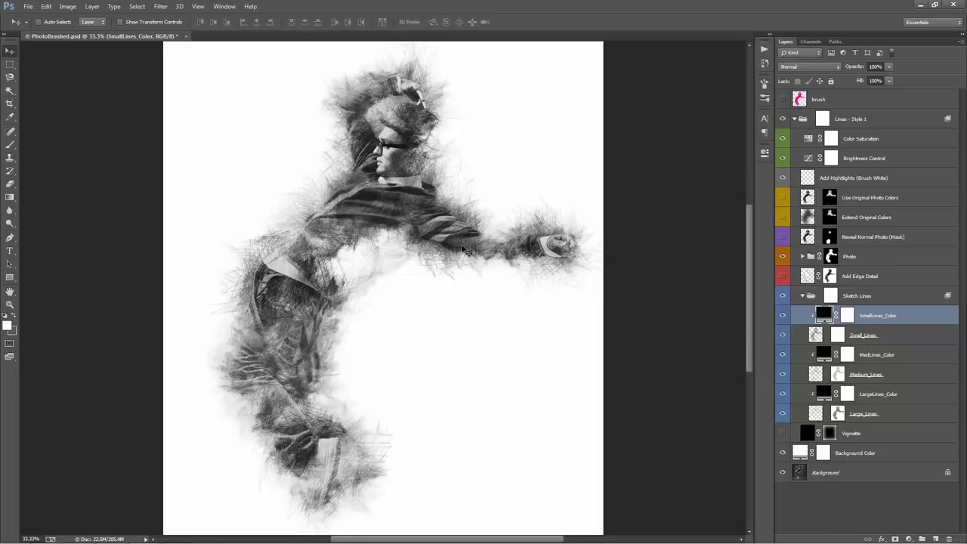
scroll(416, 236, down, 1)
scroll(416, 236, up, 1)
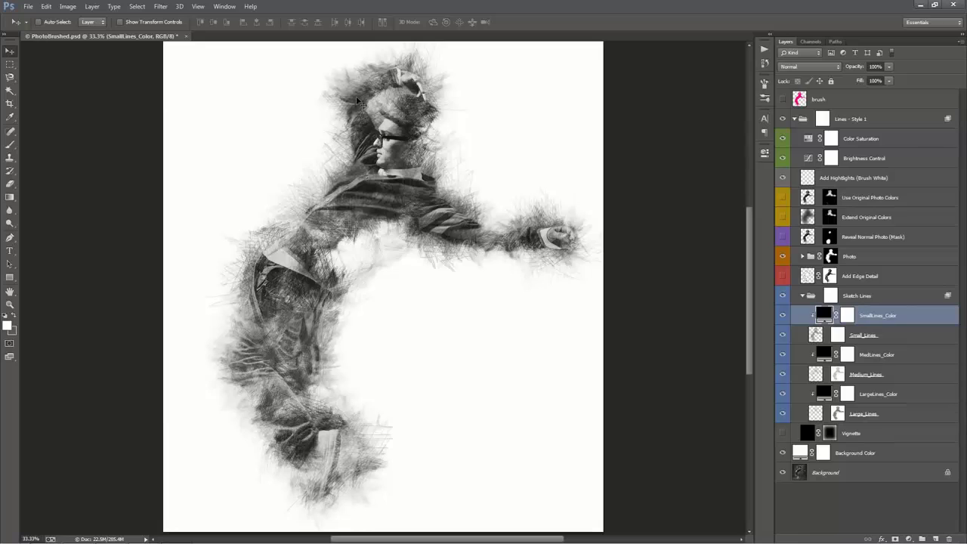
Try duplicating Medium_Lines together with its MedLines_Color layer to strengthen the strokes, and undo the duplication.
click(884, 374)
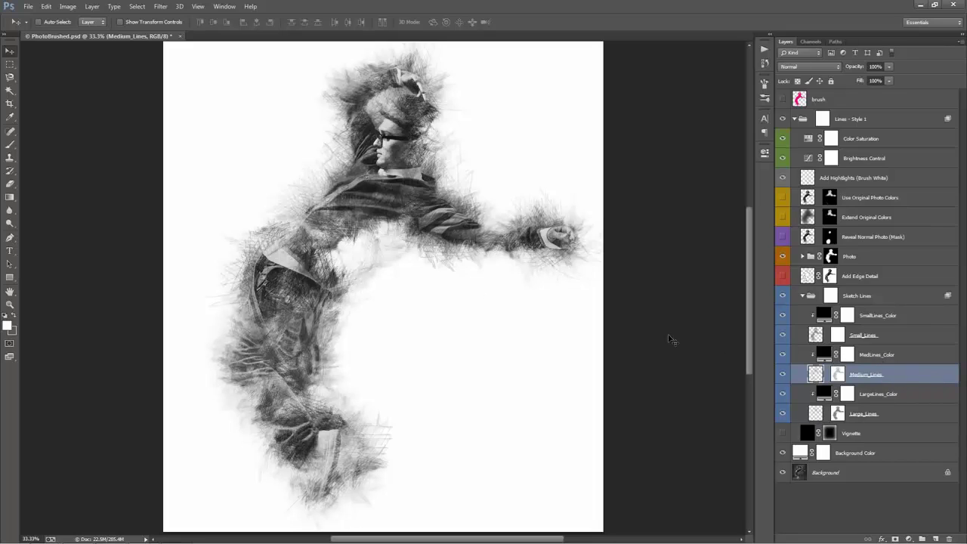
click(893, 356)
click(894, 370)
shift+click(895, 361)
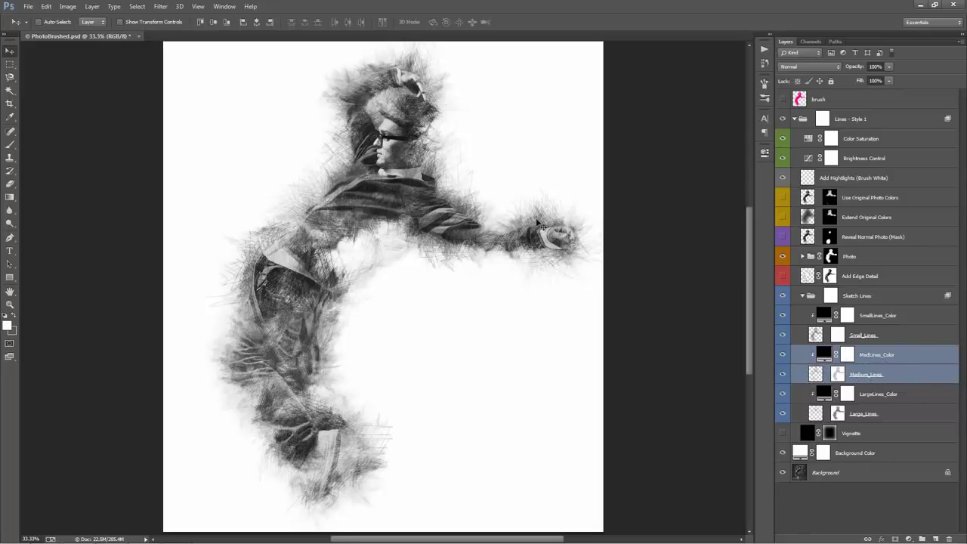
key(ctrl+j)
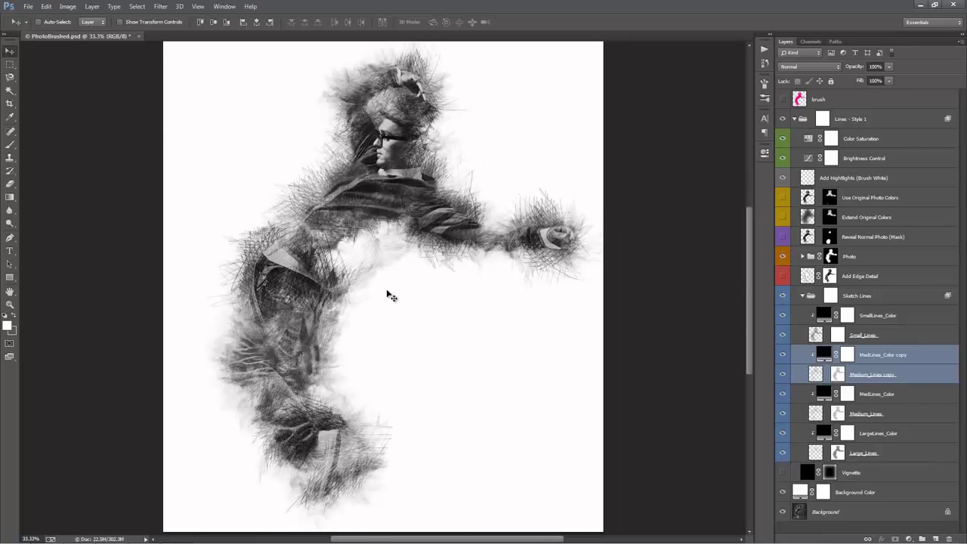
key(ctrl+z)
Try stacking four duplicates of Large_Lines with its LargeLines_Color layer, and undo all the duplications.
click(896, 396)
shift+click(888, 413)
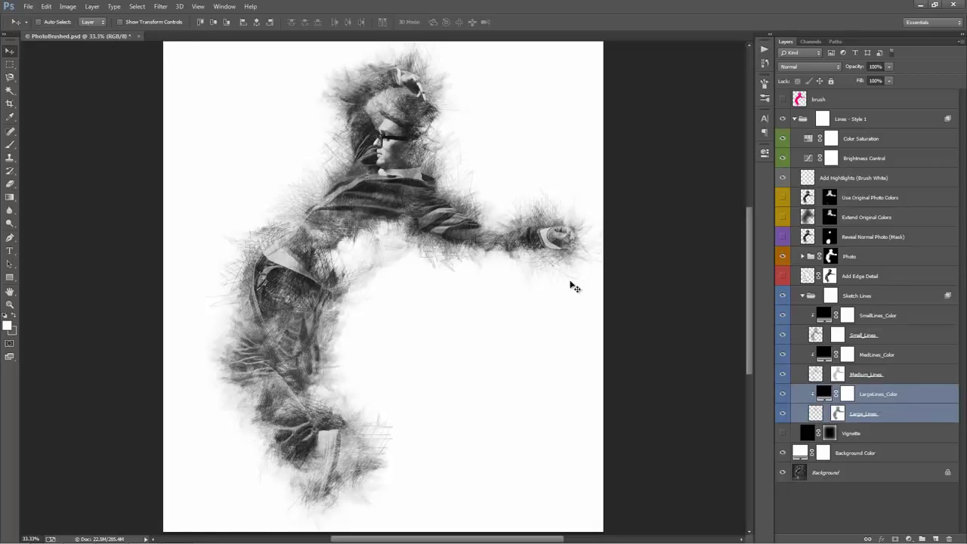
key(ctrl+j)
key(ctrl+j)
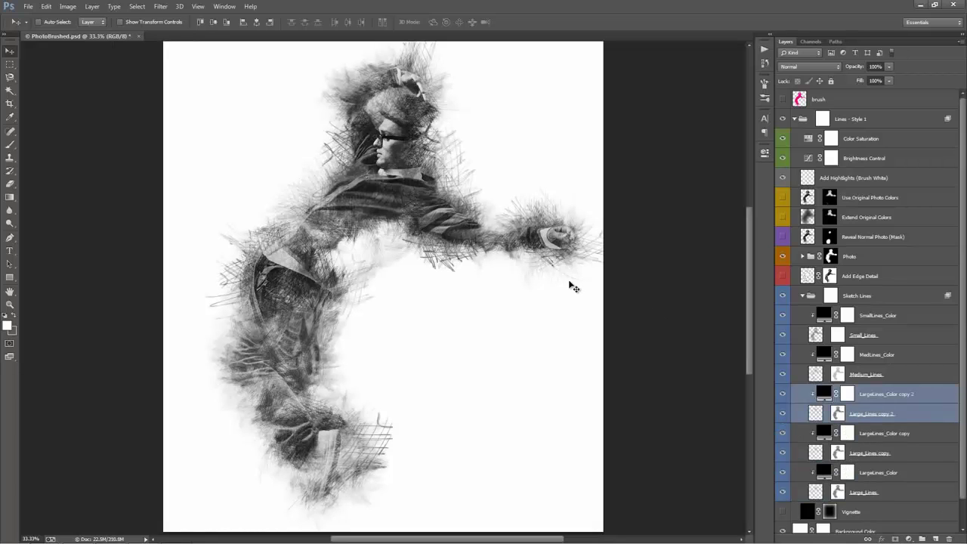
key(ctrl+j)
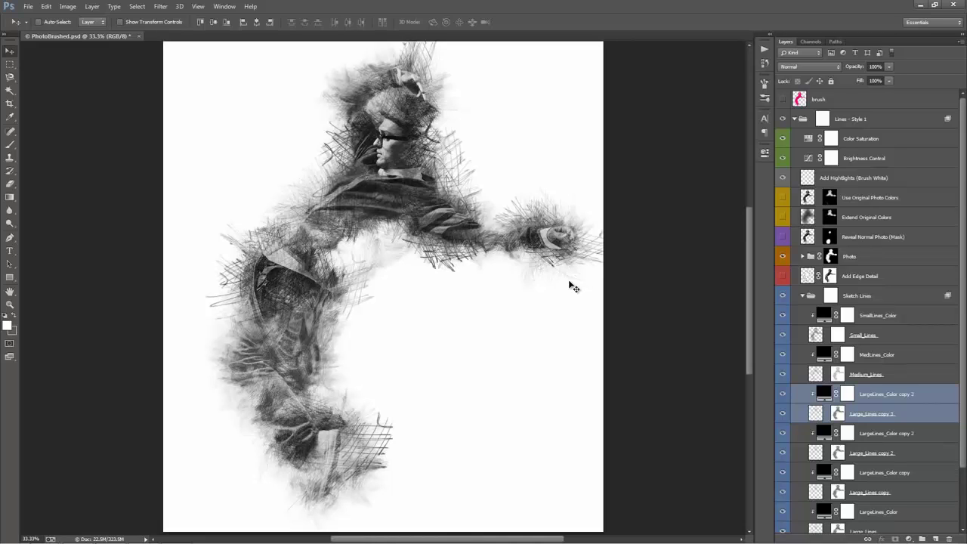
key(ctrl+j)
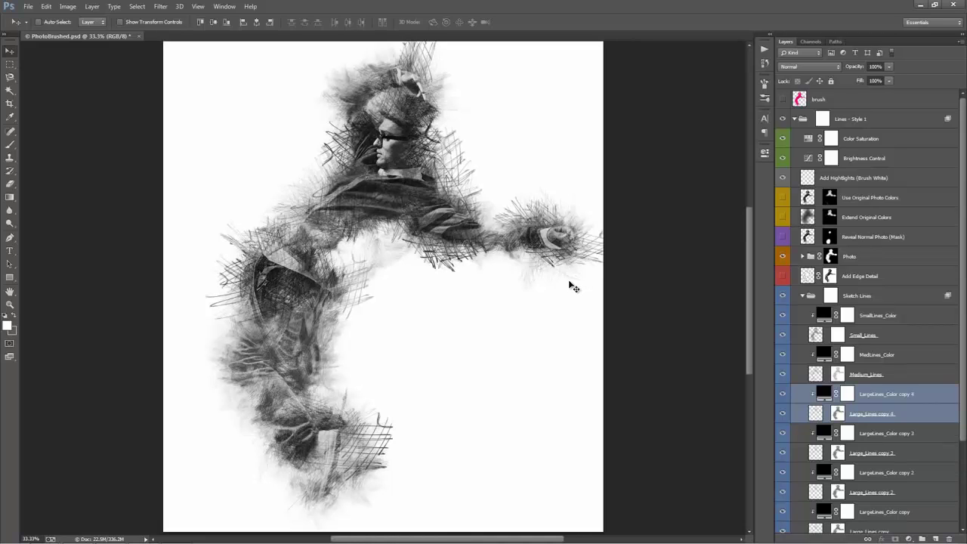
key(ctrl+z)
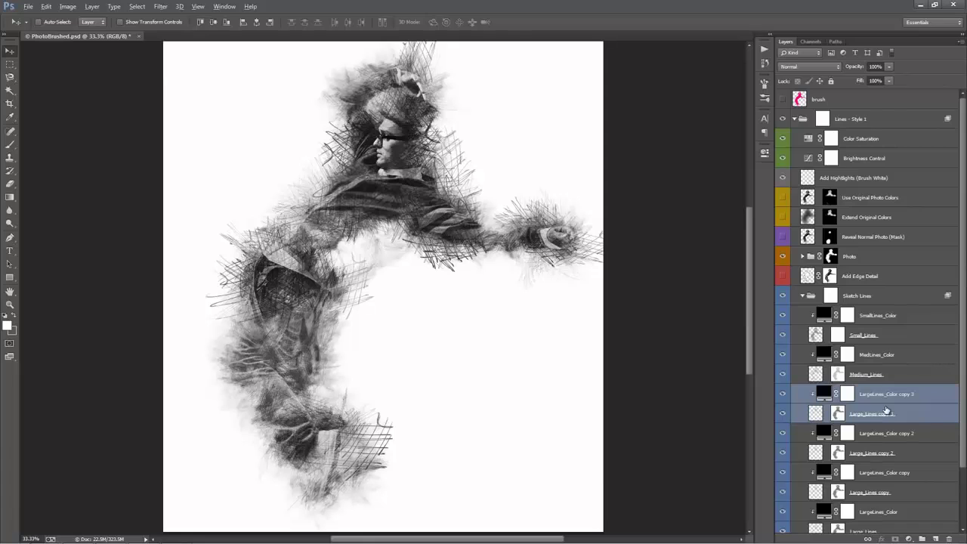
key(ctrl+alt+z)
key(ctrl+alt+z)
key(ctrl+alt+z)
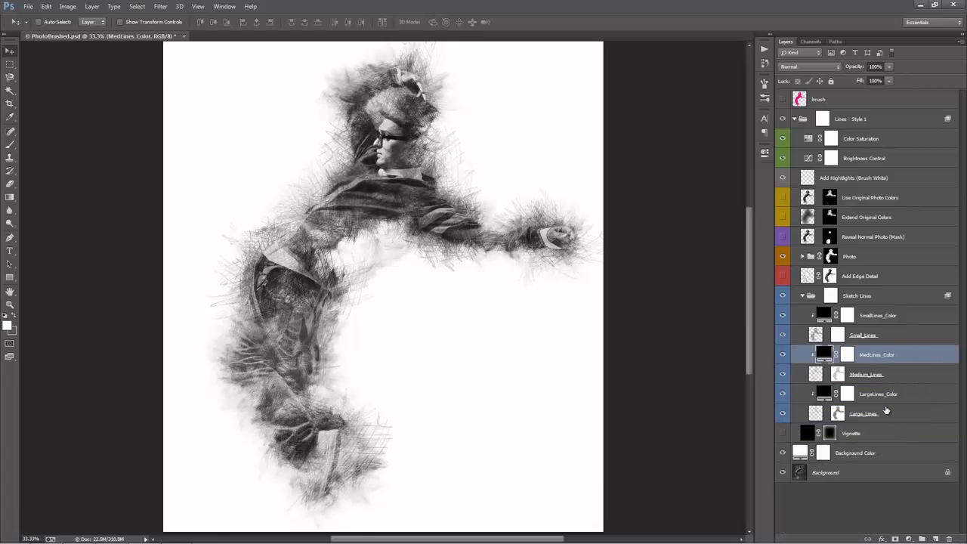
key(ctrl+alt+z)
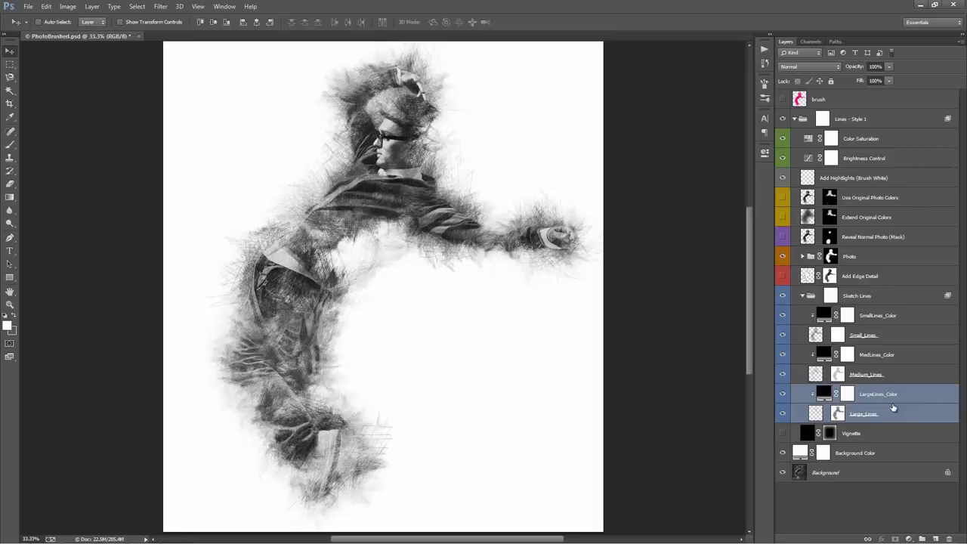
Try pure red (ff0000) as the MedLines_Color fill and cancel the color change.
click(890, 414)
click(886, 397)
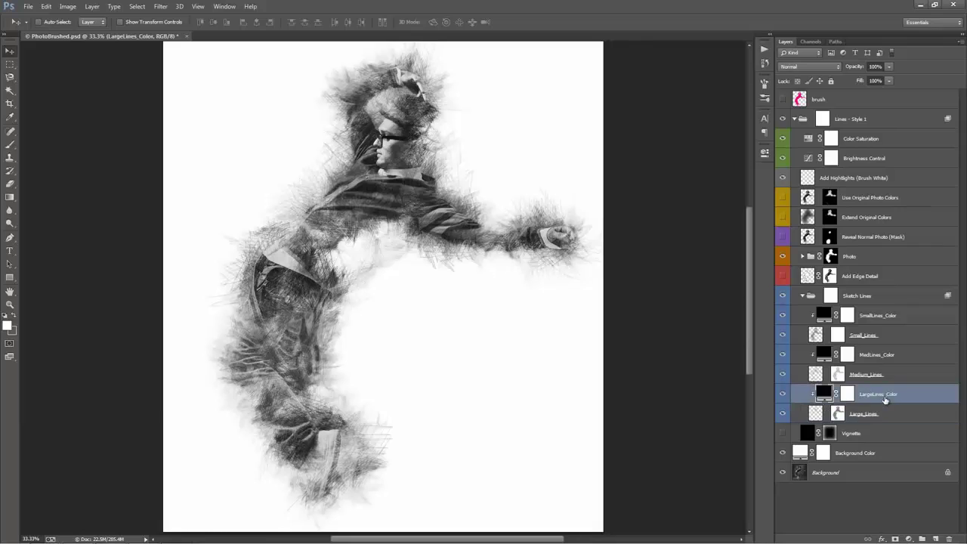
double_click(826, 354)
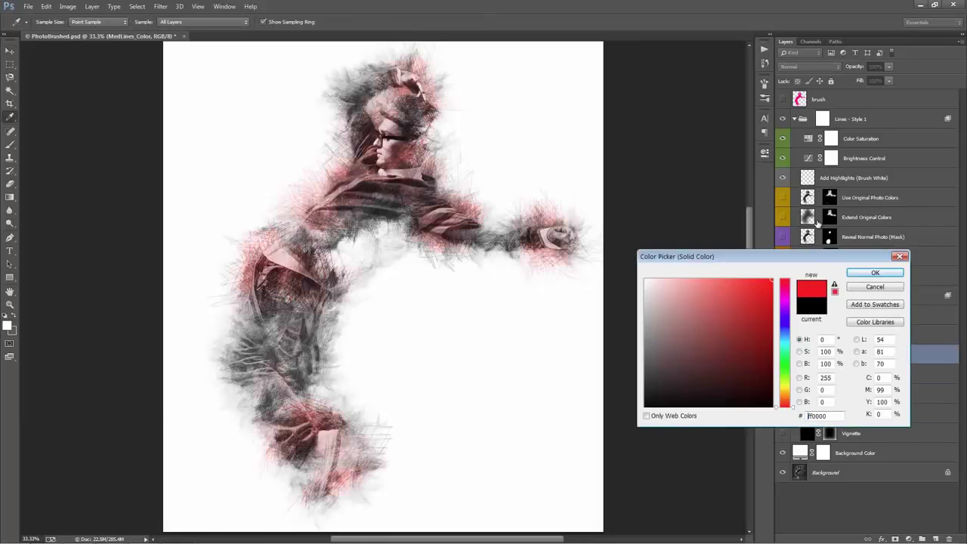
click(875, 287)
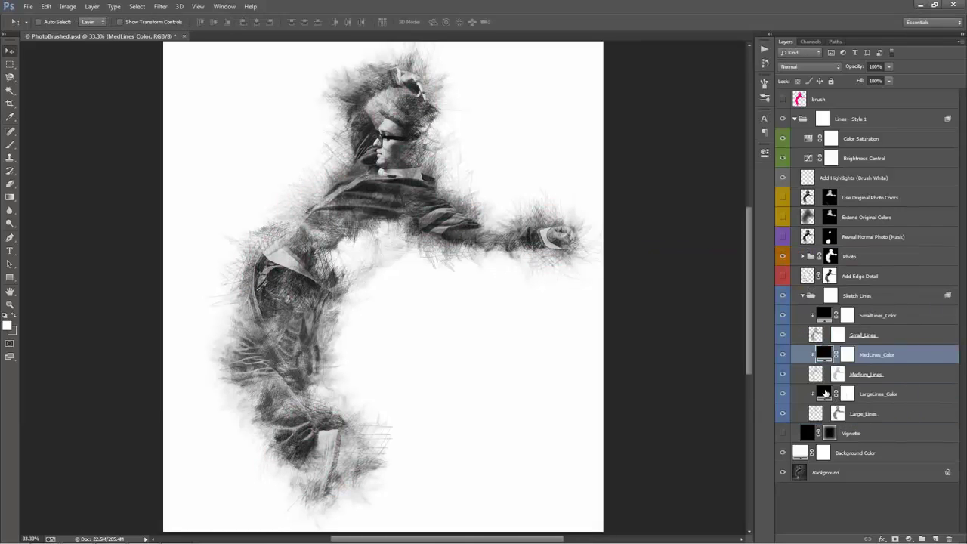
Set the LargeLines_Color fill to blue (005aff) and duplicate it together with the Large_Lines layer.
double_click(827, 394)
text(005aff)
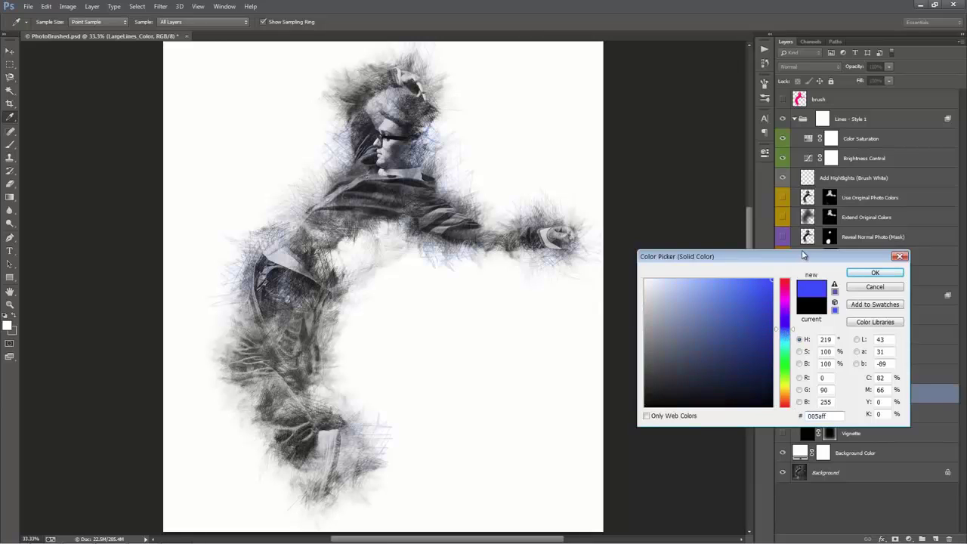
click(874, 272)
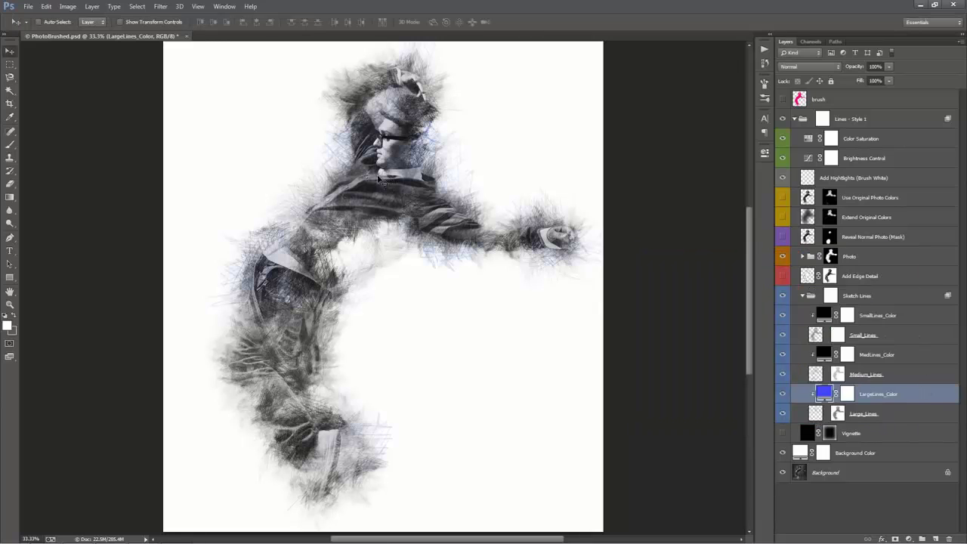
shift+click(874, 417)
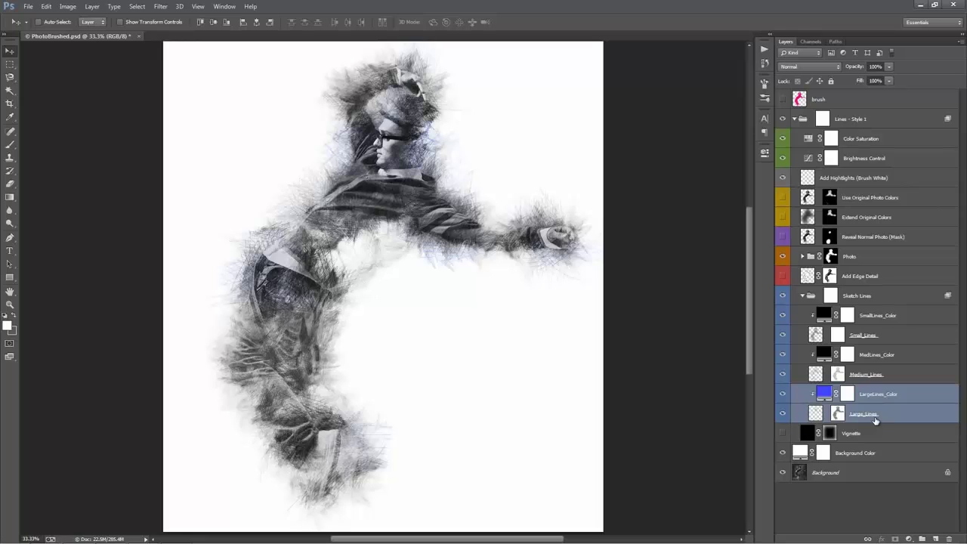
key(ctrl+j)
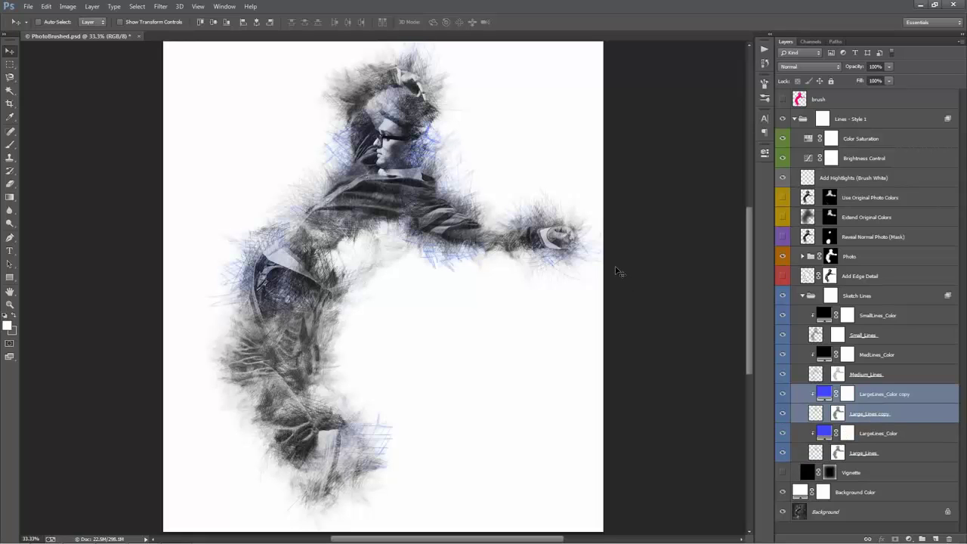
Set the MedLines_Color fill to a bright orange (ff5908).
double_click(825, 355)
mouse_move(759, 286)
mouse_down()
mouse_move(772, 277)
mouse_move(766, 295)
mouse_up()
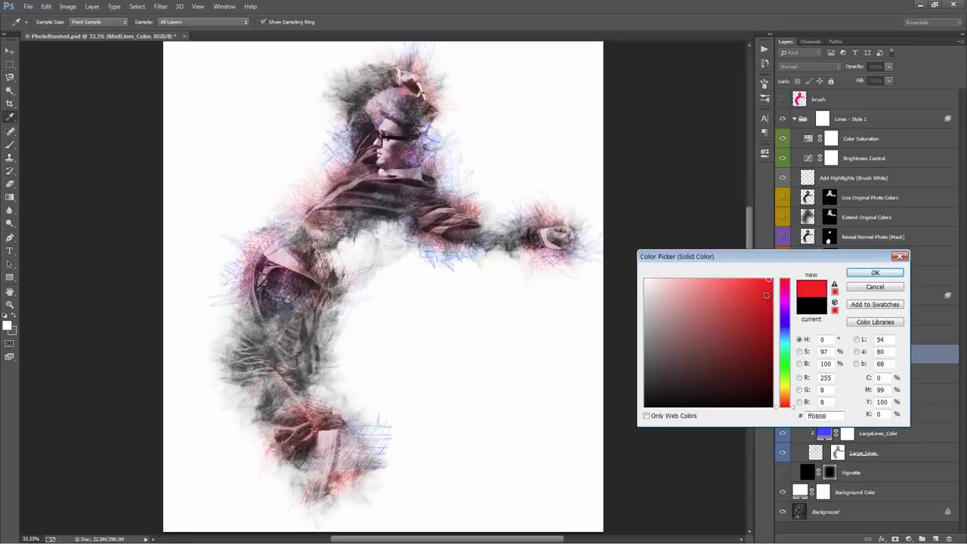
drag(777, 390, 779, 400)
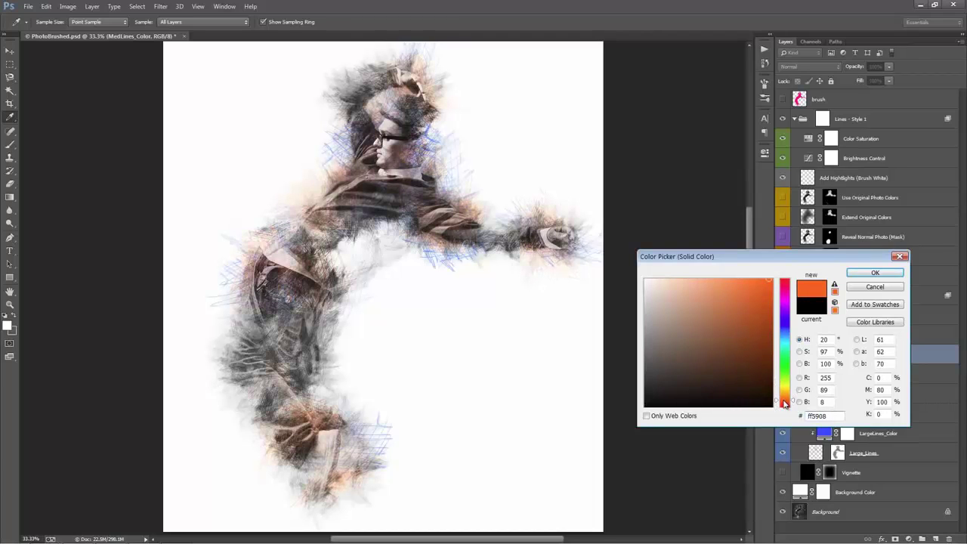
click(875, 273)
Set the SmallLines_Color fill to a dark brown (48260b).
double_click(825, 316)
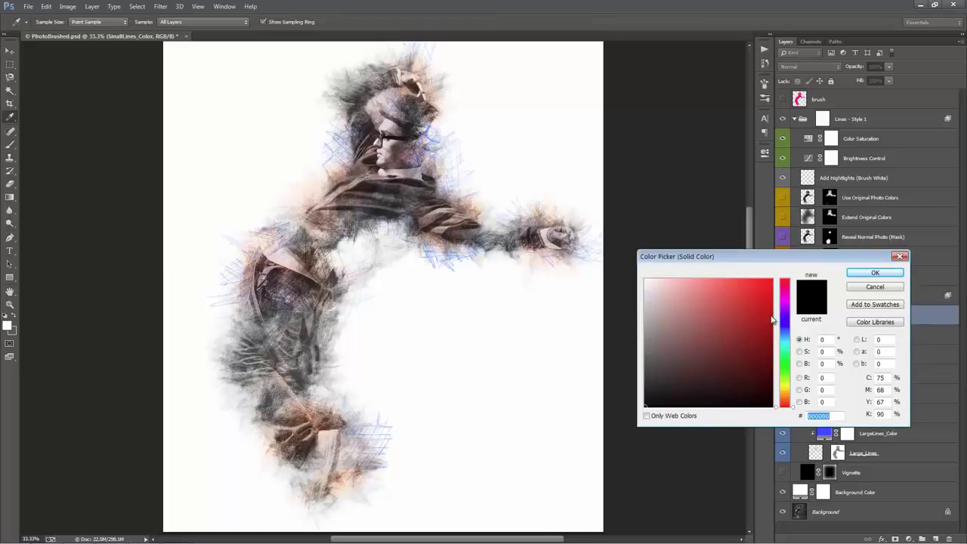
click(759, 340)
click(753, 371)
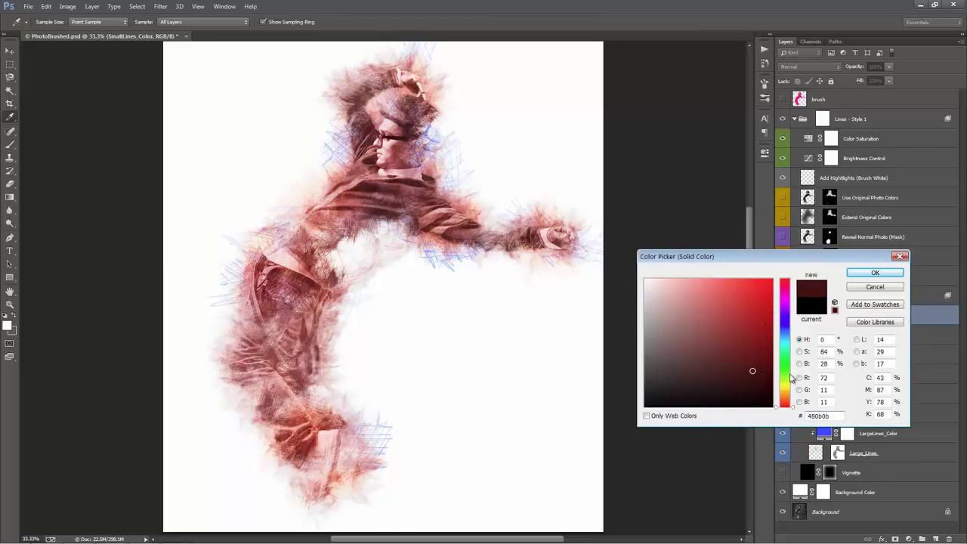
click(784, 384)
drag(784, 384, 783, 401)
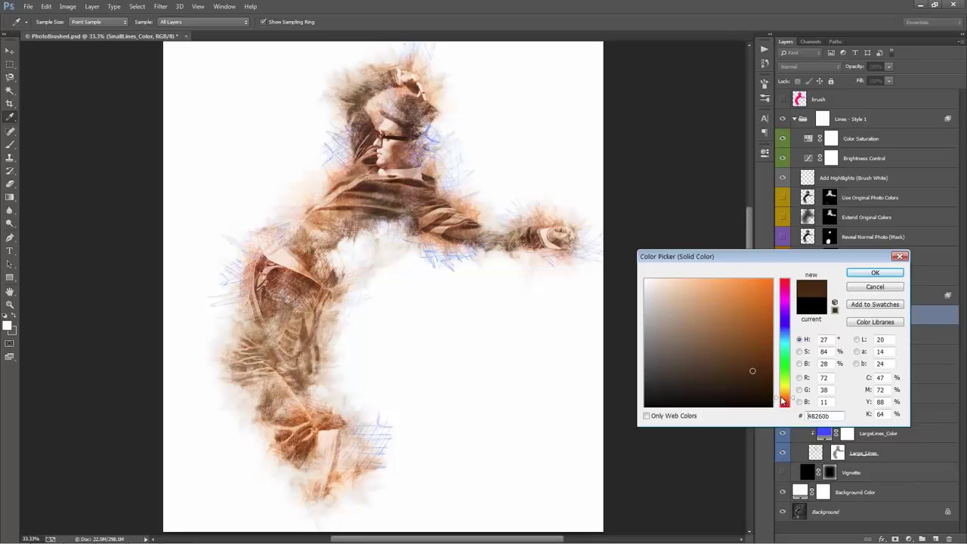
click(874, 272)
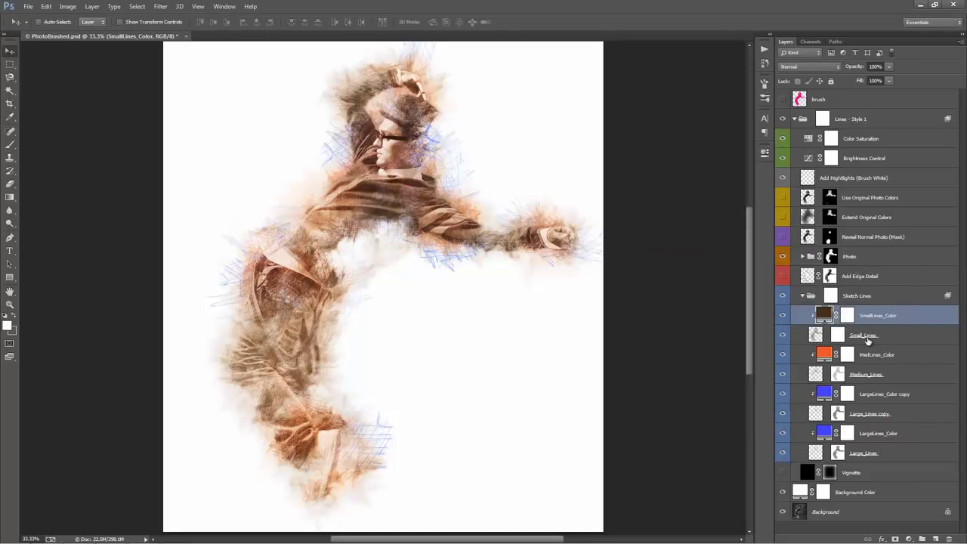
Try magenta, purple and dark blue (2e427c) as the SmallLines_Color fill and cancel the color change.
click(867, 342)
click(866, 317)
double_click(822, 316)
click(748, 303)
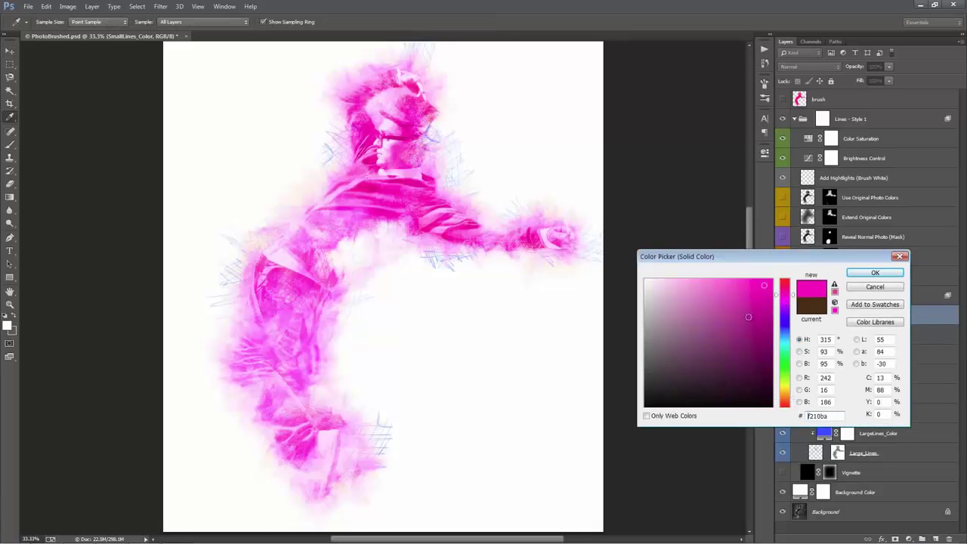
click(784, 295)
drag(744, 331, 725, 345)
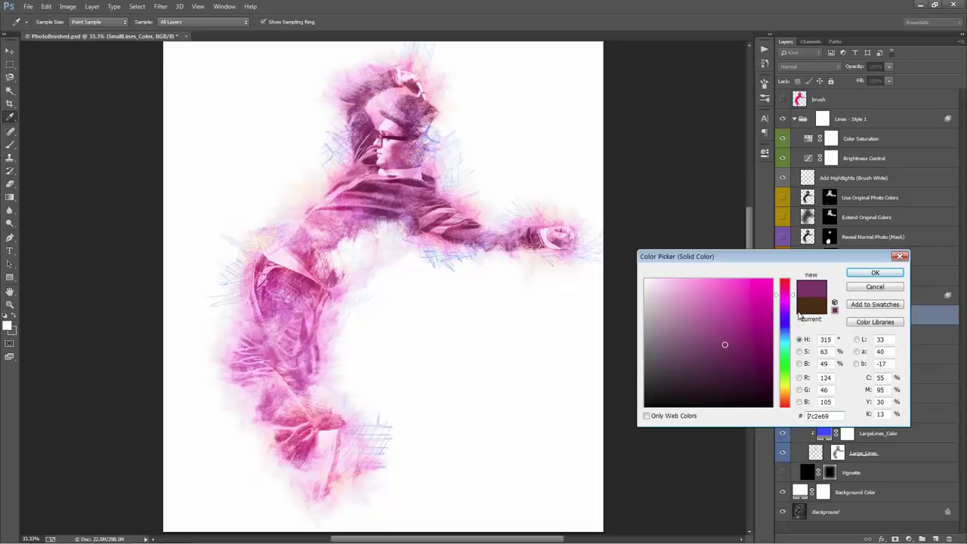
mouse_move(782, 336)
mouse_down()
mouse_move(789, 378)
mouse_move(788, 327)
mouse_up()
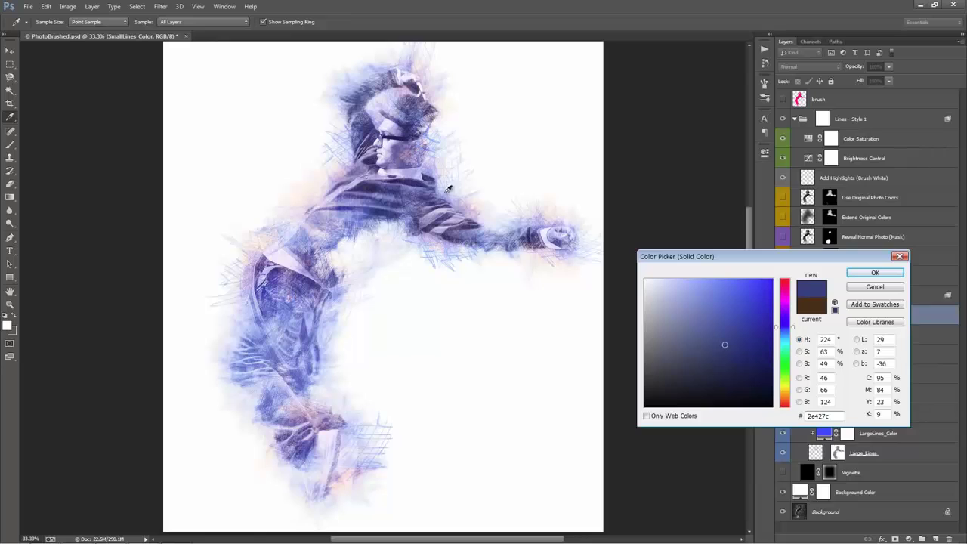
click(875, 287)
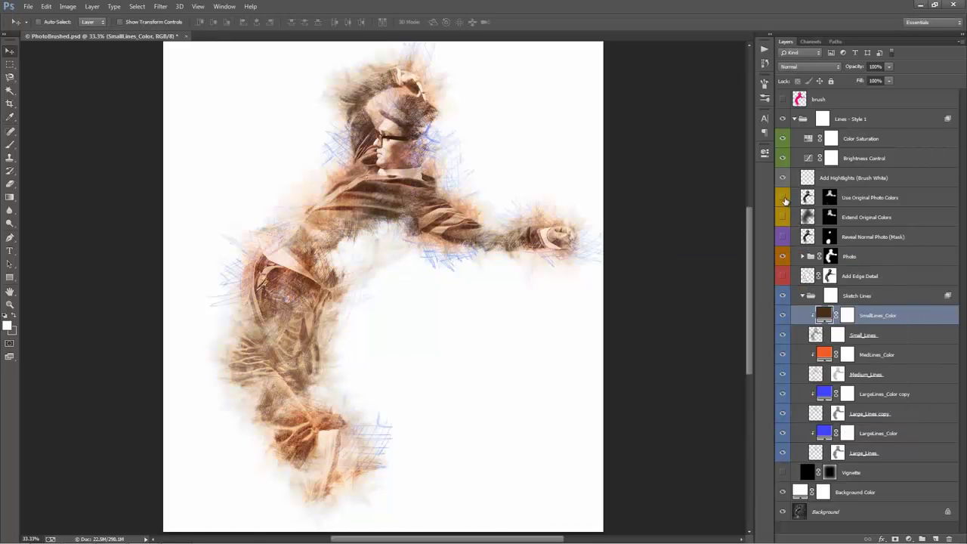
Show the Use Original Photo Colors and Extend Original Colors layers and disable both layers' masks.
click(873, 198)
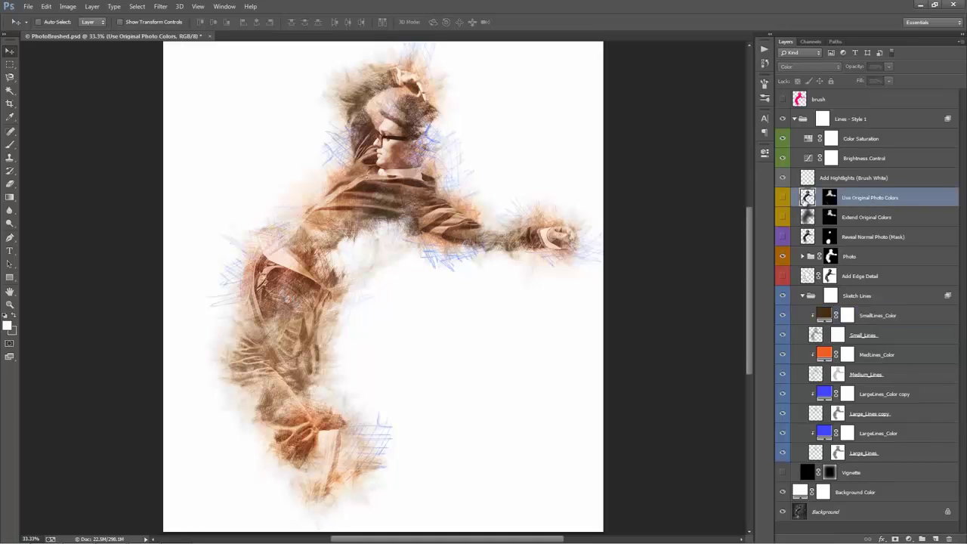
click(784, 217)
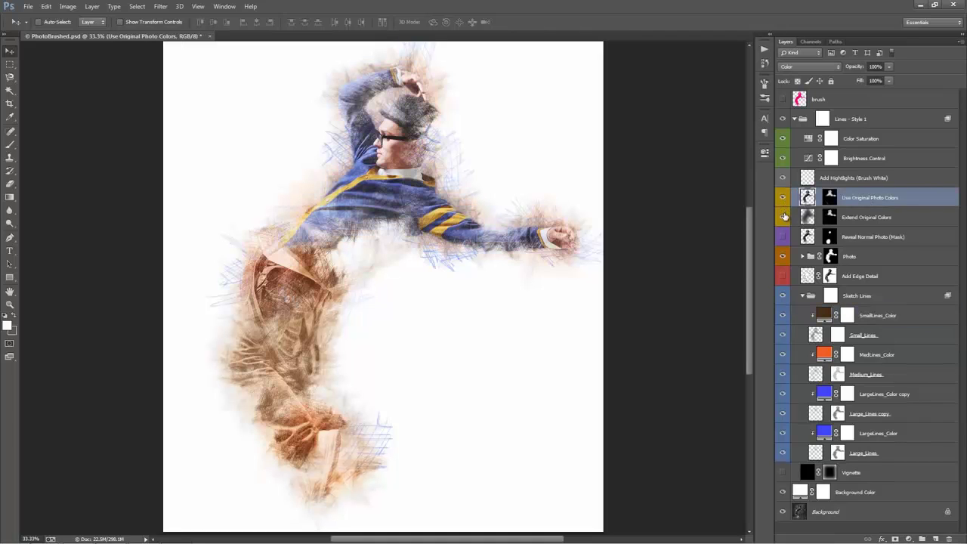
shift+click(831, 199)
shift+click(831, 197)
shift+click(831, 196)
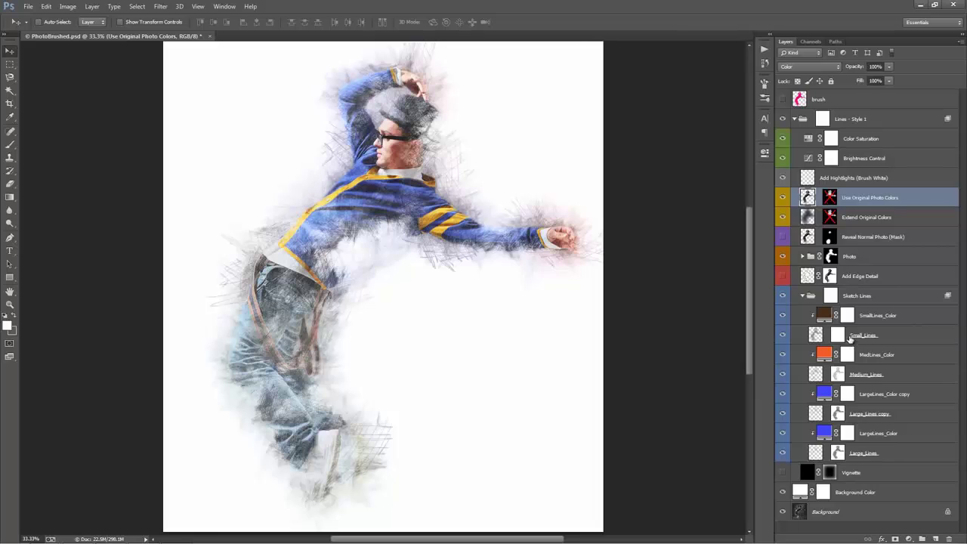
shift+click(866, 217)
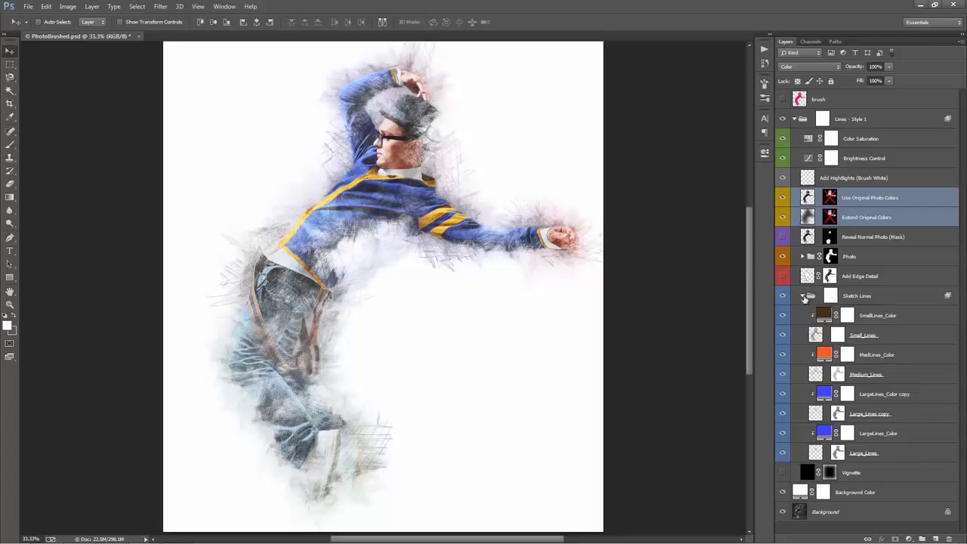
click(803, 295)
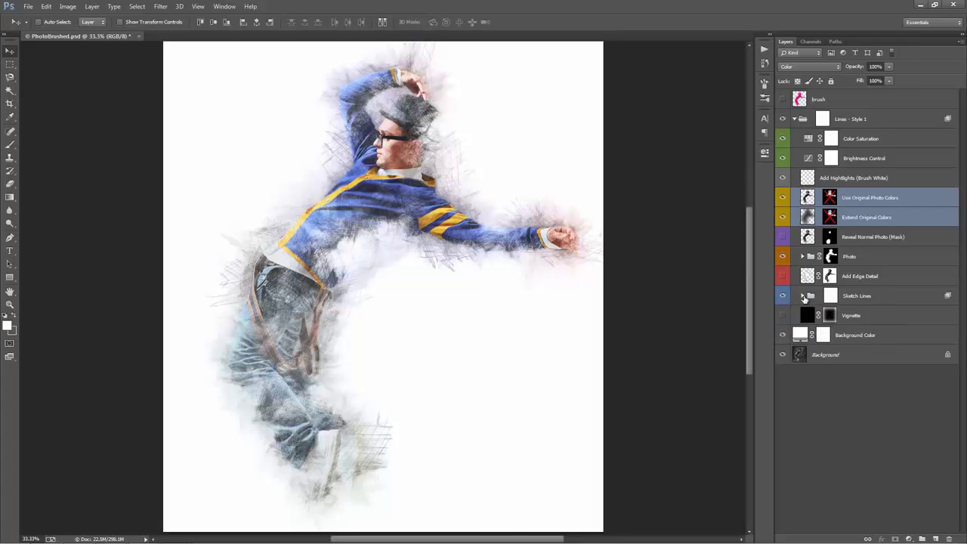
click(803, 295)
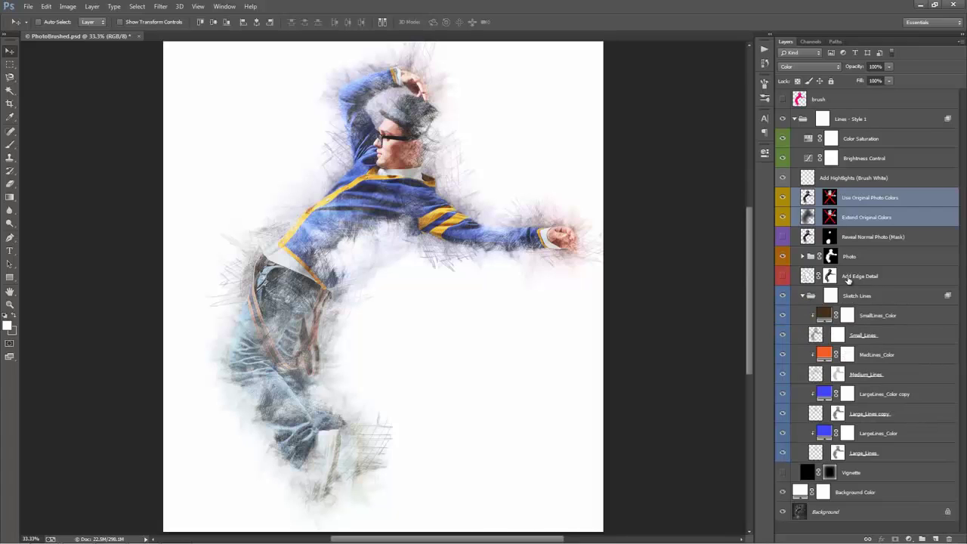
Hide both original color layers and all four color fills in the Sketch Lines group, and collapse the group.
click(783, 198)
click(782, 218)
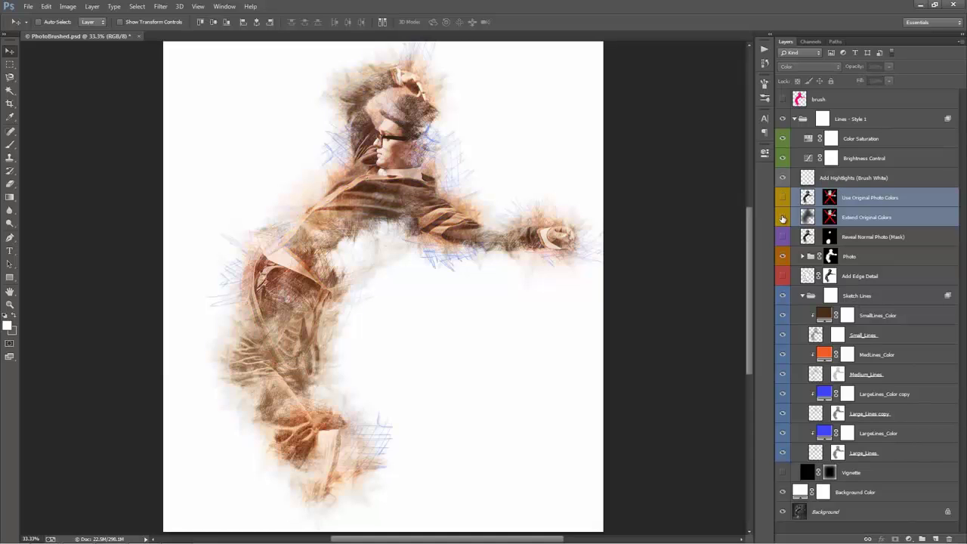
click(782, 315)
click(783, 354)
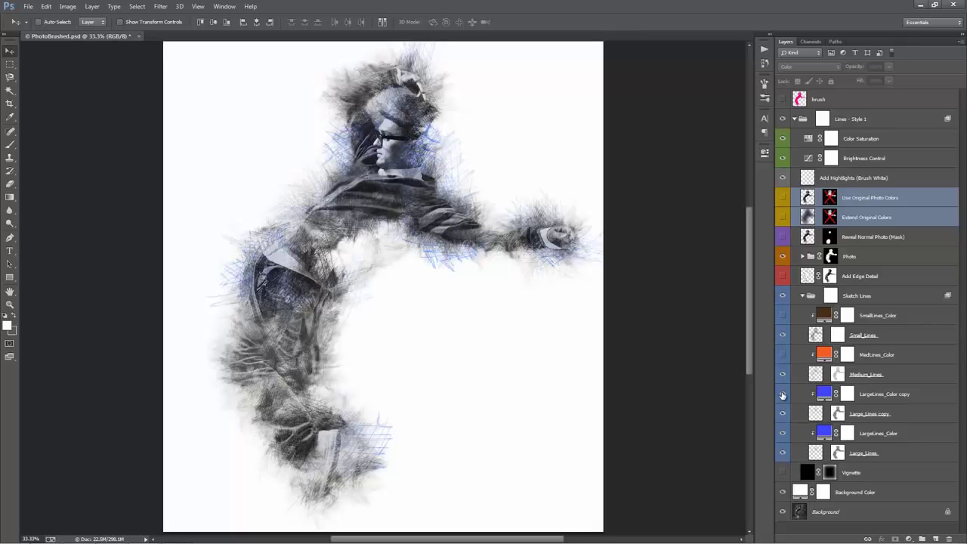
click(782, 394)
click(783, 434)
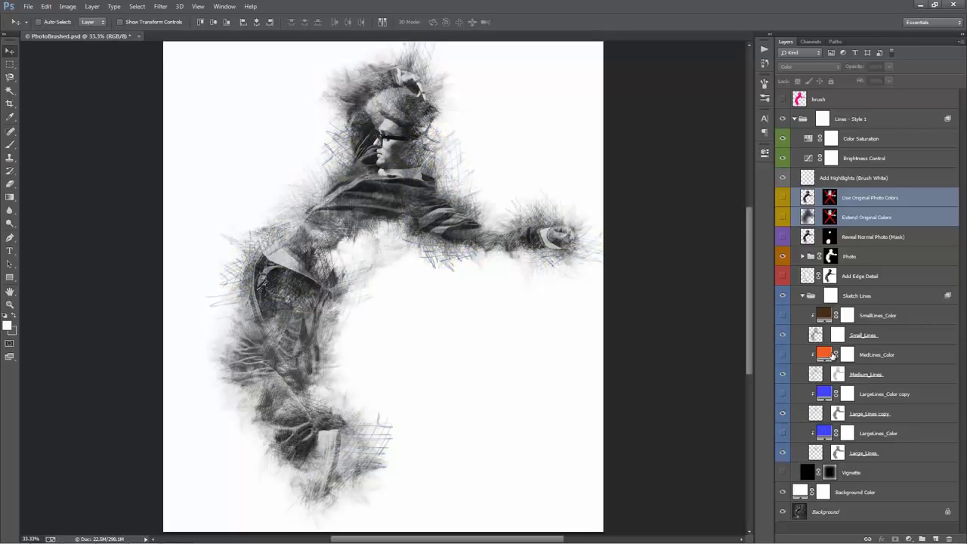
click(802, 296)
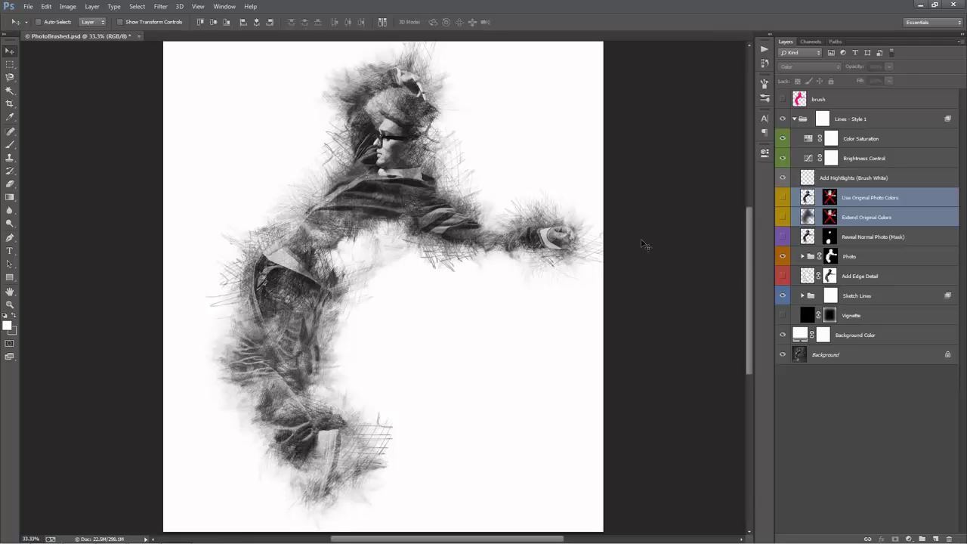
Duplicate the Sketch Lines group and expand the copy.
click(879, 299)
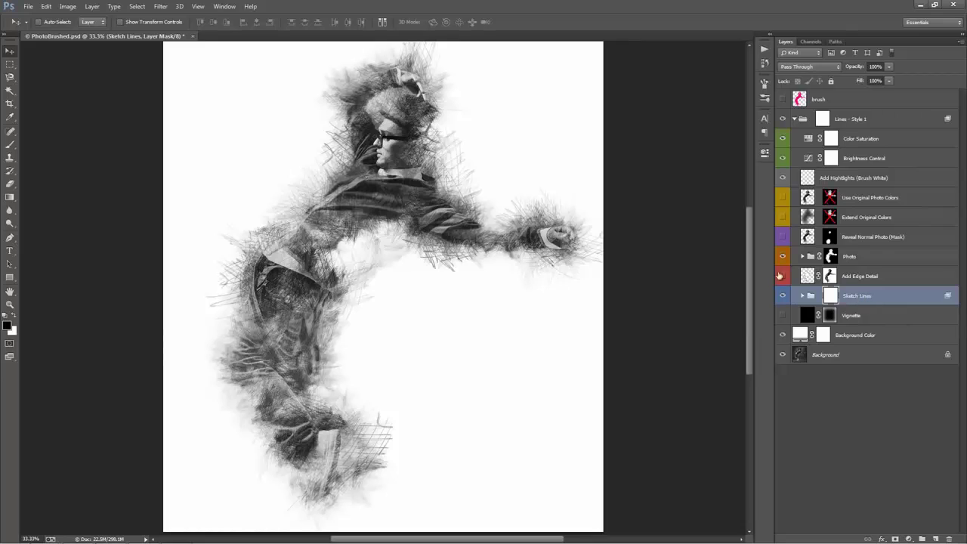
key(ctrl+j)
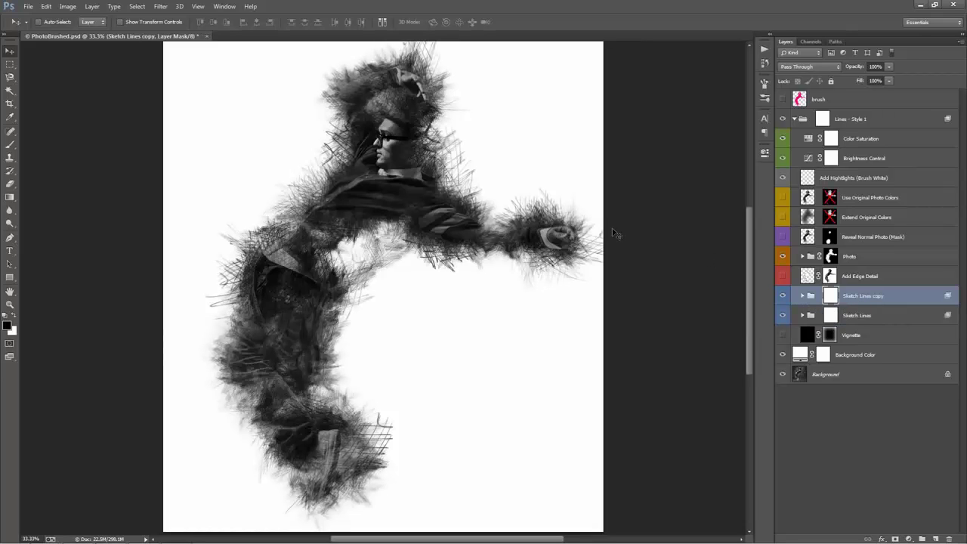
click(802, 295)
scroll(831, 312, down, 1)
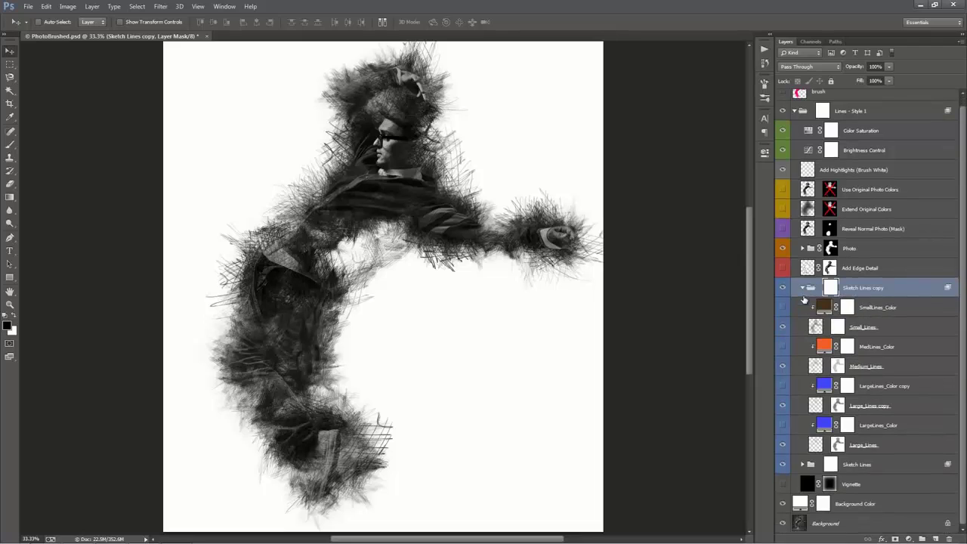
Move the Medium_Lines and Large_Lines copy layers in the Sketch Lines copy to spread strokes around the figure, and collapse the group.
click(876, 333)
click(865, 365)
drag(544, 246, 581, 189)
click(877, 408)
drag(512, 272, 473, 293)
click(865, 445)
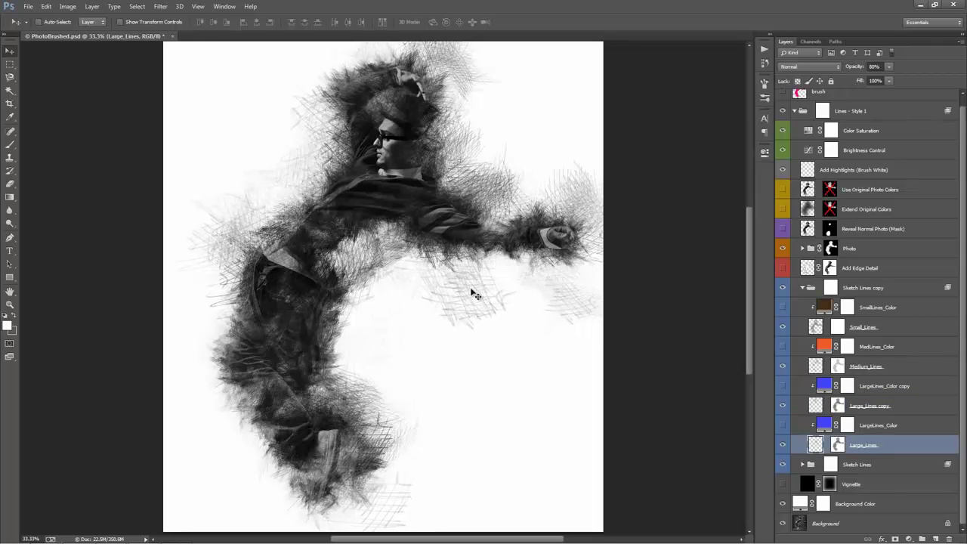
click(802, 288)
Merge the Sketch Lines copy group into one layer, try shifting it on the canvas, and delete it.
click(852, 299)
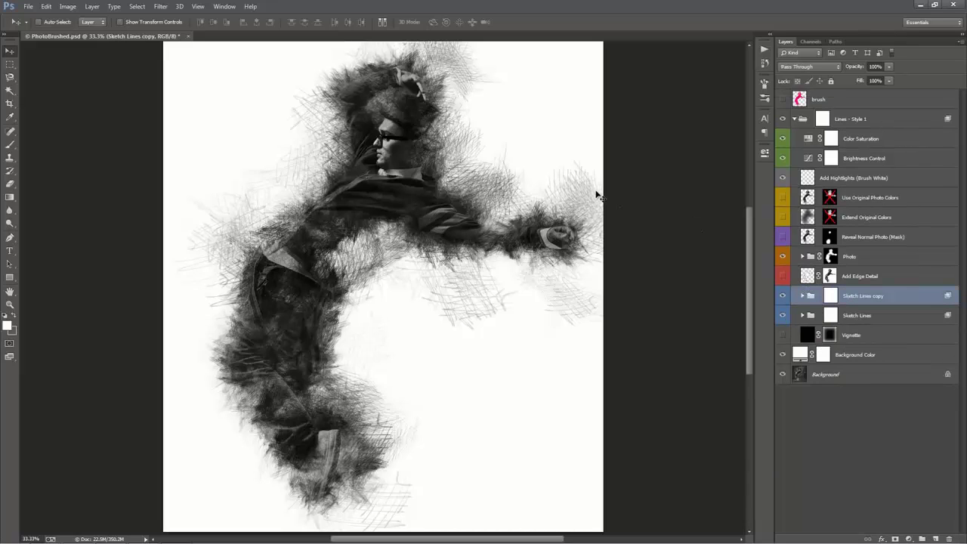
key(ctrl+e)
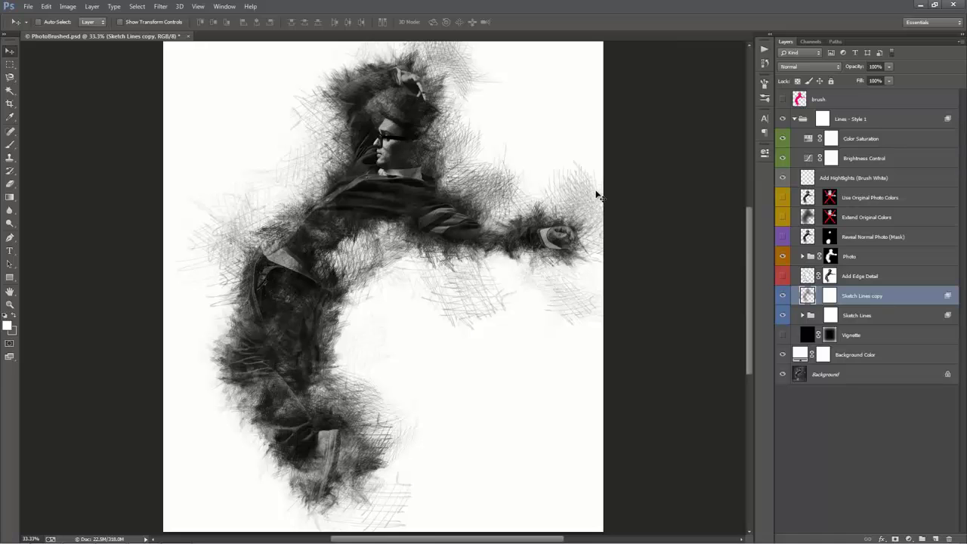
mouse_move(596, 196)
mouse_down()
mouse_move(402, 184)
mouse_move(513, 225)
mouse_move(436, 126)
mouse_move(389, 163)
mouse_move(540, 208)
mouse_move(612, 213)
mouse_move(417, 224)
mouse_move(484, 226)
mouse_up()
key(Delete)
click(870, 298)
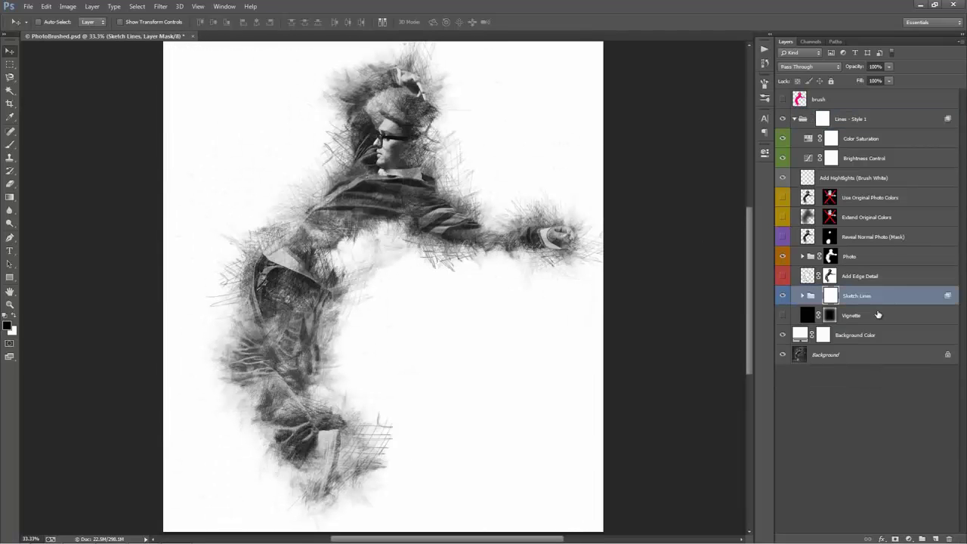
Preview the Vignette layer by toggling its visibility, and leave it hidden.
click(868, 314)
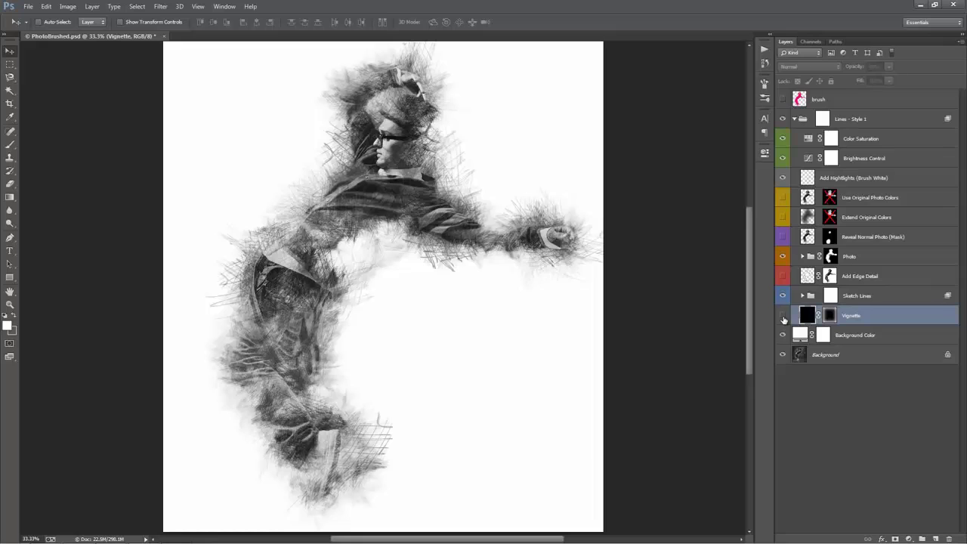
click(783, 315)
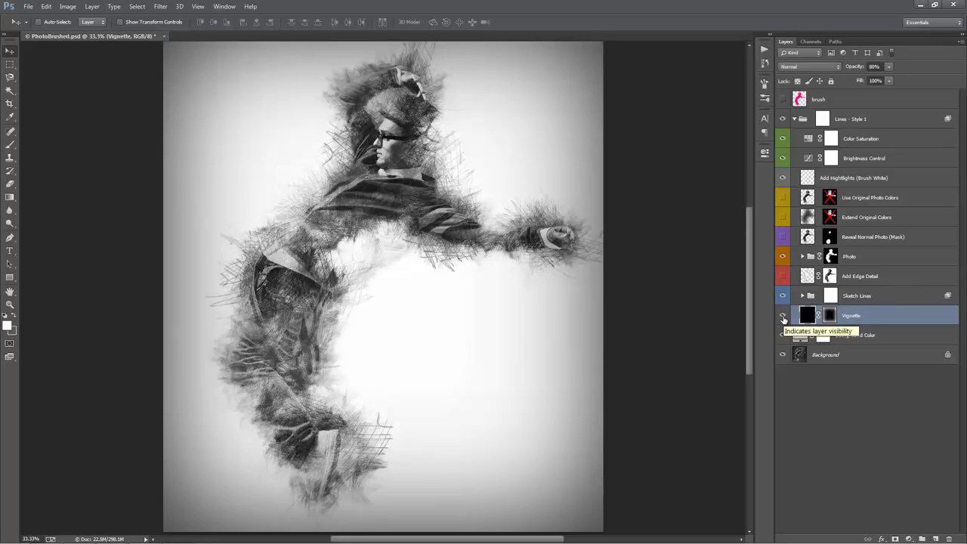
click(782, 316)
click(783, 315)
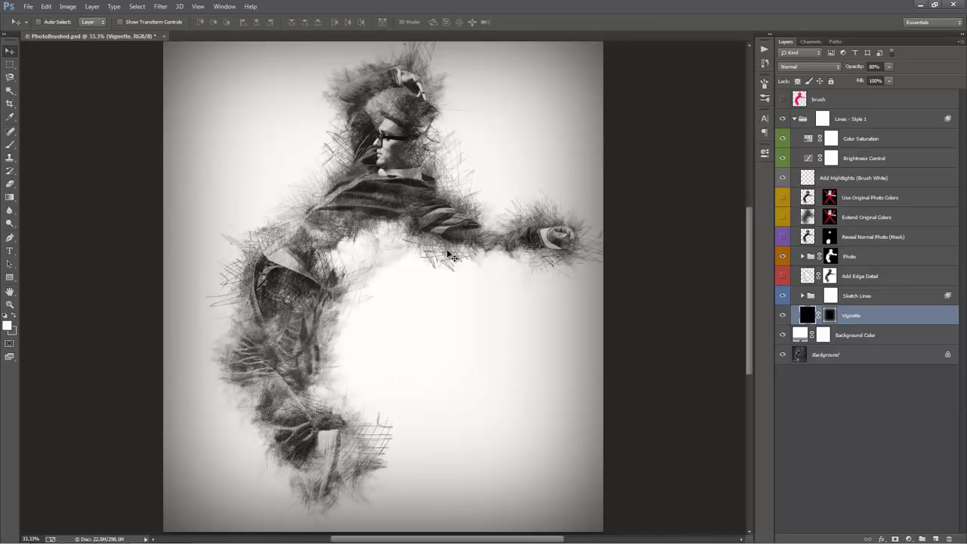
click(782, 315)
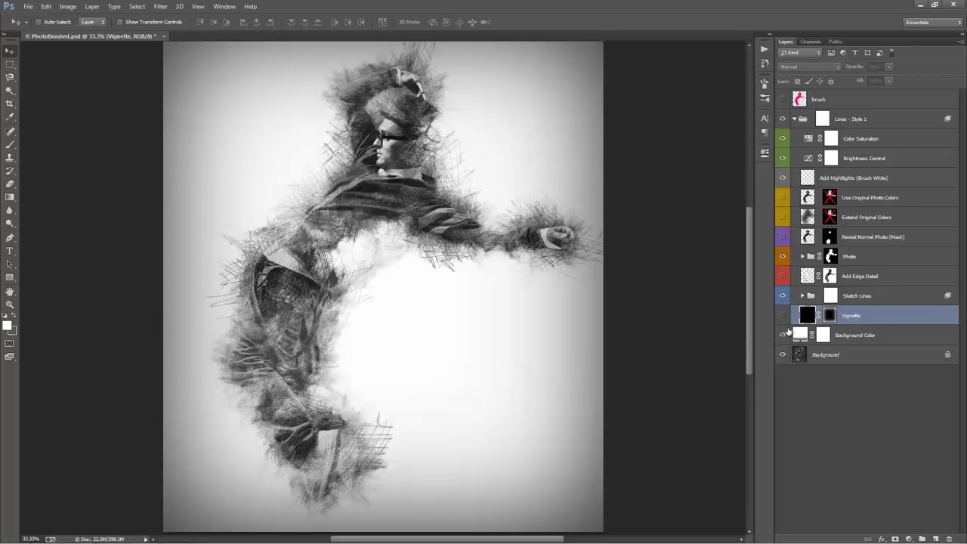
Try a light green (aef266) as the Background Color fill and cancel the color change.
click(793, 335)
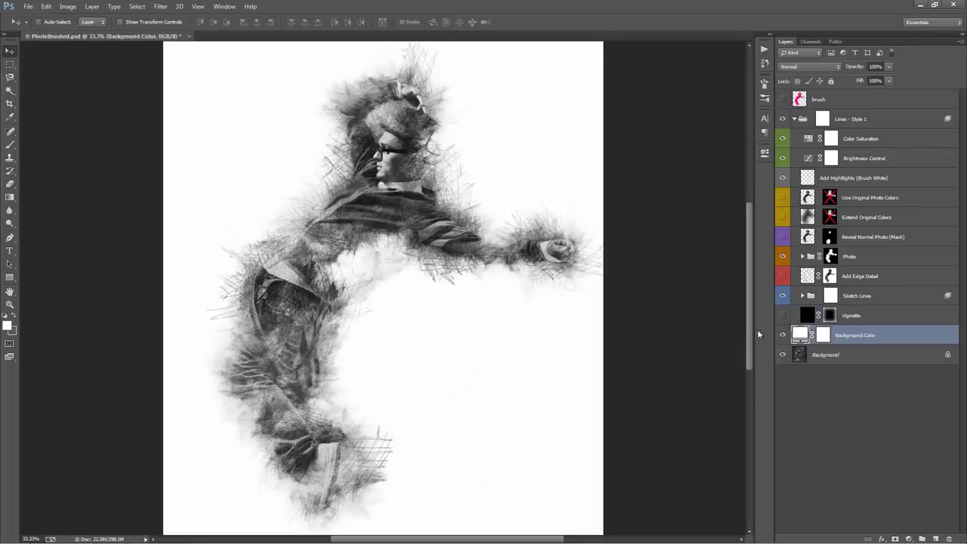
double_click(799, 335)
click(638, 240)
drag(699, 262, 701, 330)
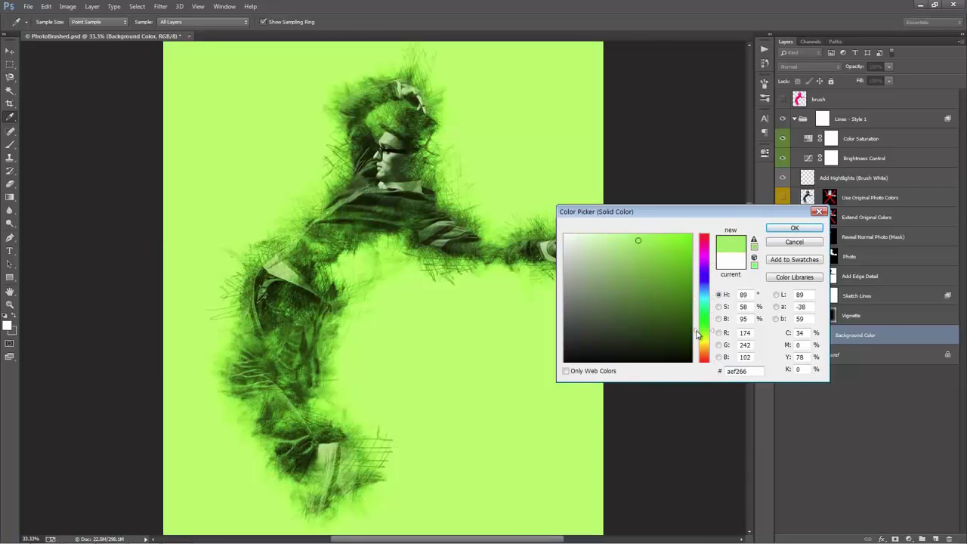
click(795, 242)
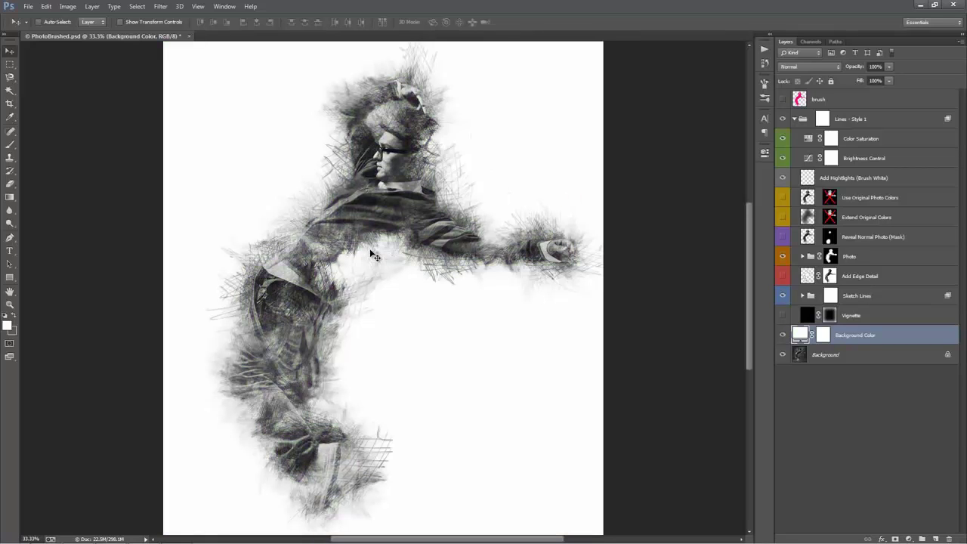
Collapse the Lines - Style 1 group and merge it into a single layer, undoing and repeating the merge once.
click(794, 119)
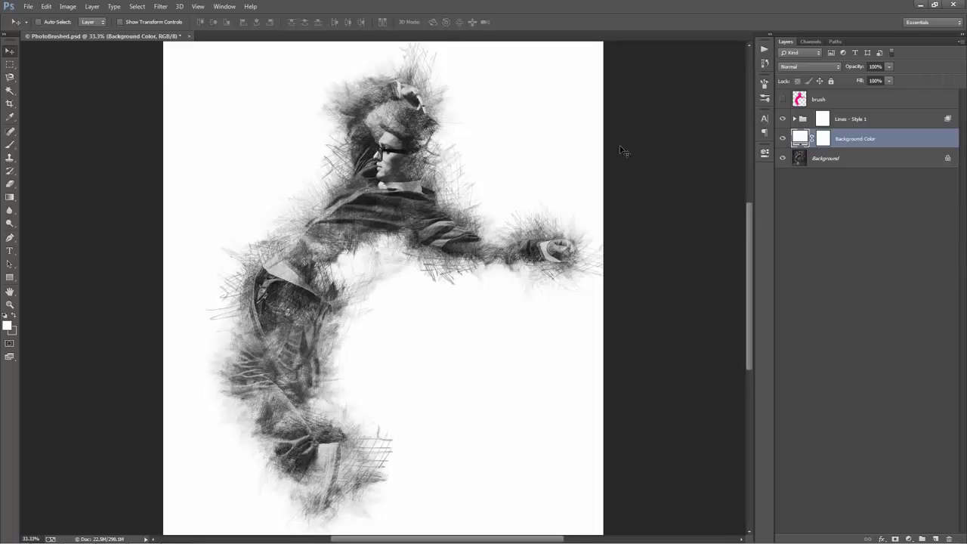
click(846, 125)
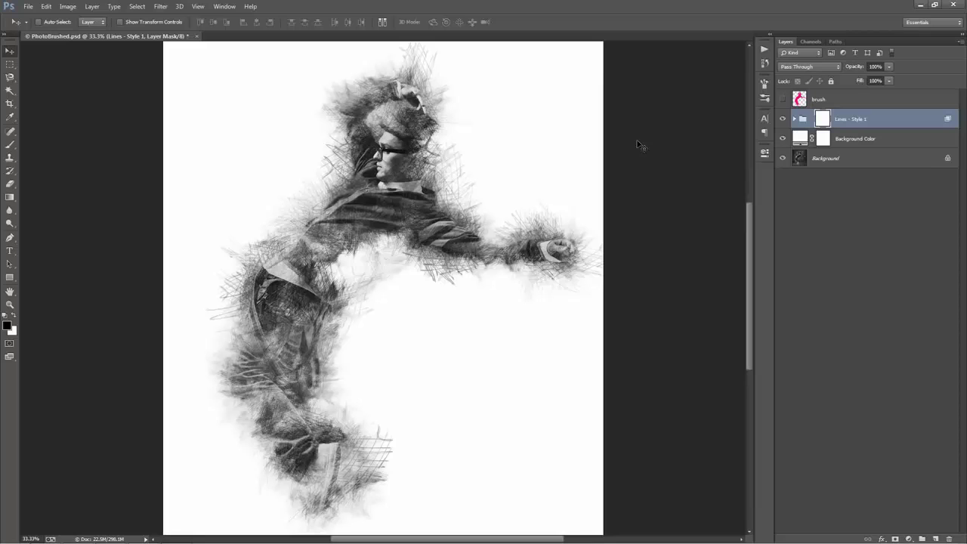
key(ctrl+e)
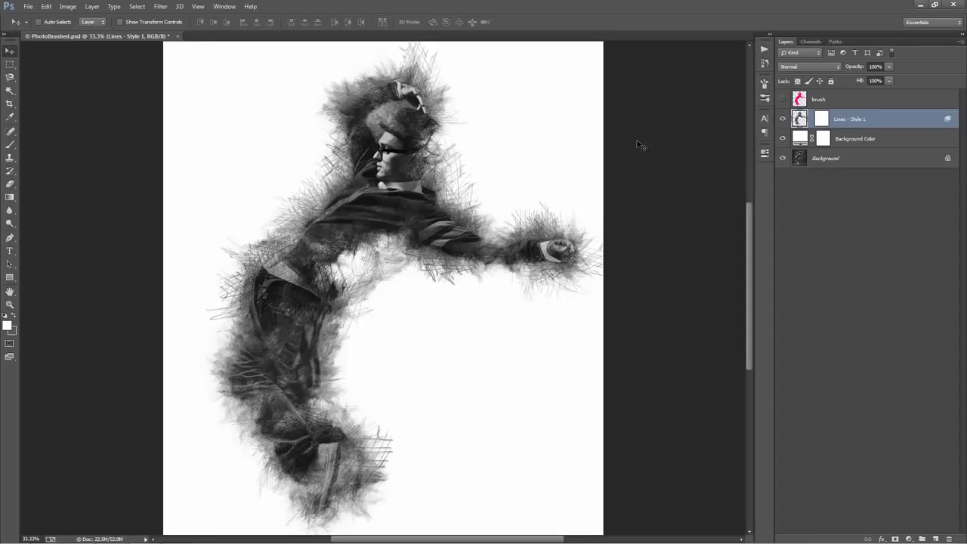
key(ctrl+z)
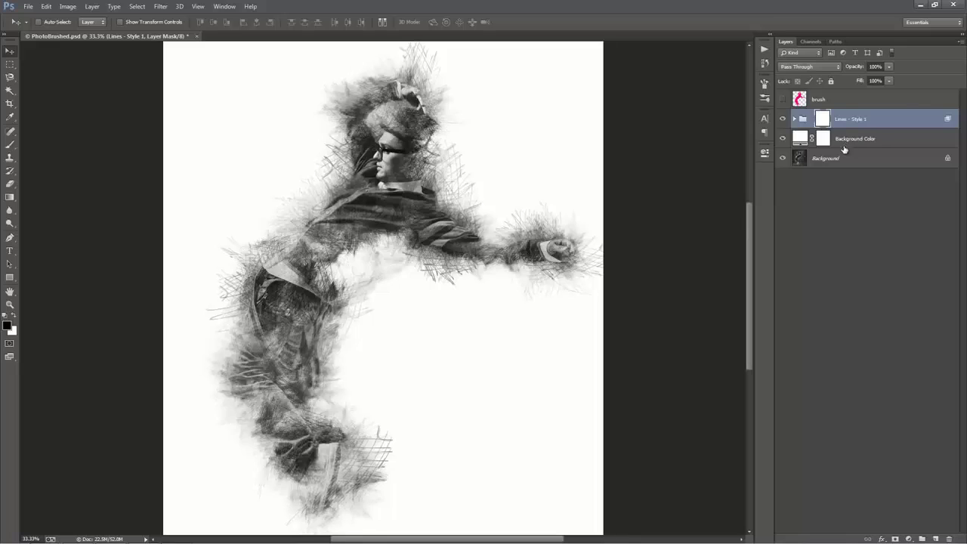
click(859, 121)
key(ctrl+e)
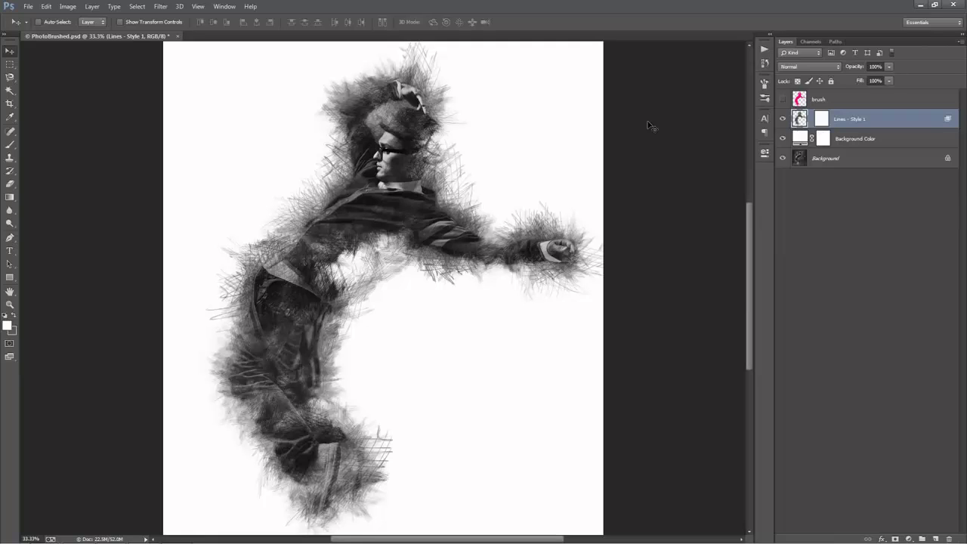
Add a Curves adjustment layer above the merged Lines - Style 1 layer and raise the midtones to brighten the artwork.
click(909, 539)
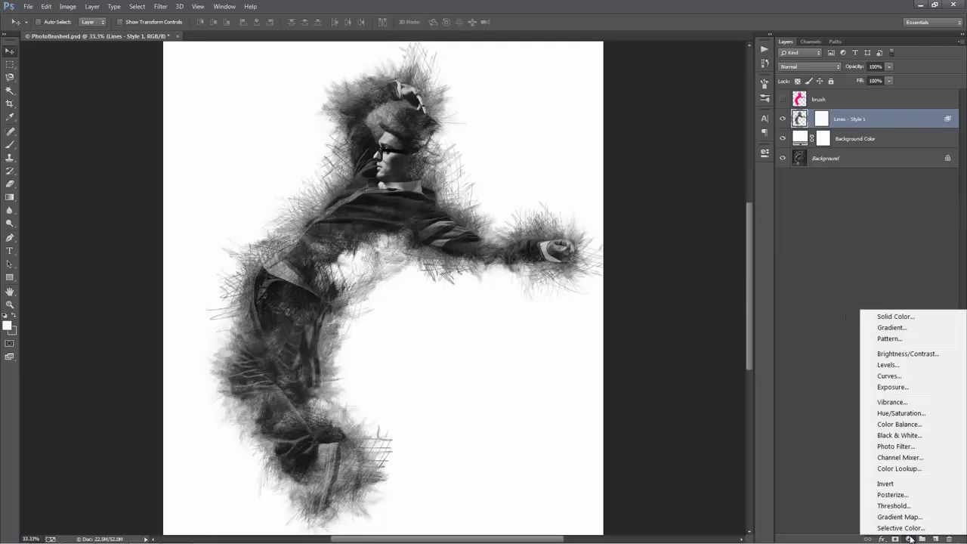
click(896, 377)
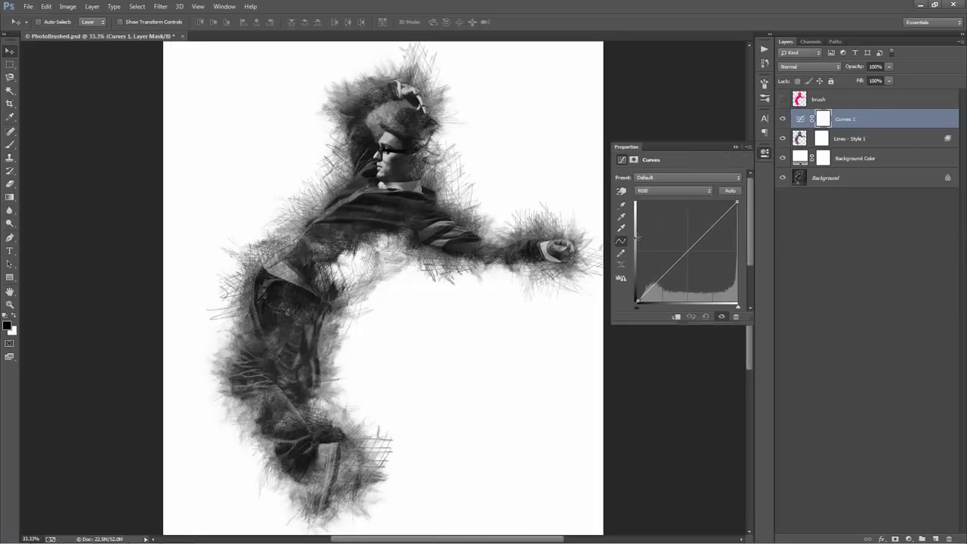
click(687, 250)
drag(686, 249, 676, 244)
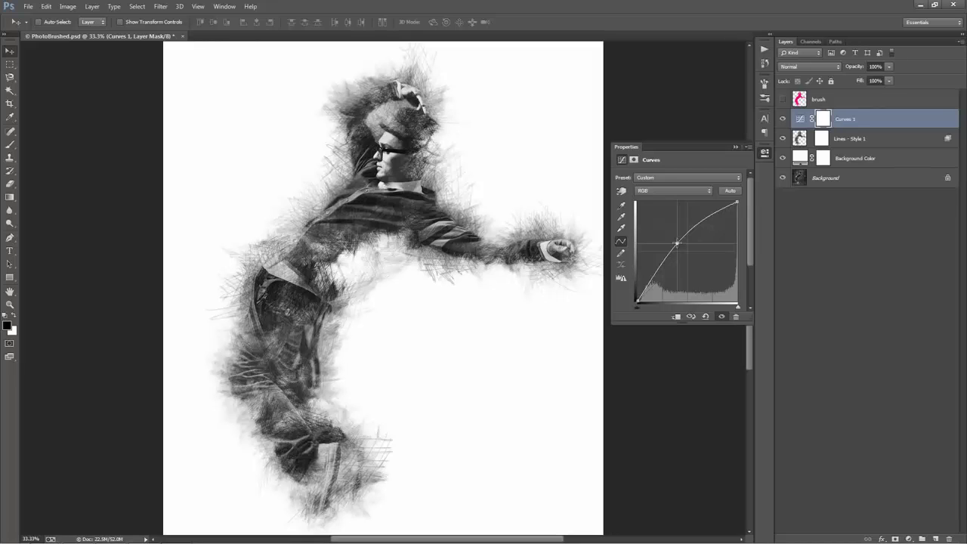
click(733, 147)
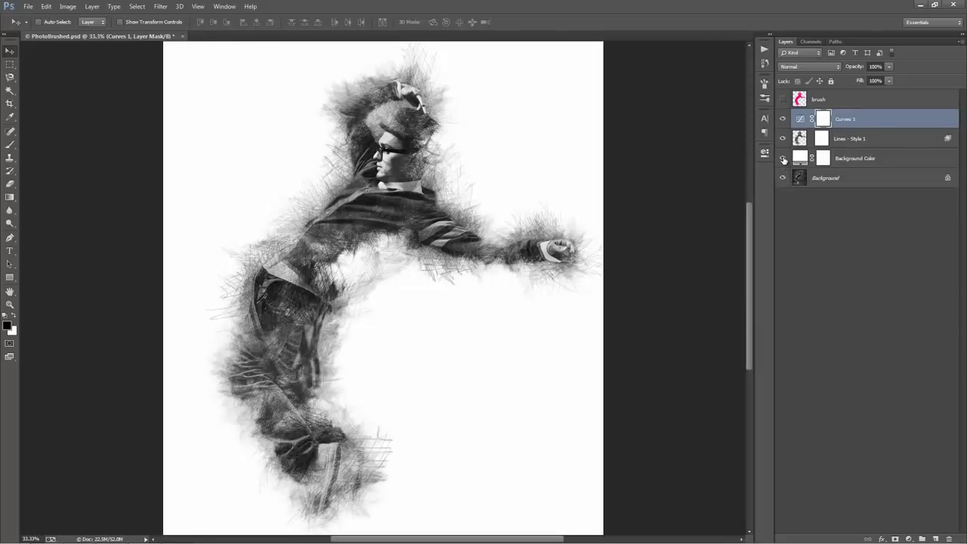
Preview the merged artwork on transparency by toggling the visibility of the Background Color and Background layers.
click(784, 159)
click(784, 176)
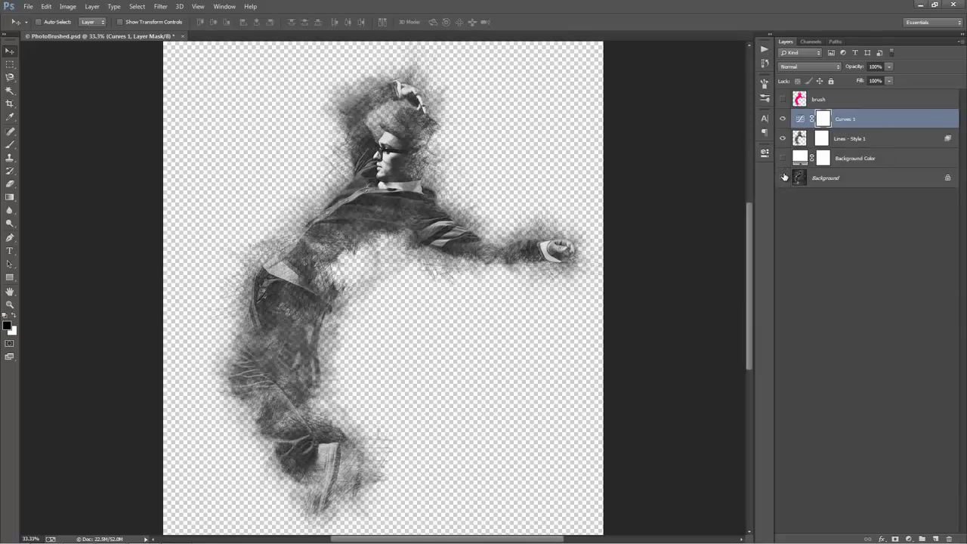
click(783, 158)
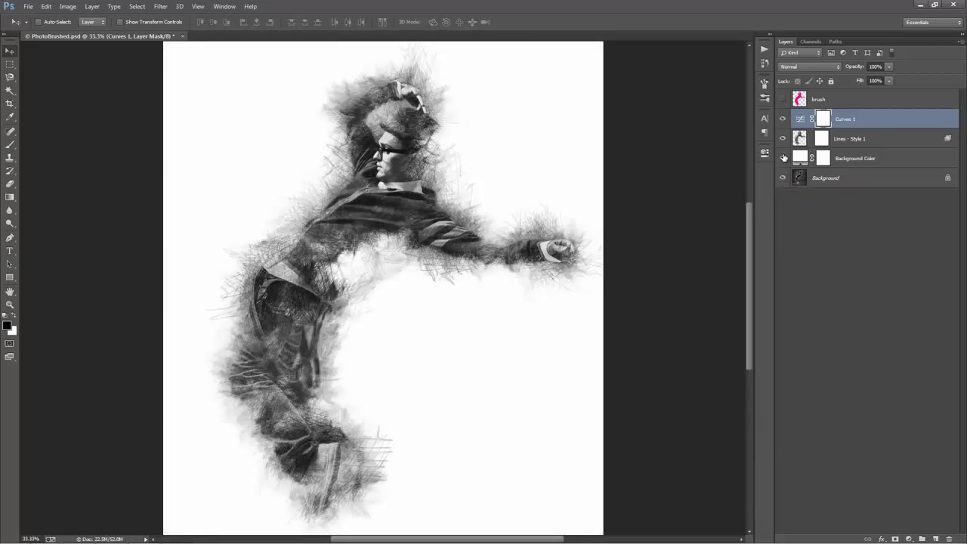
click(784, 159)
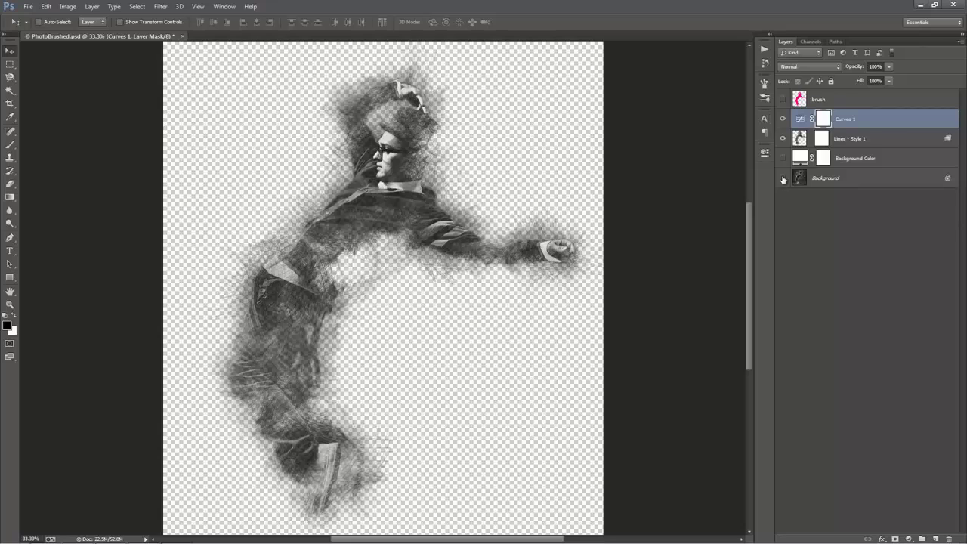
click(783, 178)
click(783, 158)
Undo the Curves adjustment and the merge to restore Lines - Style 1 as a layer group.
click(782, 119)
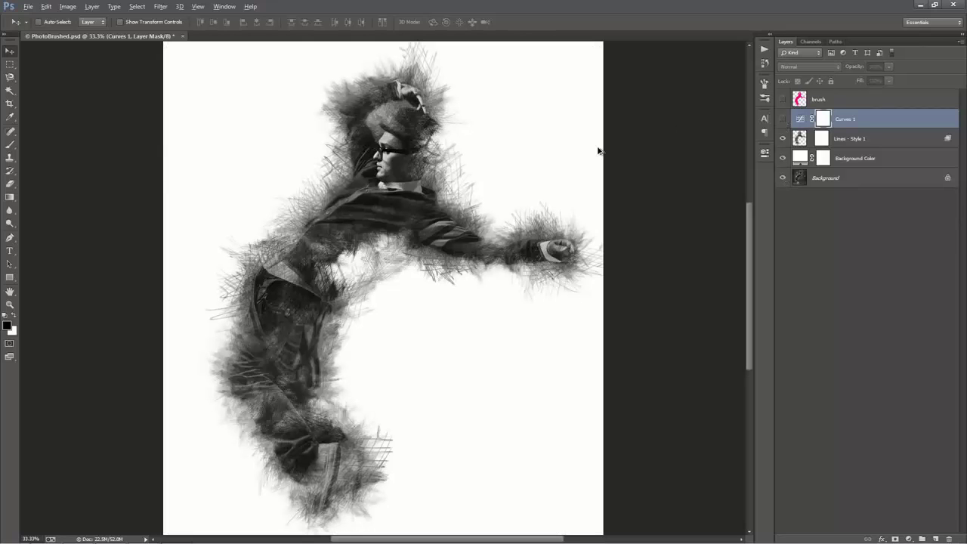
key(ctrl+alt+z)
key(ctrl+alt+z)
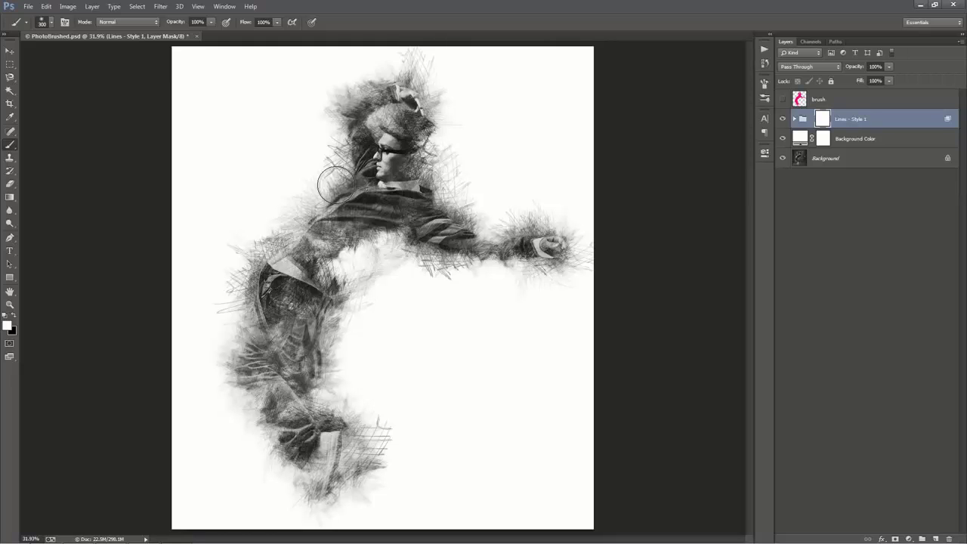
Browse the brush presets for the Brush tool and choose the 2273 px scribble brush.
right_click(290, 149)
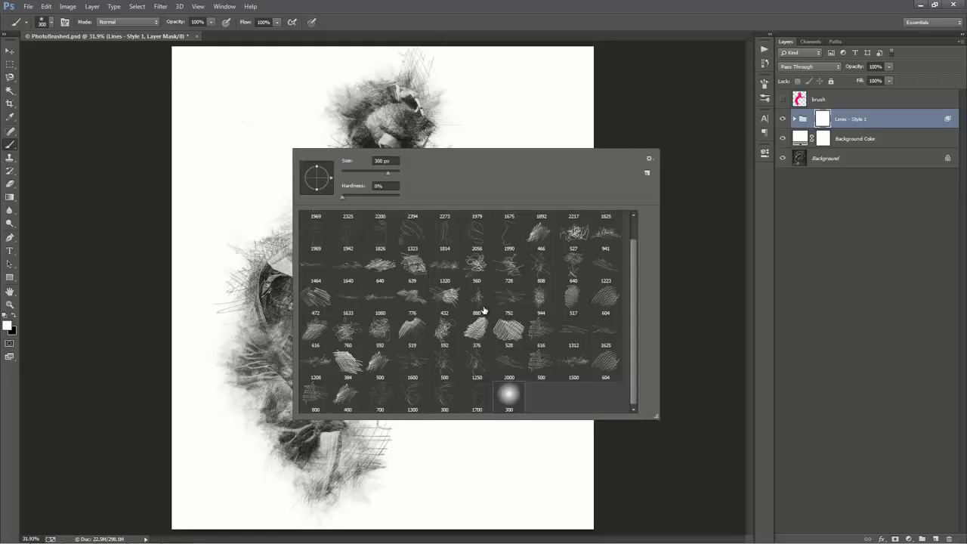
scroll(482, 308, up, 1)
scroll(481, 308, down, 1)
scroll(442, 285, up, 1)
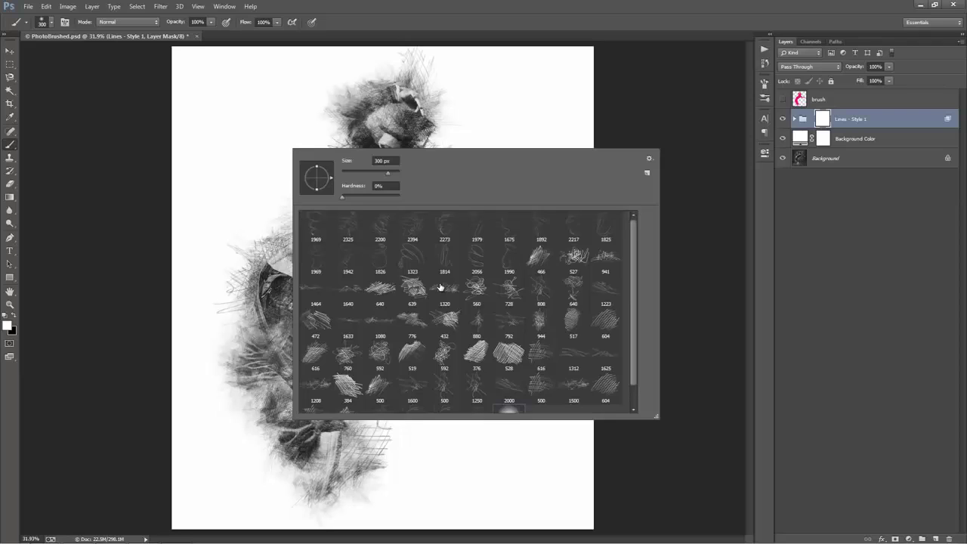
scroll(441, 287, down, 1)
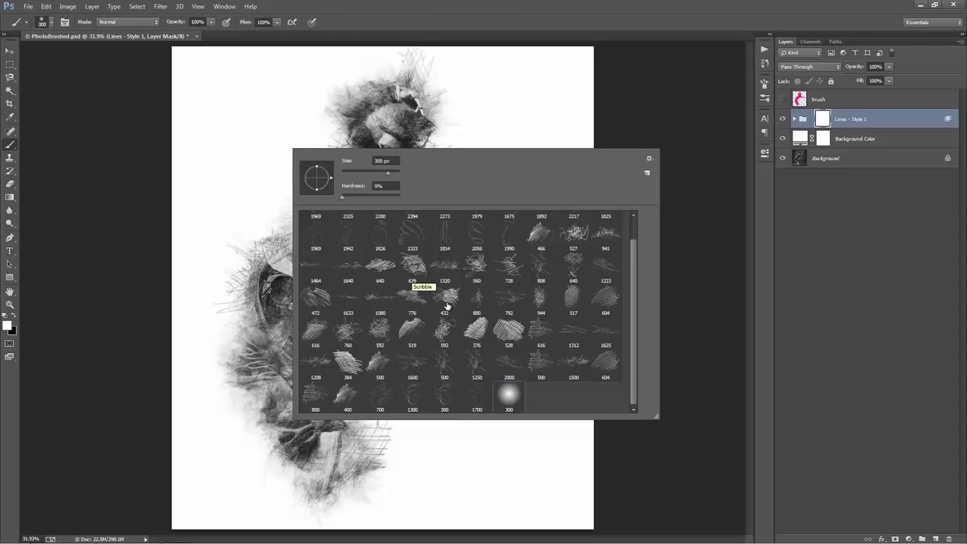
scroll(408, 287, up, 1)
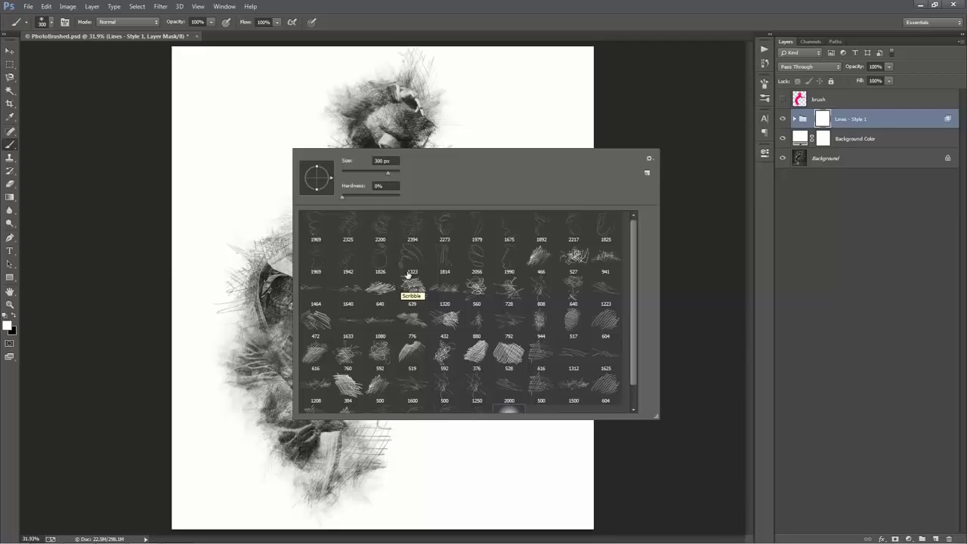
double_click(445, 227)
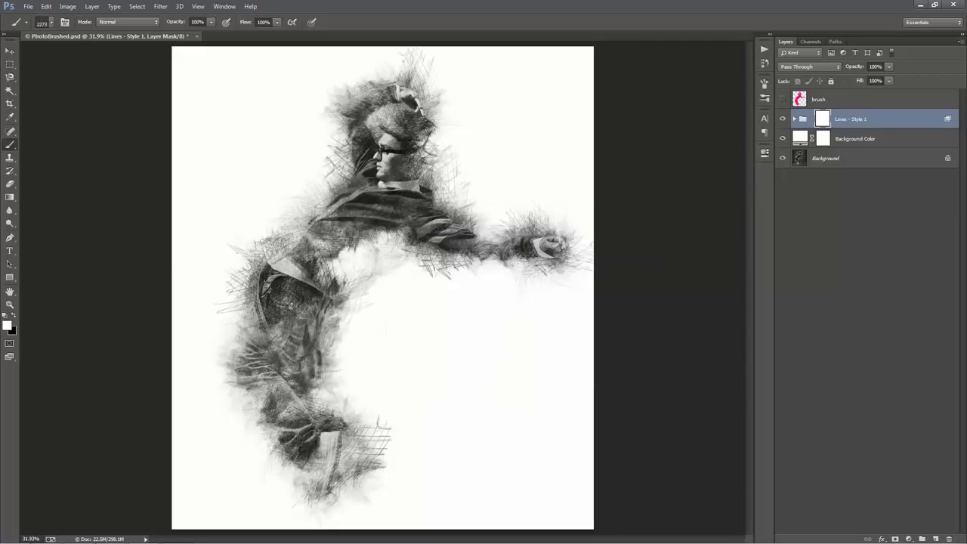
Expand the Lines - Style 1 group and create a new empty layer directly above the Vignette layer.
click(794, 119)
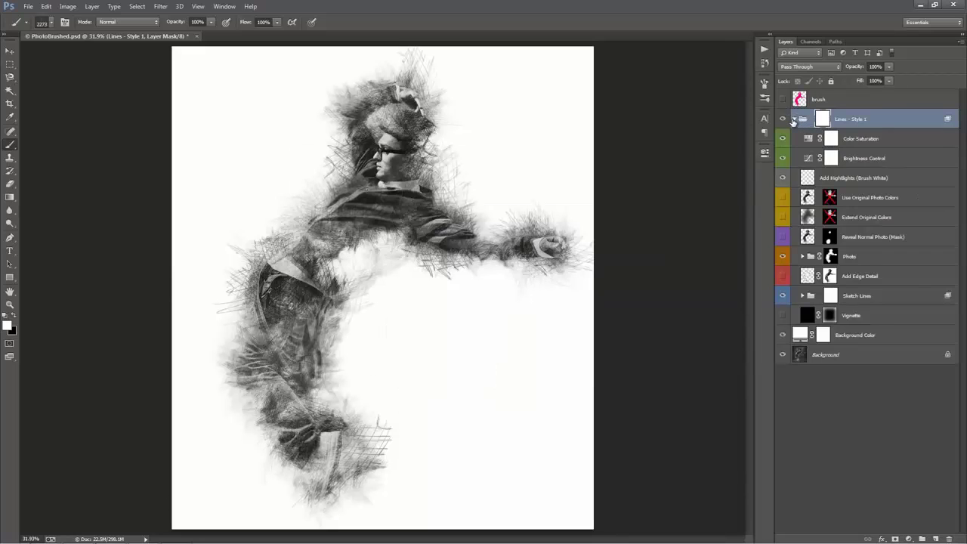
click(879, 318)
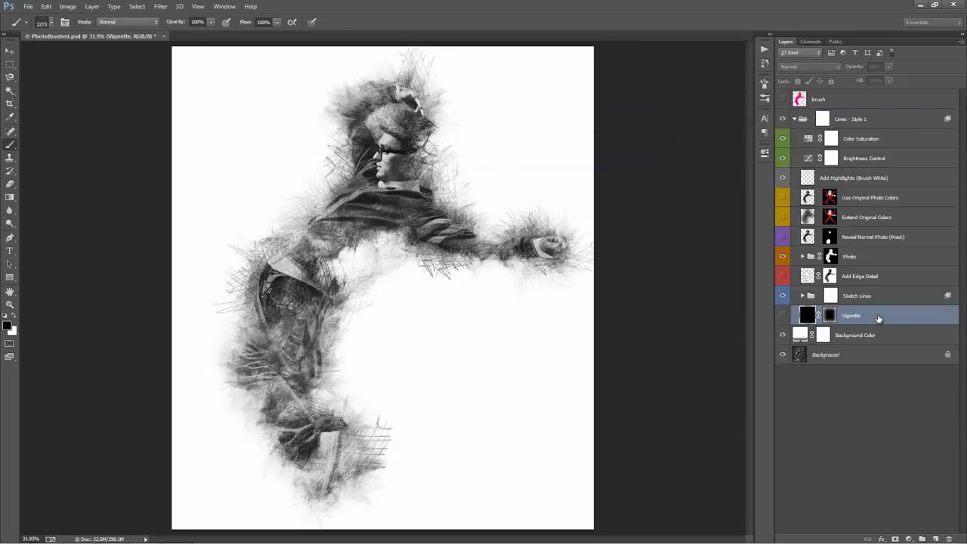
key(ctrl+shift+alt+n)
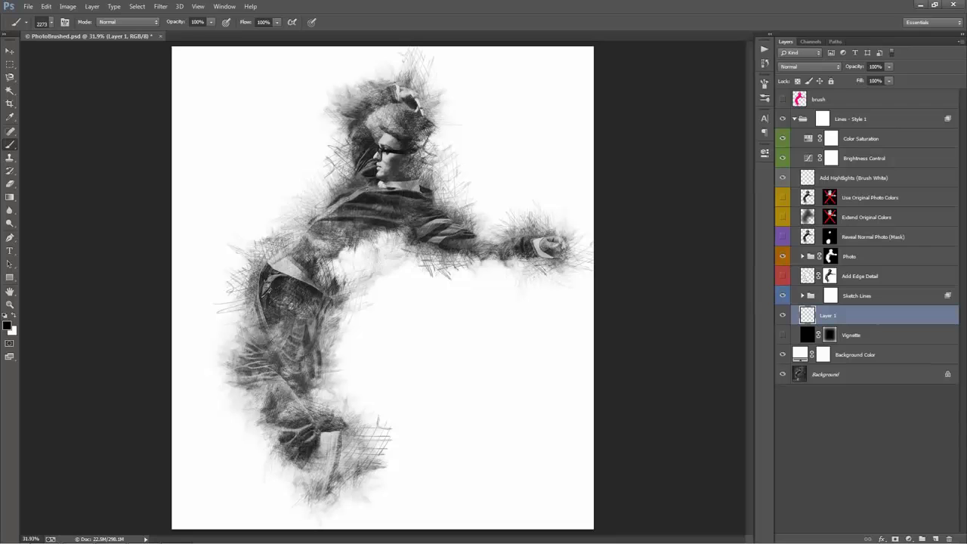
Set the scribble brush size to 1600 px and stamp black lines over the figure's shoulder and torso on Layer 1.
key(bracketleft)
key(bracketleft)
key(bracketleft)
key(bracketleft)
key(bracketleft)
key(bracketleft)
key(bracketleft)
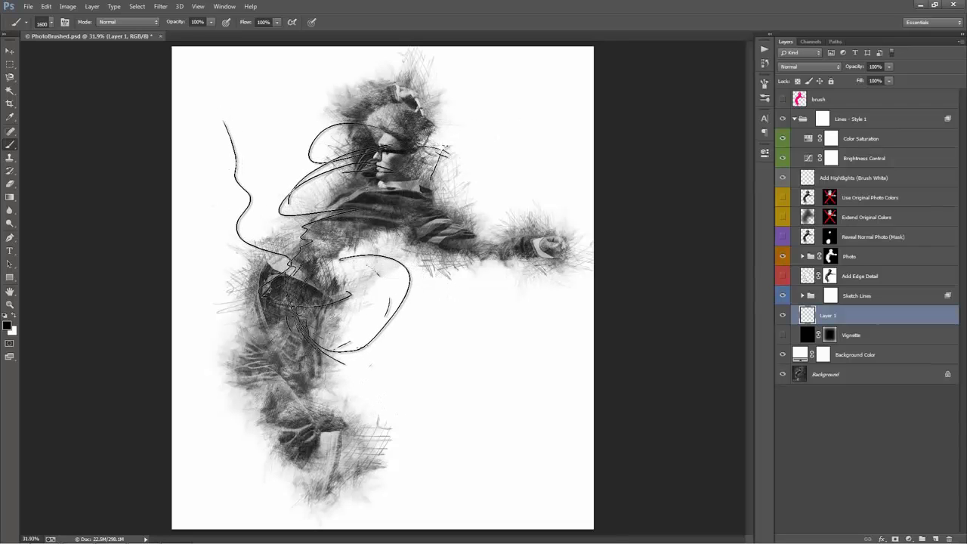
key(bracketright)
key(bracketright)
key(bracketright)
key(bracketright)
key(bracketright)
key(bracketright)
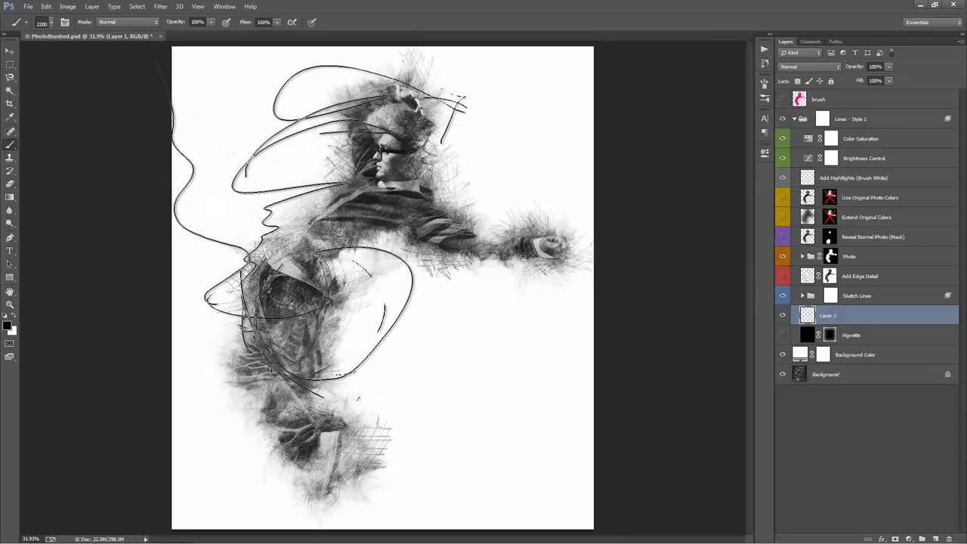
key(bracketleft)
key(bracketleft)
key(bracketleft)
key(bracketleft)
key(bracketleft)
key(bracketleft)
key(bracketleft)
key(bracketleft)
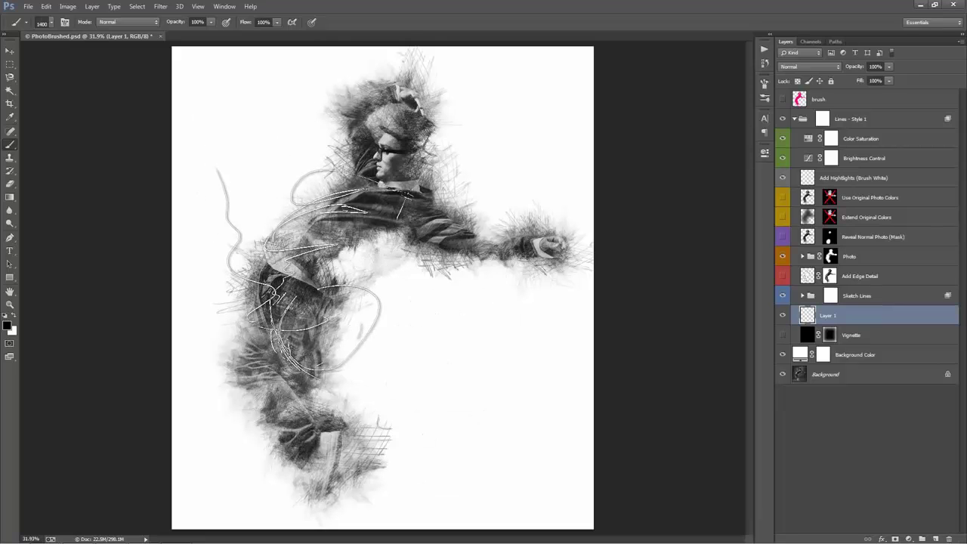
click(302, 275)
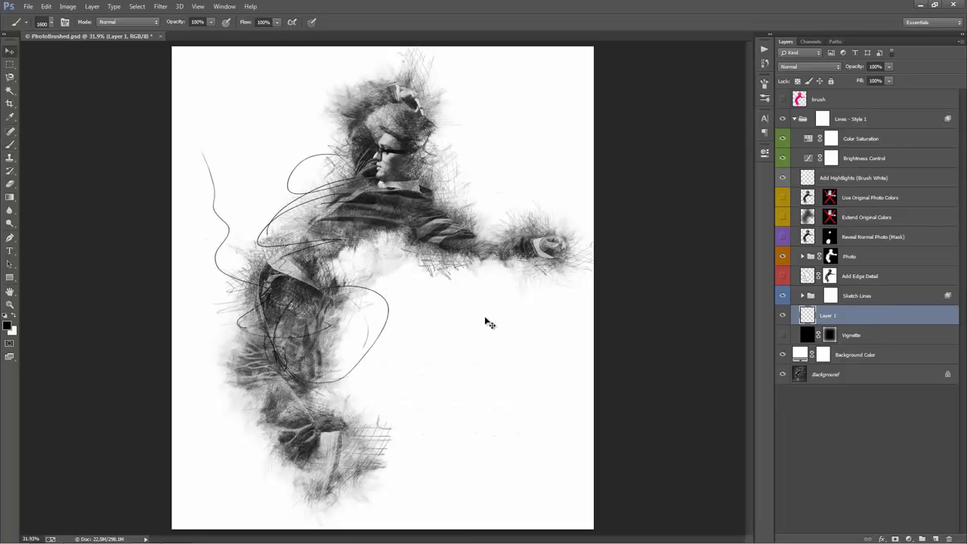
Move and rotate the stamped scribble with Free Transform, positioning its lines around the figure's outstretched arm and hand.
key(v)
mouse_move(484, 345)
mouse_down()
mouse_move(572, 269)
mouse_move(531, 287)
mouse_move(609, 255)
mouse_move(604, 292)
mouse_move(643, 252)
mouse_move(611, 313)
mouse_up()
key(ctrl+t)
mouse_move(636, 241)
mouse_down()
mouse_move(617, 151)
mouse_move(582, 123)
mouse_up()
key(Return)
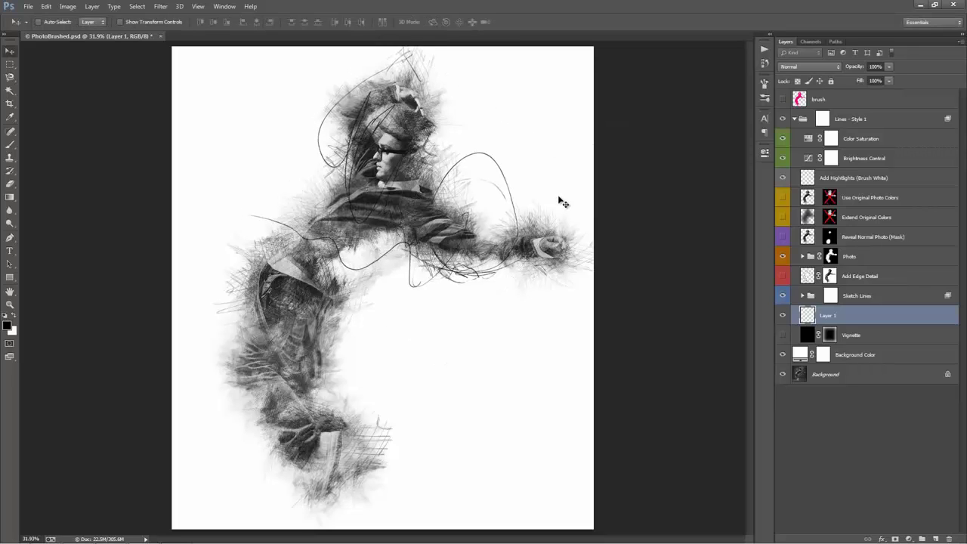
mouse_move(523, 231)
mouse_down()
mouse_move(597, 239)
mouse_move(597, 247)
mouse_up()
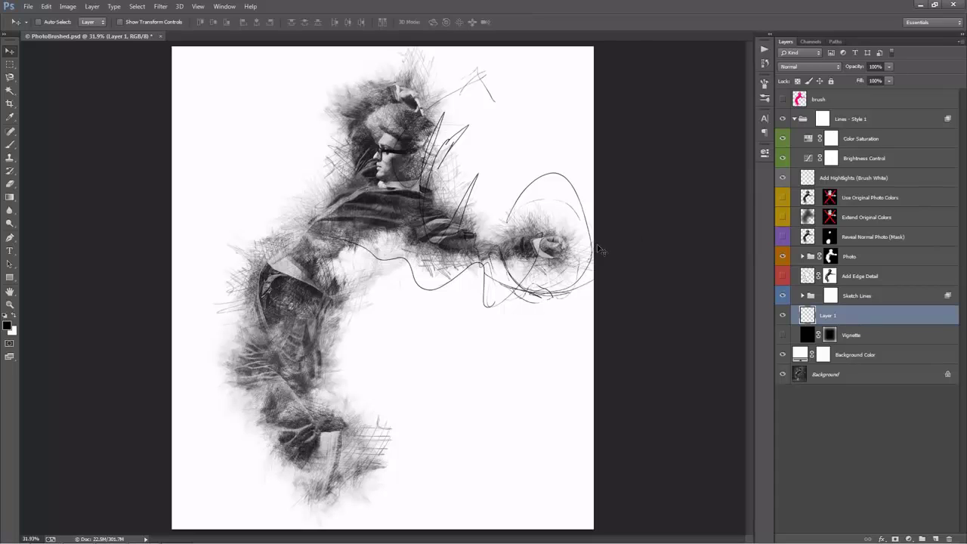
Create a new layer above Layer 1 and choose the 2056 px scribble brush for it.
key(ctrl+shift+n)
key(Return)
key(b)
click(423, 219)
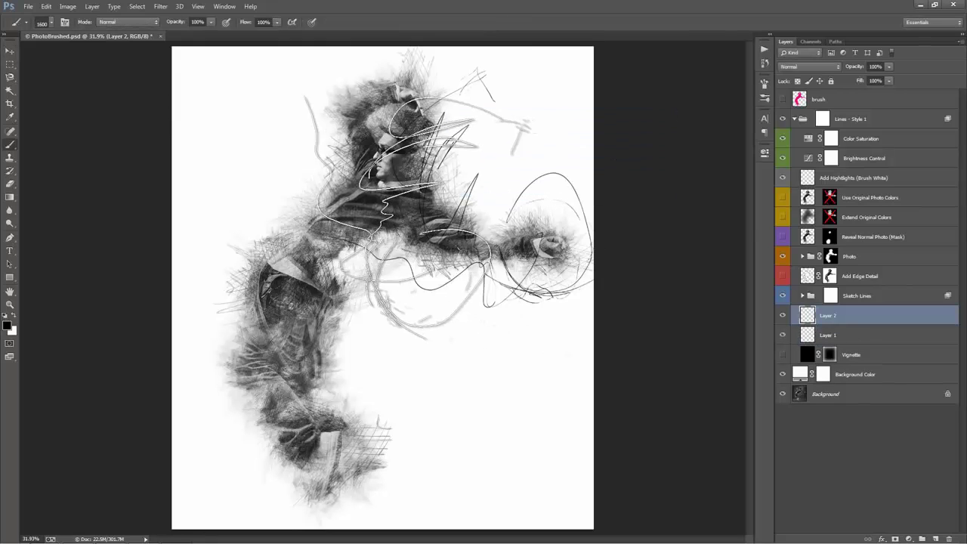
right_click(417, 220)
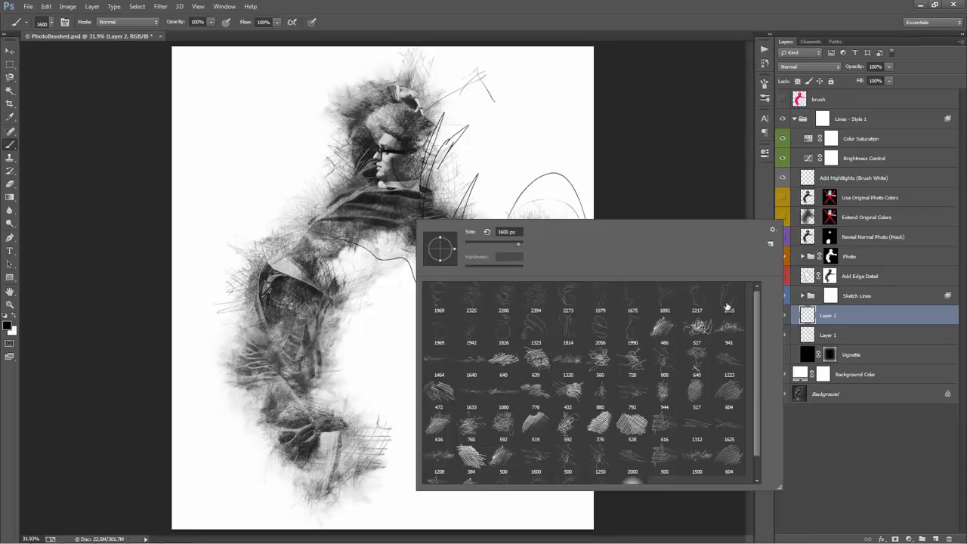
double_click(606, 330)
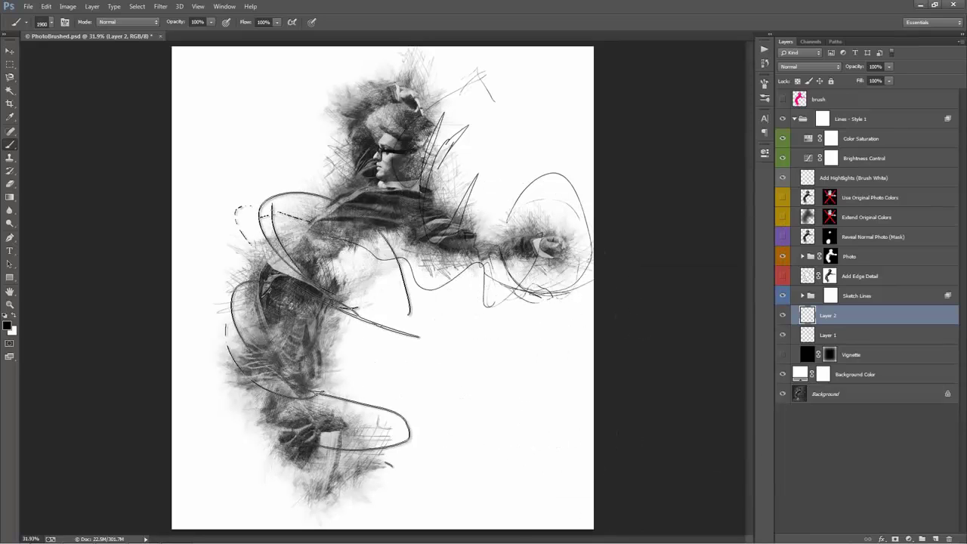
Reduce the scribble brush to 1300 px and stamp looping black lines over the figure's torso and legs on Layer 2.
key(bracketleft)
key(bracketleft)
key(bracketleft)
key(bracketleft)
key(bracketleft)
key(bracketleft)
click(293, 356)
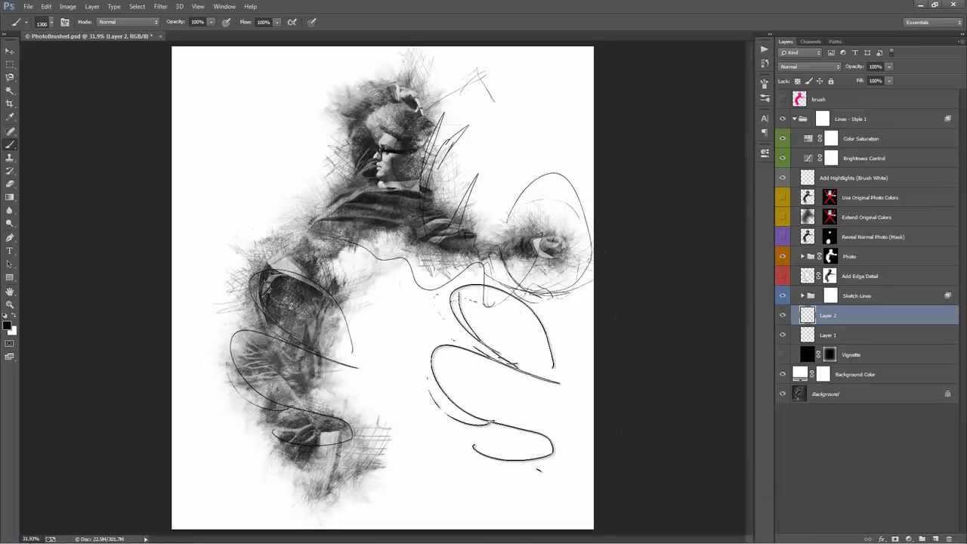
Invert the Layer 2 scribble to white, move the layer above the Sketch Lines group, and shift the lines slightly down the body.
key(v)
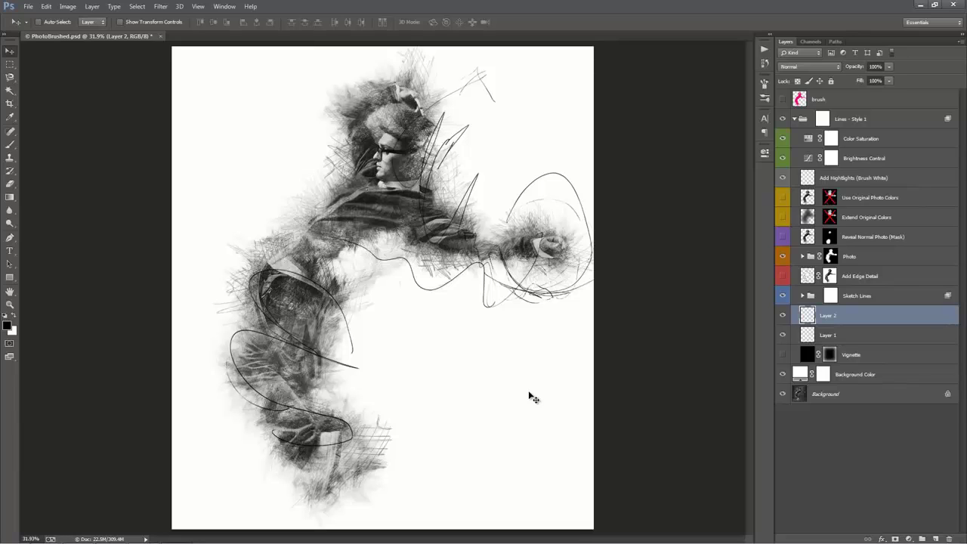
key(ctrl+z)
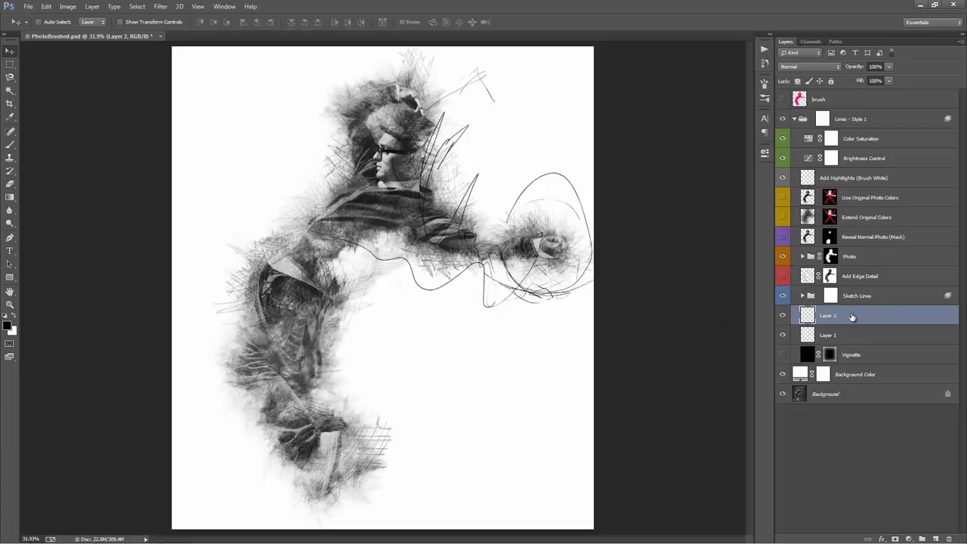
mouse_move(852, 316)
mouse_down()
mouse_move(869, 195)
mouse_move(846, 257)
mouse_move(874, 282)
mouse_move(875, 300)
mouse_up()
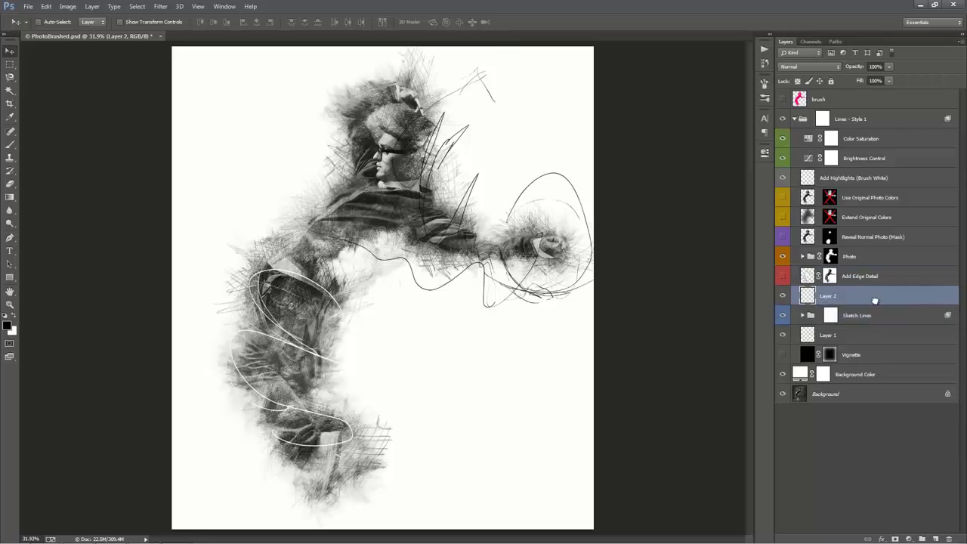
mouse_move(451, 317)
mouse_down()
mouse_move(458, 302)
mouse_move(464, 317)
mouse_move(477, 308)
mouse_move(515, 314)
mouse_up()
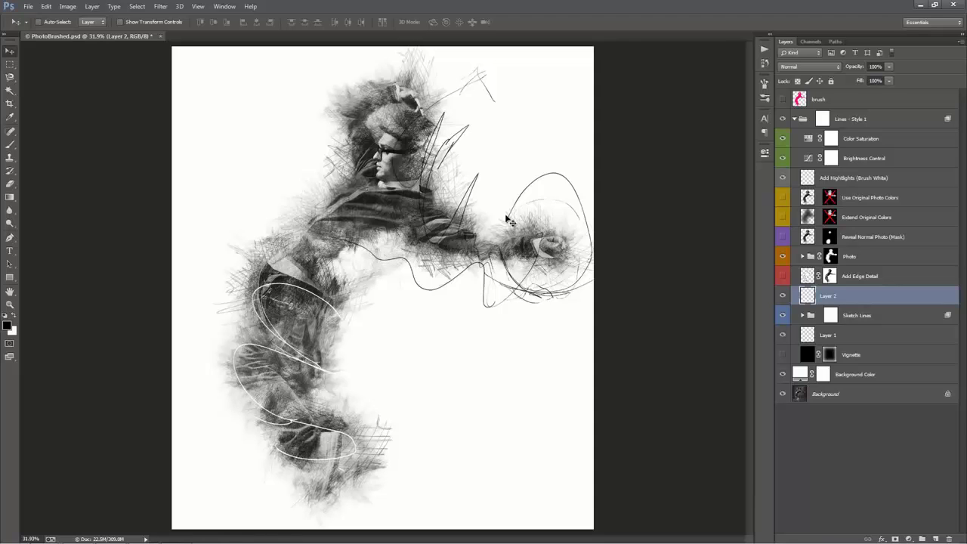
Switch to a 500 px sketch brush preset and create a new empty layer directly above Layer 1.
key(b)
mouse_move(417, 181)
mouse_down()
mouse_move(453, 91)
mouse_move(483, 163)
mouse_up()
right_click(476, 160)
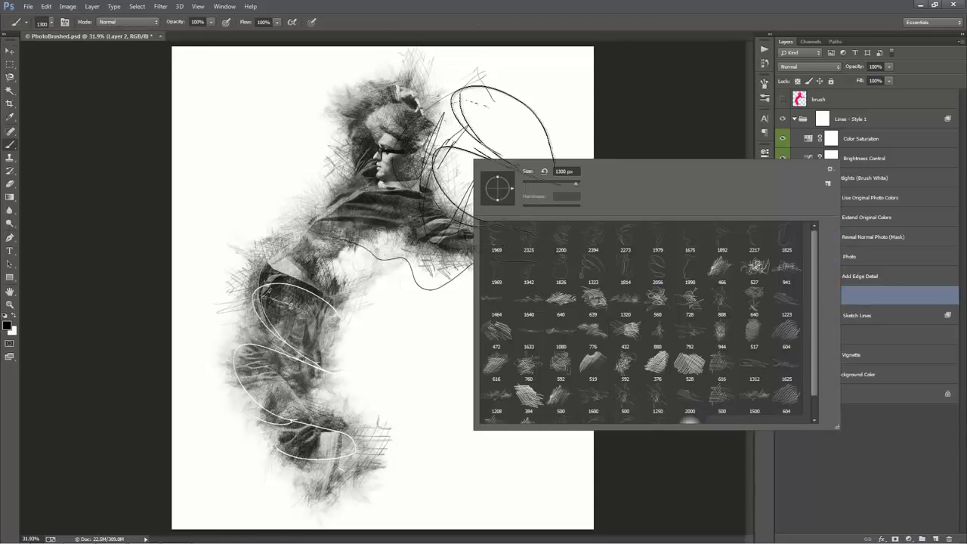
key(ctrl+z)
scroll(625, 281, down, 1)
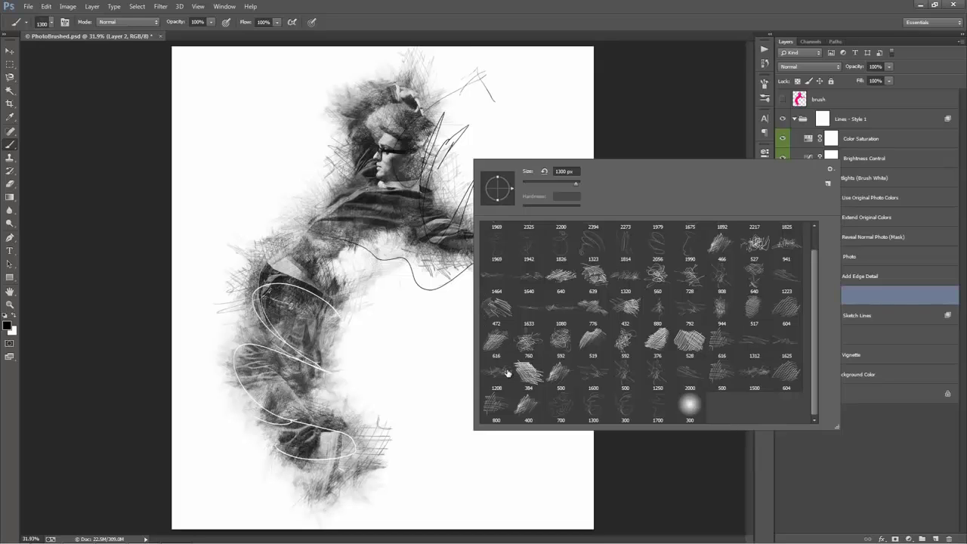
click(561, 378)
double_click(566, 378)
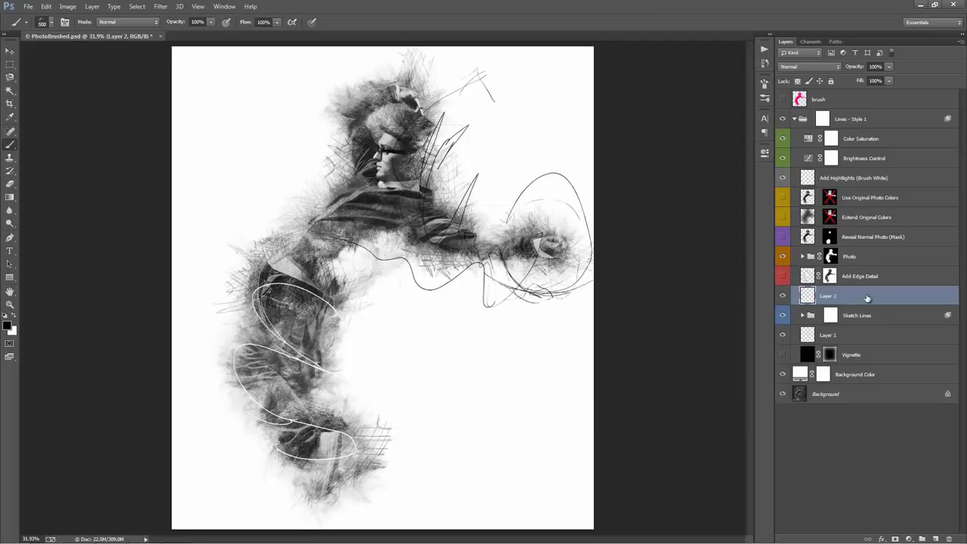
click(838, 340)
key(ctrl+shift+alt+n)
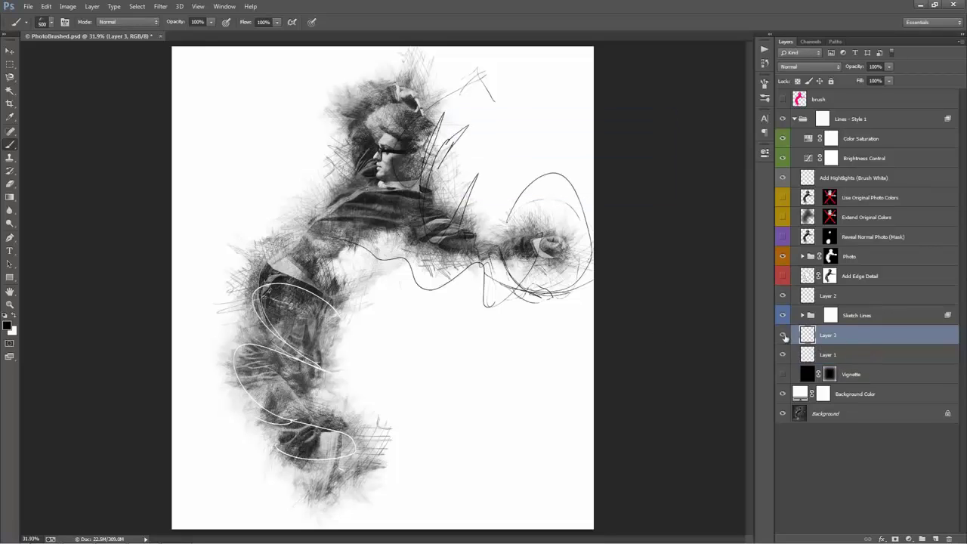
Try out the 500 px sketch brush with freehand strokes in the empty area beside the figure, undoing them.
mouse_move(445, 320)
mouse_down()
mouse_move(420, 342)
mouse_move(523, 443)
mouse_move(445, 378)
mouse_up()
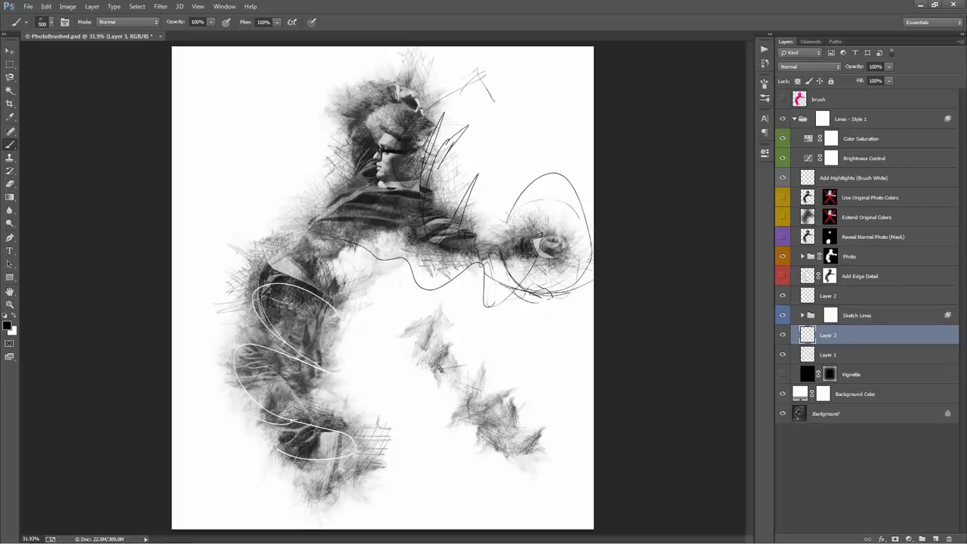
mouse_move(418, 343)
mouse_down()
mouse_move(393, 324)
mouse_move(390, 357)
mouse_move(378, 332)
mouse_move(453, 400)
mouse_up()
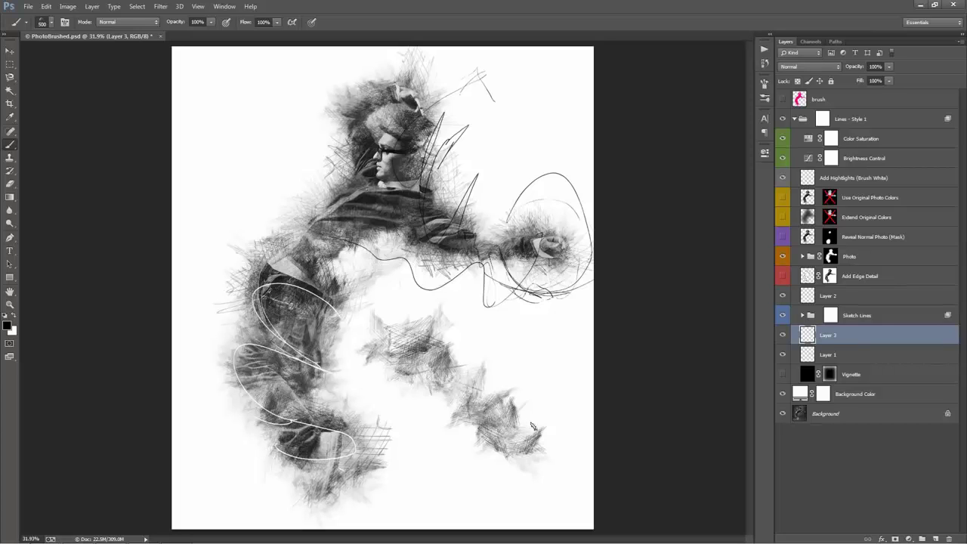
mouse_move(532, 427)
mouse_down()
mouse_move(529, 439)
mouse_move(472, 407)
mouse_move(415, 325)
mouse_up()
key(ctrl+z)
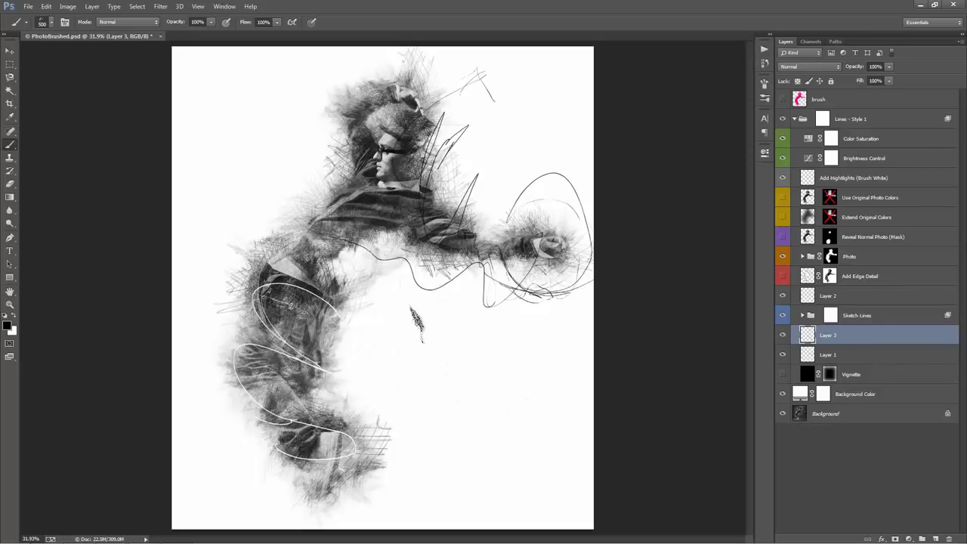
mouse_move(342, 276)
mouse_down()
mouse_move(417, 226)
mouse_move(341, 271)
mouse_move(385, 253)
mouse_up()
key(ctrl+z)
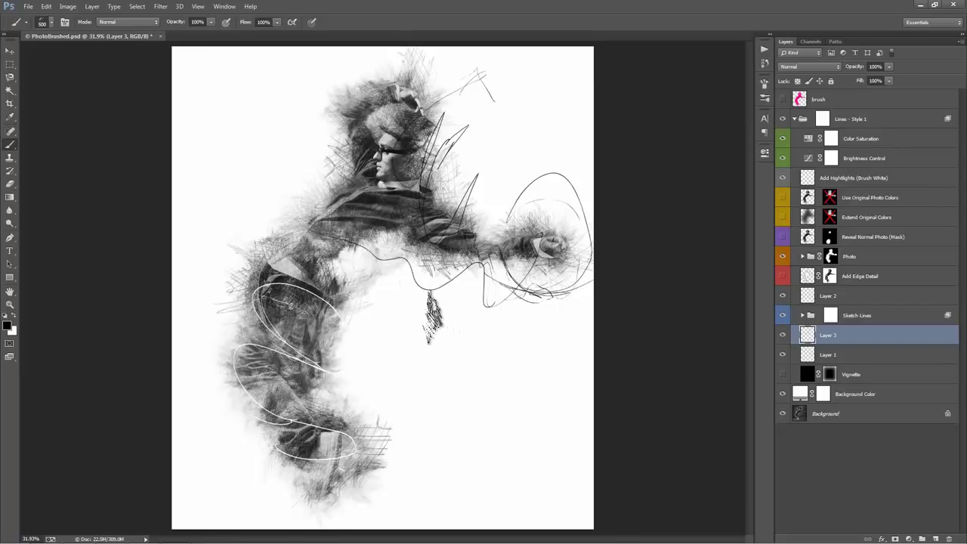
Delete Layer 3, hide Layer 1 and Layer 2, and create a new empty layer directly above Layer 1.
key(Delete)
click(783, 335)
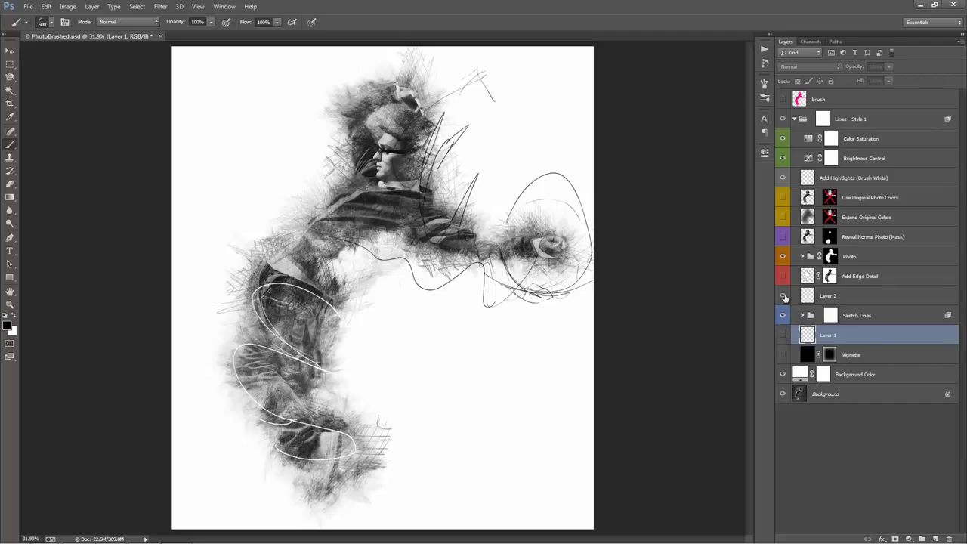
click(783, 296)
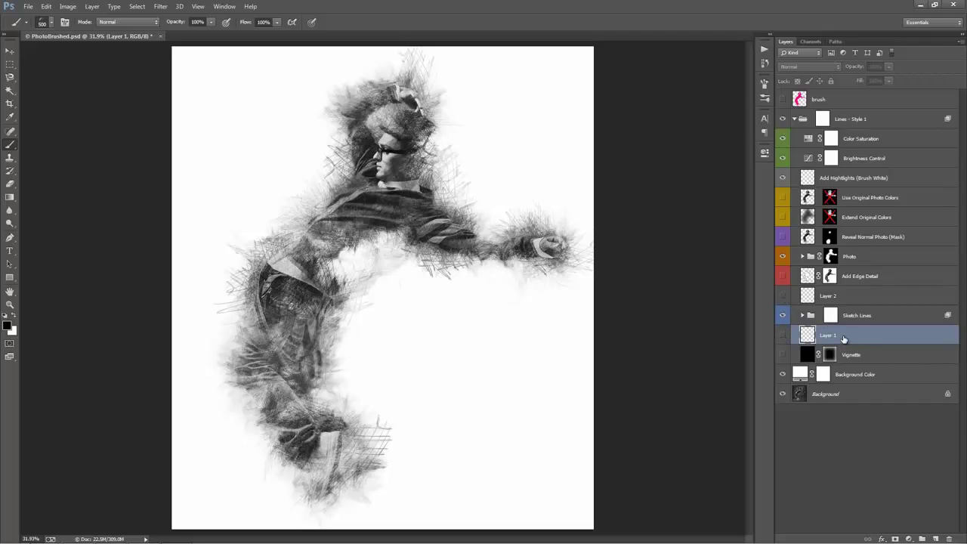
key(ctrl+shift+alt+n)
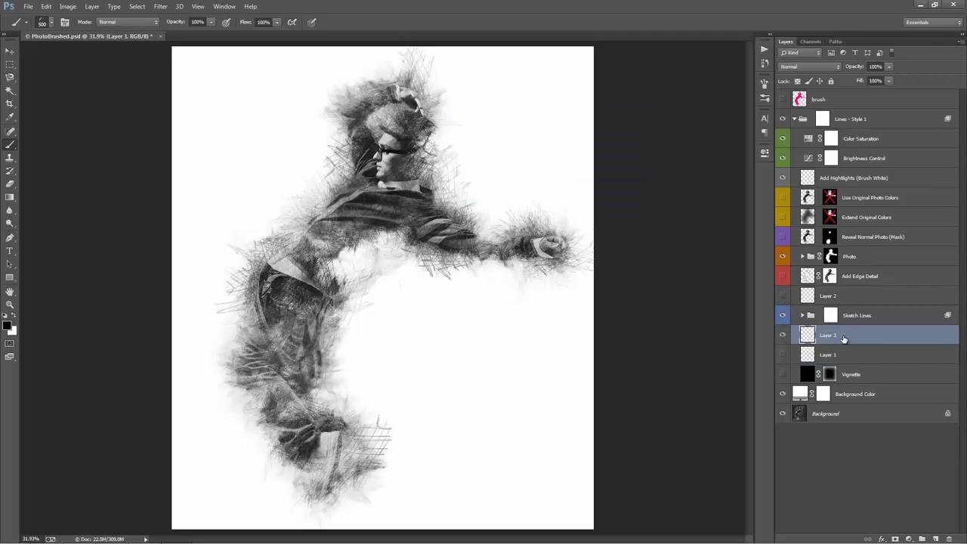
Try a different 500 px sketch brush preset with a freehand stroke in the empty area below the arm.
right_click(452, 363)
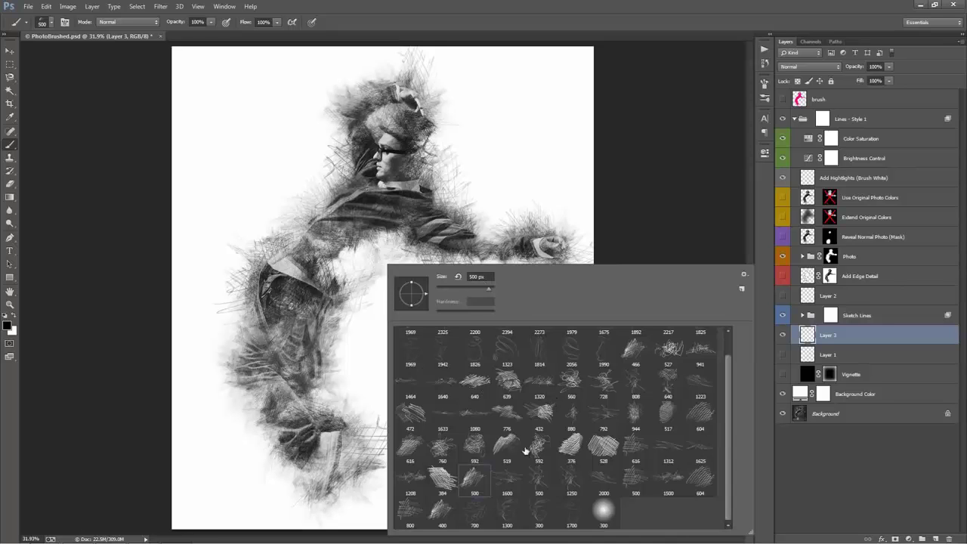
right_click(357, 135)
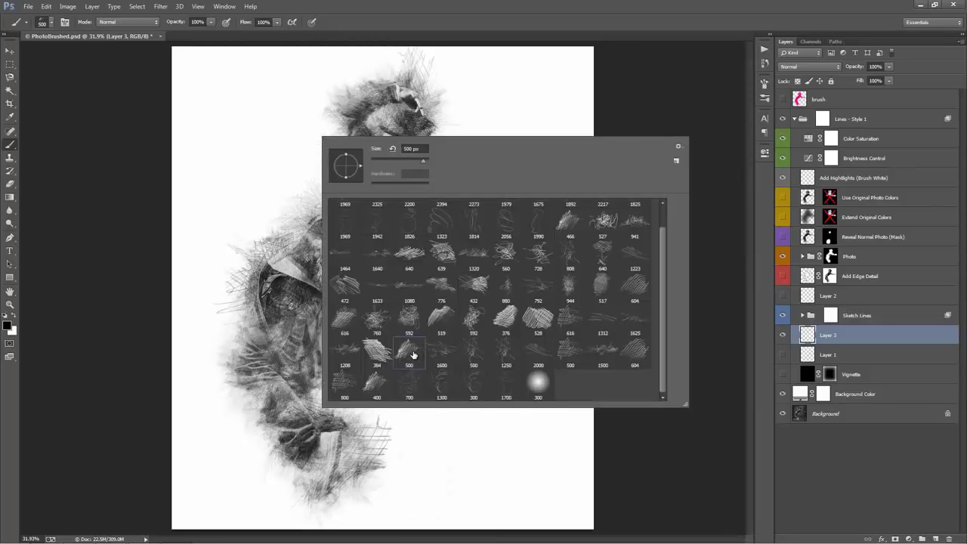
click(510, 390)
double_click(473, 352)
mouse_move(471, 352)
mouse_down()
mouse_move(419, 302)
mouse_move(385, 298)
mouse_move(395, 323)
mouse_move(497, 361)
mouse_move(521, 382)
mouse_move(519, 397)
mouse_move(446, 411)
mouse_move(395, 349)
mouse_move(382, 310)
mouse_move(395, 283)
mouse_move(484, 240)
mouse_move(506, 158)
mouse_move(476, 121)
mouse_move(502, 223)
mouse_move(483, 274)
mouse_move(406, 333)
mouse_move(417, 395)
mouse_move(449, 423)
mouse_up()
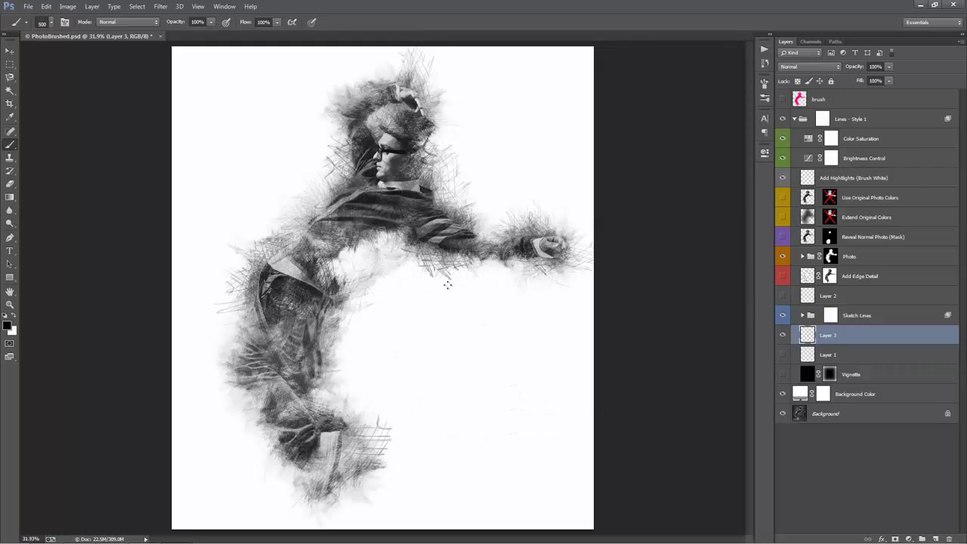
Try continuous strokes with the 432 px sketch brush preset below the outstretched arm, undoing them.
right_click(451, 273)
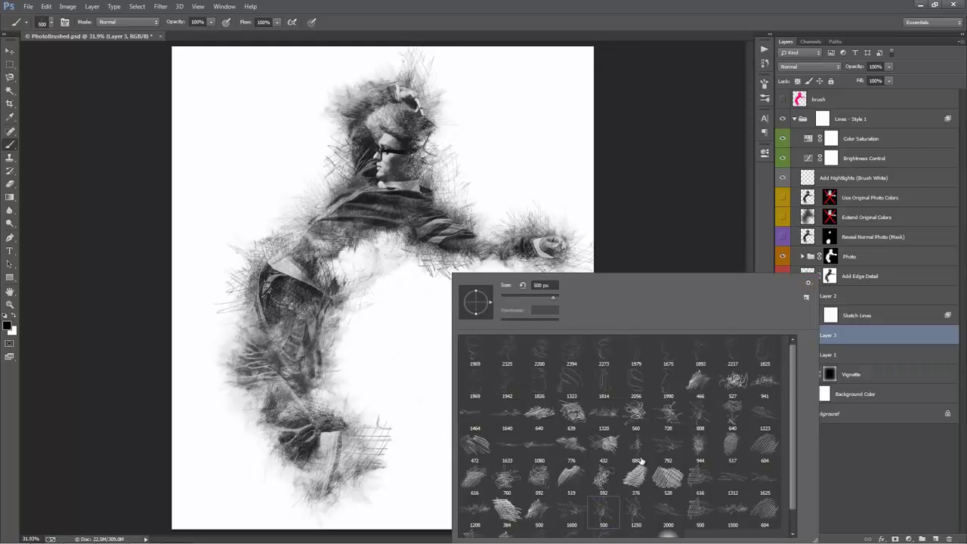
double_click(609, 445)
mouse_move(472, 355)
mouse_down()
mouse_move(431, 332)
mouse_move(521, 325)
mouse_move(374, 332)
mouse_up()
key(ctrl+z)
mouse_move(453, 408)
mouse_down()
mouse_move(484, 302)
mouse_move(347, 284)
mouse_move(507, 367)
mouse_move(415, 343)
mouse_up()
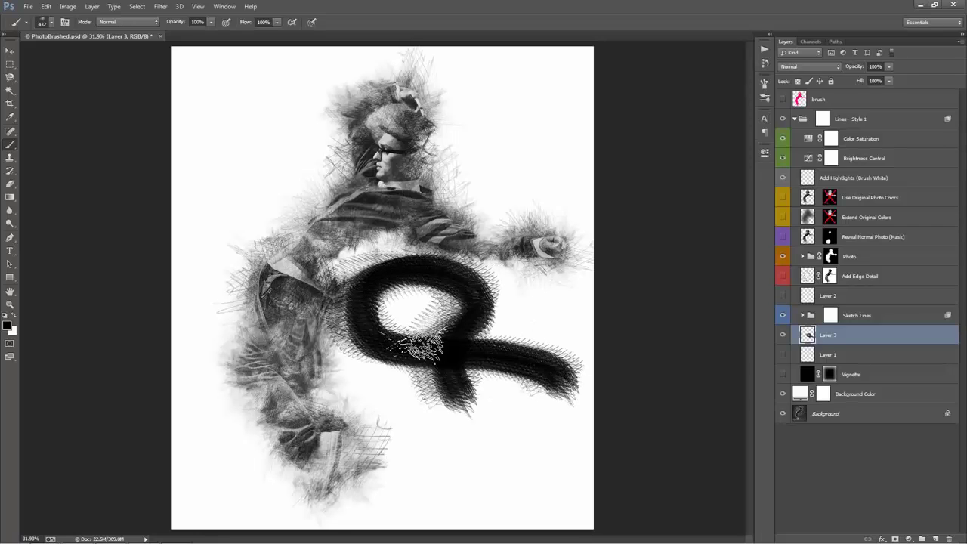
key(ctrl+z)
Try three separate single stamps of the 432 px brush in the empty area and undo them.
click(412, 343)
click(488, 324)
click(497, 383)
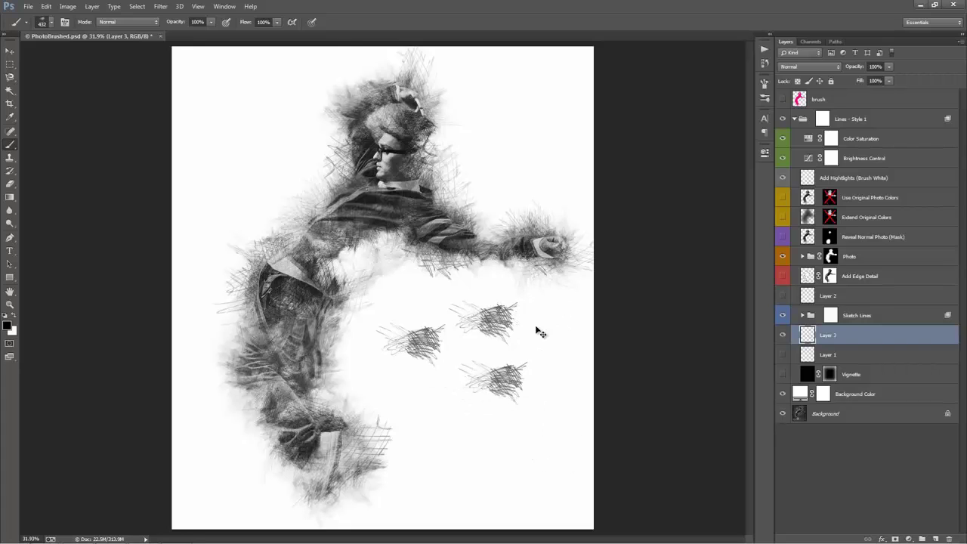
key(ctrl+alt+z)
key(ctrl+alt+z)
key(ctrl+alt+z)
Try a freehand stroke with the 1500 px scribble brush preset across the canvas and undo it.
right_click(379, 258)
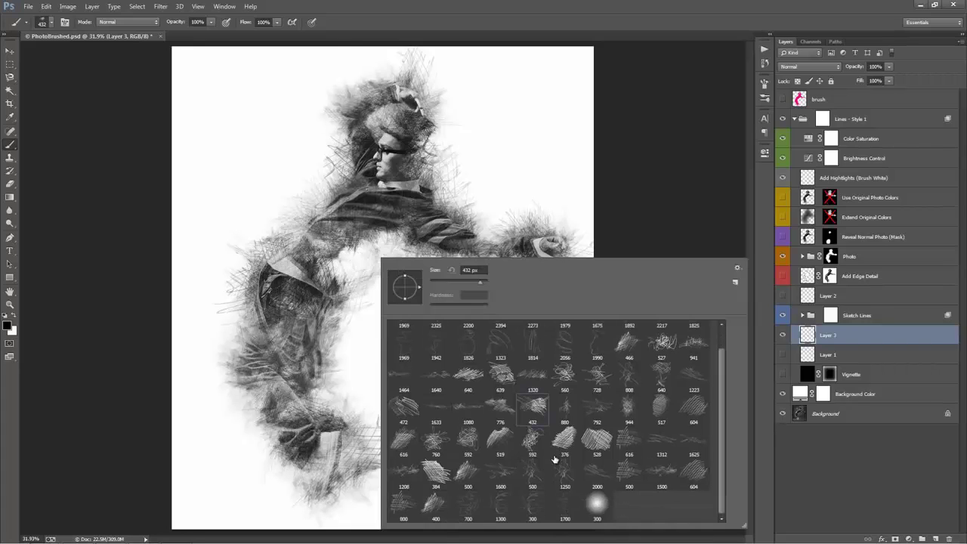
double_click(661, 470)
mouse_move(544, 412)
mouse_down()
mouse_move(355, 212)
mouse_move(264, 144)
mouse_move(272, 189)
mouse_up()
key(ctrl+z)
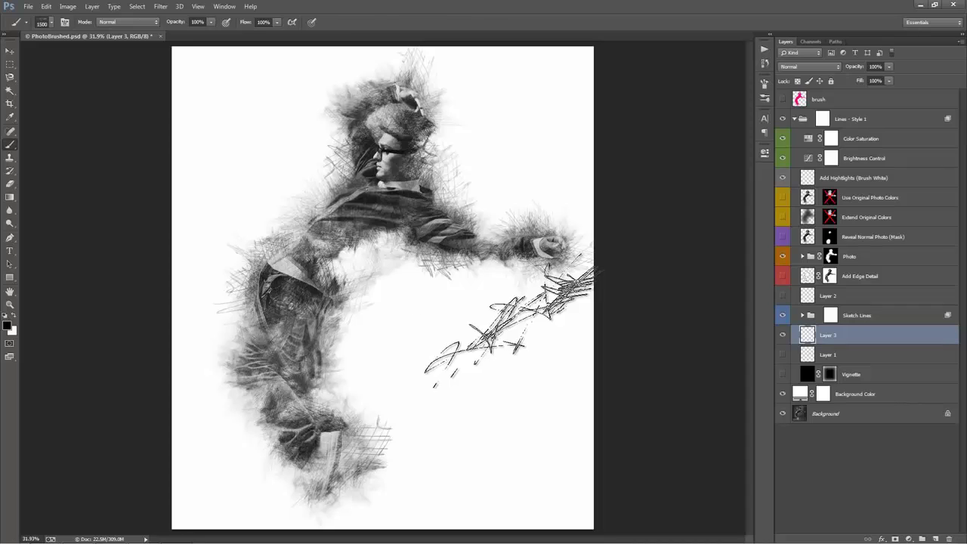
Collapse the Lines - Style 1 group and toggle it and Background Color off and on to compare the effect with the original photo.
key(v)
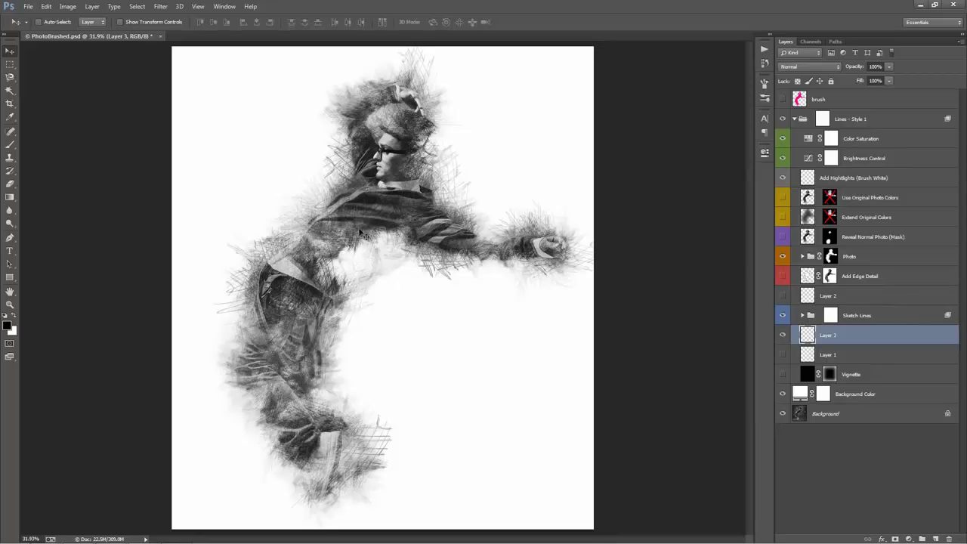
click(794, 119)
click(783, 138)
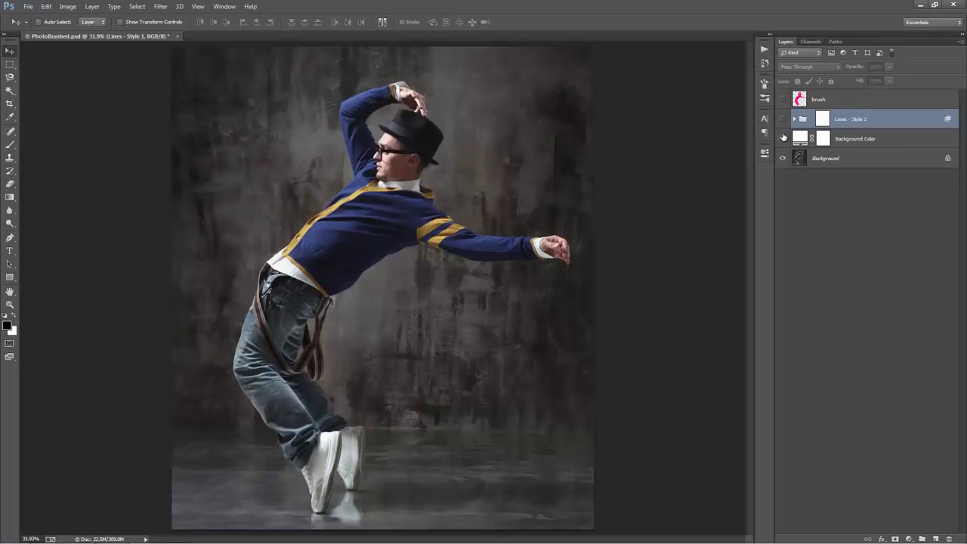
click(784, 136)
click(783, 136)
click(782, 121)
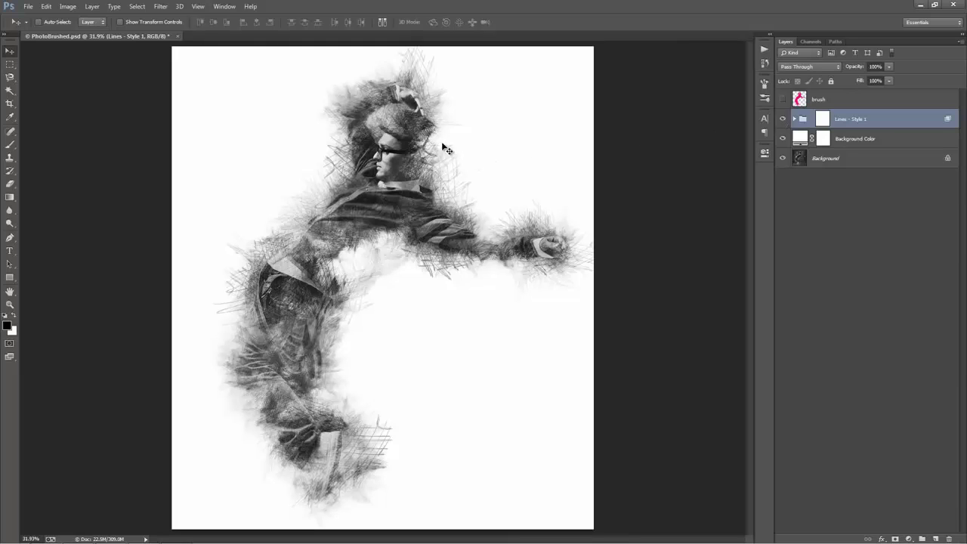
Reopen the Lines - Style 1 group, select Layer 3, and choose the 400 px sketch brush preset.
click(795, 118)
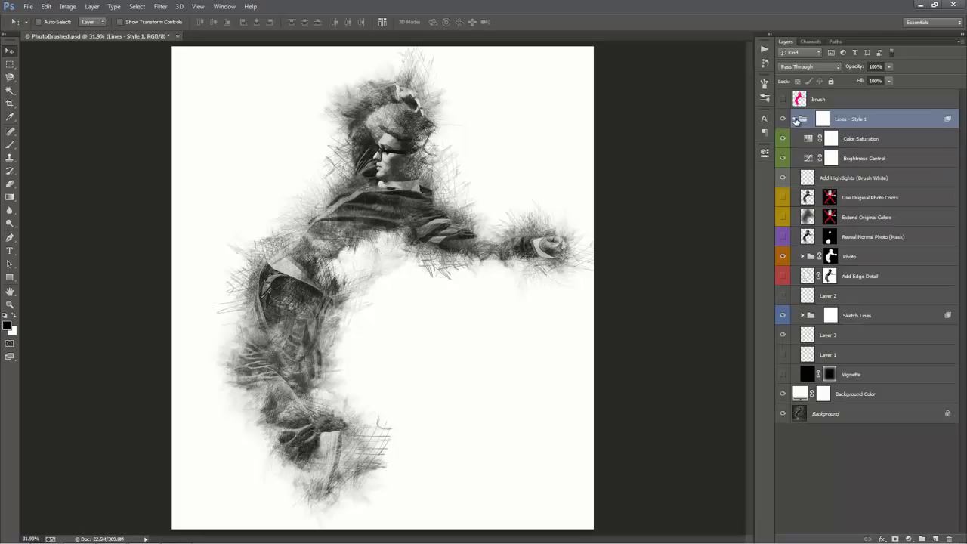
click(853, 340)
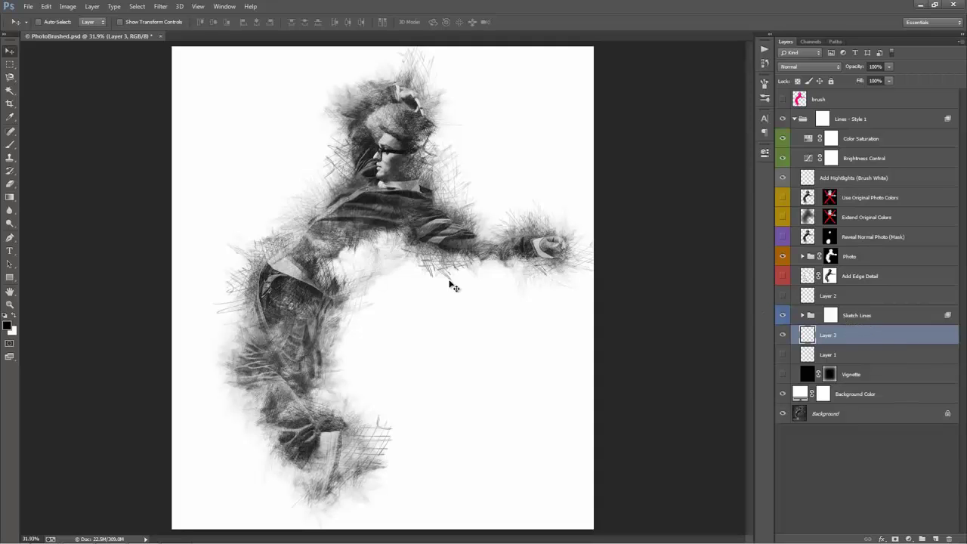
key(b)
right_click(374, 240)
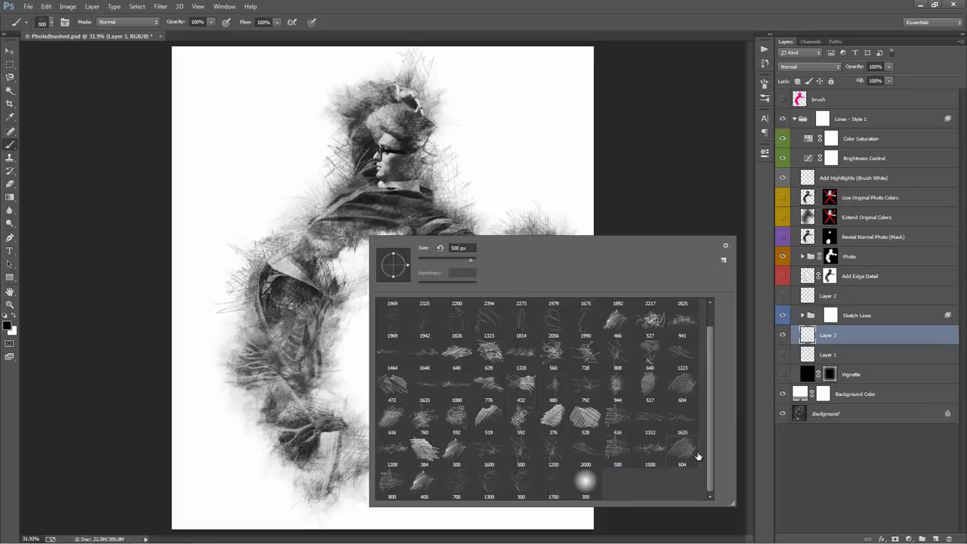
click(491, 457)
double_click(424, 489)
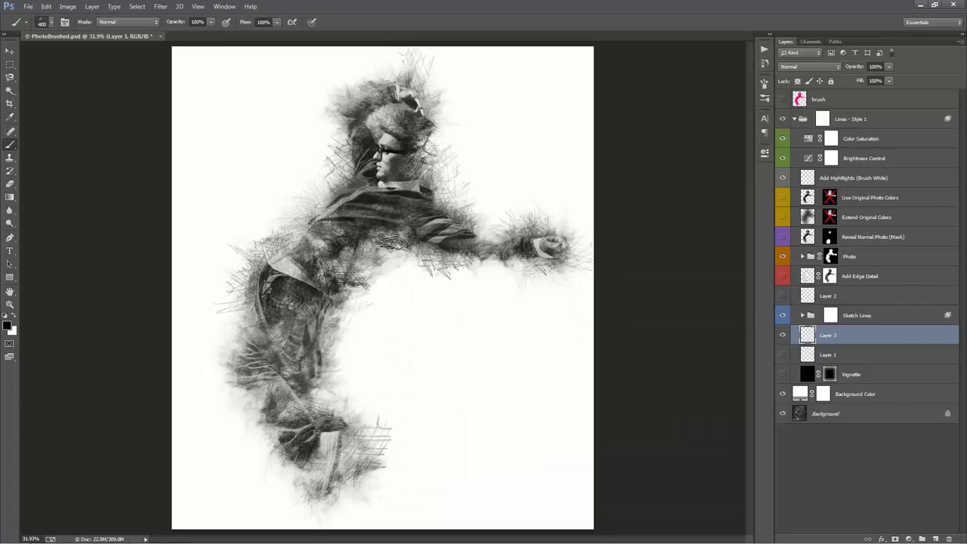
Paint extra black sketch texture on Layer 3 along the inner torso, the outstretched forearm and the back of the head.
mouse_move(349, 294)
mouse_down()
mouse_move(385, 243)
mouse_move(348, 325)
mouse_move(404, 257)
mouse_move(378, 296)
mouse_move(370, 244)
mouse_move(355, 261)
mouse_up()
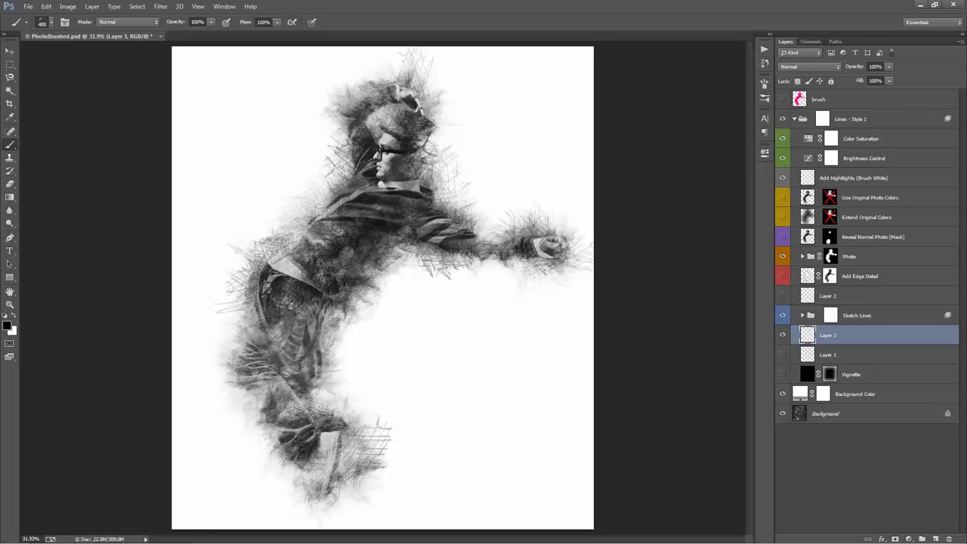
mouse_move(484, 238)
mouse_down()
mouse_move(516, 247)
mouse_move(454, 242)
mouse_move(540, 265)
mouse_up()
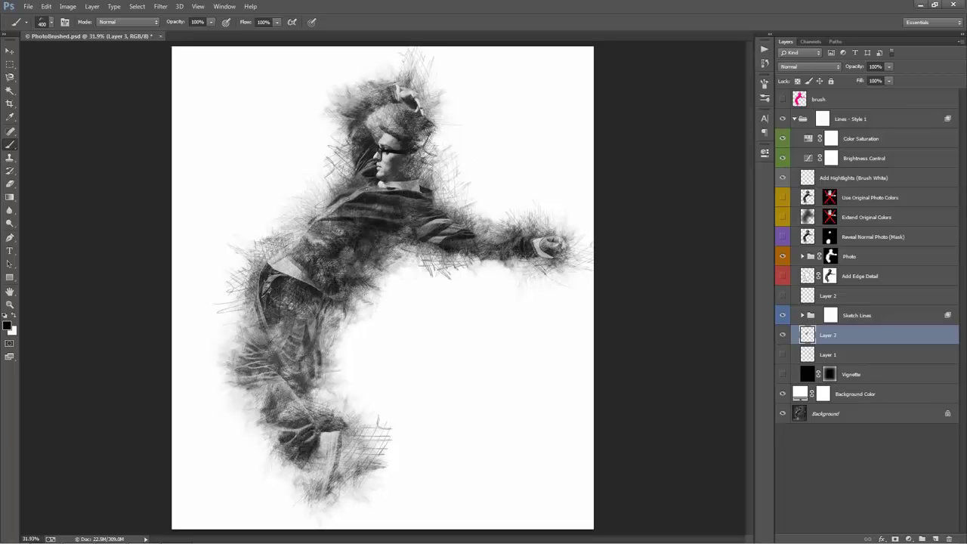
mouse_move(426, 136)
mouse_down()
mouse_move(427, 155)
mouse_move(445, 147)
mouse_move(423, 144)
mouse_move(440, 110)
mouse_up()
key(v)
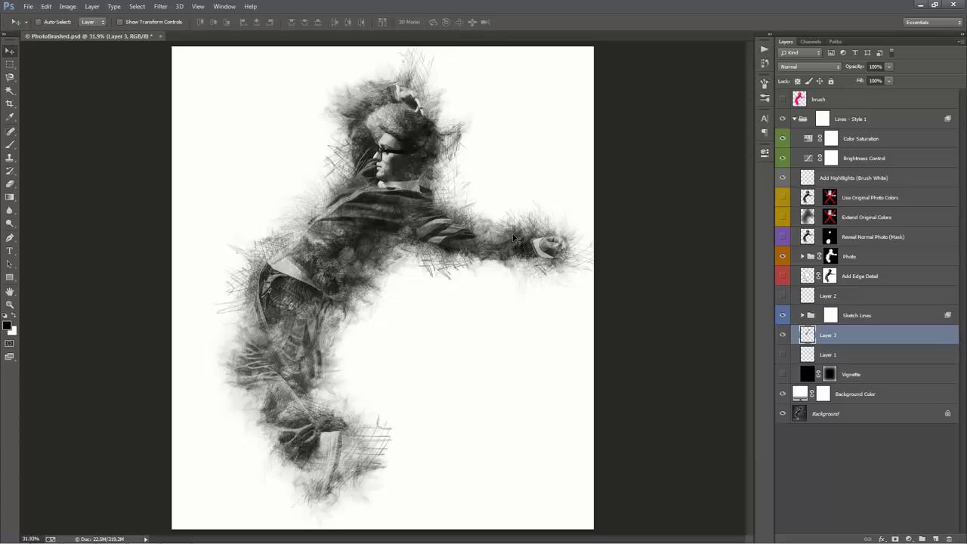
key(b)
right_click(396, 160)
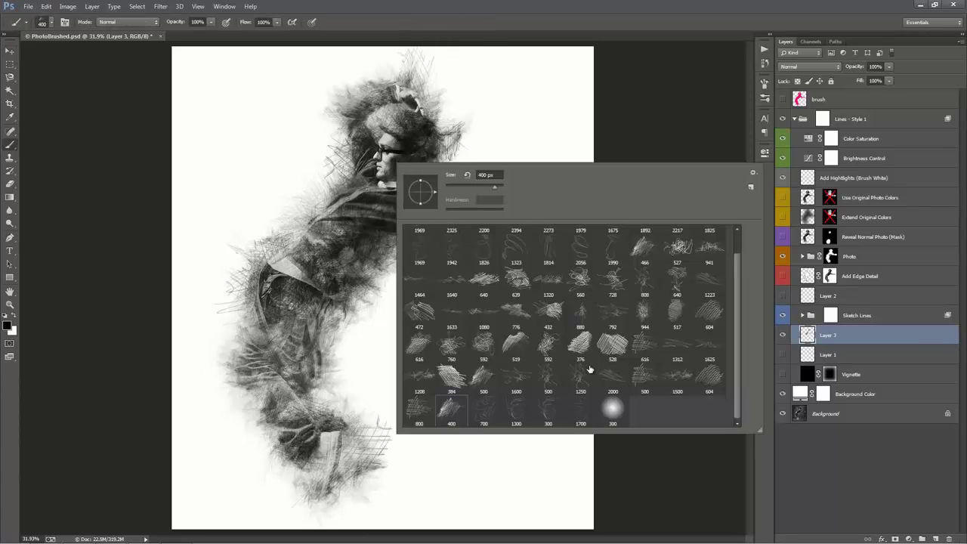
scroll(590, 369, up, 1)
click(831, 310)
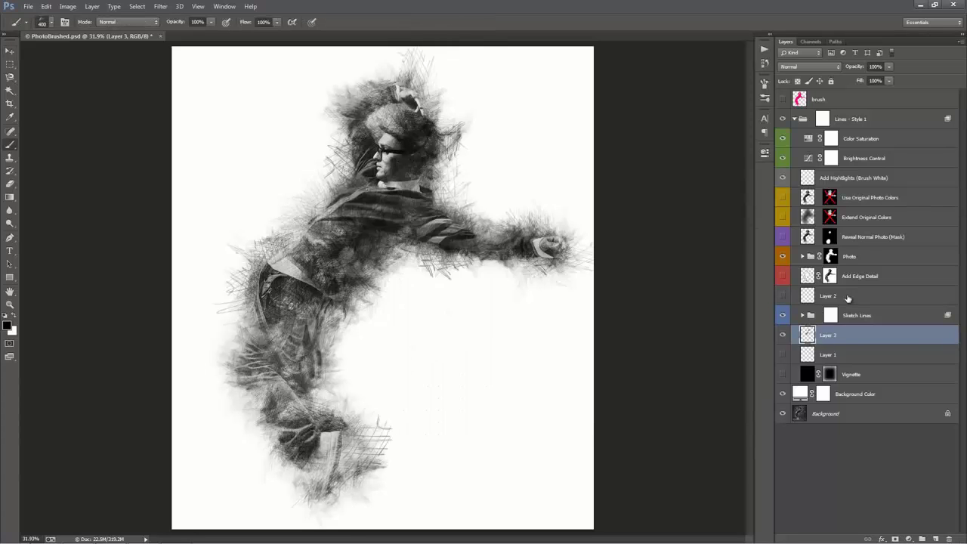
Make Layer 2 and Layer 1 visible again to bring back the added scribble lines.
click(803, 296)
click(783, 297)
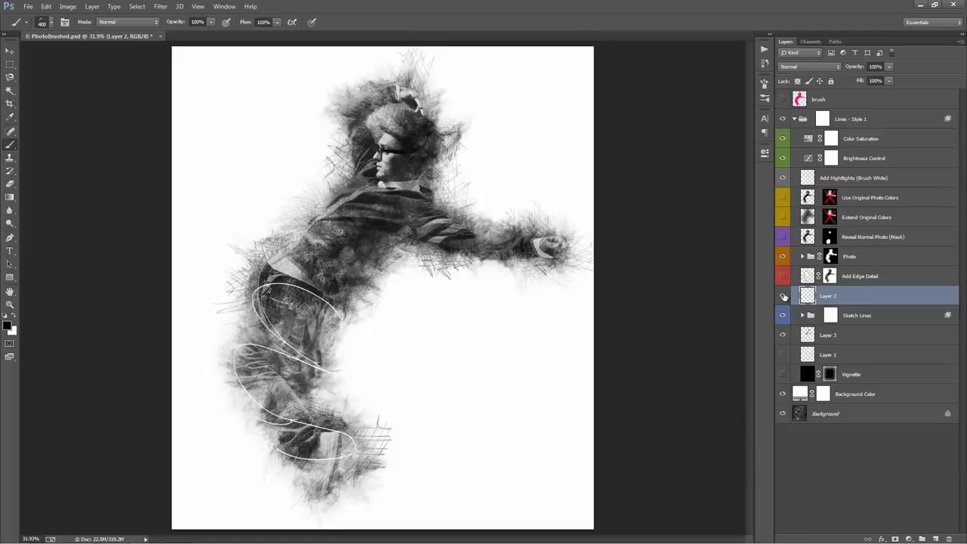
click(784, 352)
key(v)
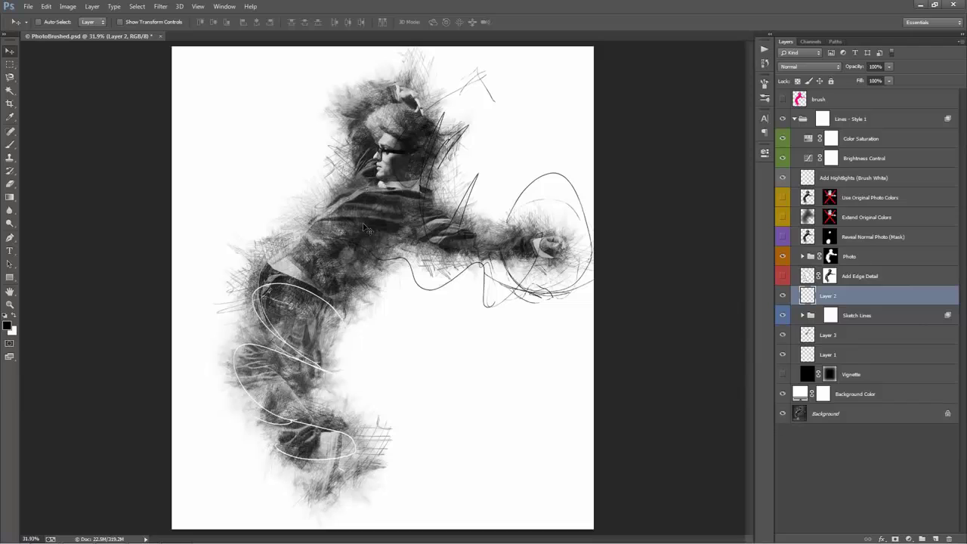
Preview the Extend Original Colors and Use Original Photo Colors layers, leave them hidden, and collapse the Lines - Style 1 group.
click(782, 218)
click(785, 197)
click(784, 198)
click(793, 120)
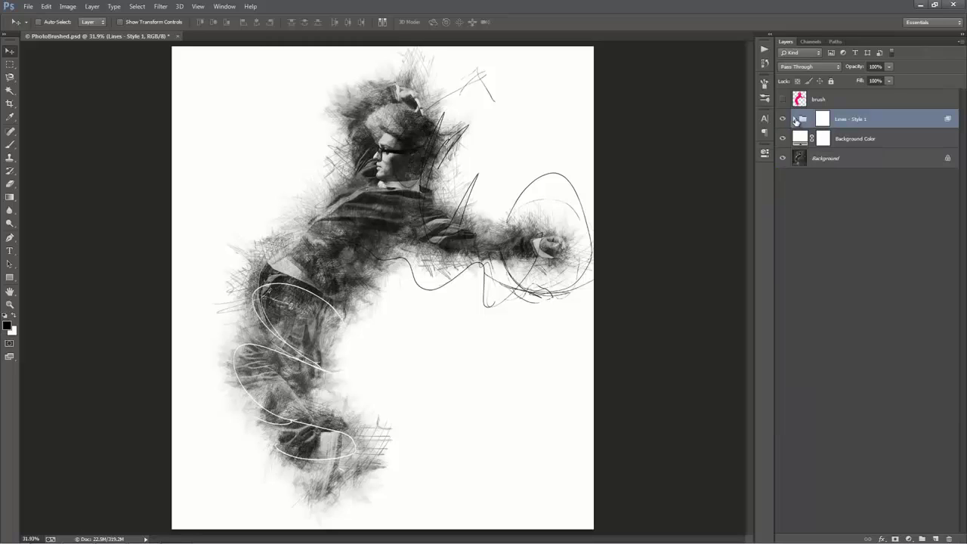